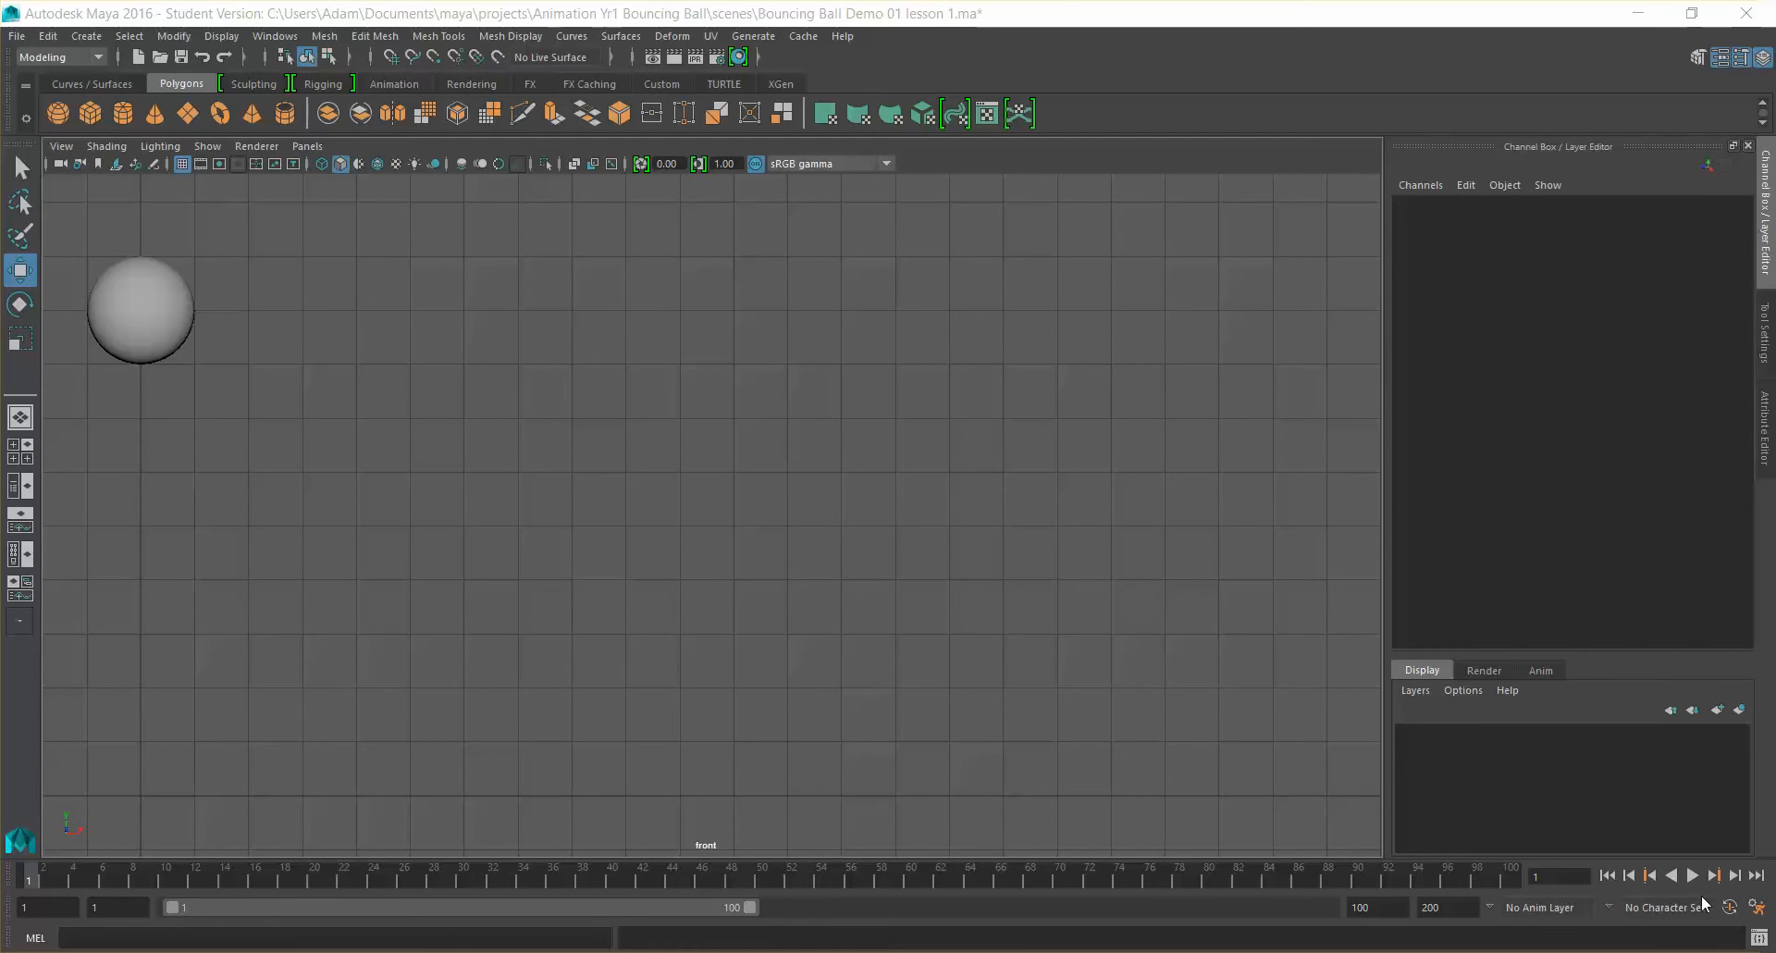
# Step: Play the ball's bounce animation, stop playback and return to frame 1
pyautogui.click(1691, 876)
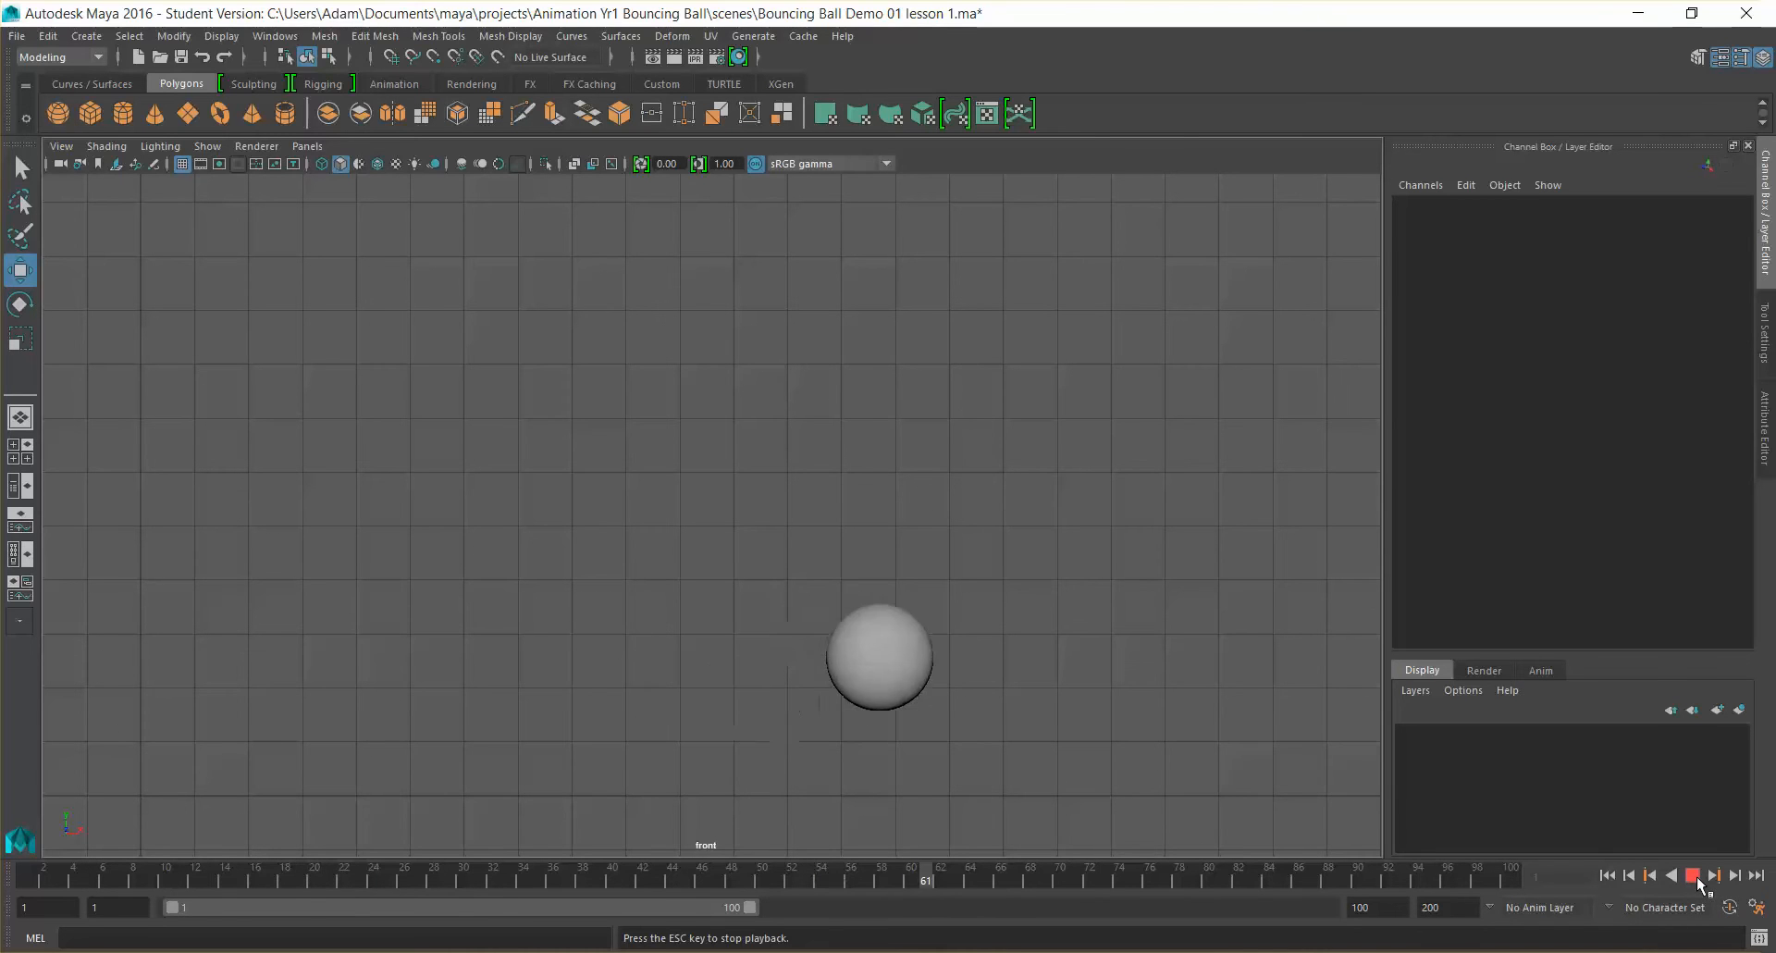
pyautogui.click(1695, 879)
pyautogui.moveTo(1009, 877); pyautogui.dragTo(27, 879)
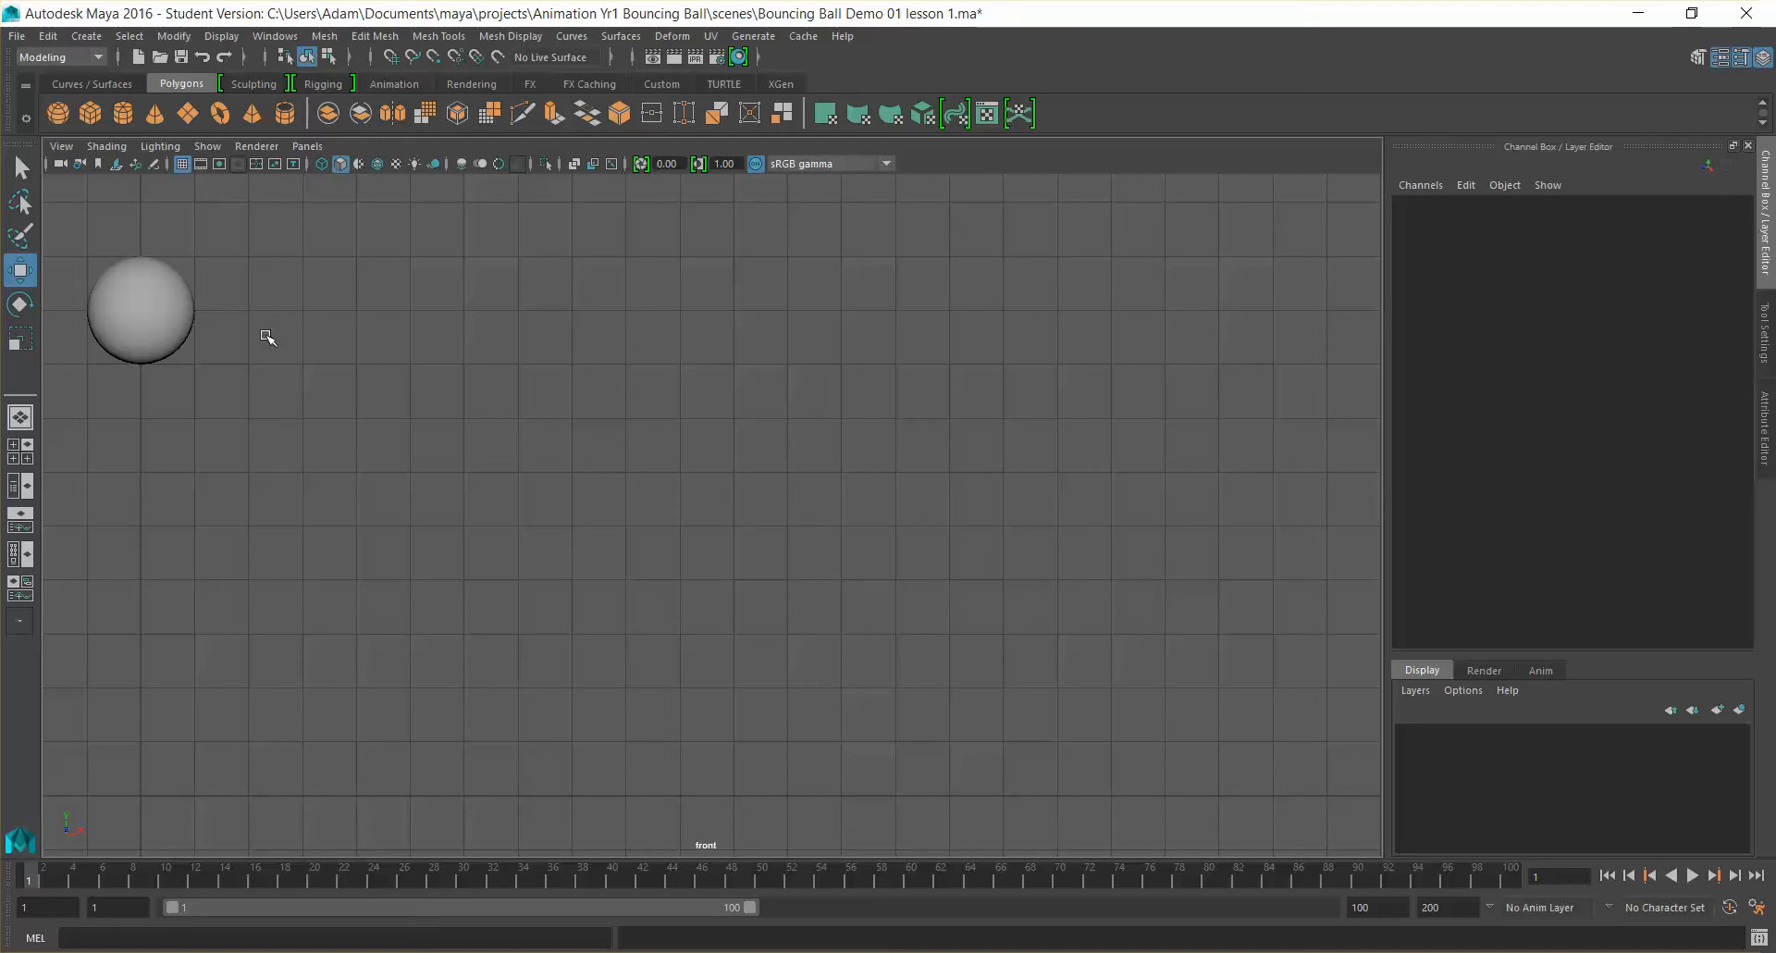
pyautogui.click(142, 315)
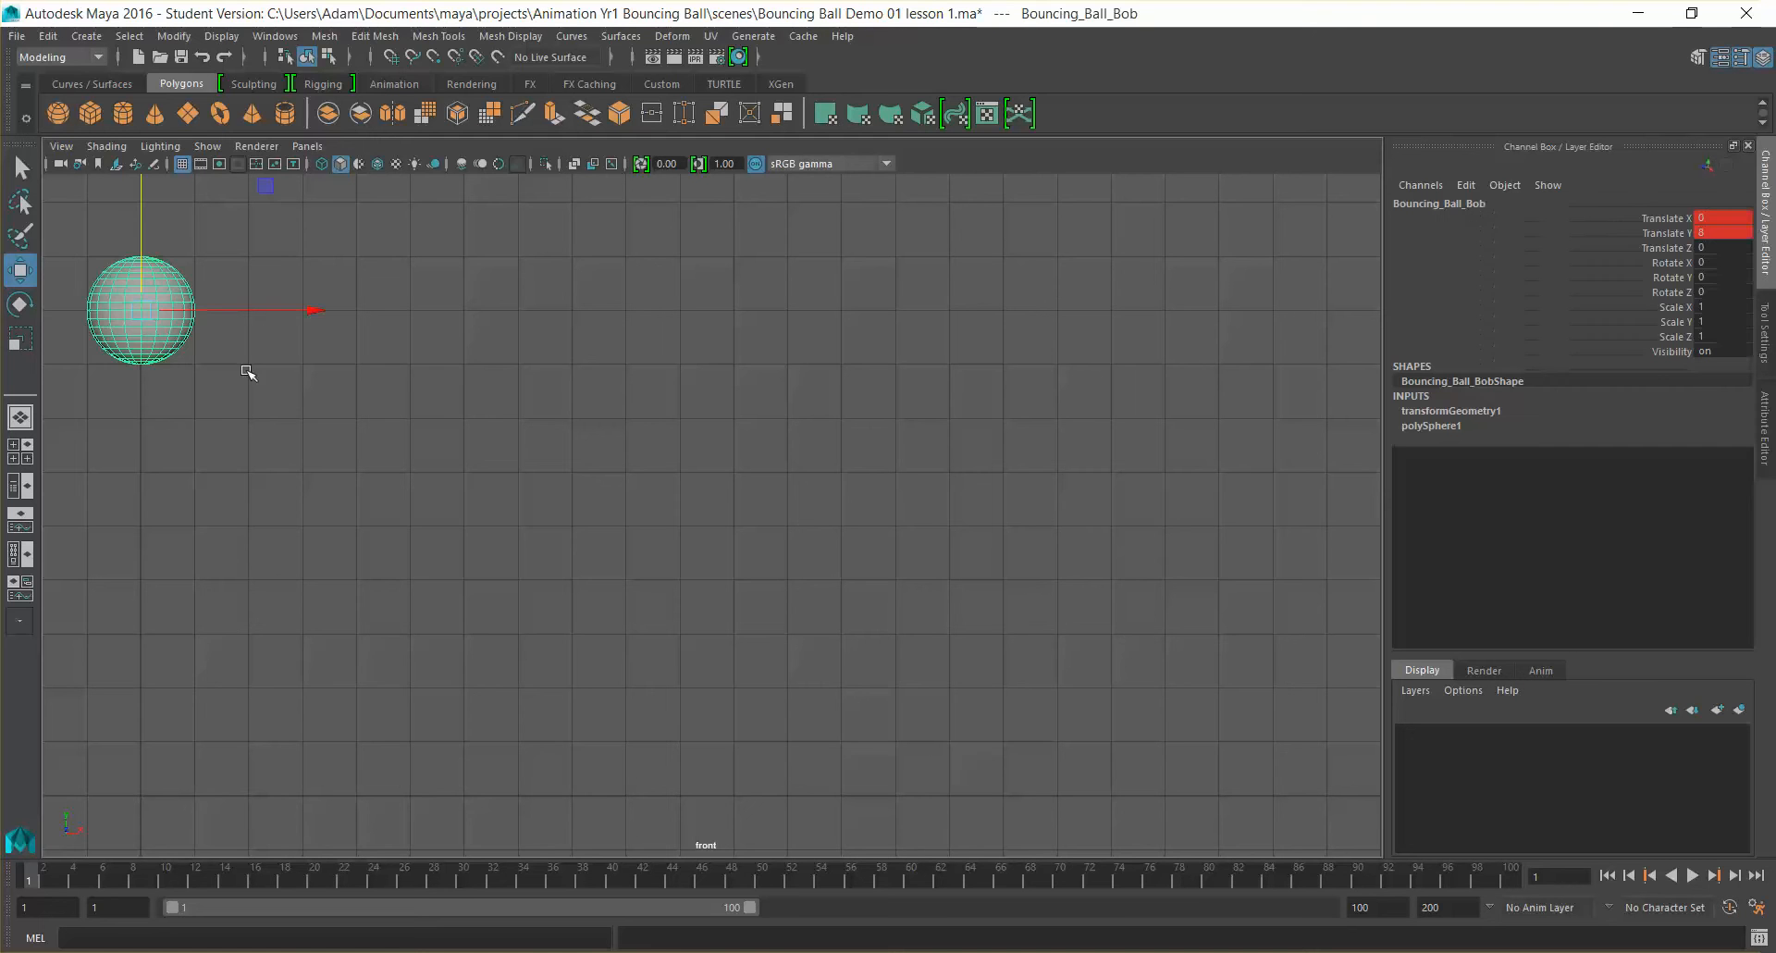
pyautogui.click(335, 205)
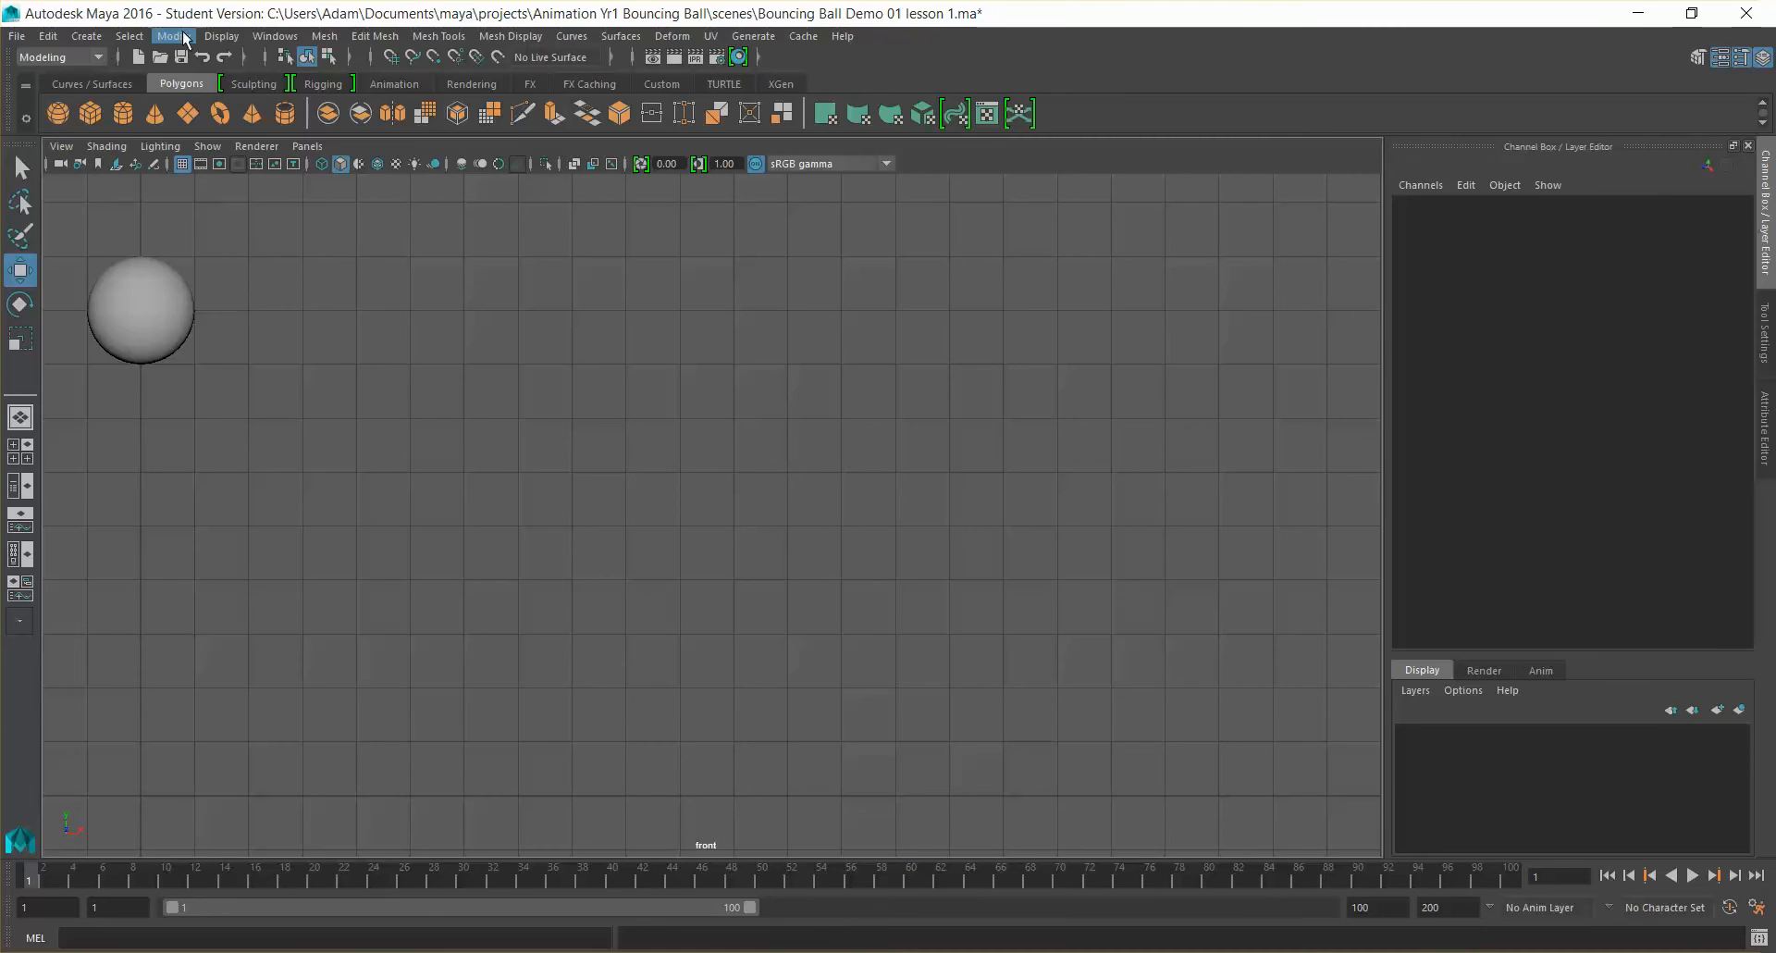
# Step: Open the Graph Editor in its own window and place it clear of the ball
pyautogui.click(285, 39)
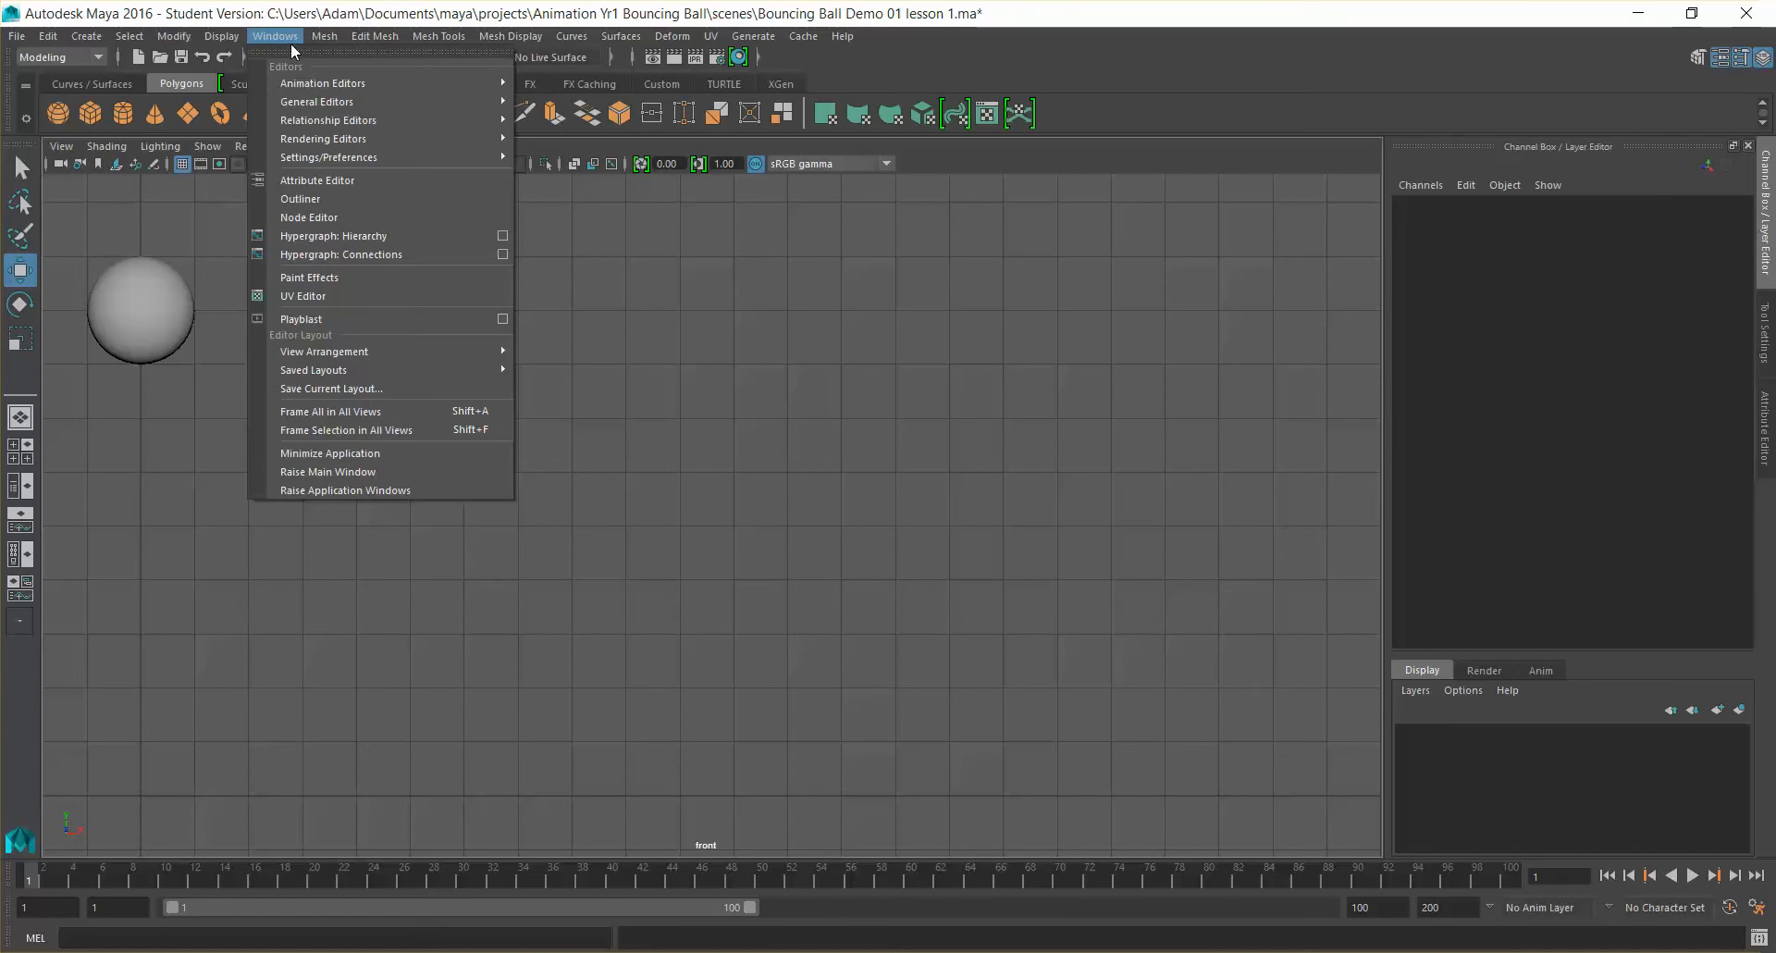
pyautogui.moveTo(340, 87)
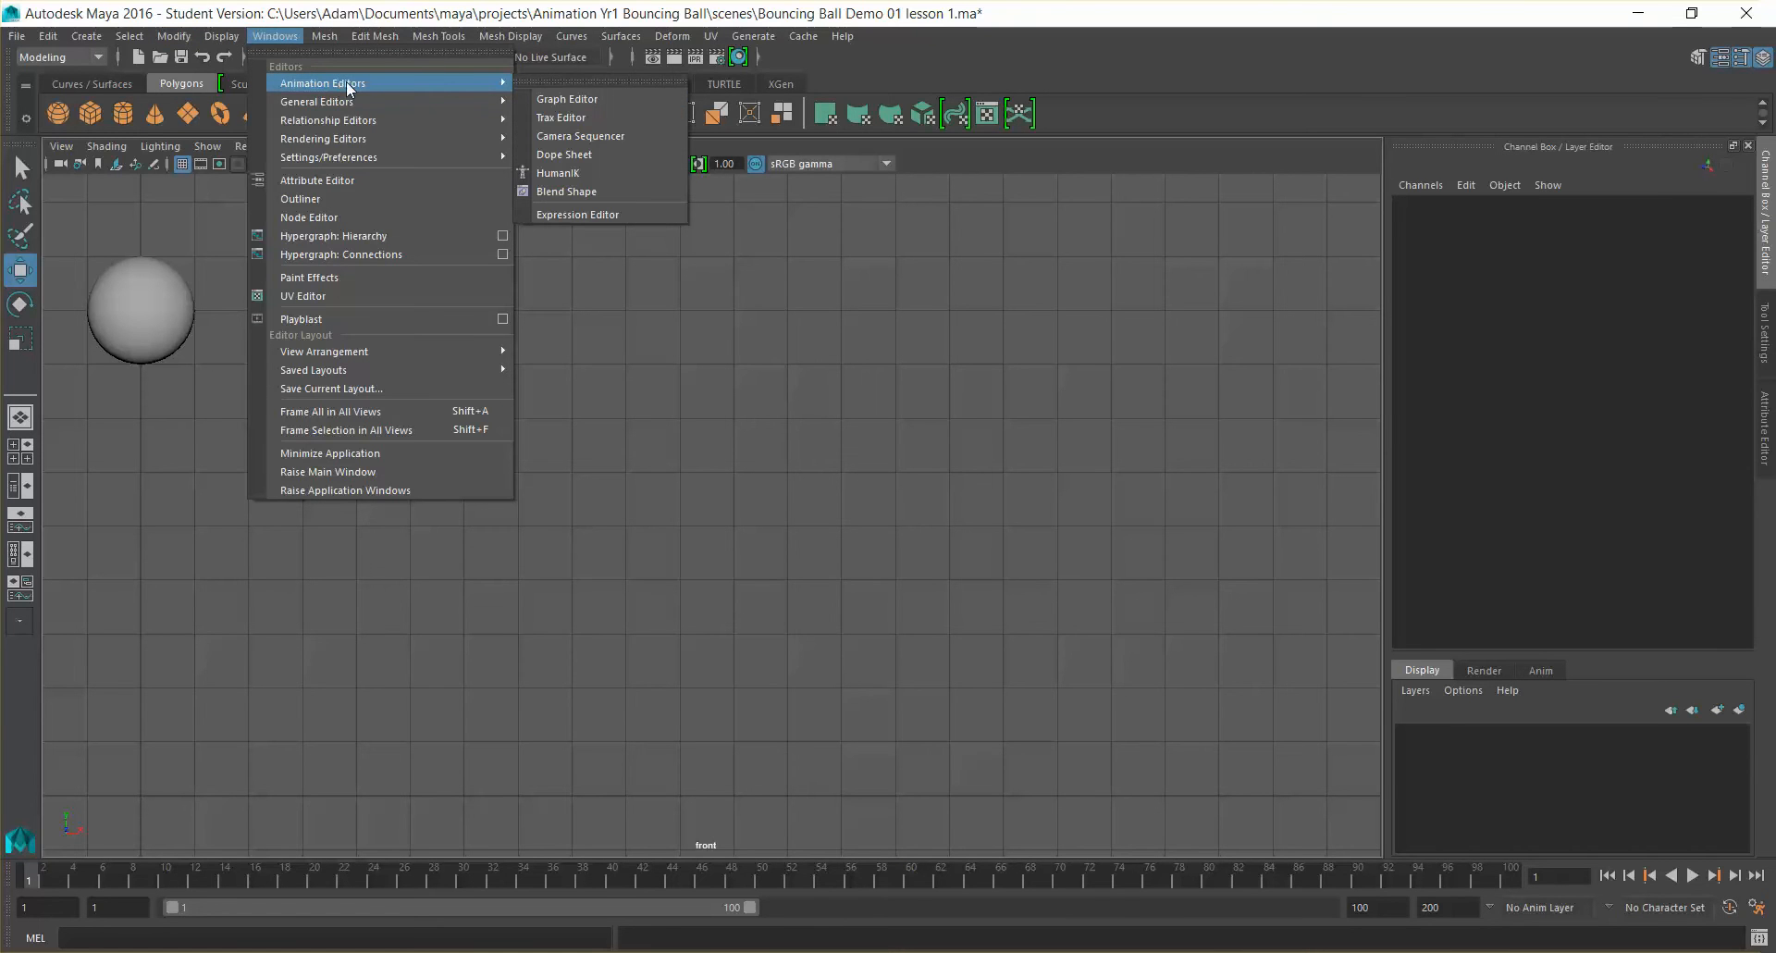
pyautogui.click(631, 100)
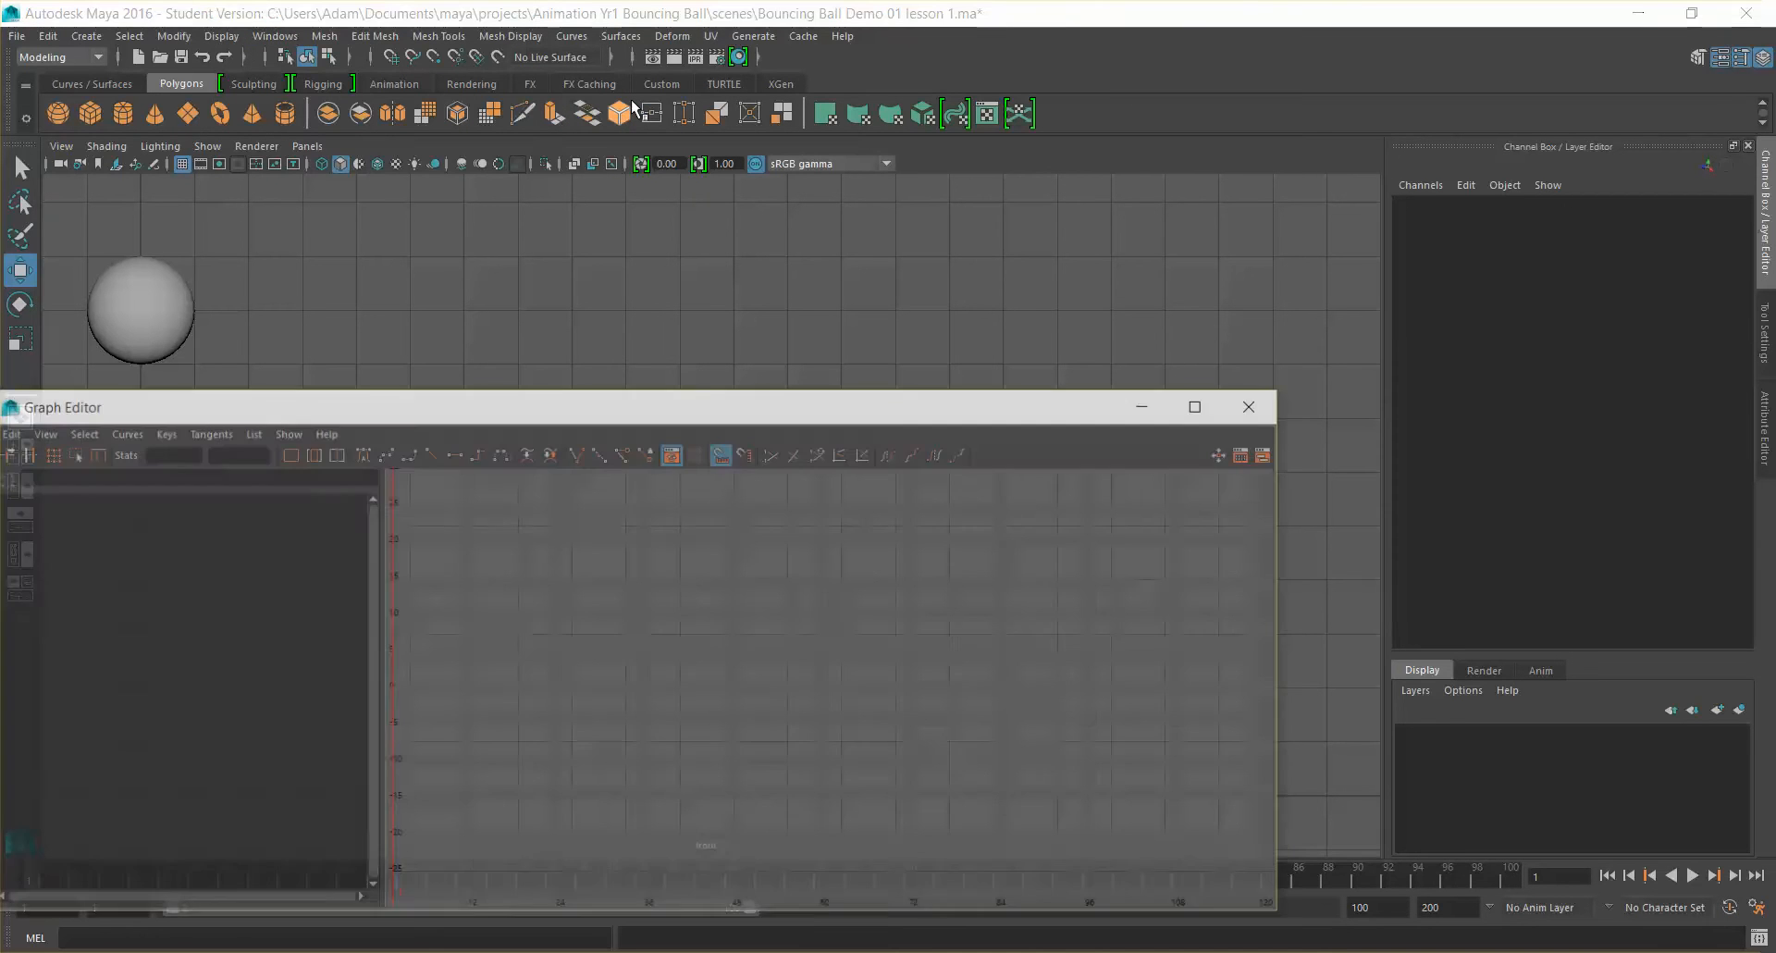
pyautogui.moveTo(789, 412); pyautogui.dragTo(1042, 371)
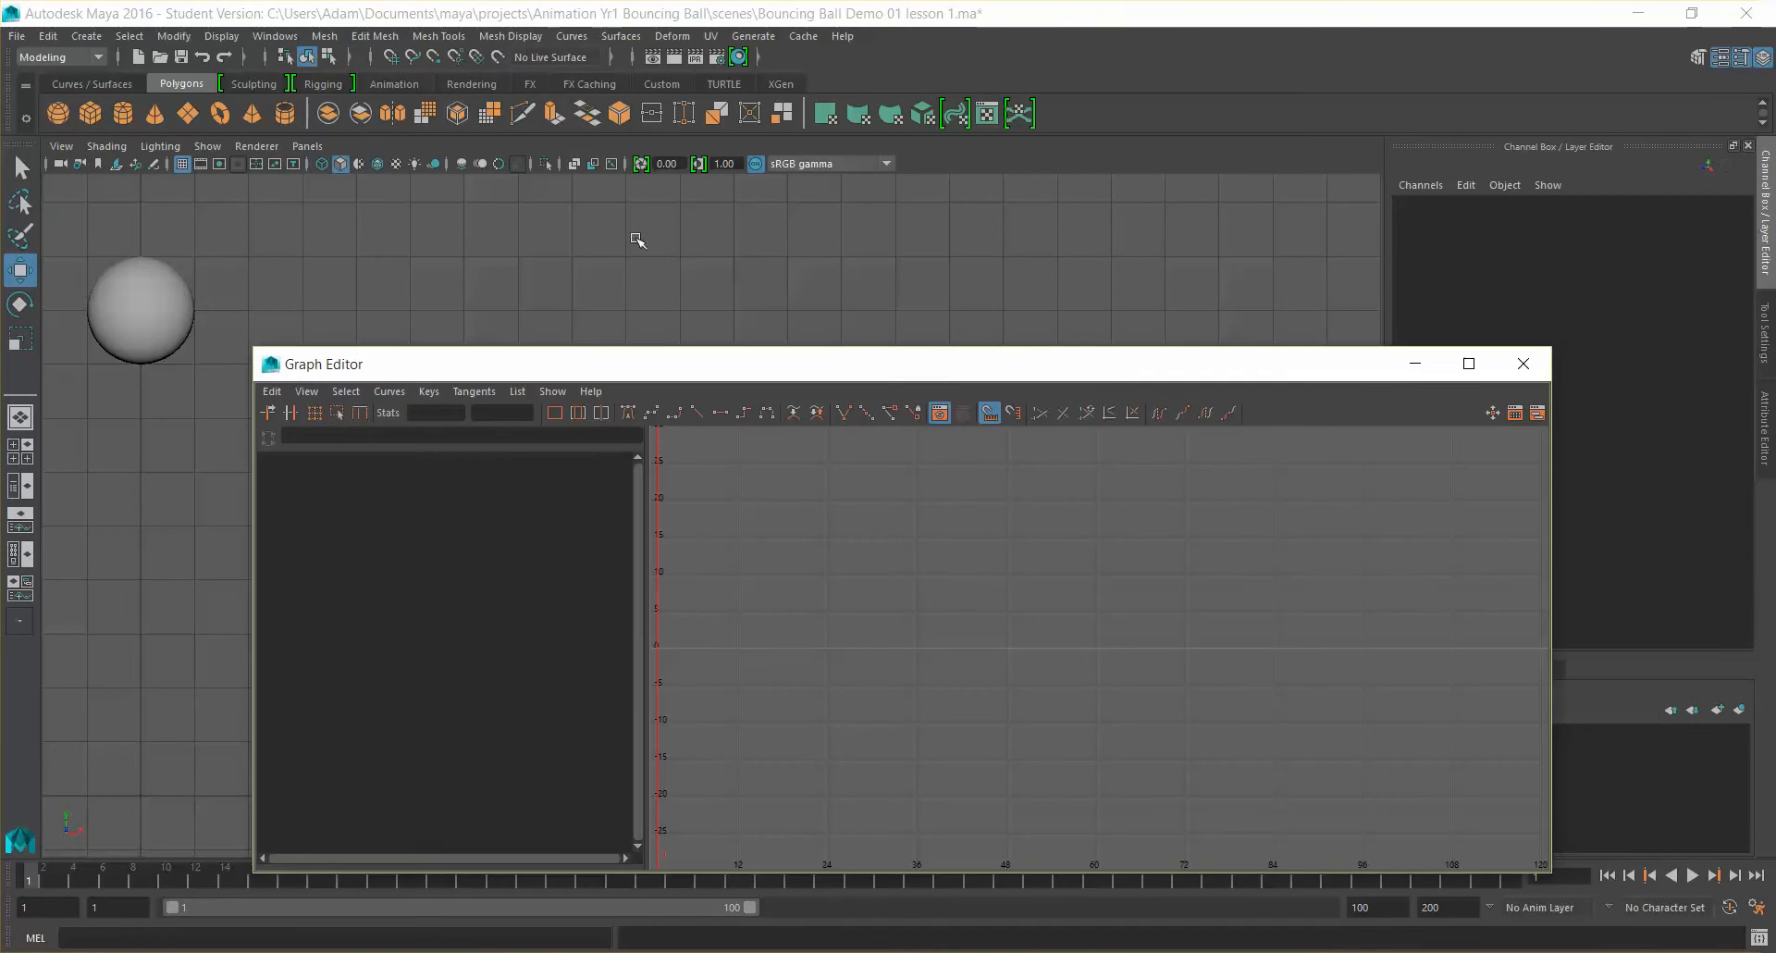
# Step: Select the ball and view its Translate Y and Translate X curves individually in the Graph Editor
pyautogui.click(146, 327)
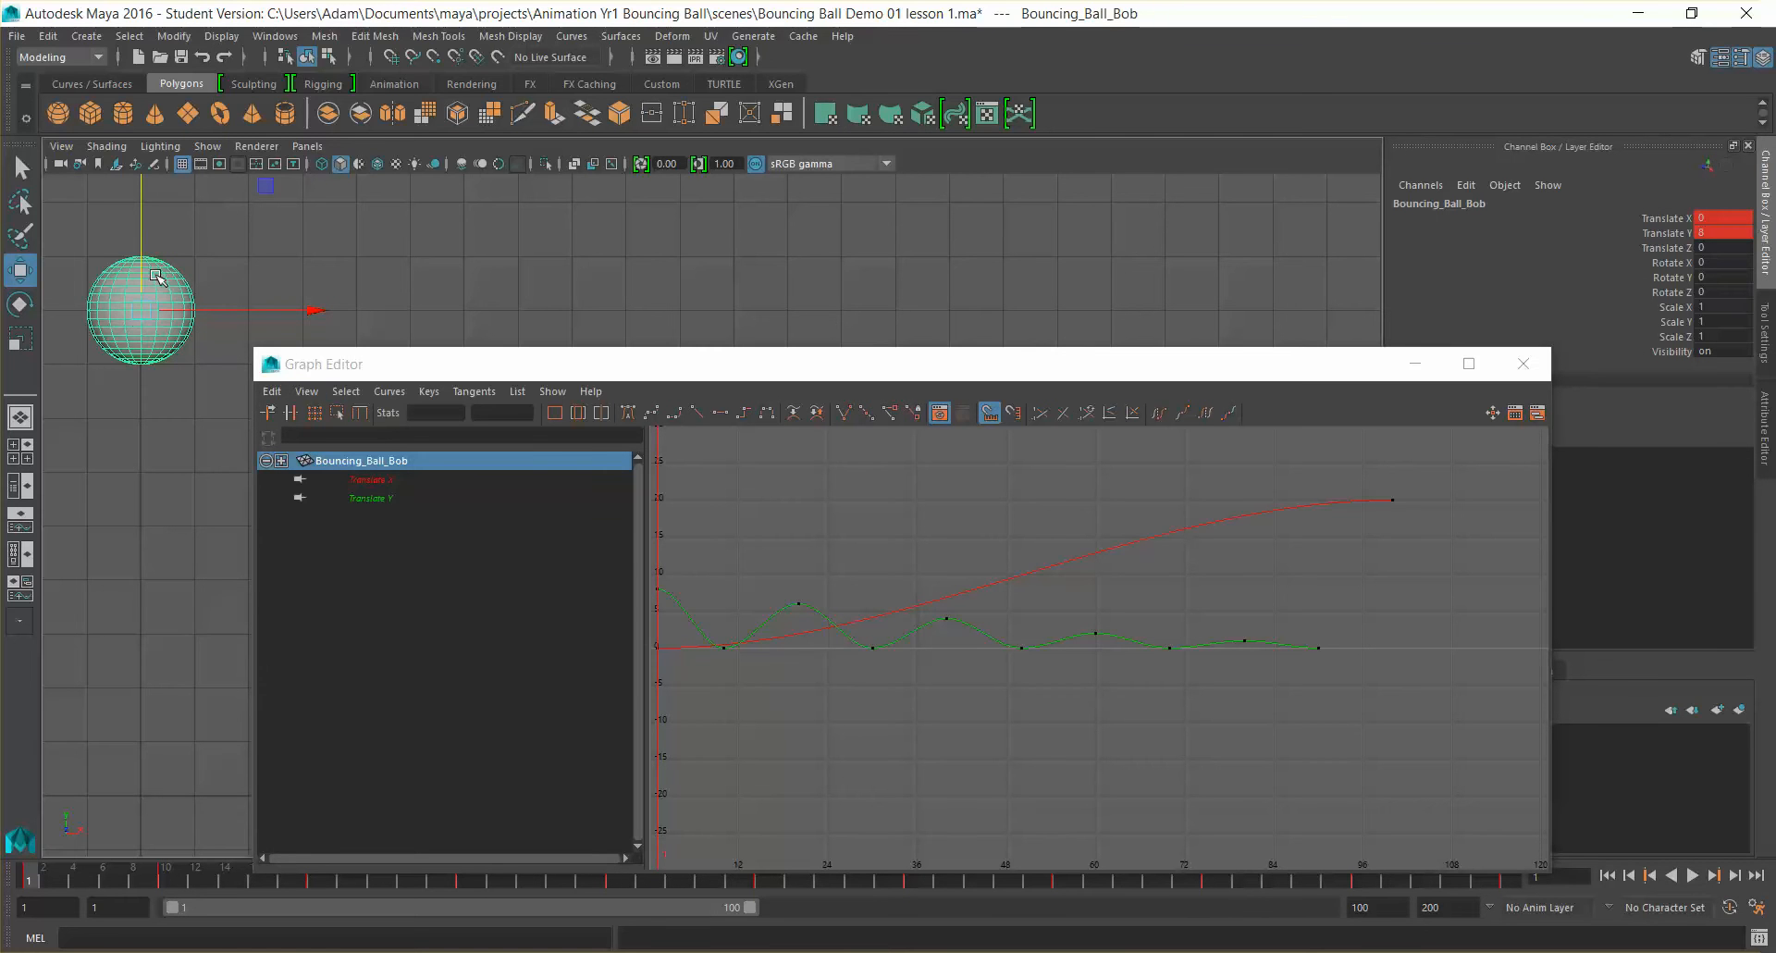
pyautogui.click(410, 480)
pyautogui.click(408, 497)
pyautogui.click(407, 480)
pyautogui.click(403, 461)
pyautogui.click(405, 496)
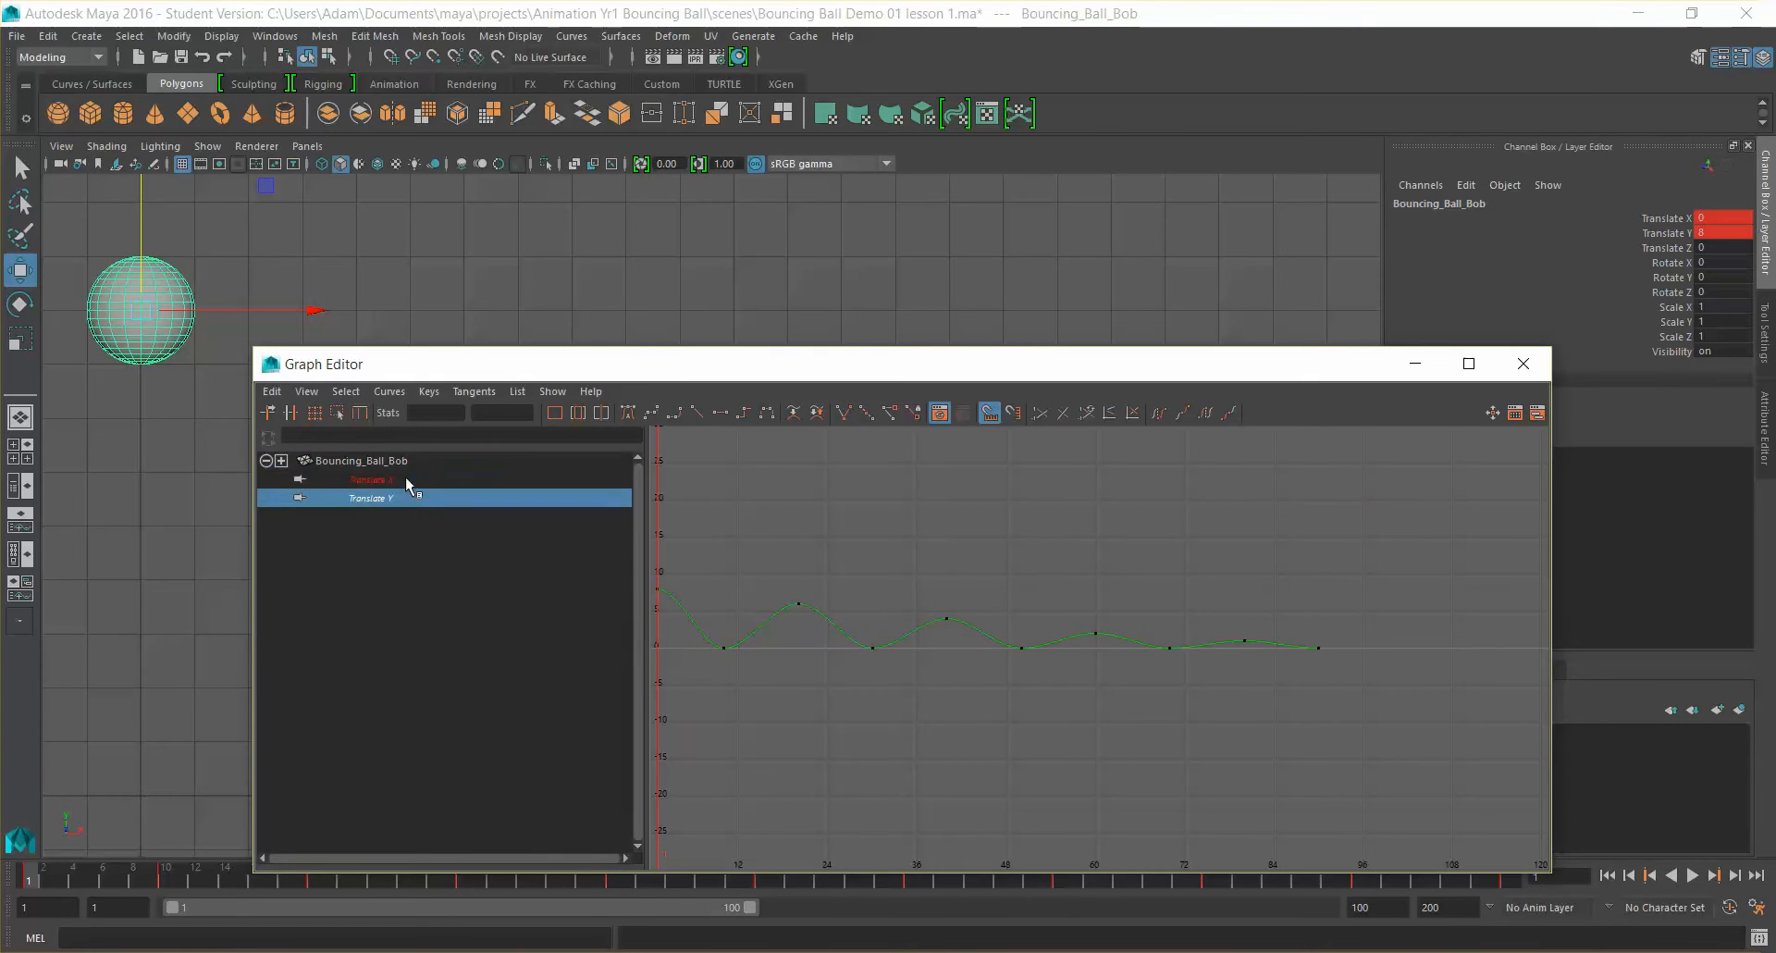
pyautogui.click(405, 480)
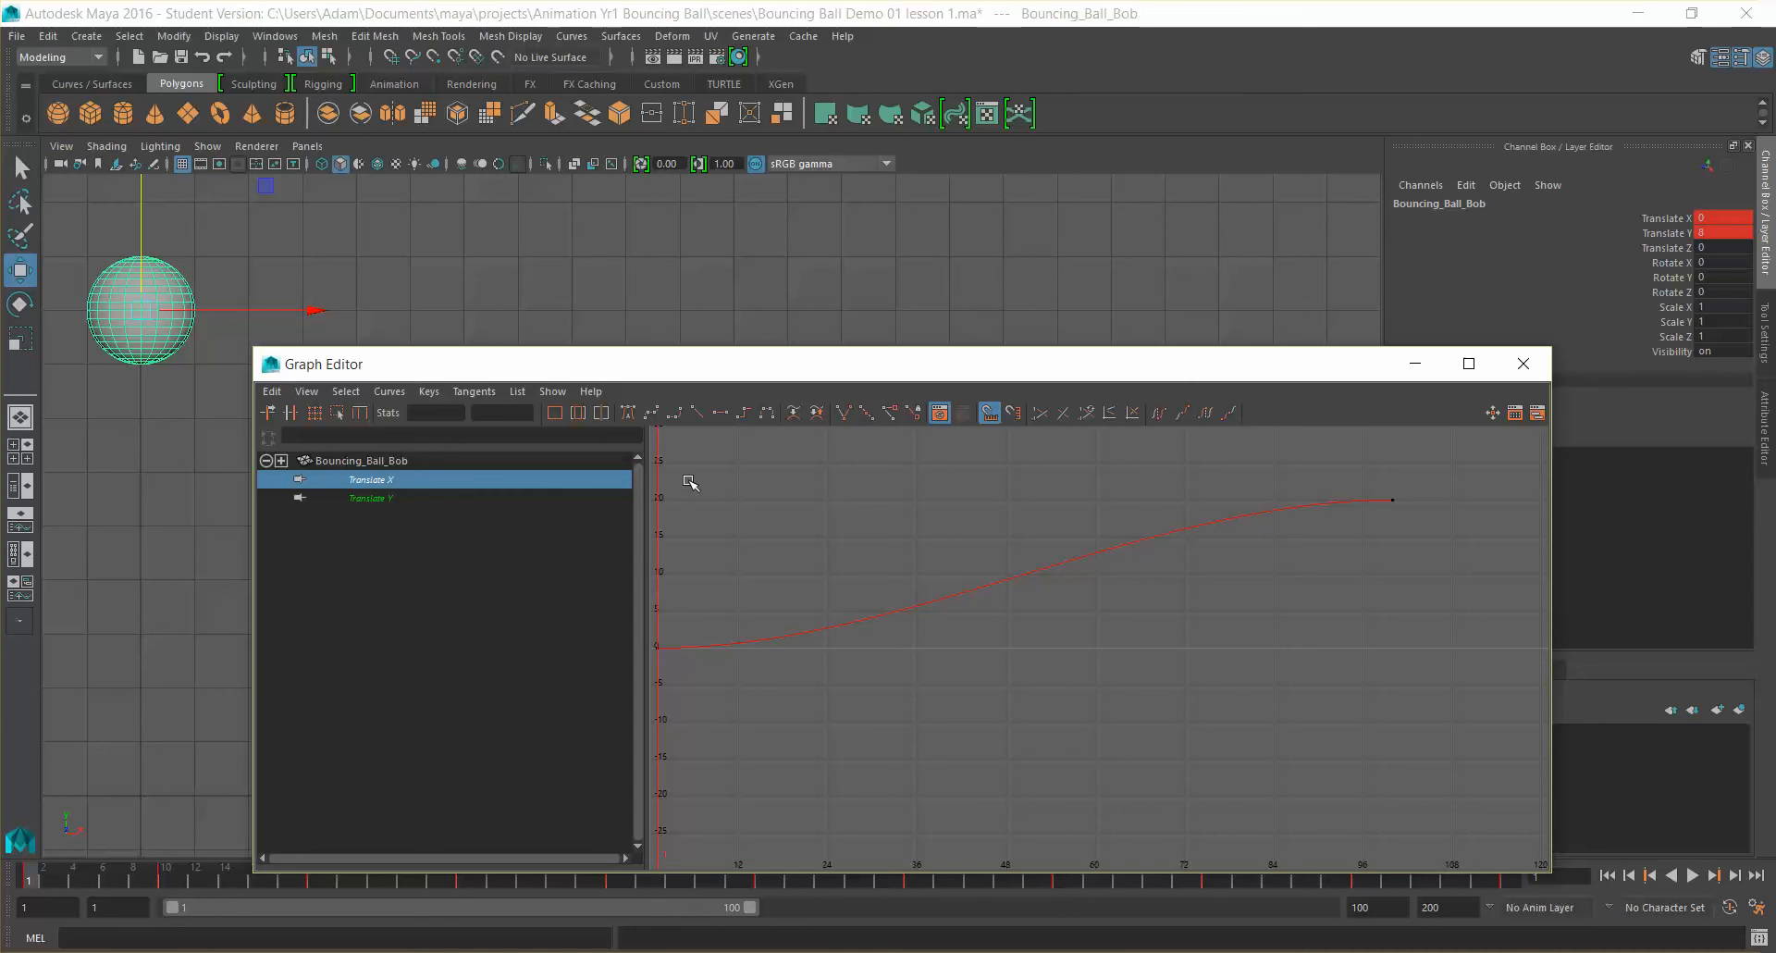
pyautogui.moveTo(688, 381); pyautogui.dragTo(700, 321)
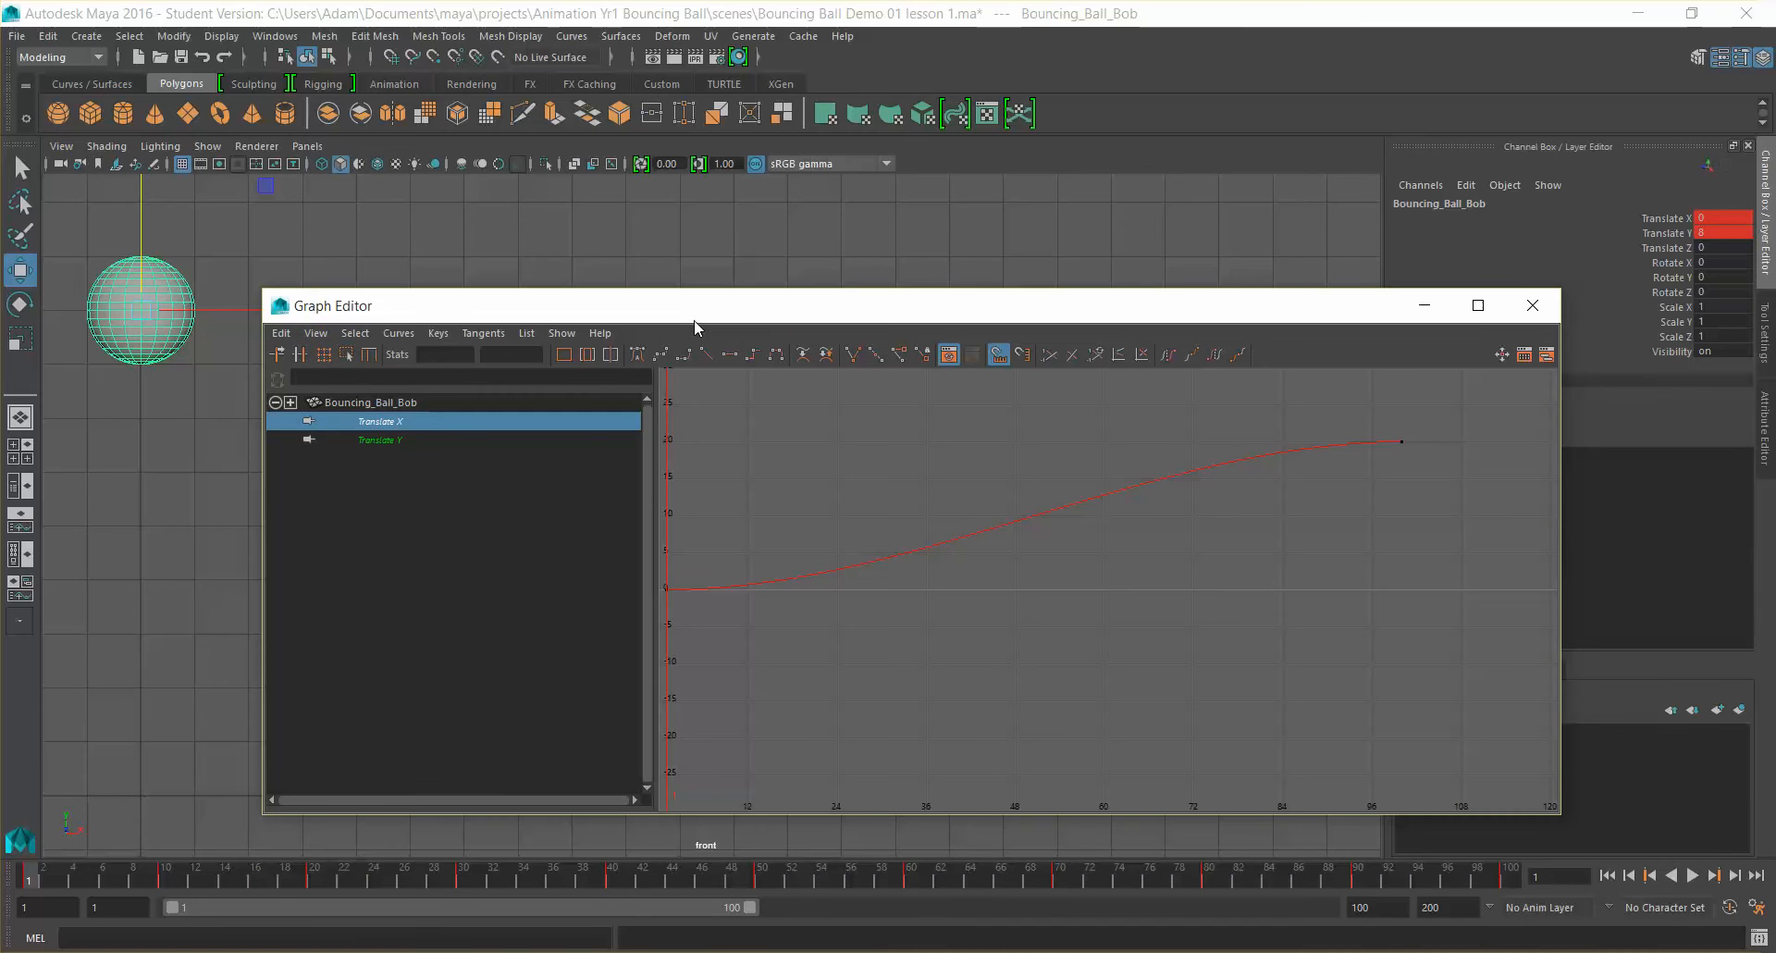
# Step: Try to switch to the layout with the perspective view above the Graph Editor while the floating Graph Editor is open
pyautogui.click(25, 531)
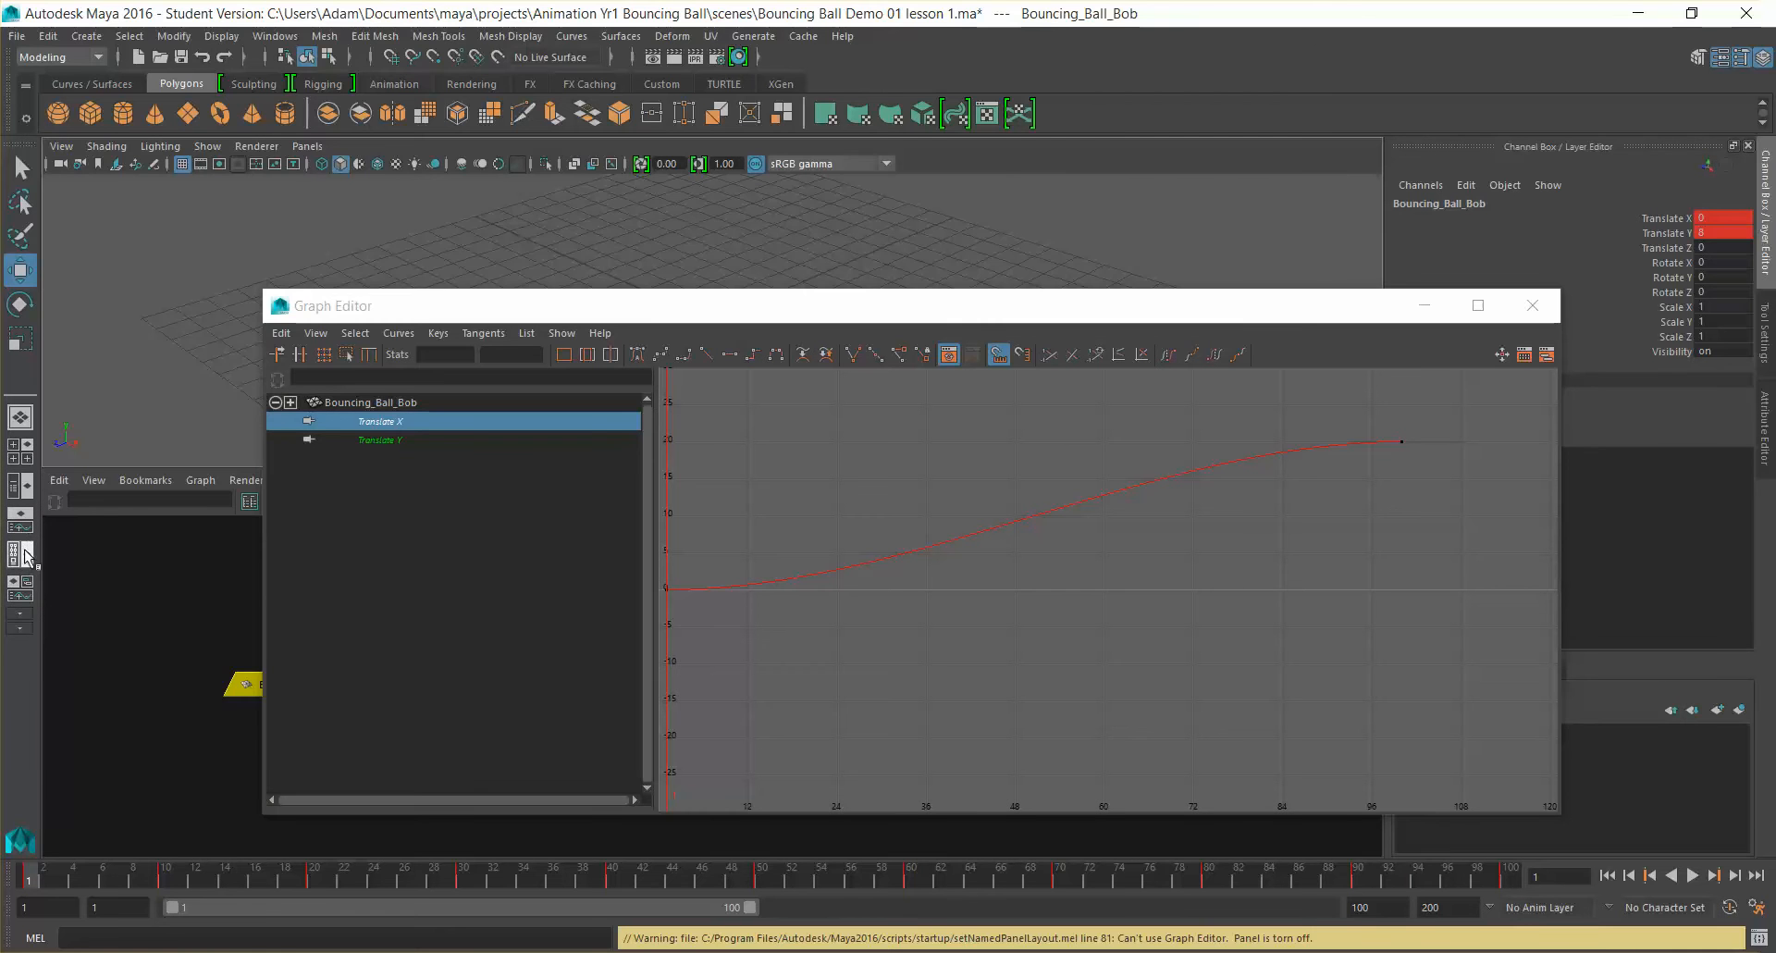
pyautogui.click(32, 587)
pyautogui.click(26, 517)
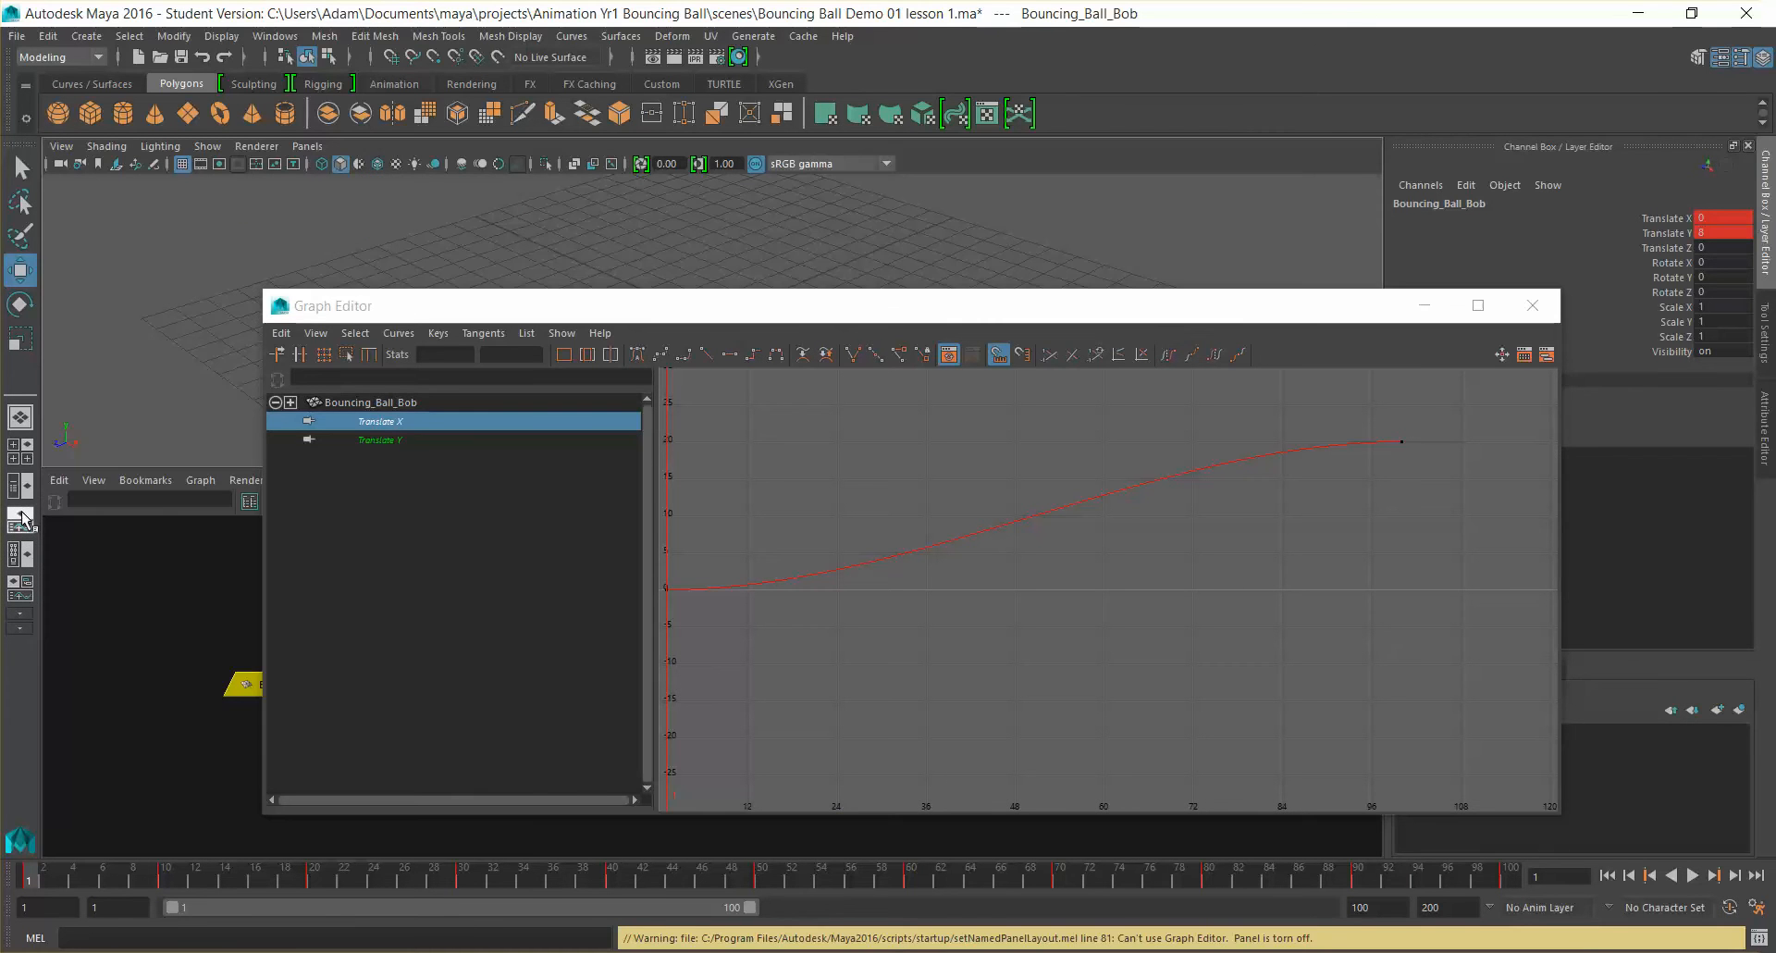
pyautogui.moveTo(803, 317); pyautogui.dragTo(1349, 306)
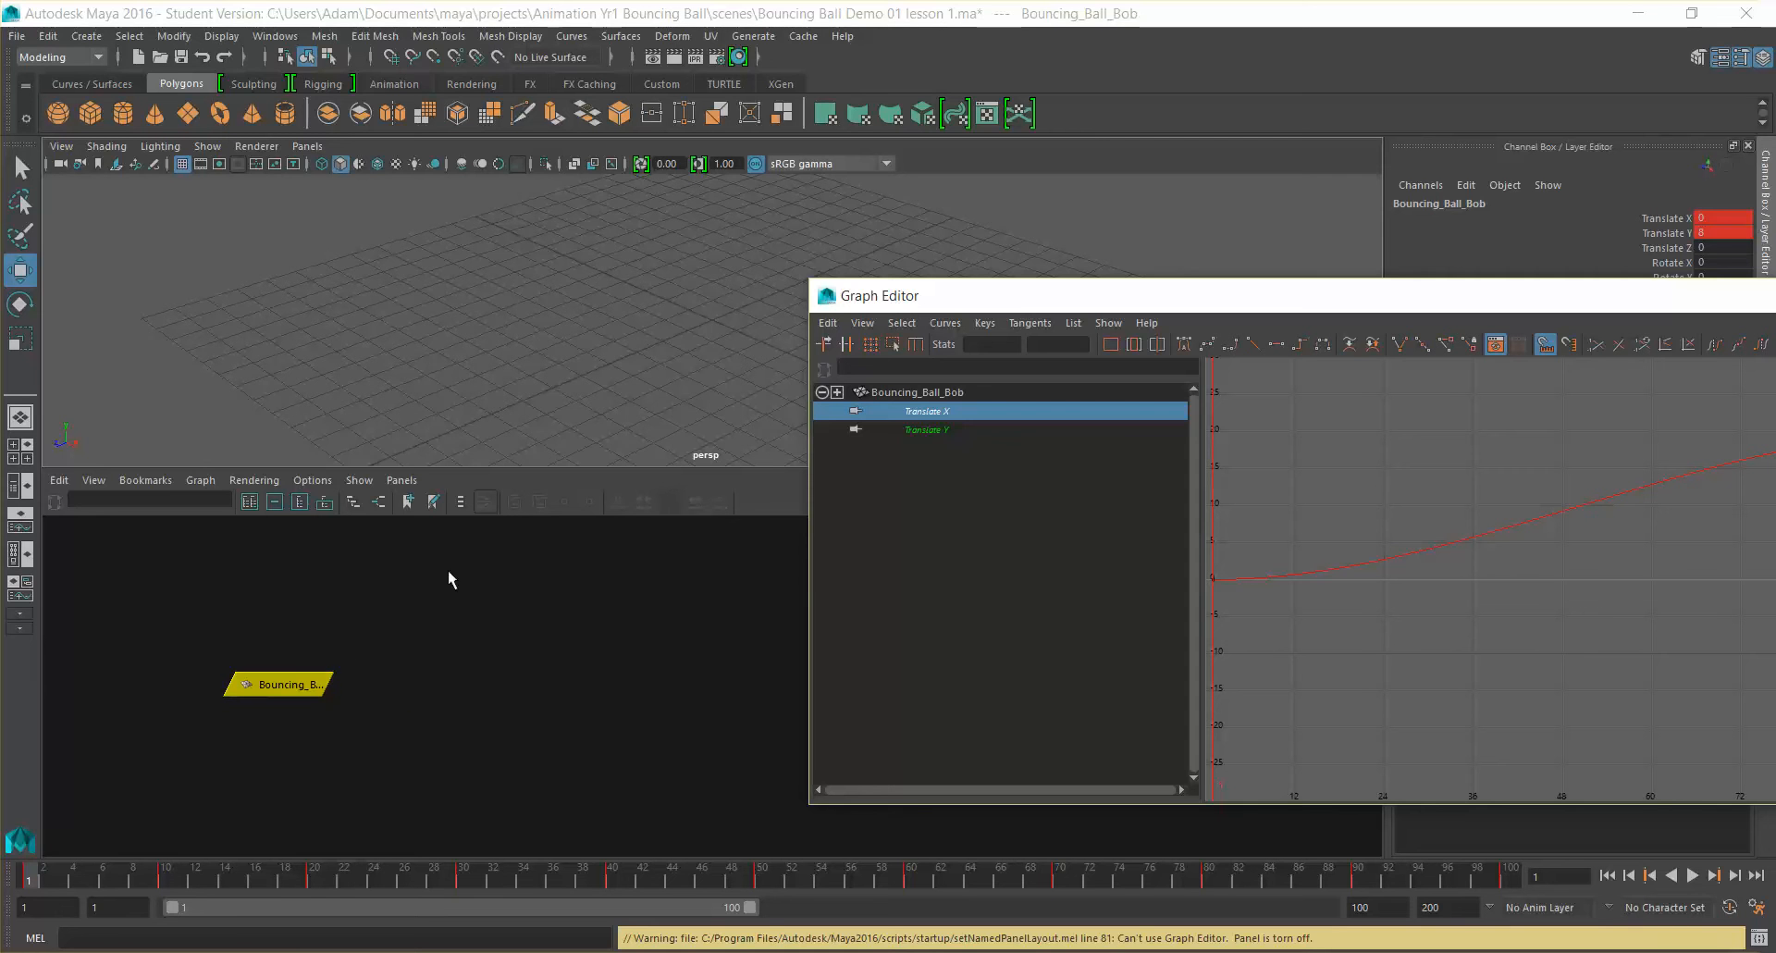
pyautogui.moveTo(1184, 294); pyautogui.dragTo(664, 310)
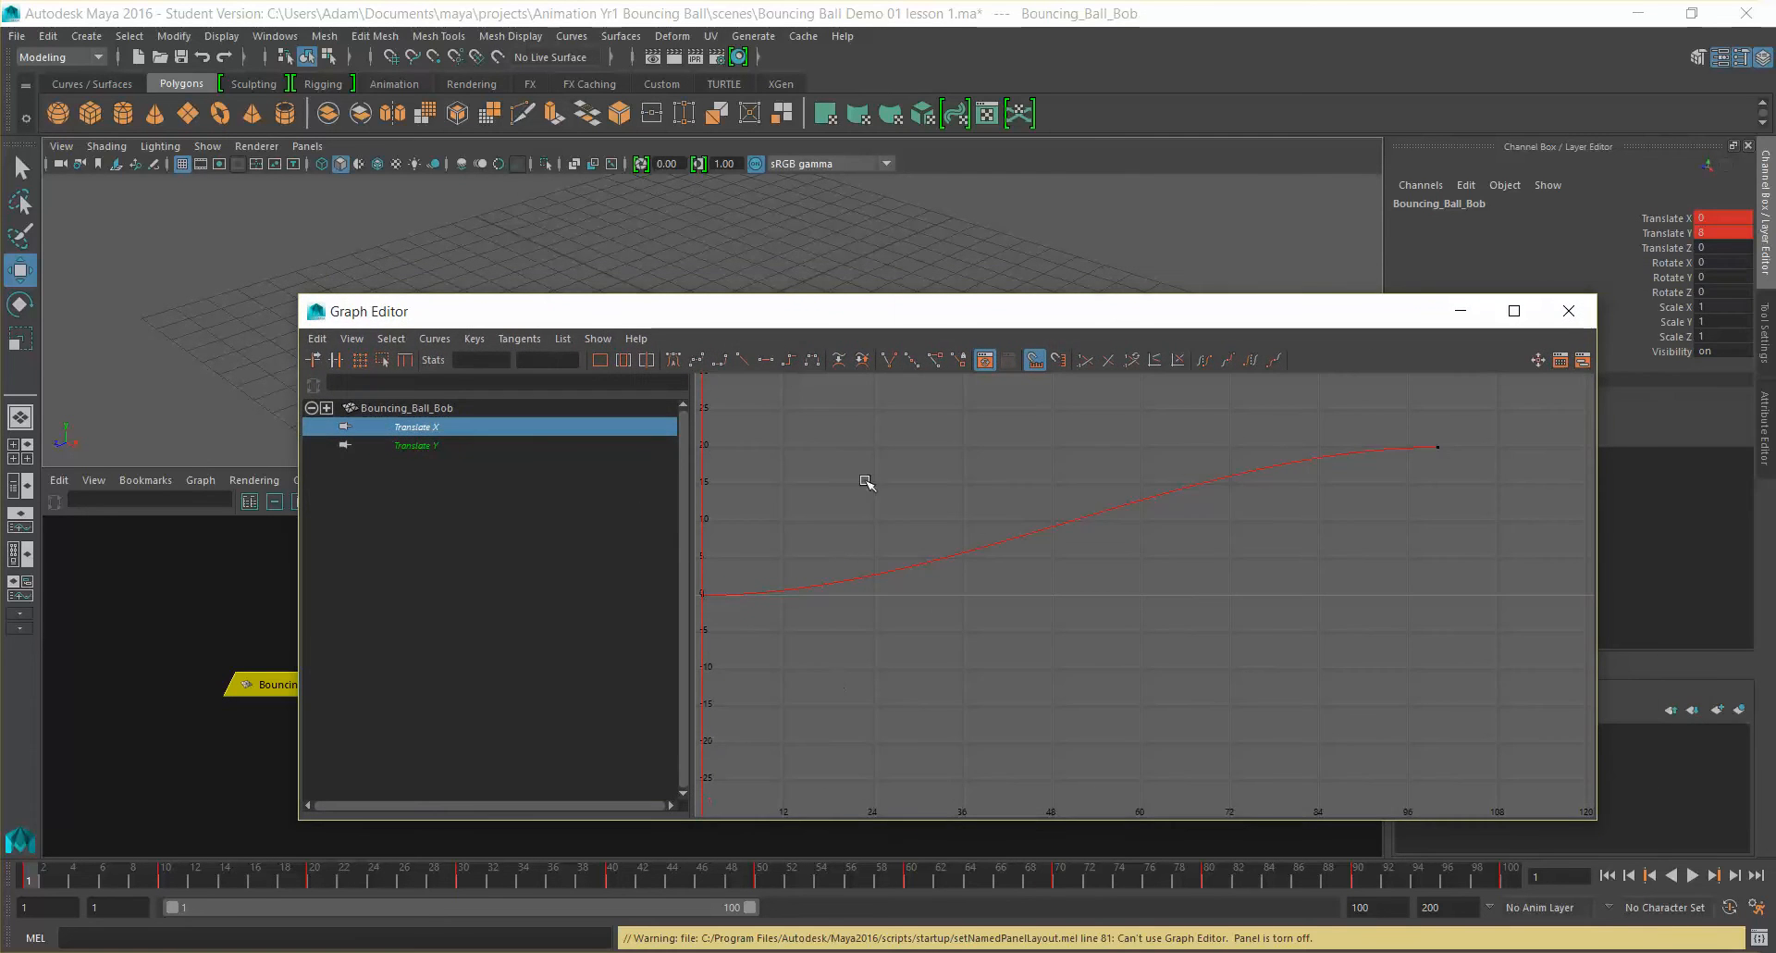
# Step: Close the floating Graph Editor, switch to the layout with the perspective view above a docked Graph Editor, and enlarge the view panel
pyautogui.click(1568, 311)
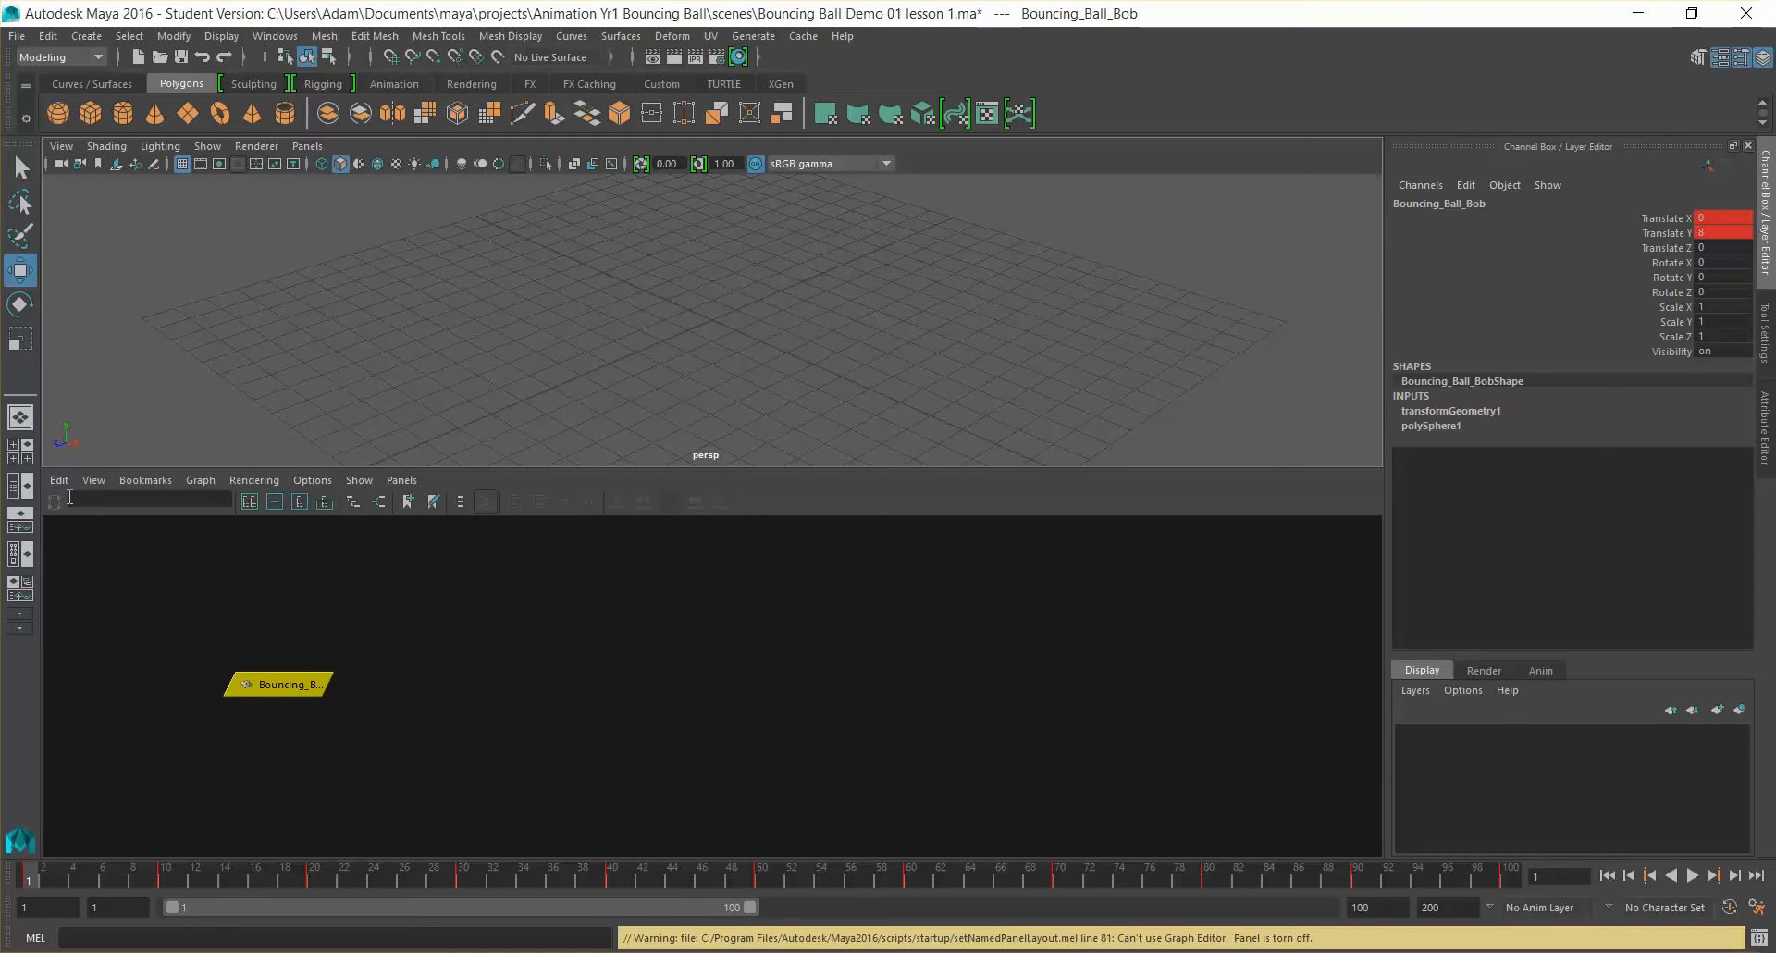
pyautogui.click(14, 531)
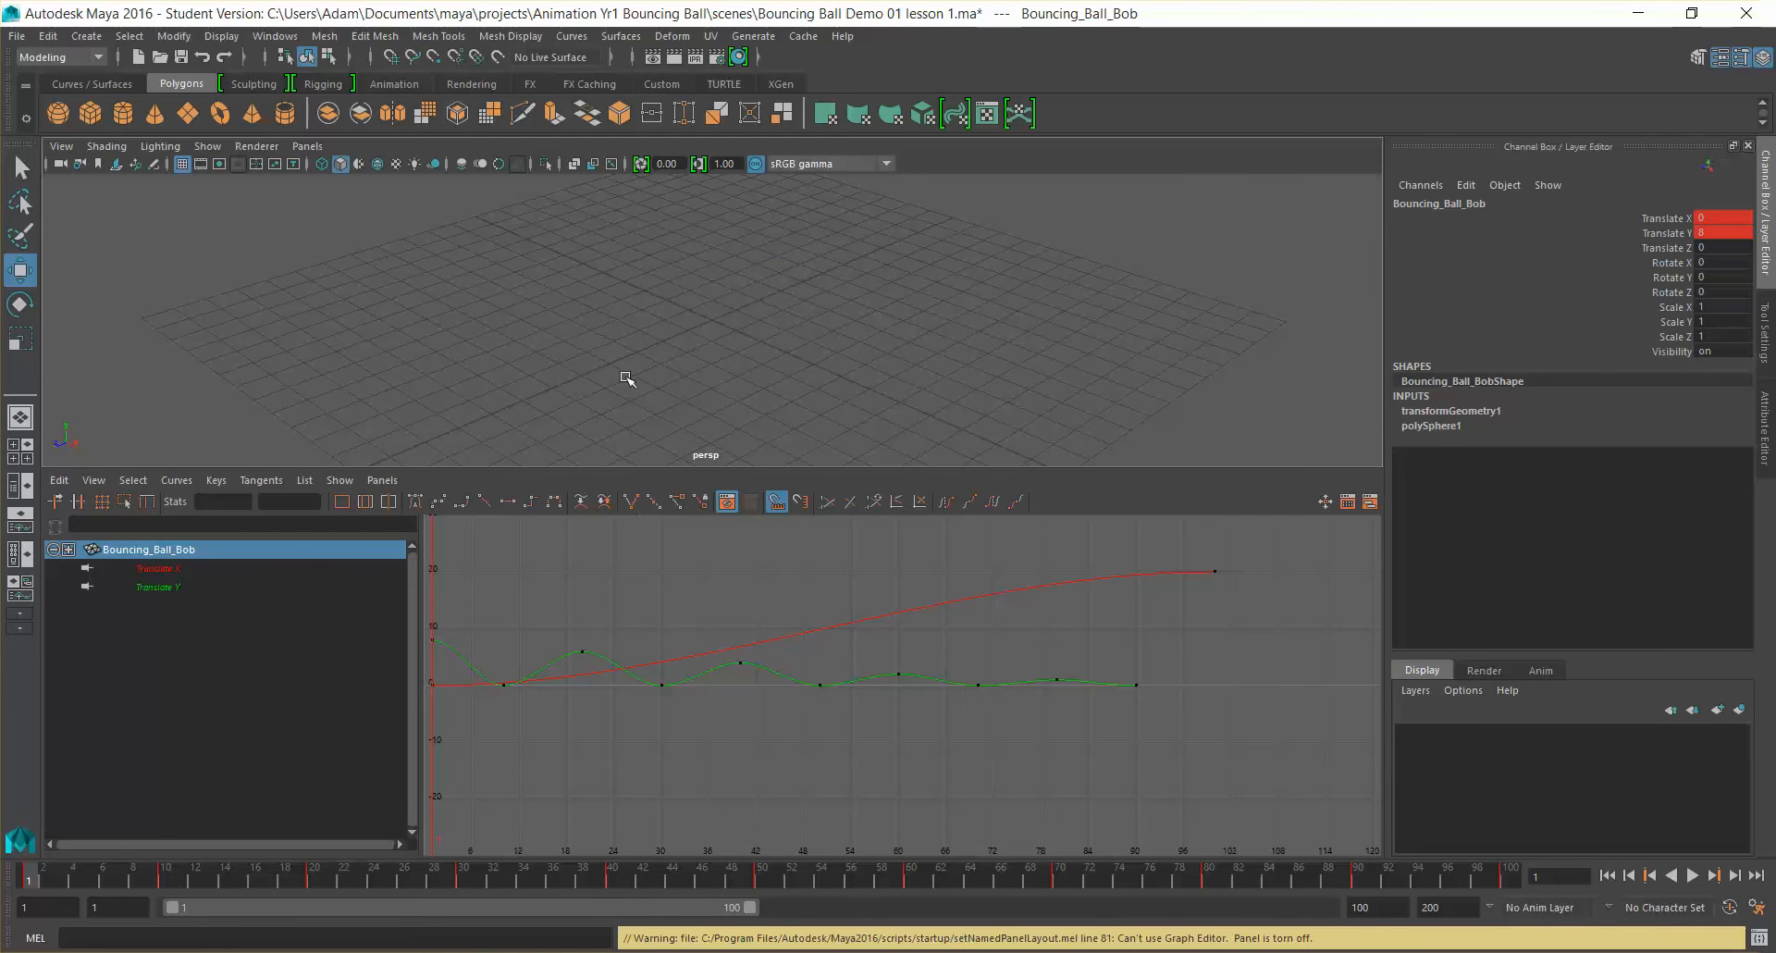
pyautogui.moveTo(778, 469); pyautogui.dragTo(767, 585)
# Step: Frame the selected ball in the perspective view and examine it against the grid
pyautogui.scroll(-5, 789, 401)
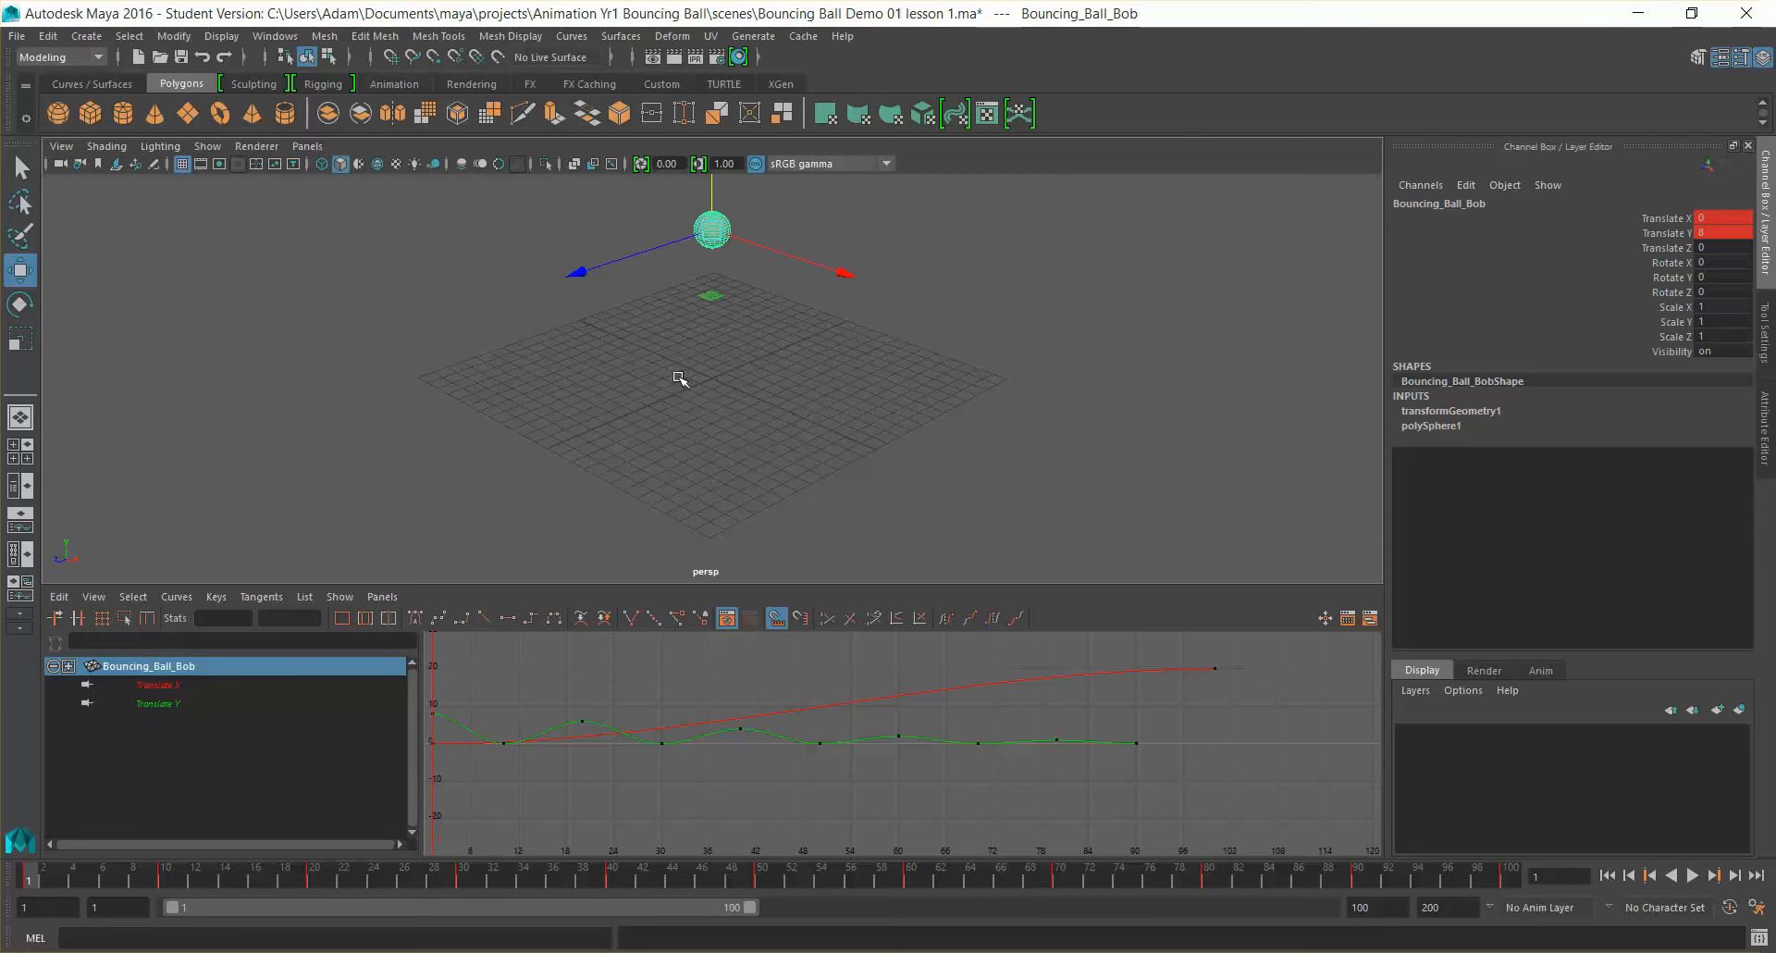
pyautogui.moveTo(678, 379)
pyautogui.keyDown('alt'); pyautogui.mouseDown()
pyautogui.moveTo(733, 380)
pyautogui.moveTo(651, 393)
pyautogui.moveTo(798, 398)
pyautogui.moveTo(662, 393)
pyautogui.moveTo(725, 448)
pyautogui.moveTo(650, 293)
pyautogui.moveTo(773, 413)
pyautogui.moveTo(614, 397)
pyautogui.moveTo(710, 368)
pyautogui.mouseUp(); pyautogui.keyUp('alt')
pyautogui.keyDown('alt'); pyautogui.moveTo(689, 306); pyautogui.dragTo(786, 399, button='middle'); pyautogui.keyUp('alt')
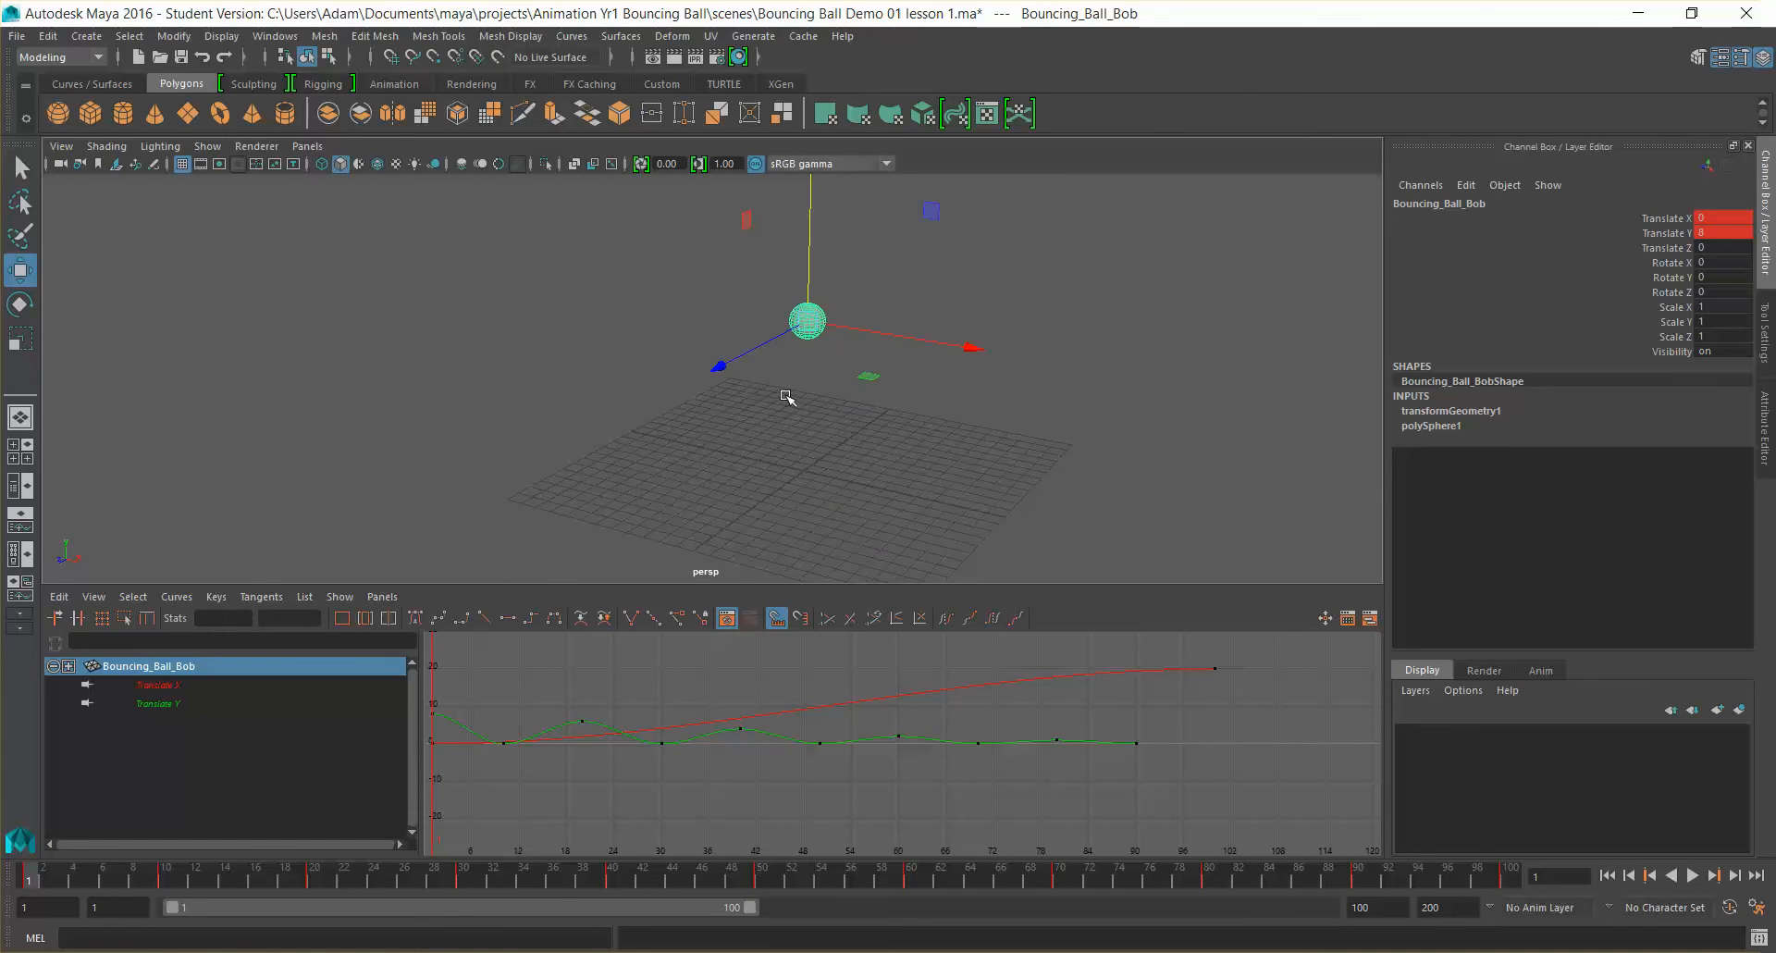
pyautogui.keyDown('alt'); pyautogui.moveTo(834, 435); pyautogui.dragTo(882, 410, button='right'); pyautogui.keyUp('alt')
pyautogui.moveTo(889, 452)
pyautogui.keyDown('alt'); pyautogui.mouseDown()
pyautogui.moveTo(869, 449)
pyautogui.moveTo(895, 447)
pyautogui.mouseUp(); pyautogui.keyUp('alt')
pyautogui.press('f')
pyautogui.scroll(-5, 899, 431)
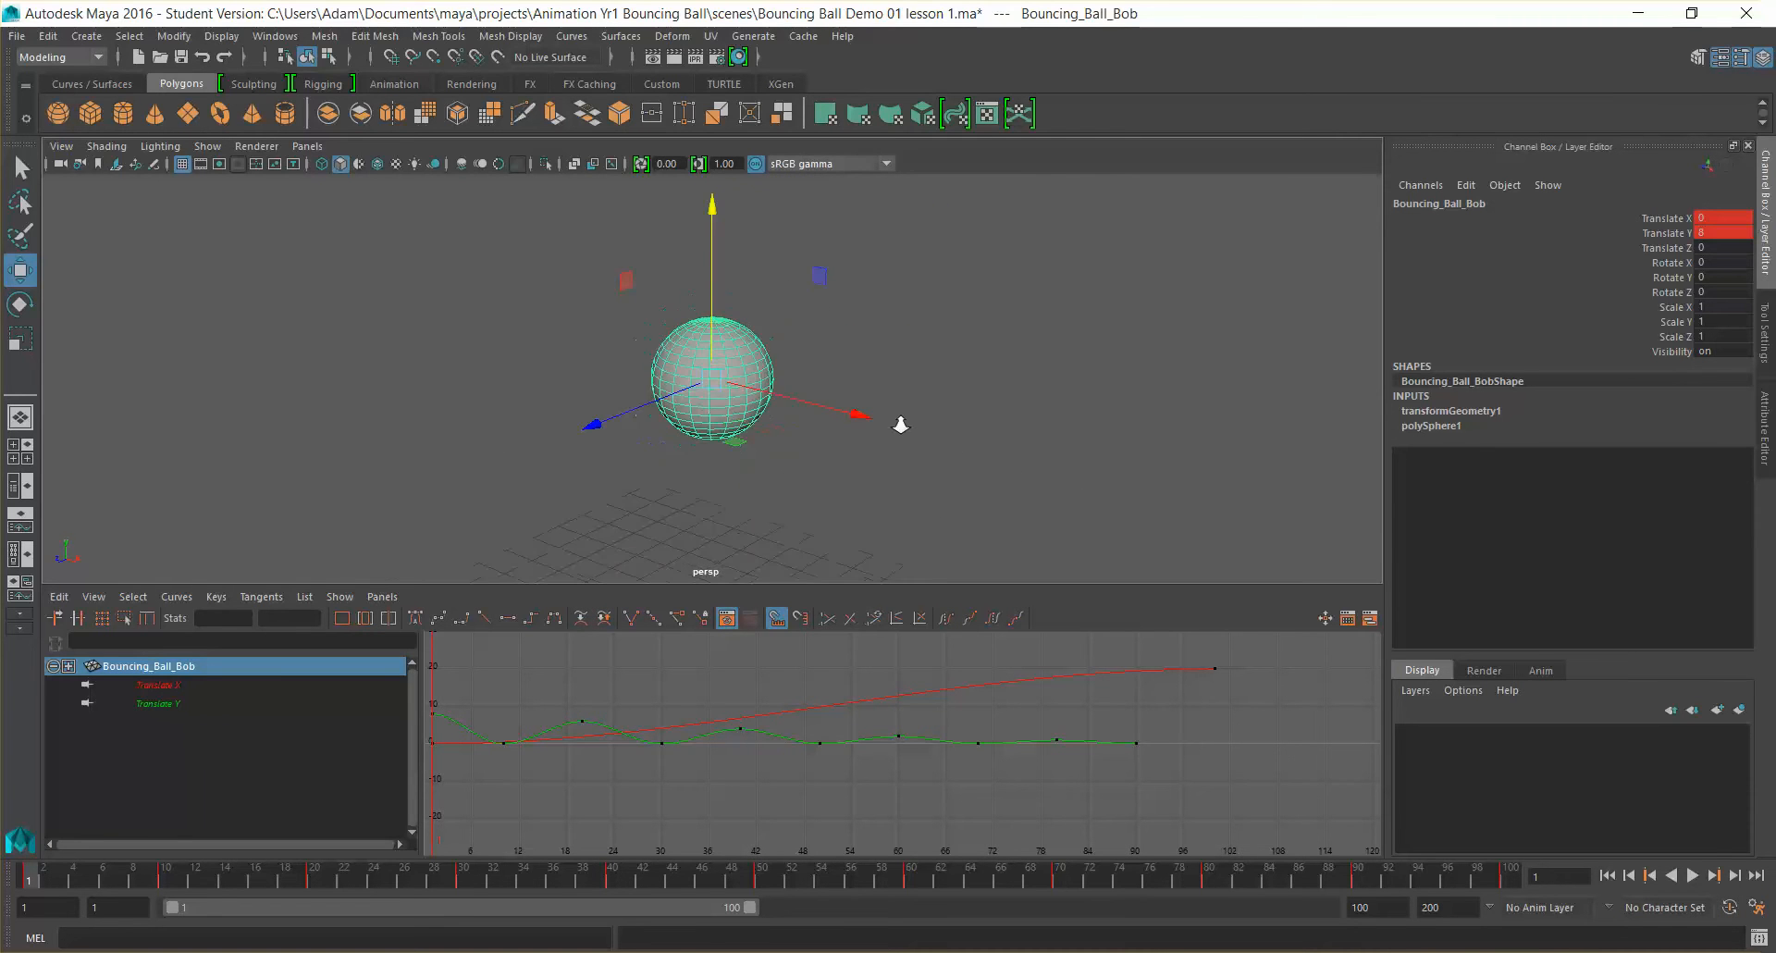
pyautogui.moveTo(500, 408)
pyautogui.keyDown('alt'); pyautogui.mouseDown()
pyautogui.moveTo(536, 445)
pyautogui.moveTo(480, 392)
pyautogui.mouseUp(); pyautogui.keyUp('alt')
# Step: Switch the perspective panel to the front orthographic view, leaving room for the ball's travel along X
pyautogui.click(308, 146)
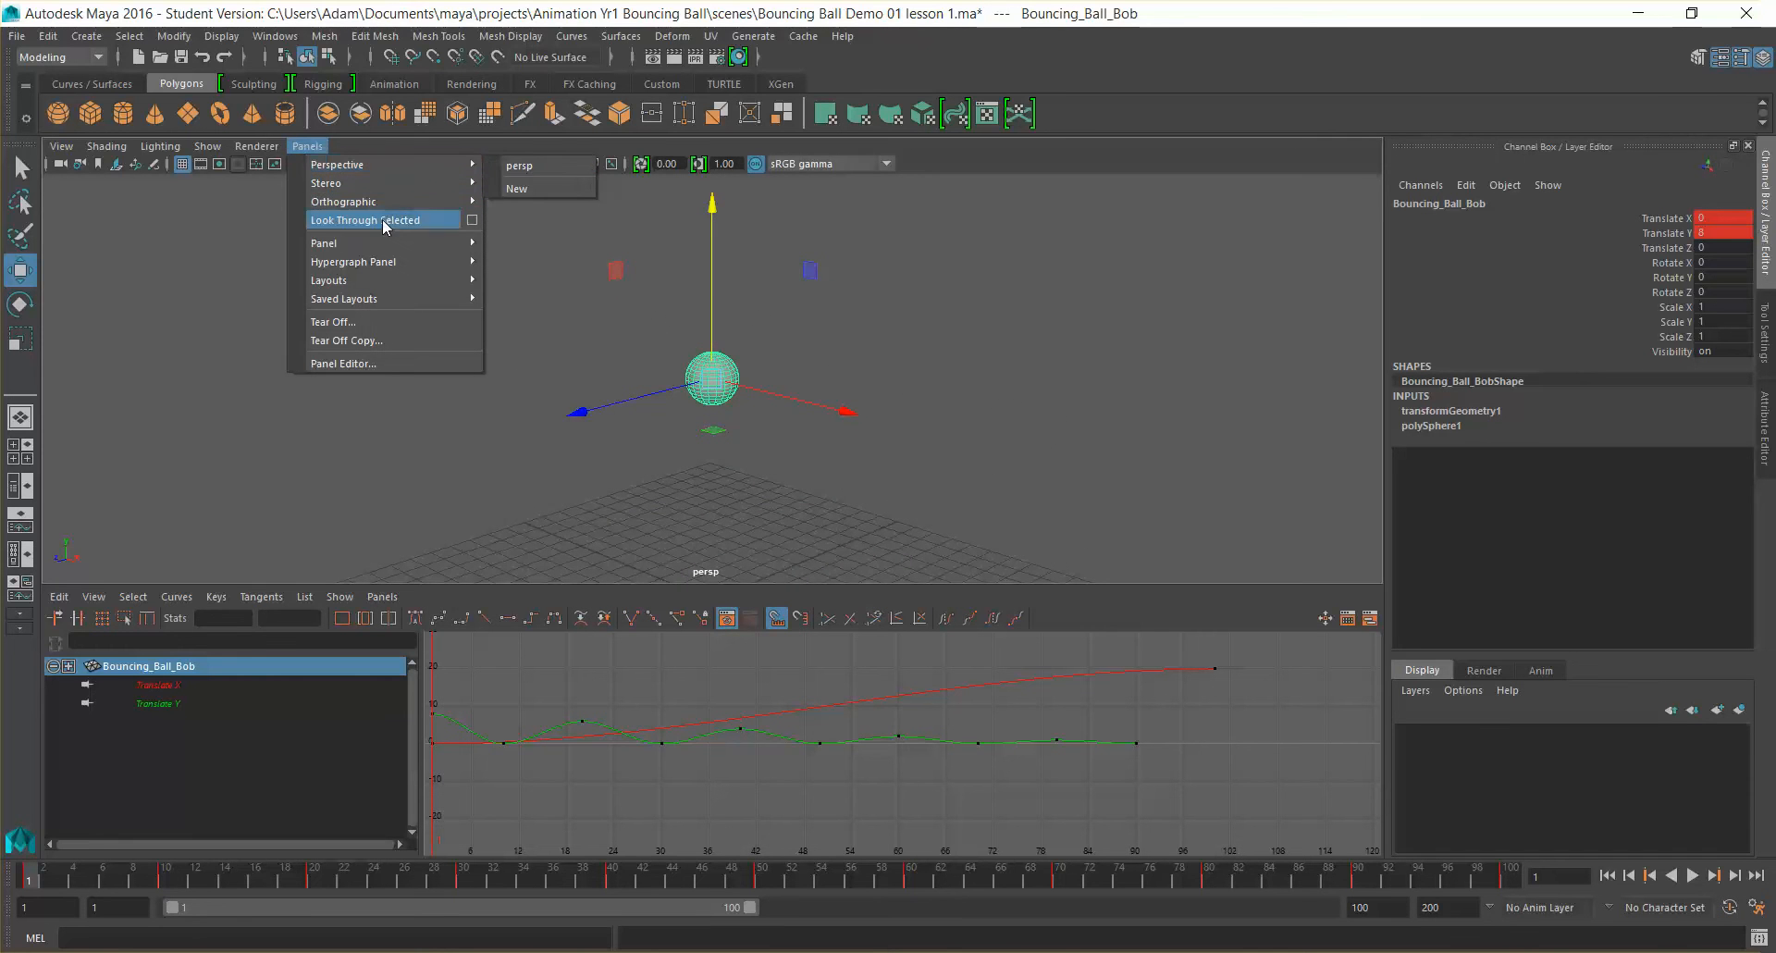
pyautogui.moveTo(384, 200)
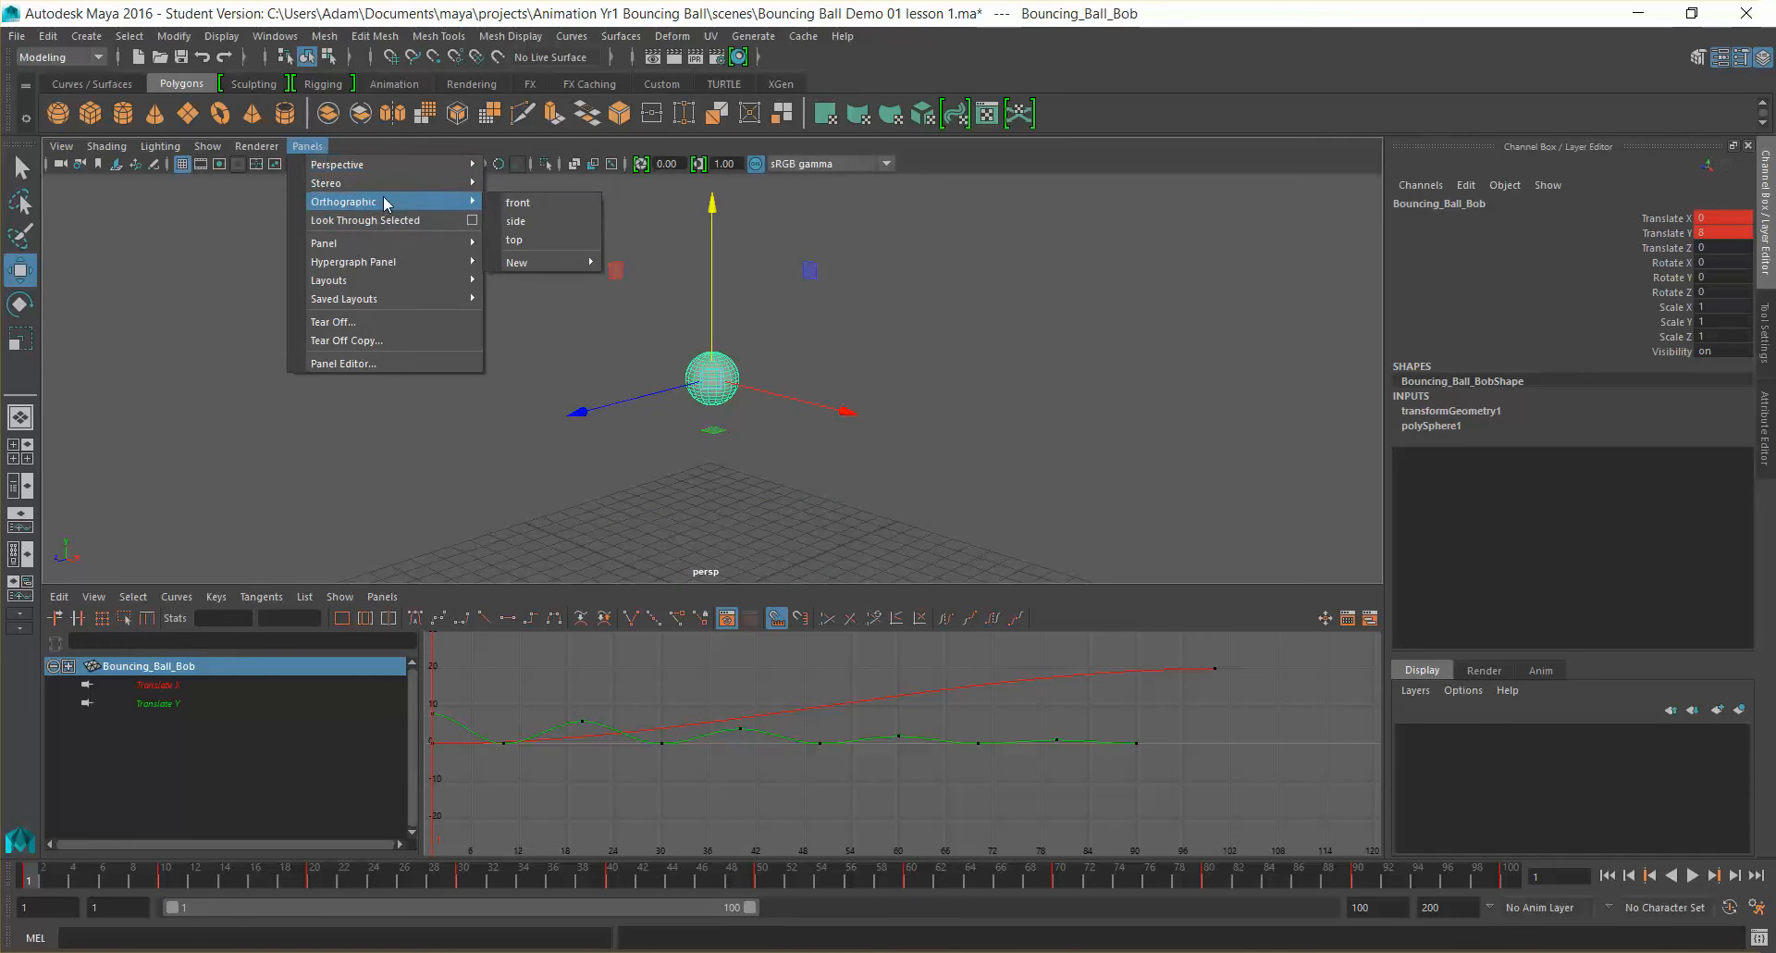
pyautogui.click(543, 204)
pyautogui.scroll(-2, 562, 297)
pyautogui.keyDown('alt'); pyautogui.moveTo(648, 311); pyautogui.dragTo(734, 368, button='middle'); pyautogui.keyUp('alt')
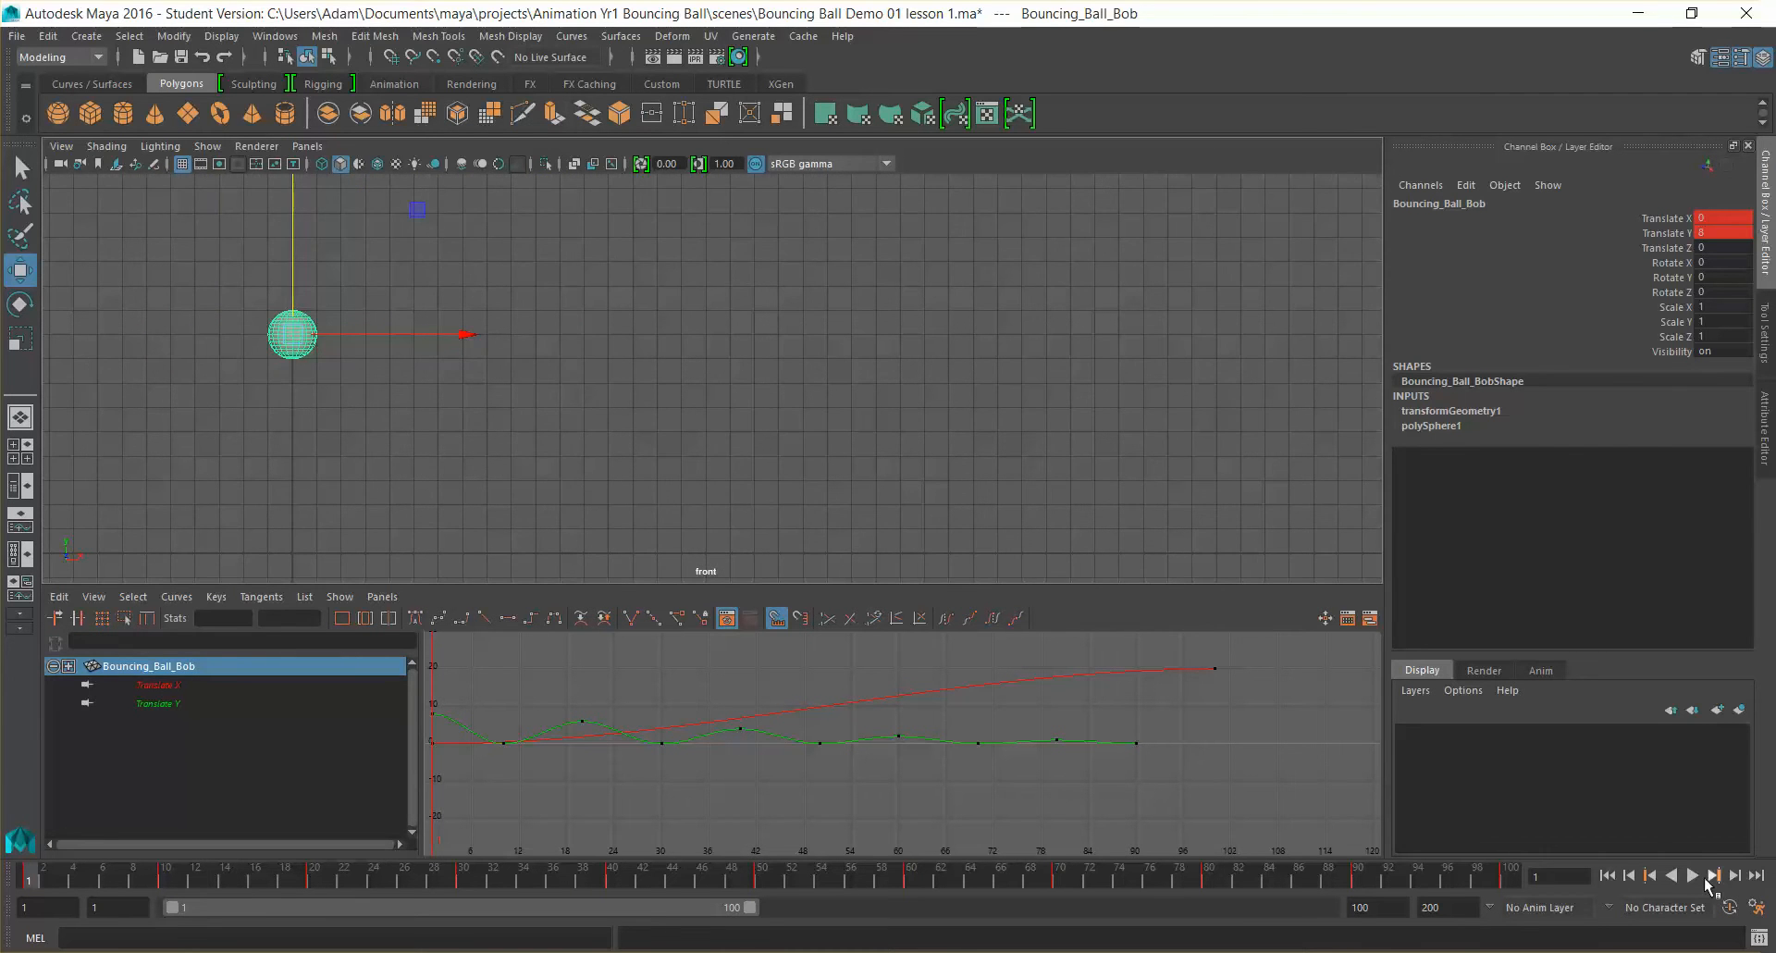
# Step: Play the animation in the front view alongside the graph curves, stop it and return to frame 1
pyautogui.click(1693, 875)
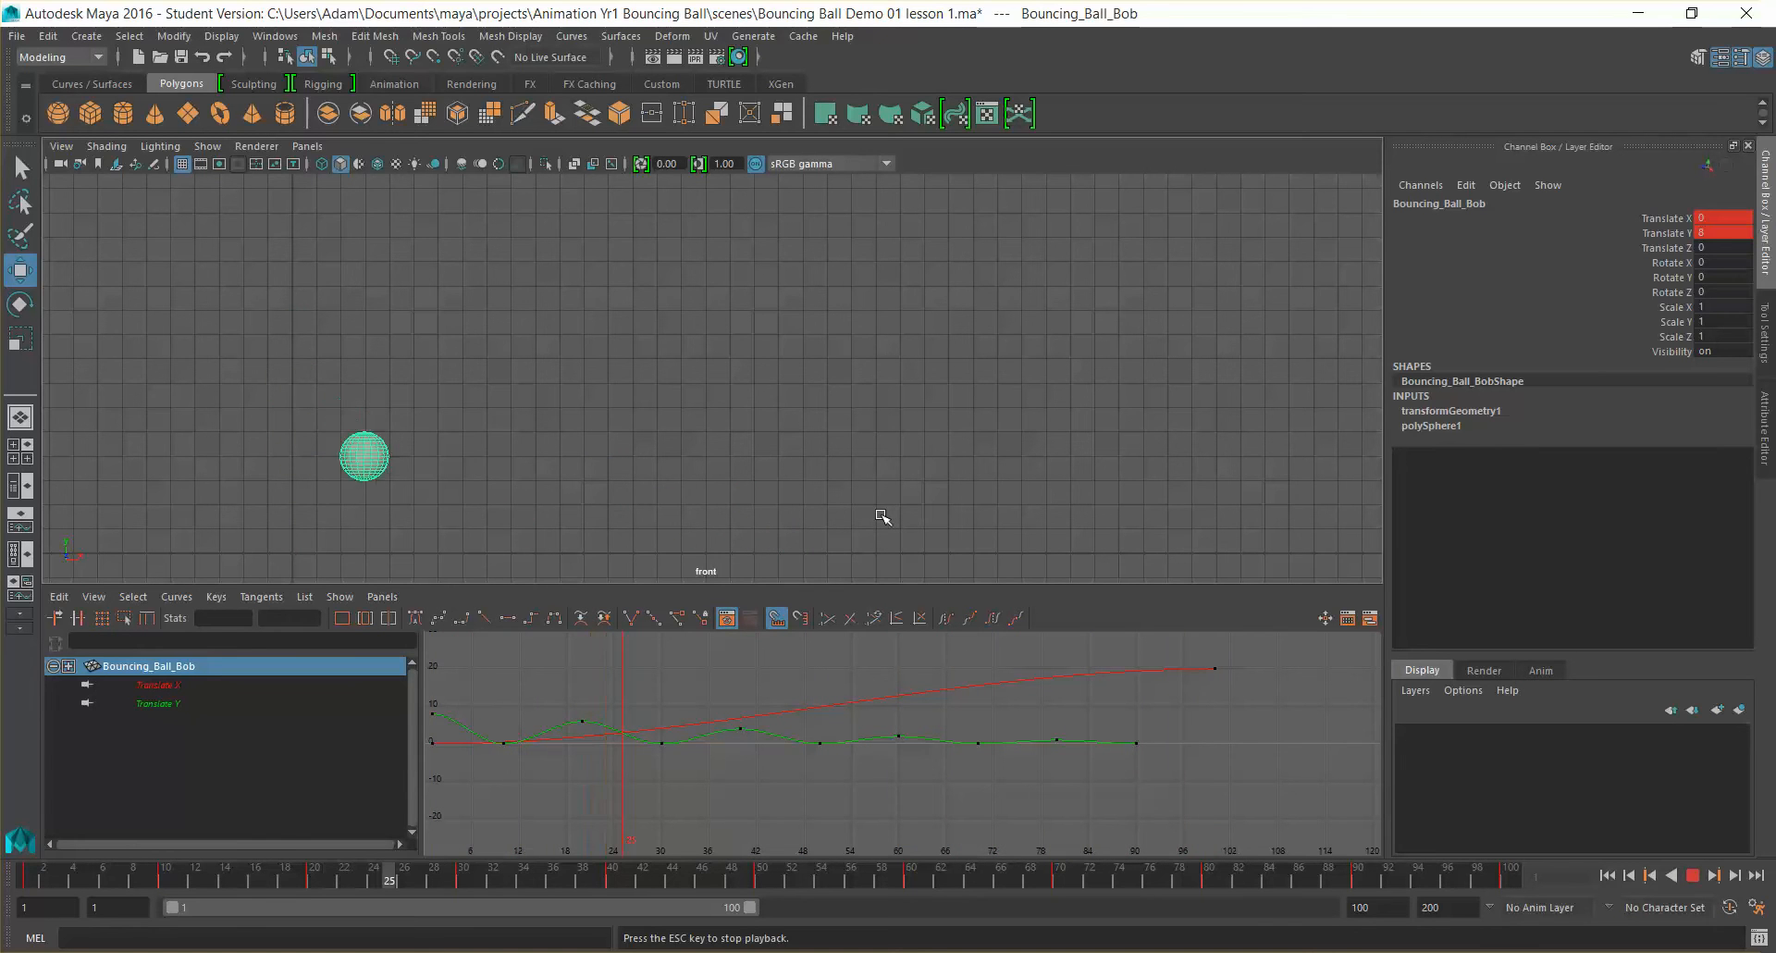
pyautogui.click(1691, 875)
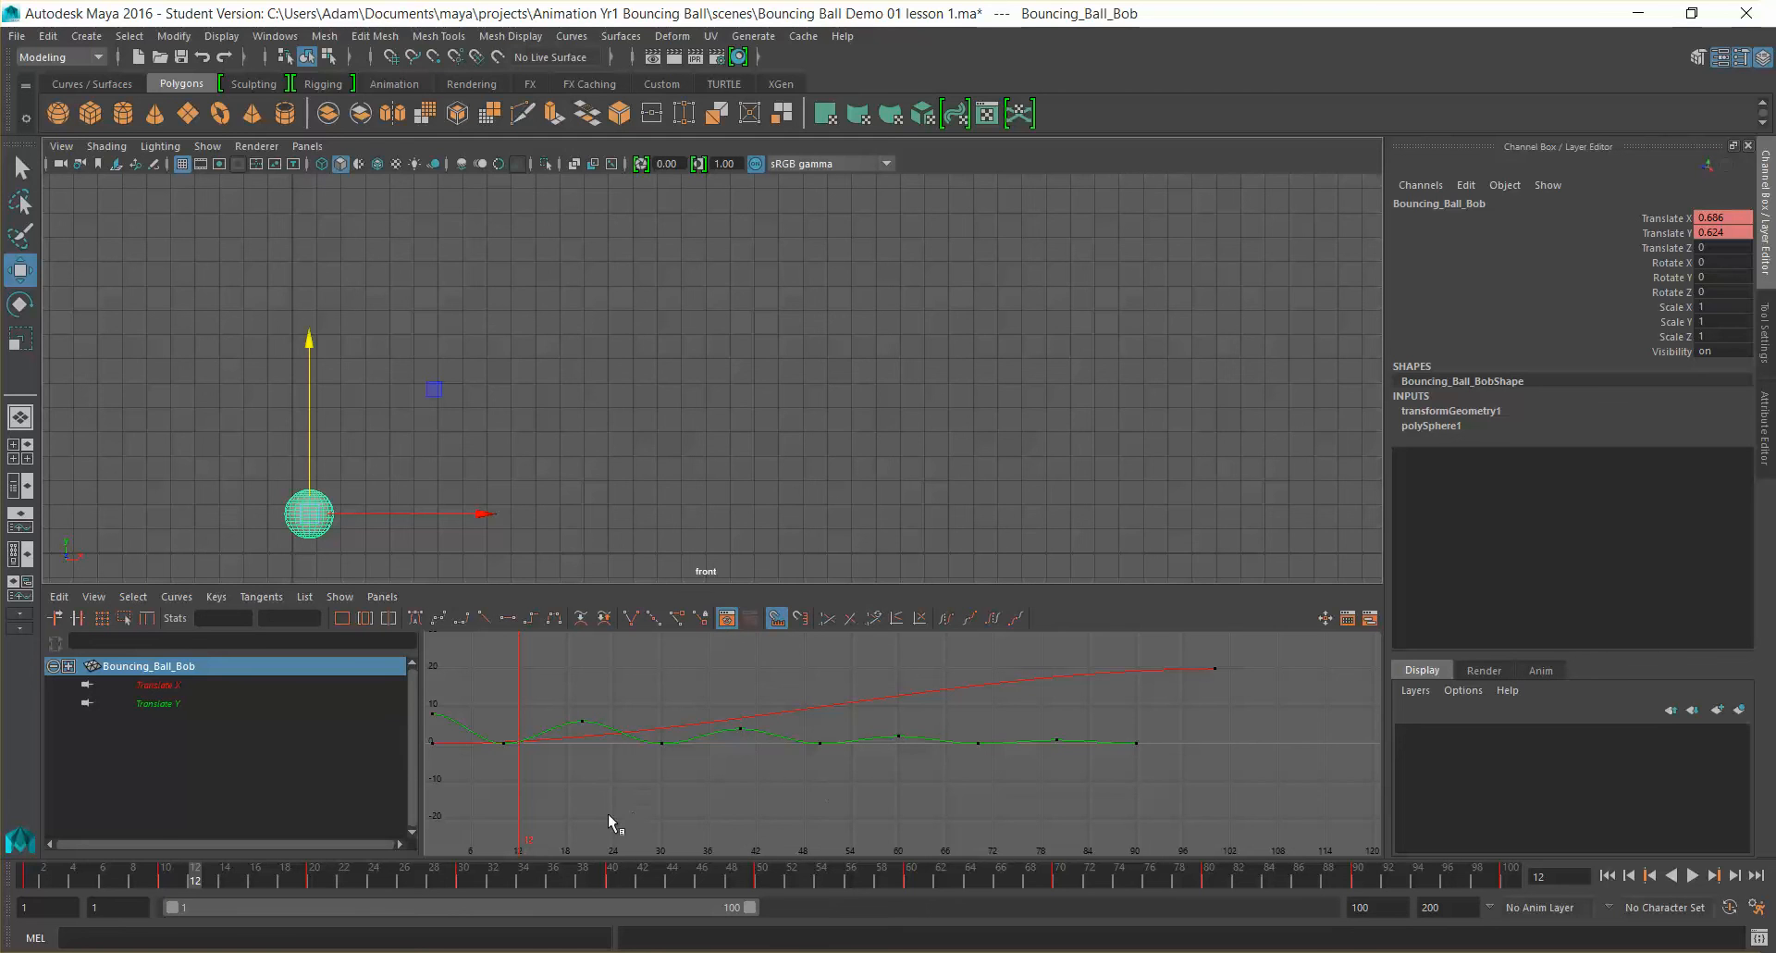
pyautogui.moveTo(135, 880); pyautogui.dragTo(28, 885)
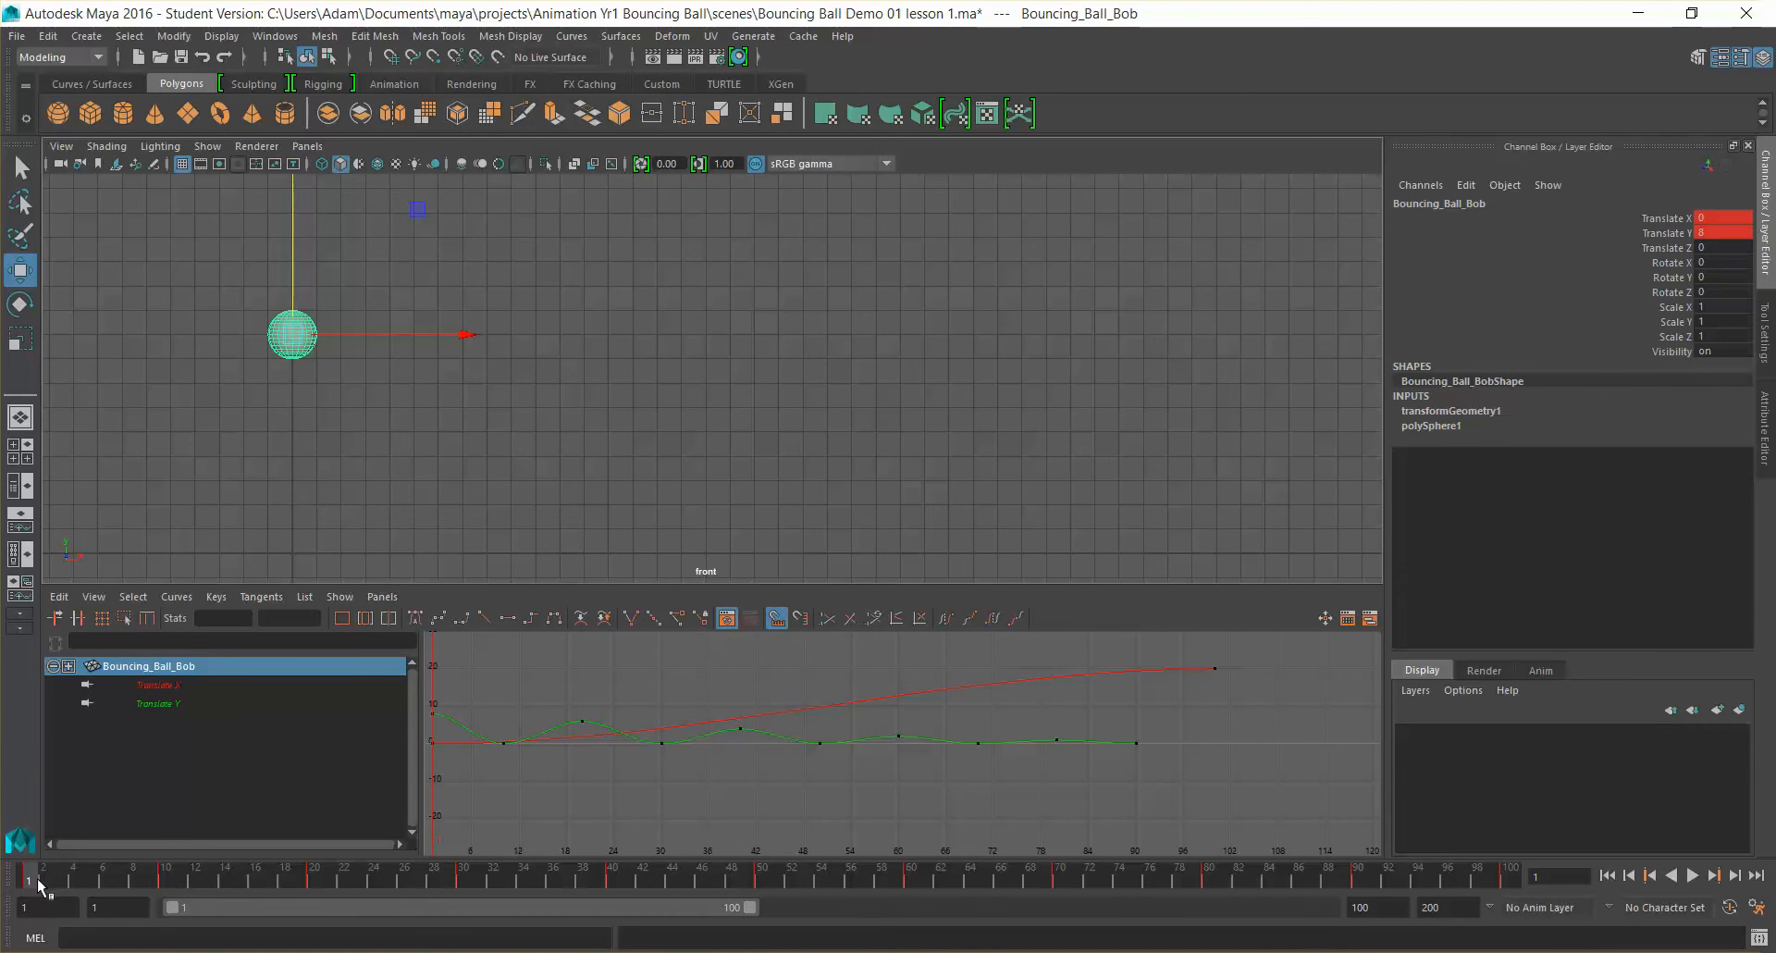
# Step: Step through the keyed frames 1, 10, 20, 30, 40 and 50 to compare the ball's positions with the curves
pyautogui.click(169, 883)
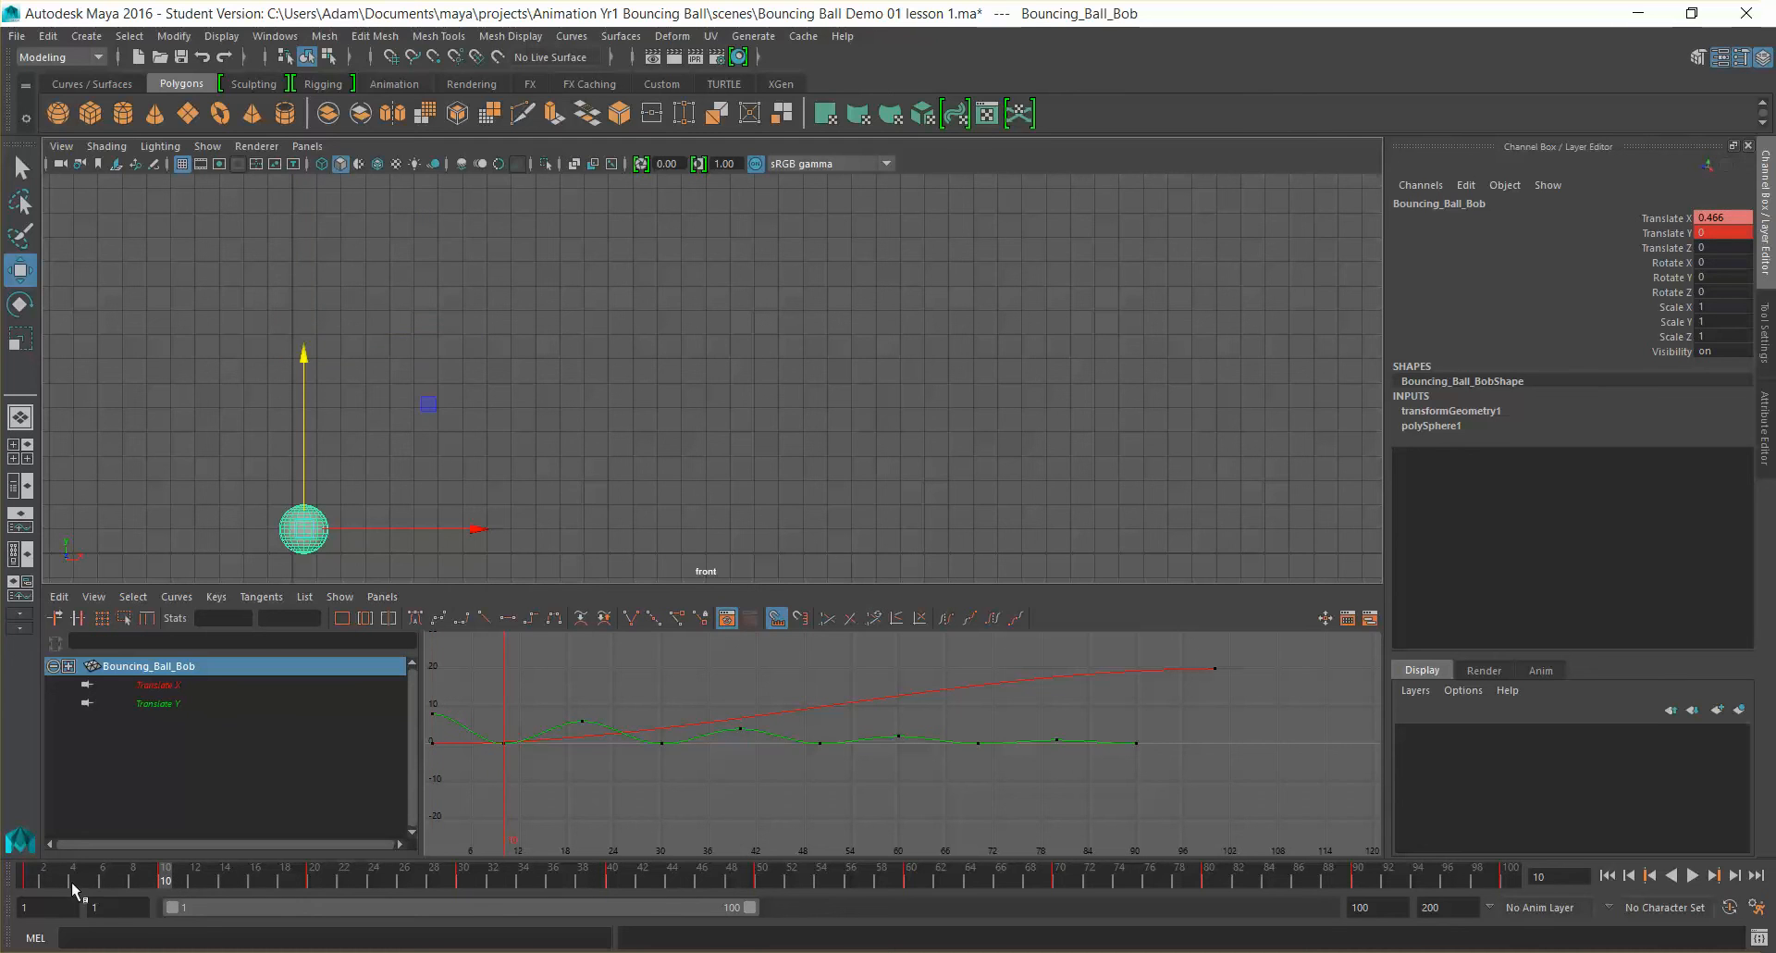
pyautogui.click(28, 883)
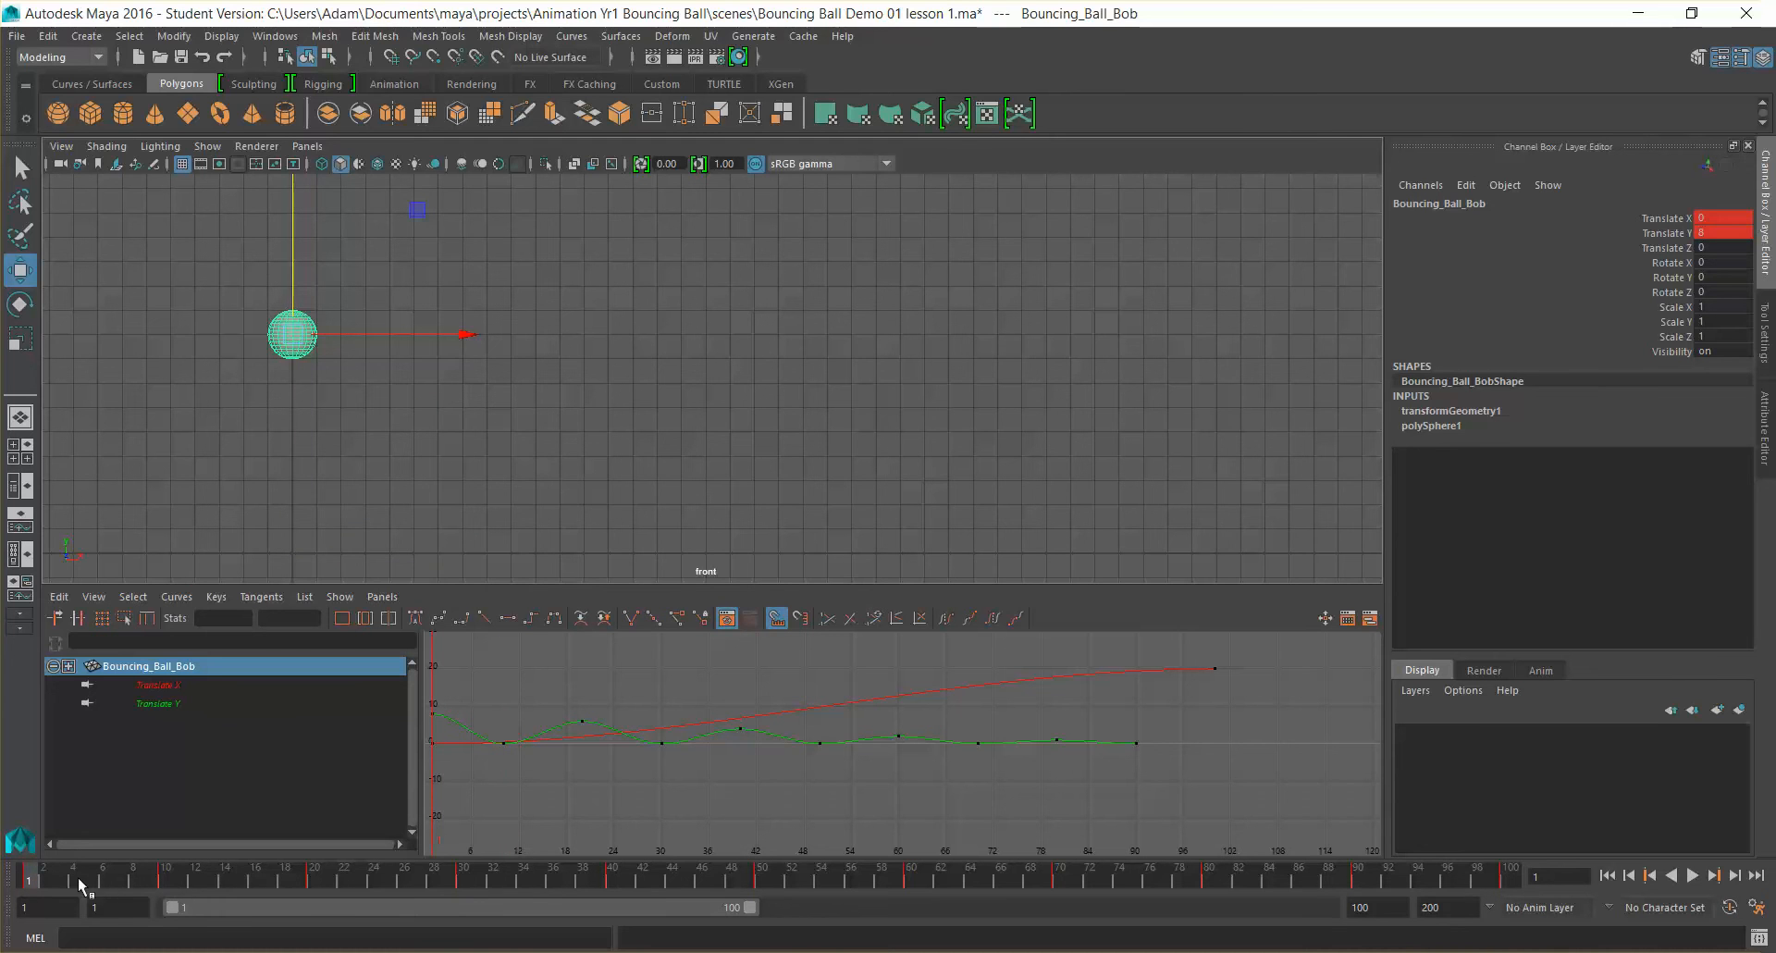
pyautogui.click(170, 883)
pyautogui.click(314, 880)
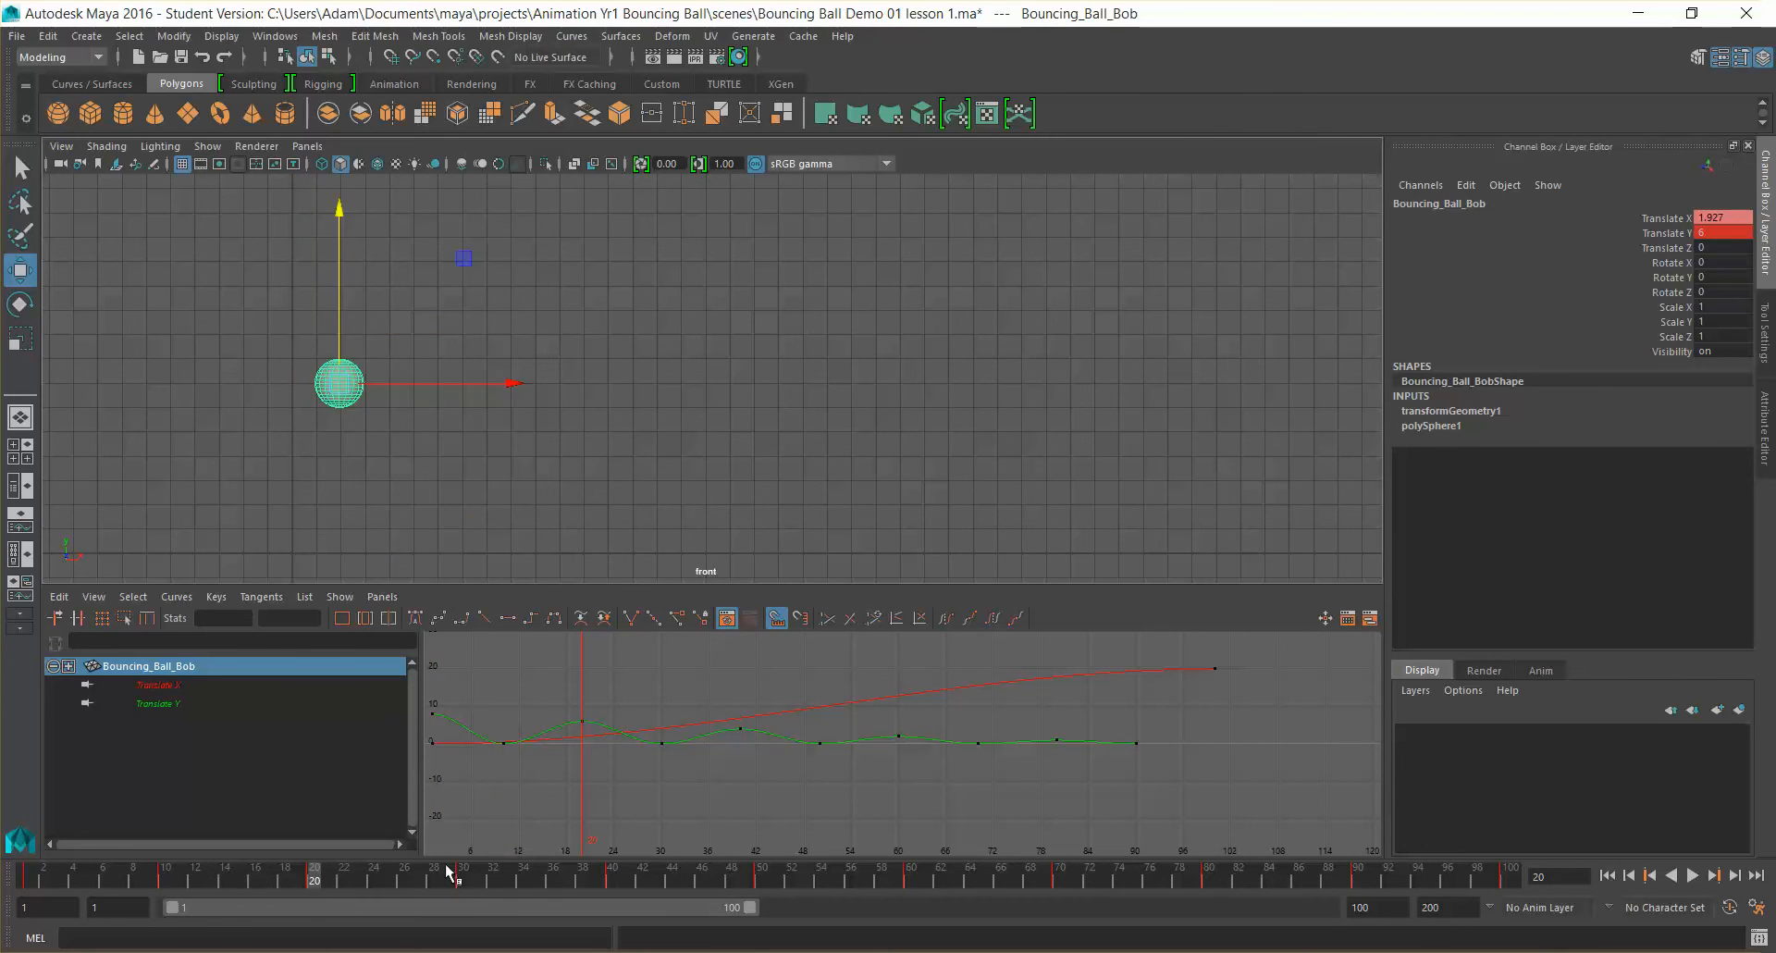
pyautogui.click(463, 880)
pyautogui.click(612, 880)
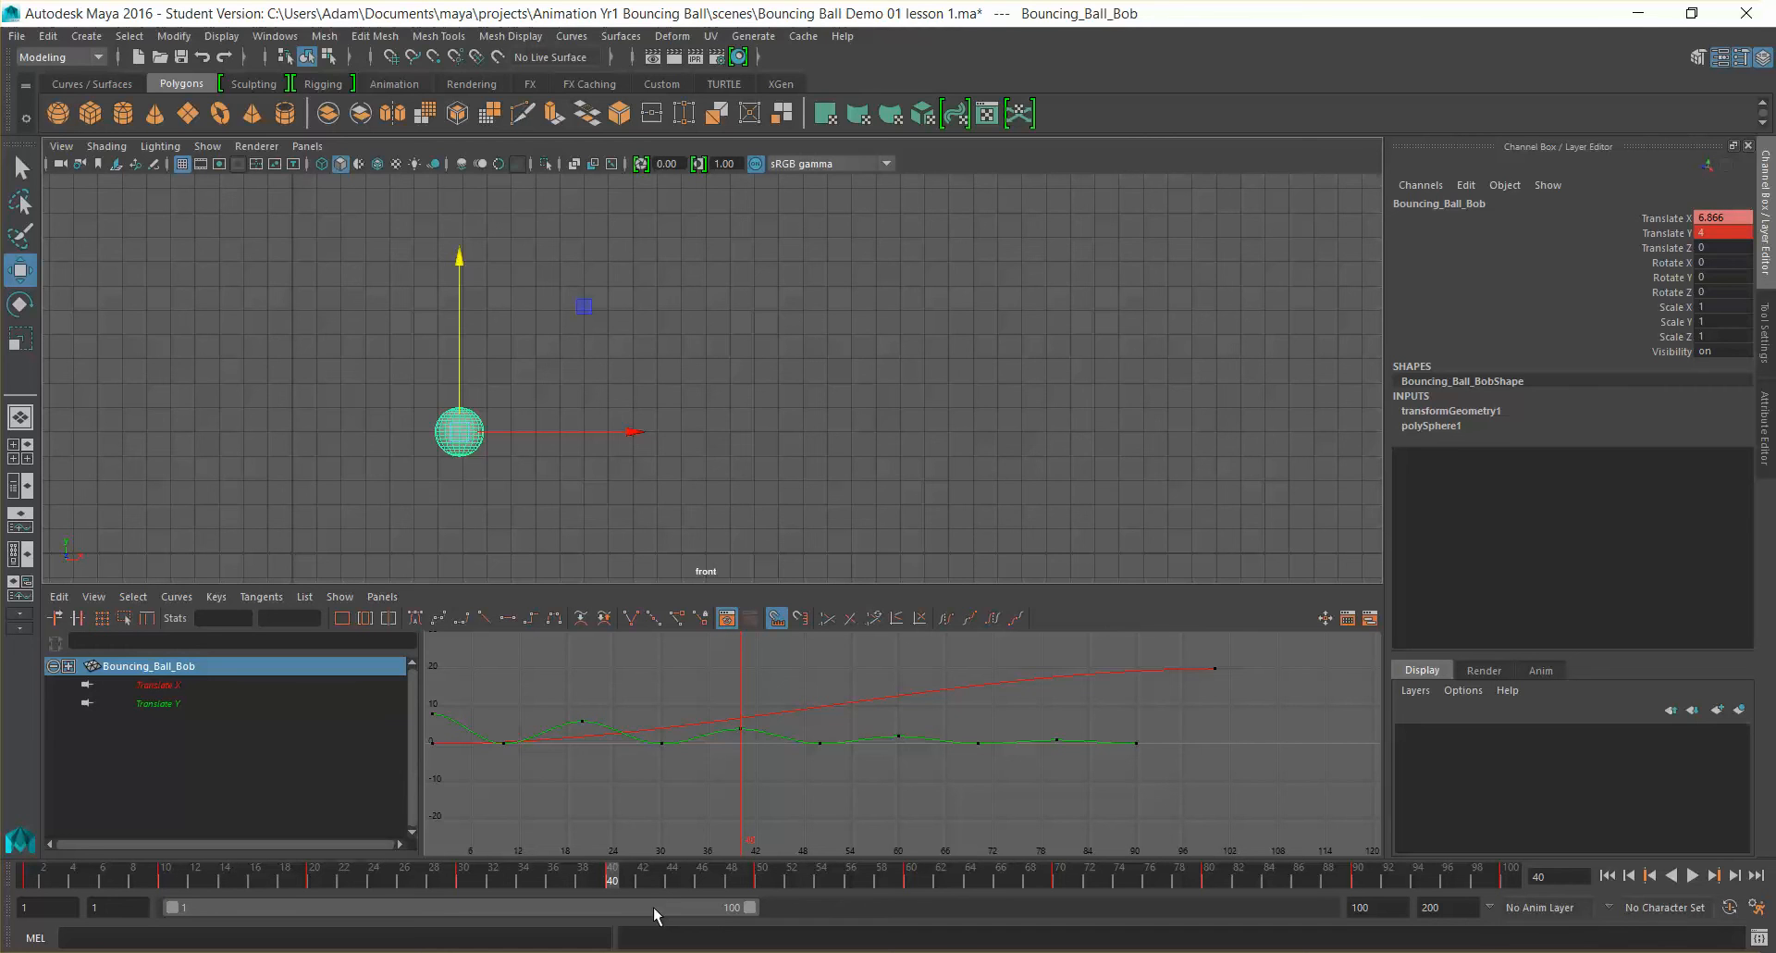
pyautogui.click(760, 880)
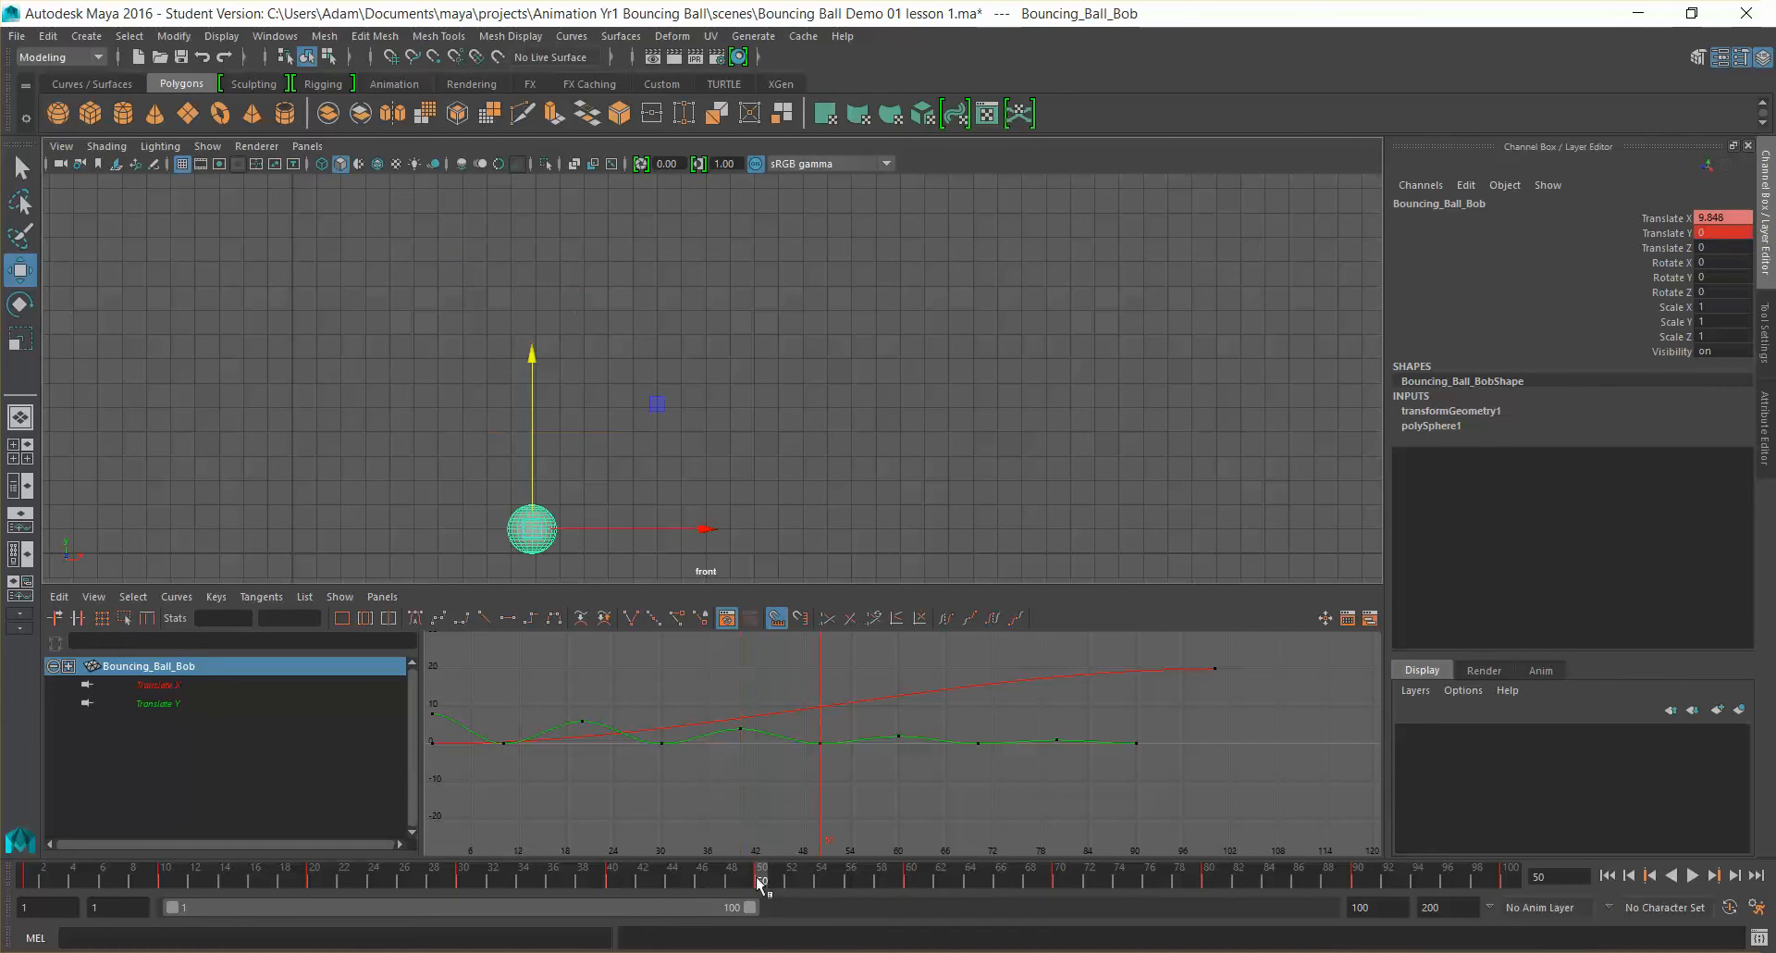
# Step: Isolate the ball's Translate Y curve and frame it to fill the Graph Editor
pyautogui.click(224, 703)
pyautogui.moveTo(572, 716); pyautogui.dragTo(602, 739)
pyautogui.scroll(5, 808, 768)
pyautogui.keyDown('alt'); pyautogui.moveTo(765, 782); pyautogui.dragTo(1138, 786, button='middle'); pyautogui.keyUp('alt')
pyautogui.scroll(-3, 1138, 786)
pyautogui.click(342, 618)
# Step: Select all keys on the Translate Y curve to examine their tangents, and clear the selection
pyautogui.moveTo(442, 647); pyautogui.dragTo(1260, 814)
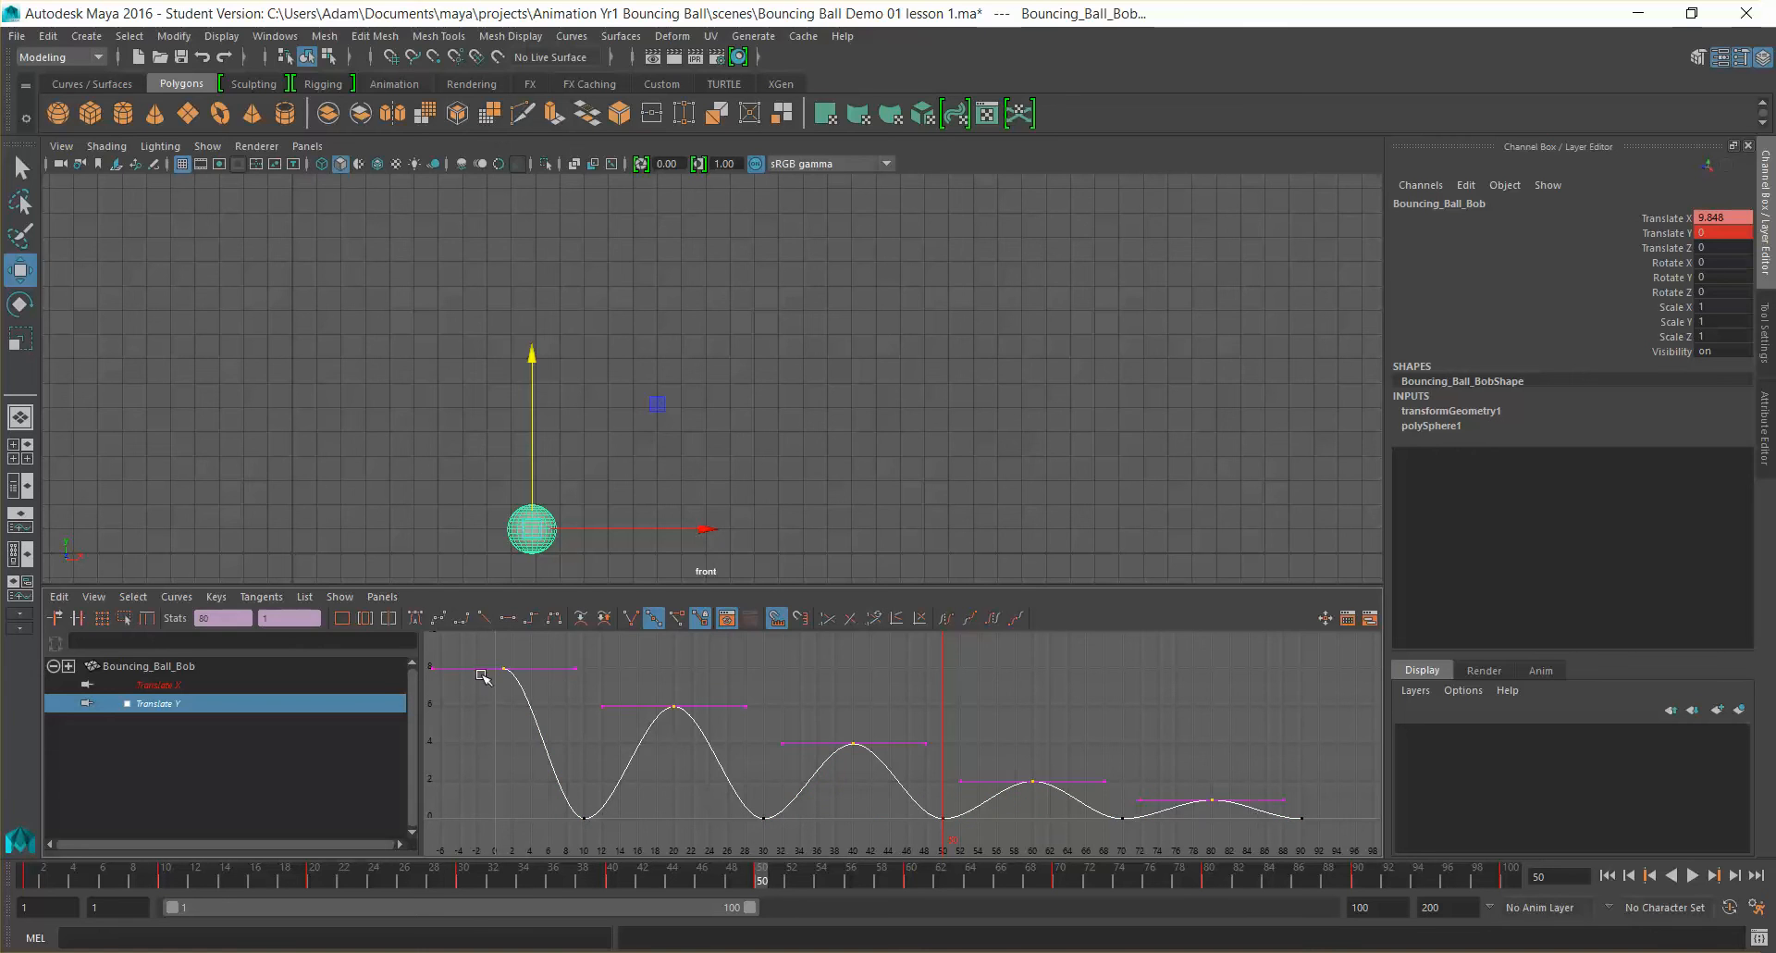
pyautogui.click(810, 701)
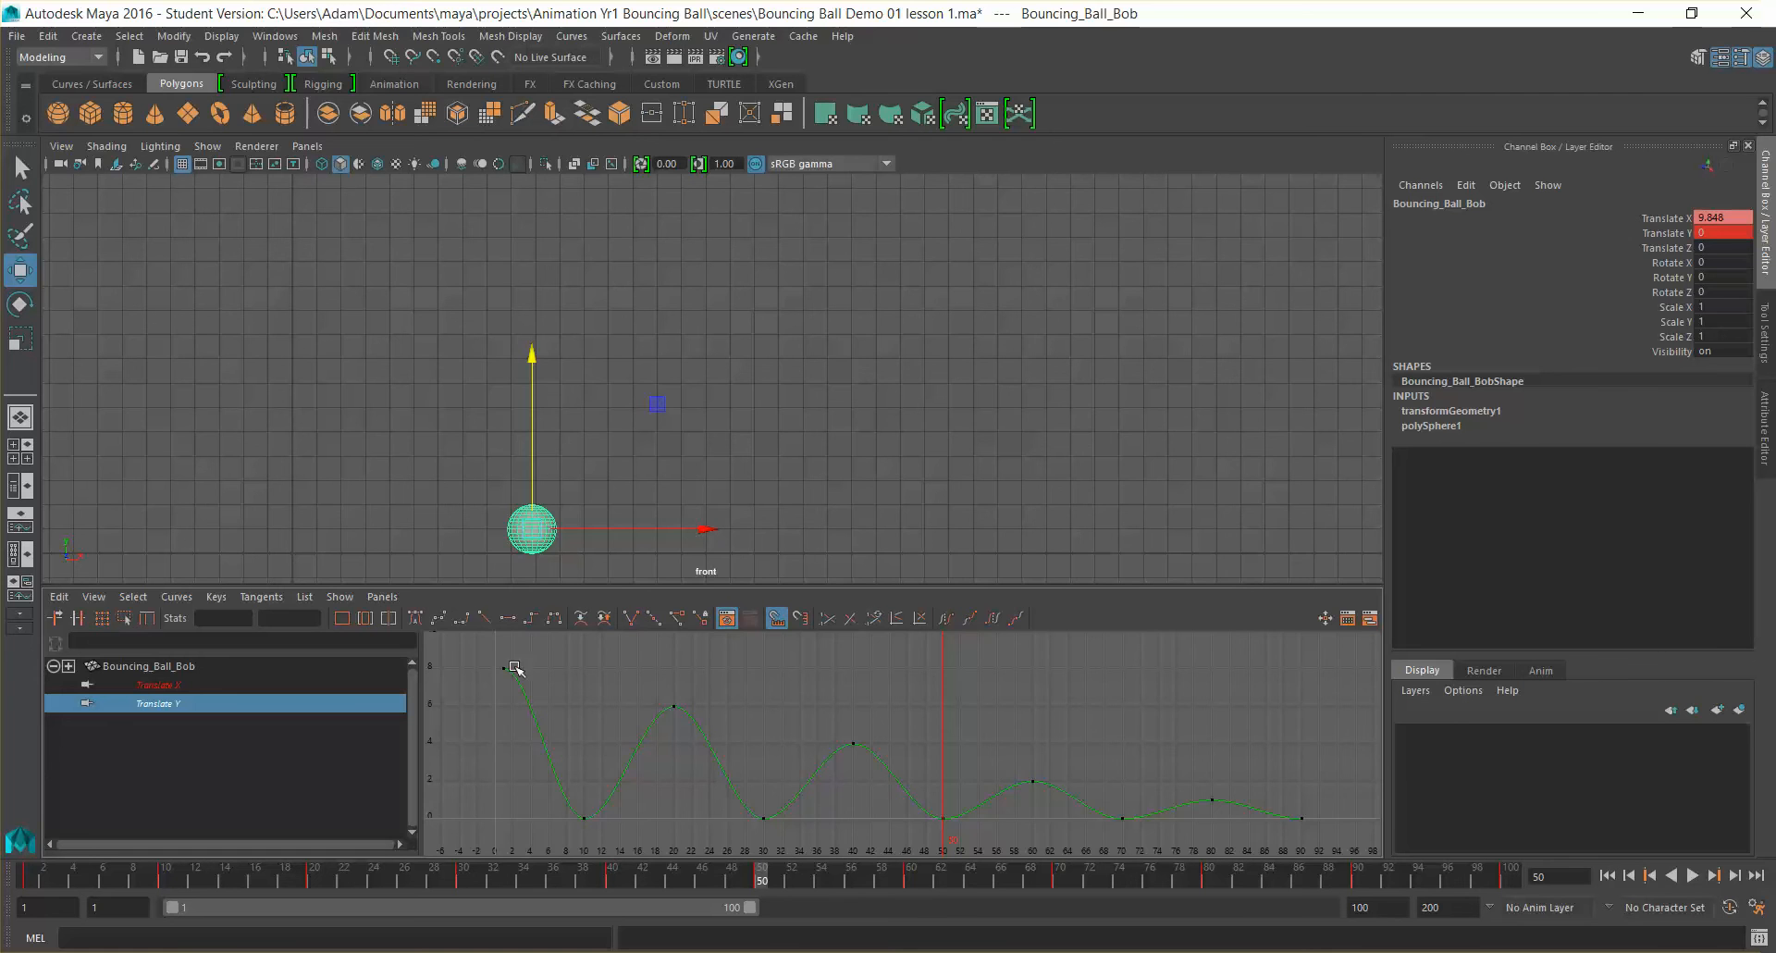
pyautogui.keyDown('alt'); pyautogui.moveTo(584, 700); pyautogui.dragTo(665, 695, button='middle'); pyautogui.keyUp('alt')
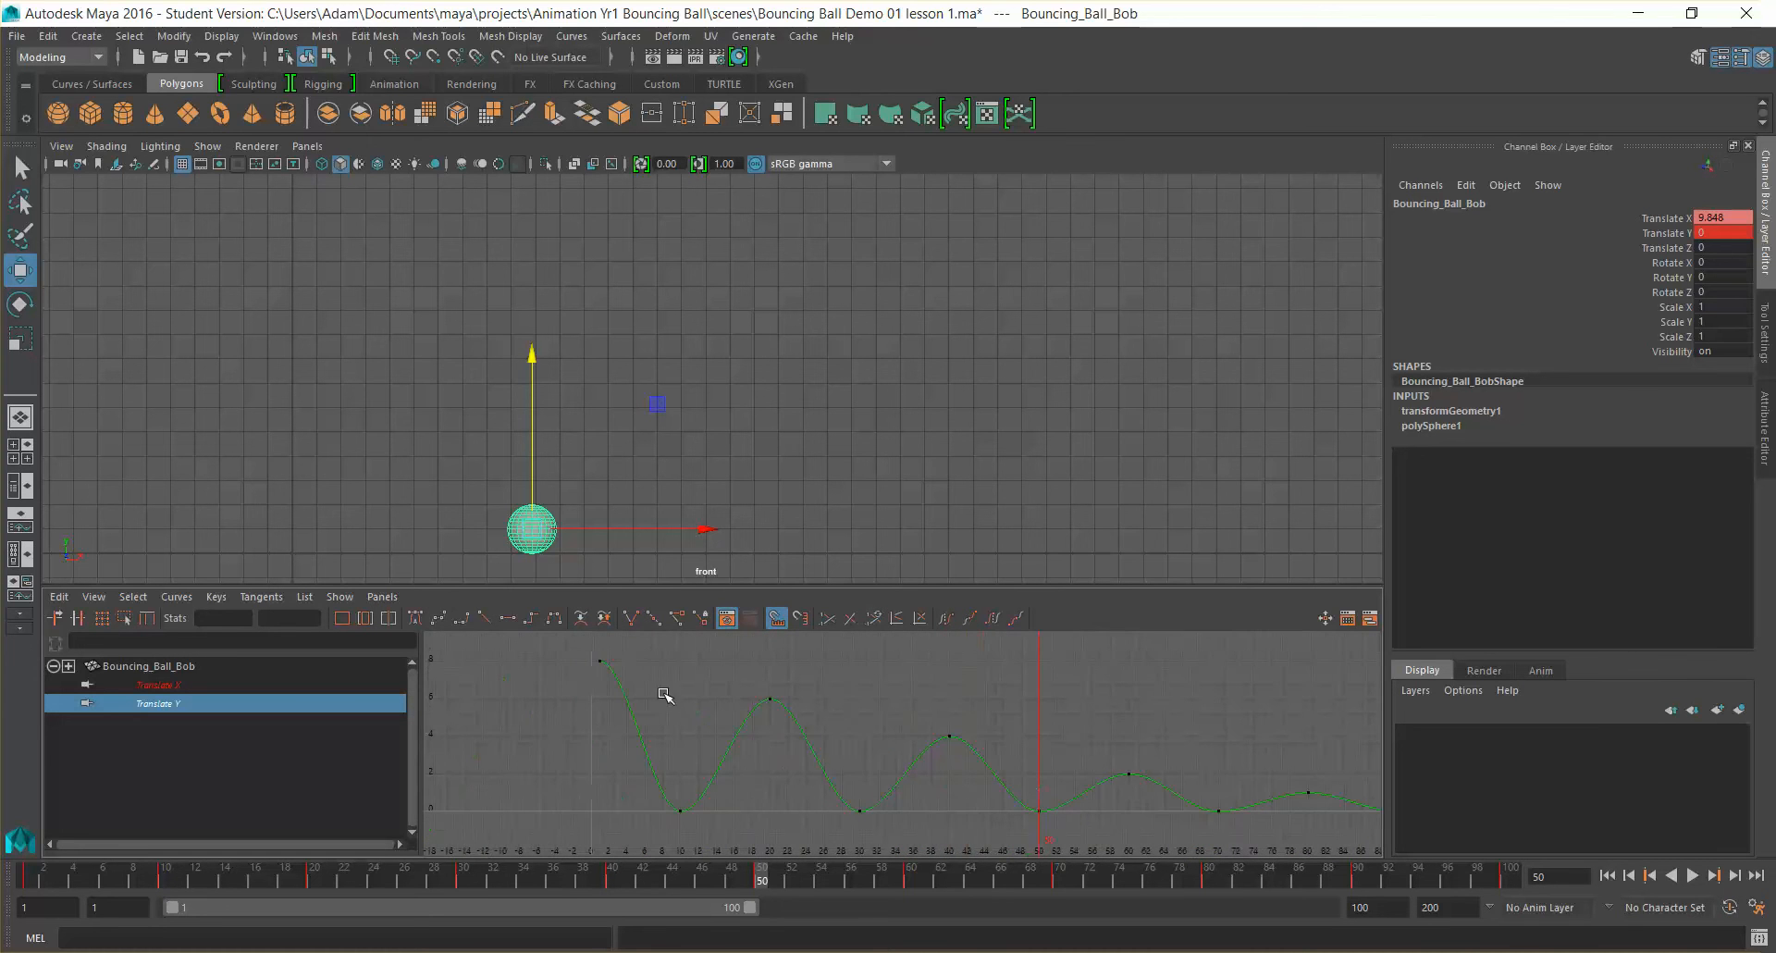
# Step: Select the first key on the Translate Y curve to examine its tangent, and return to frame 1
pyautogui.moveTo(700, 845); pyautogui.dragTo(650, 804)
pyautogui.moveTo(618, 671); pyautogui.dragTo(666, 700)
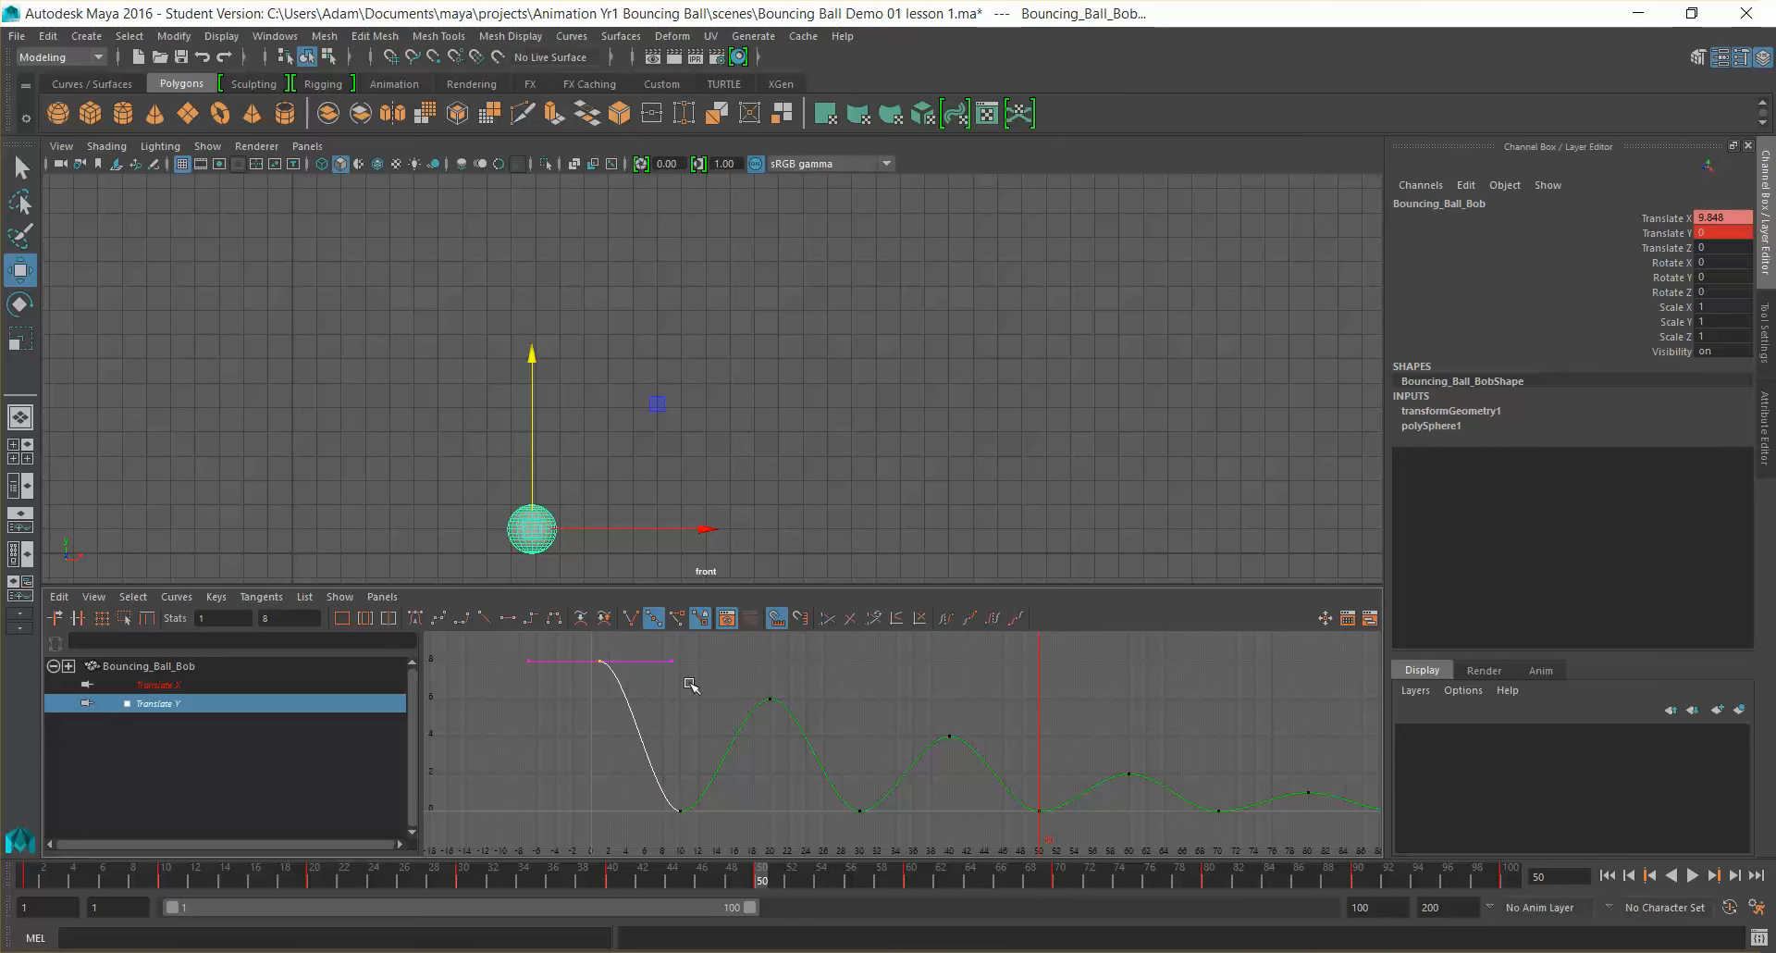
pyautogui.click(20, 877)
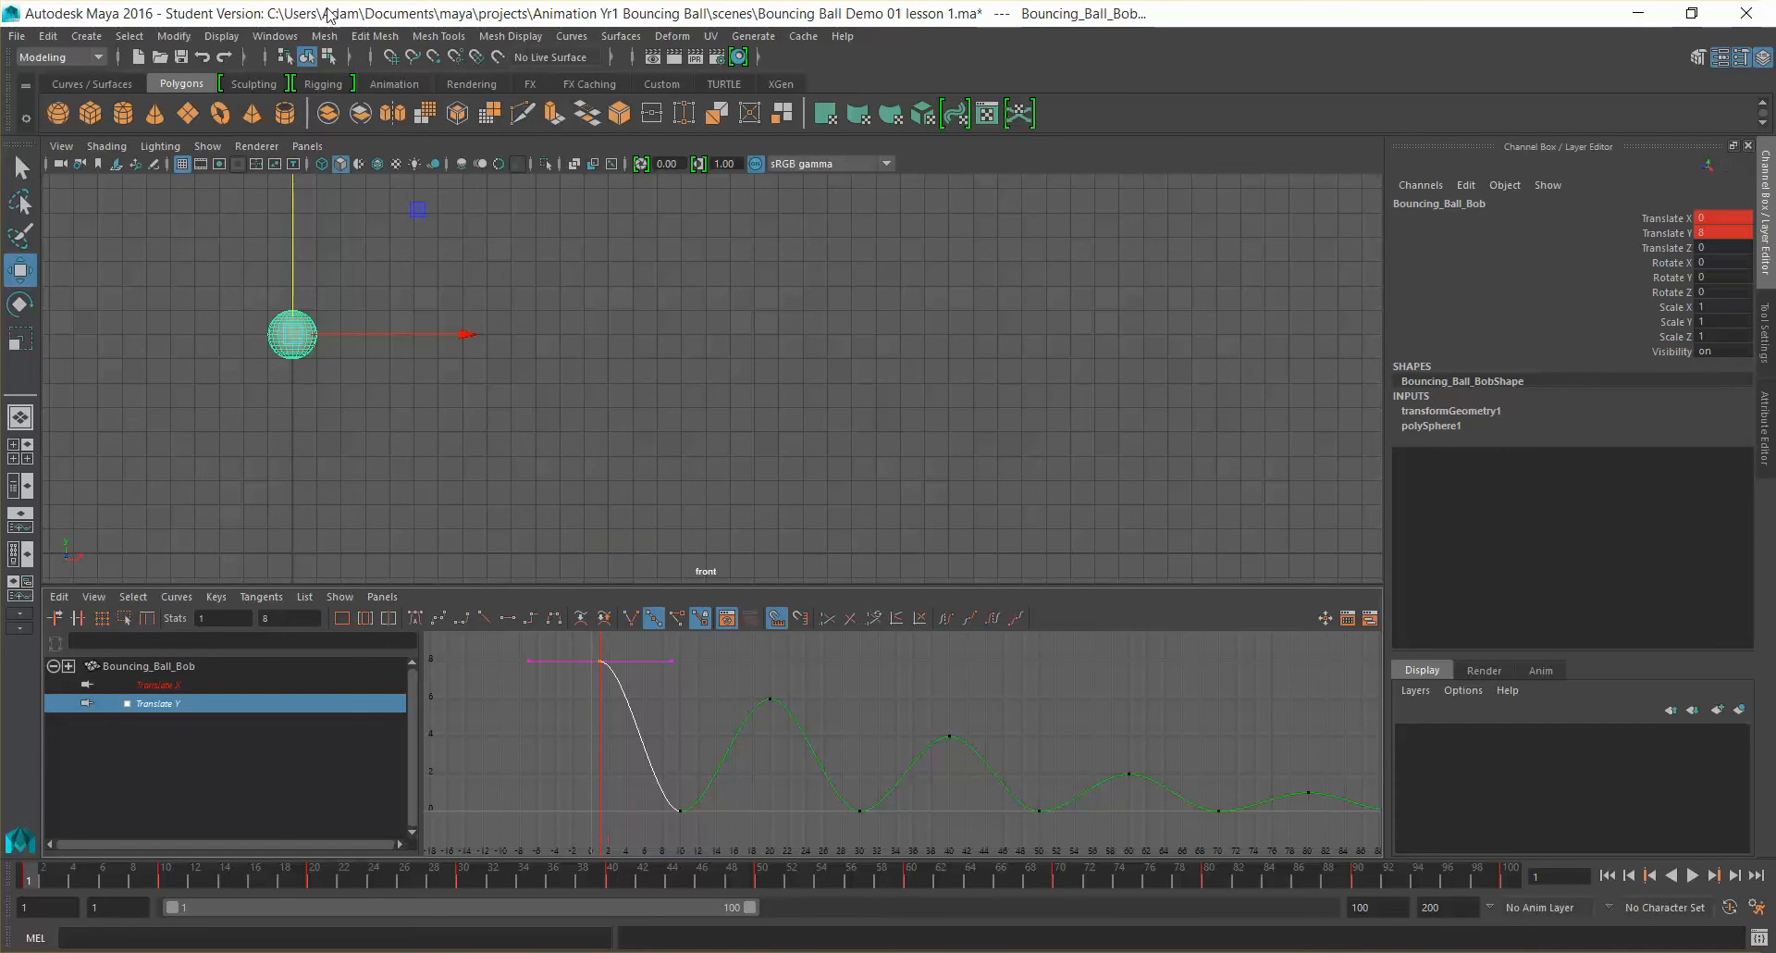
# Step: Switch to the Animation menu set and create an editable motion trail for the ball
pyautogui.click(374, 37)
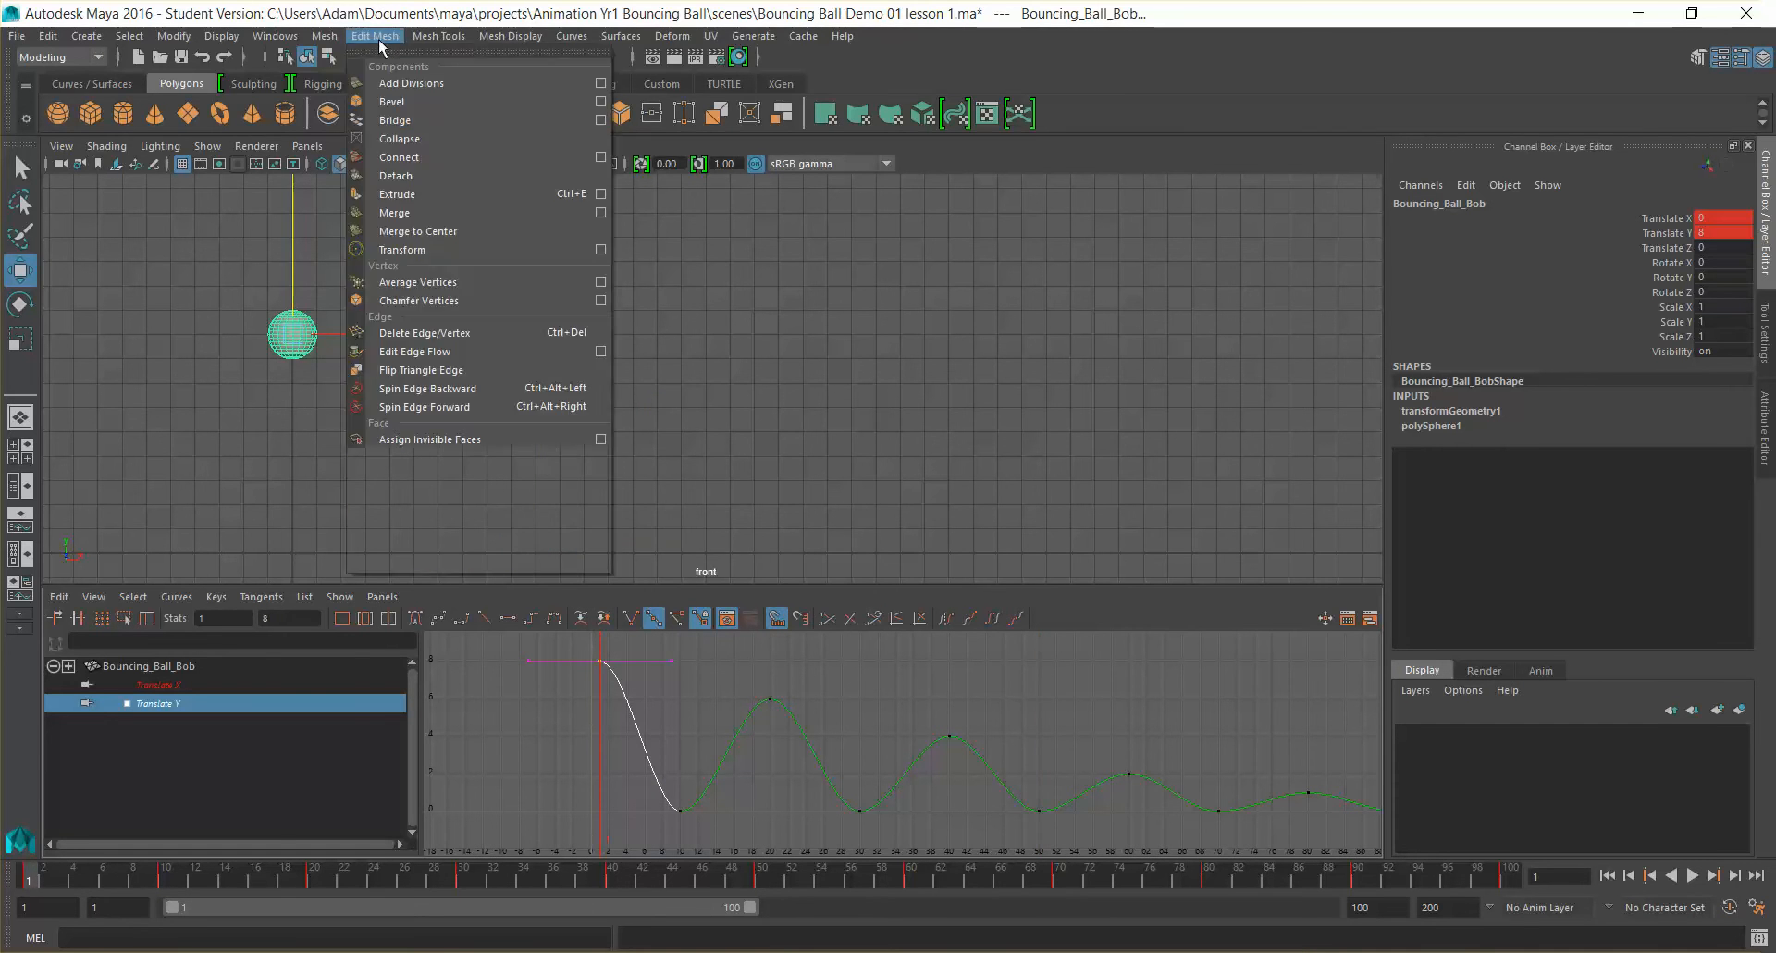
pyautogui.click(76, 59)
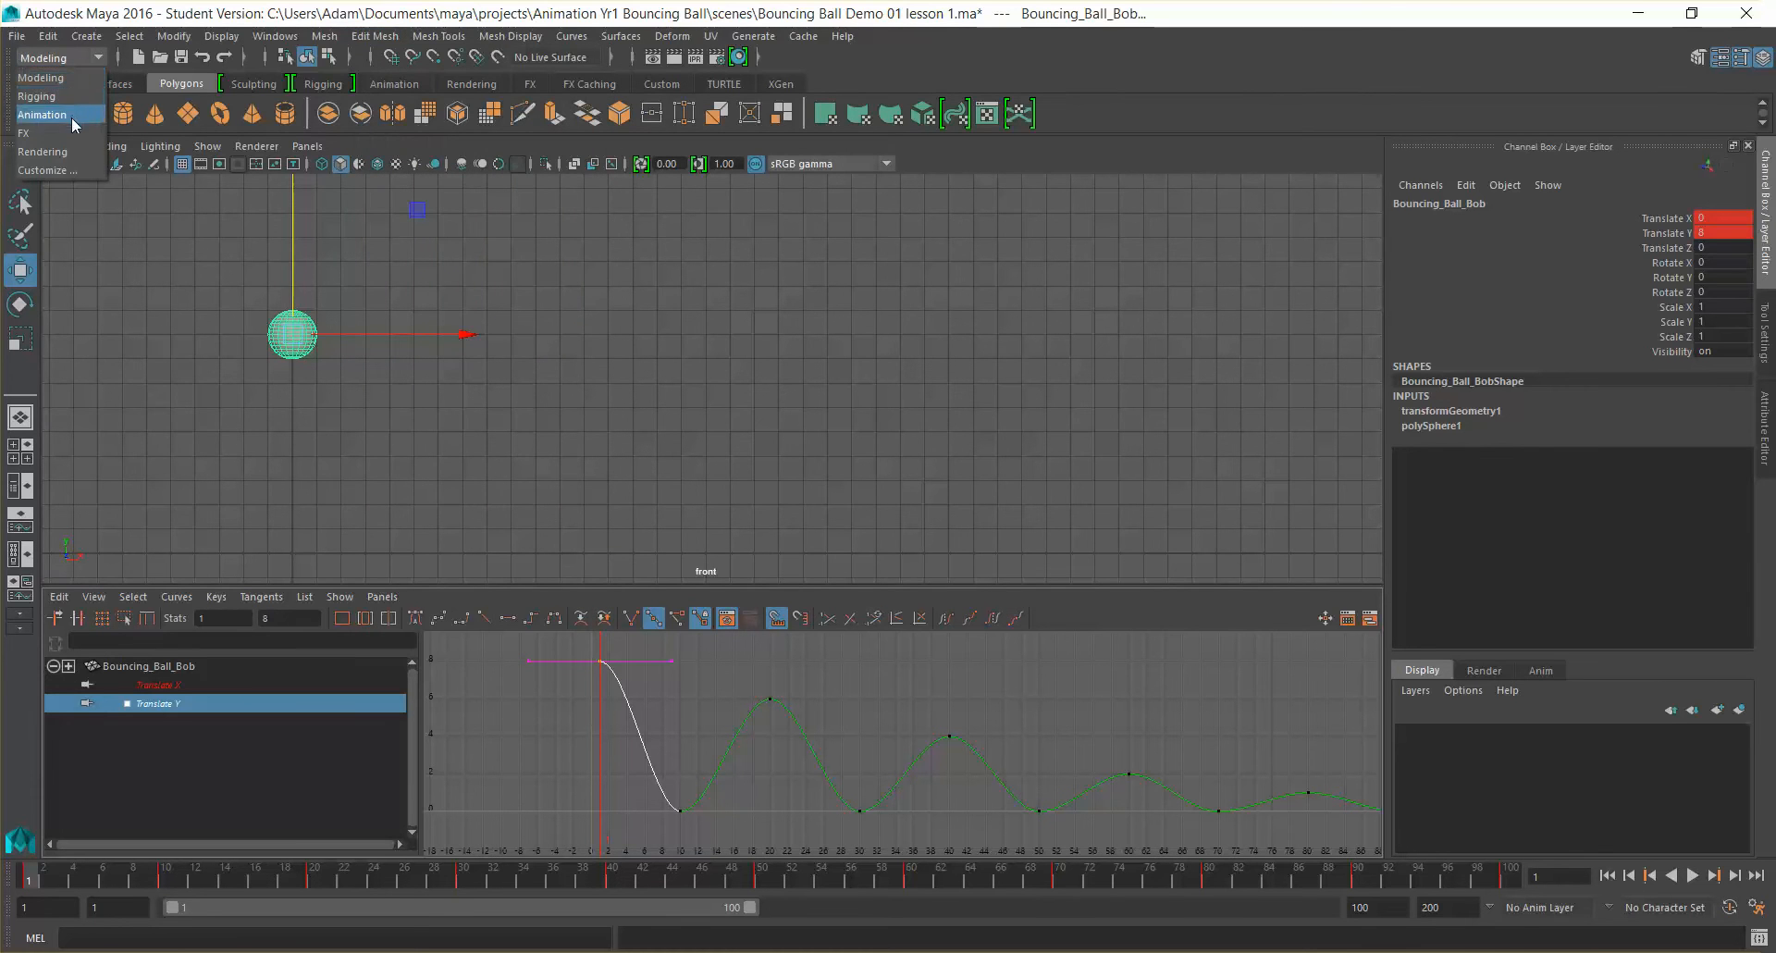
pyautogui.click(43, 115)
pyautogui.click(318, 37)
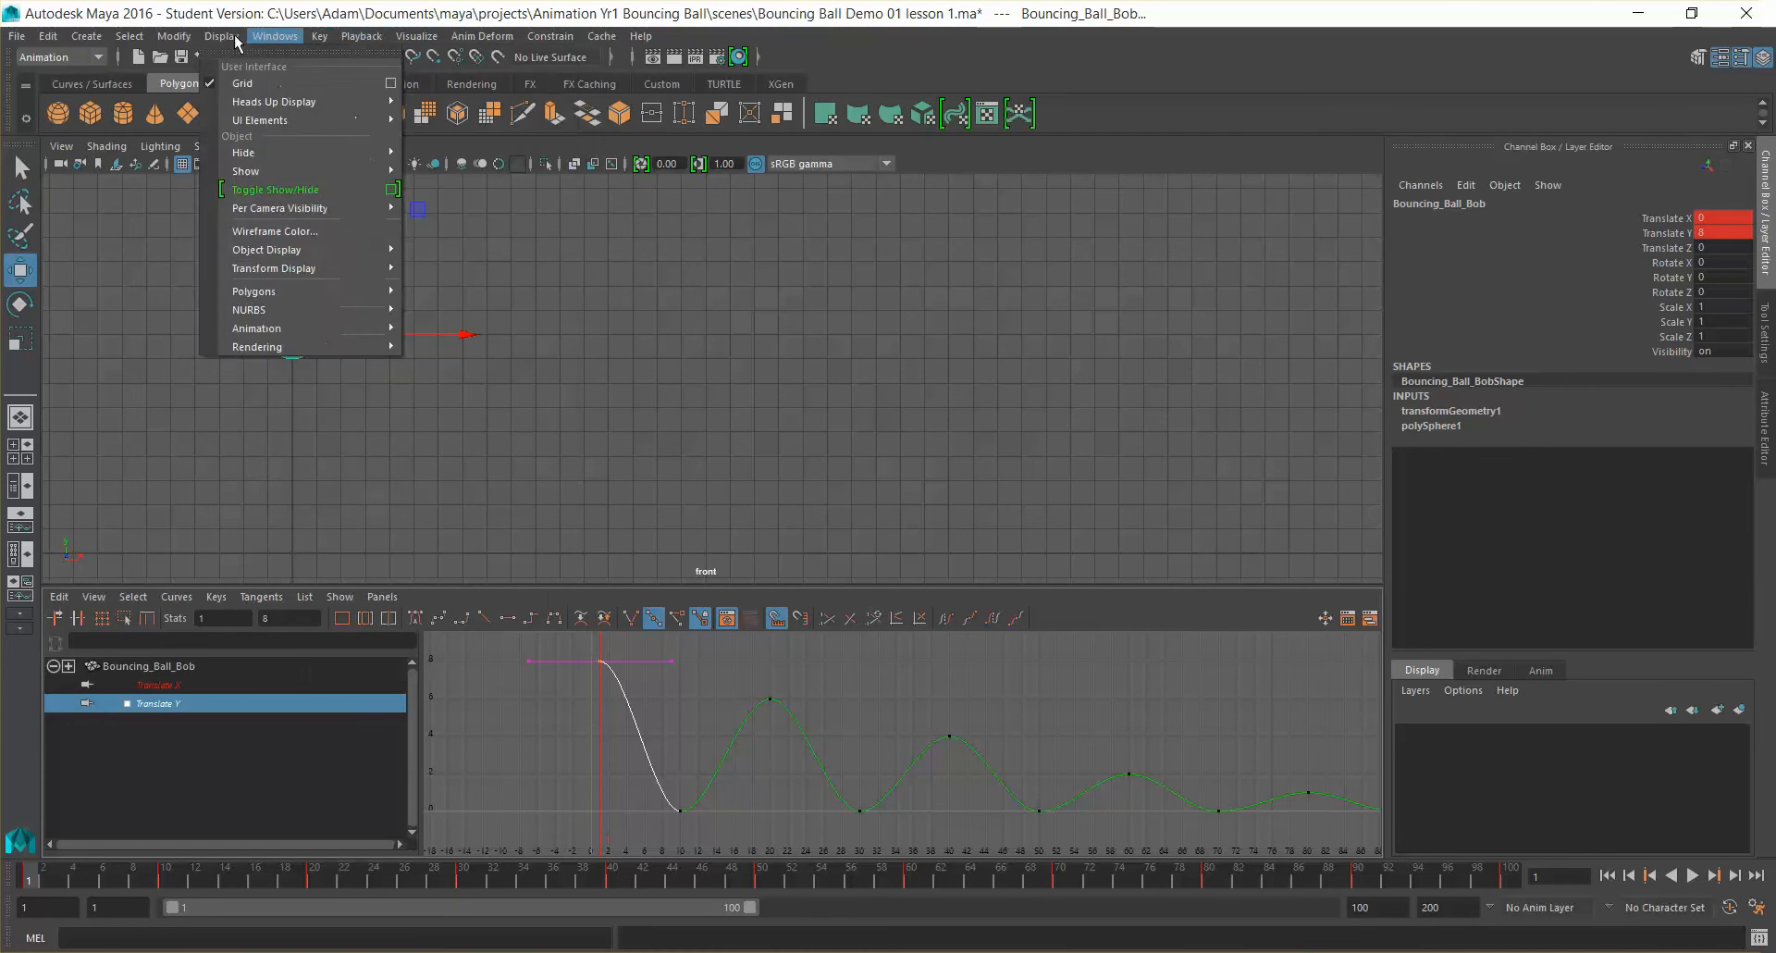
pyautogui.moveTo(416, 37)
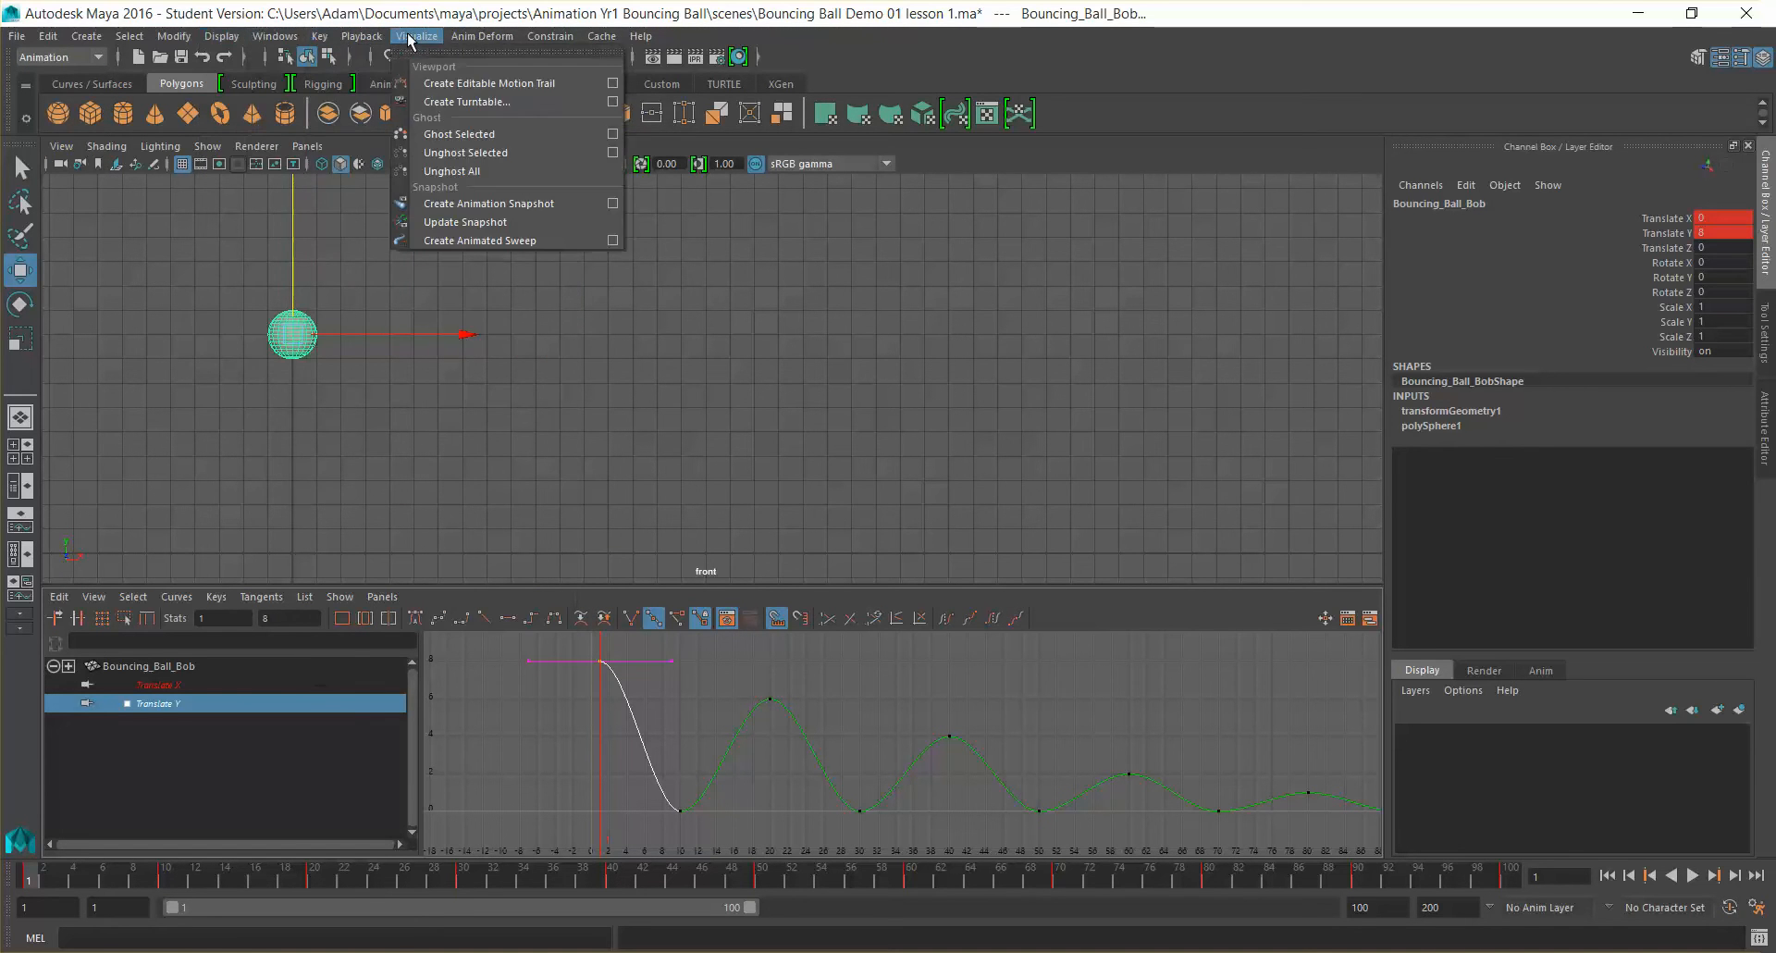
pyautogui.click(489, 84)
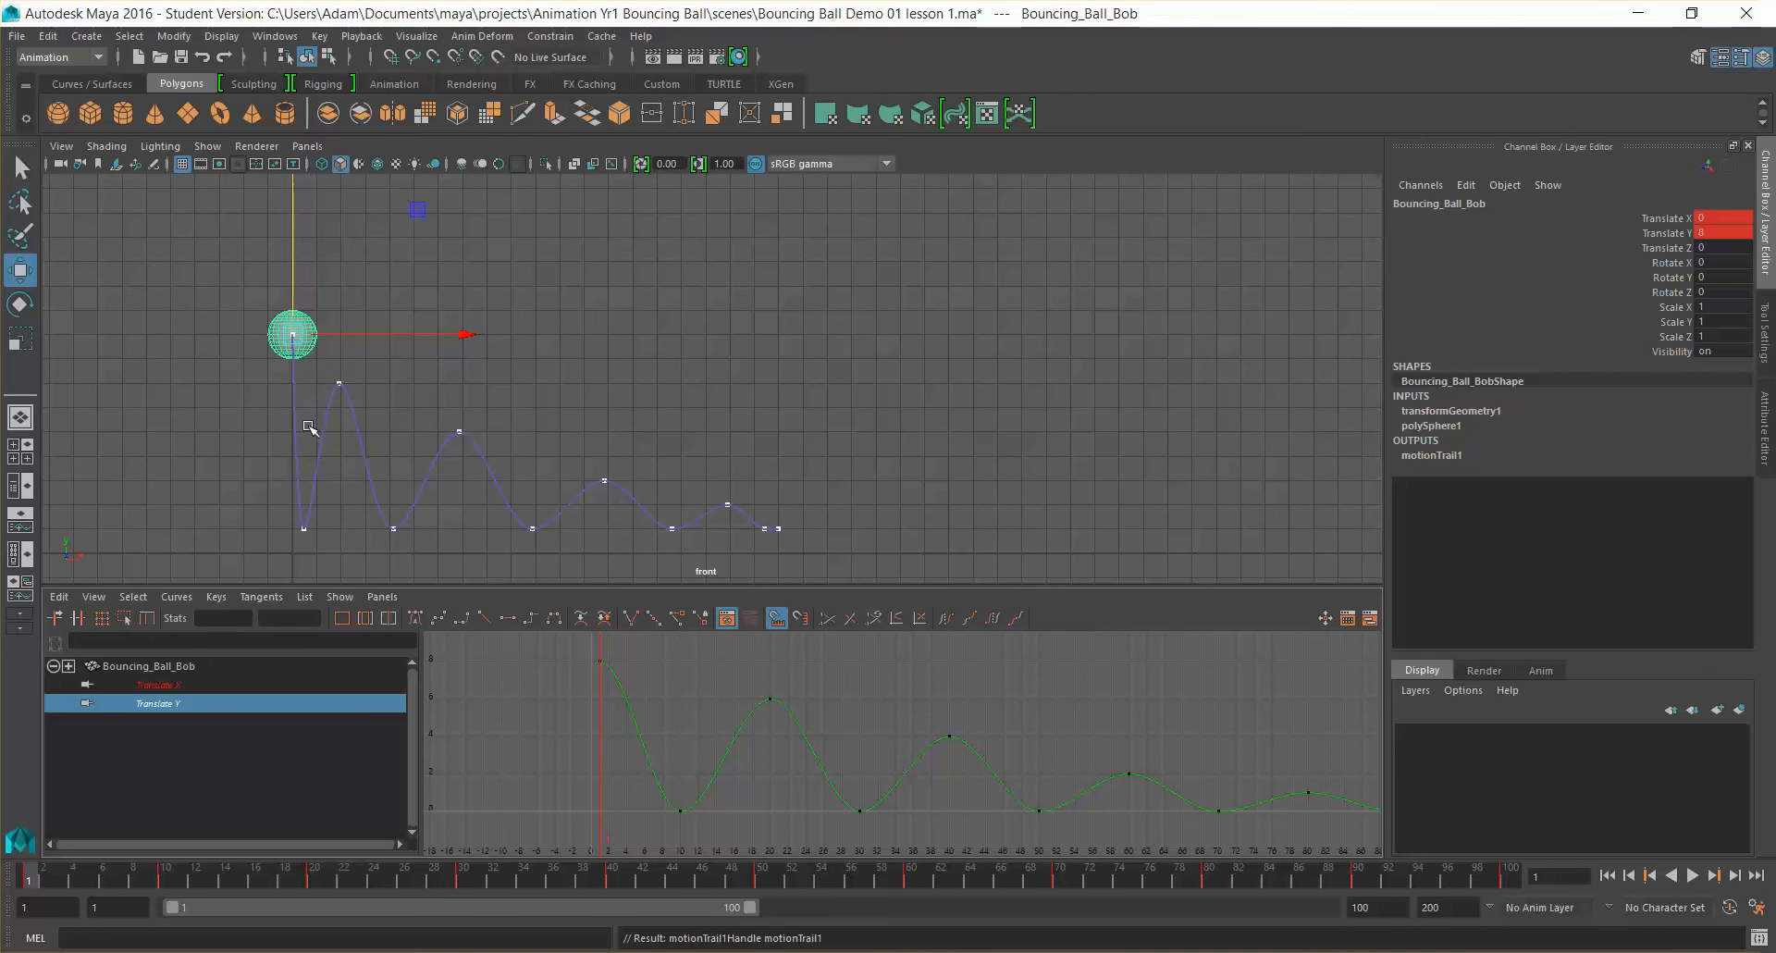
# Step: Show the ball's whole Translate X curve in the Graph Editor and undo the motion trail
pyautogui.click(194, 684)
pyautogui.scroll(-3, 854, 810)
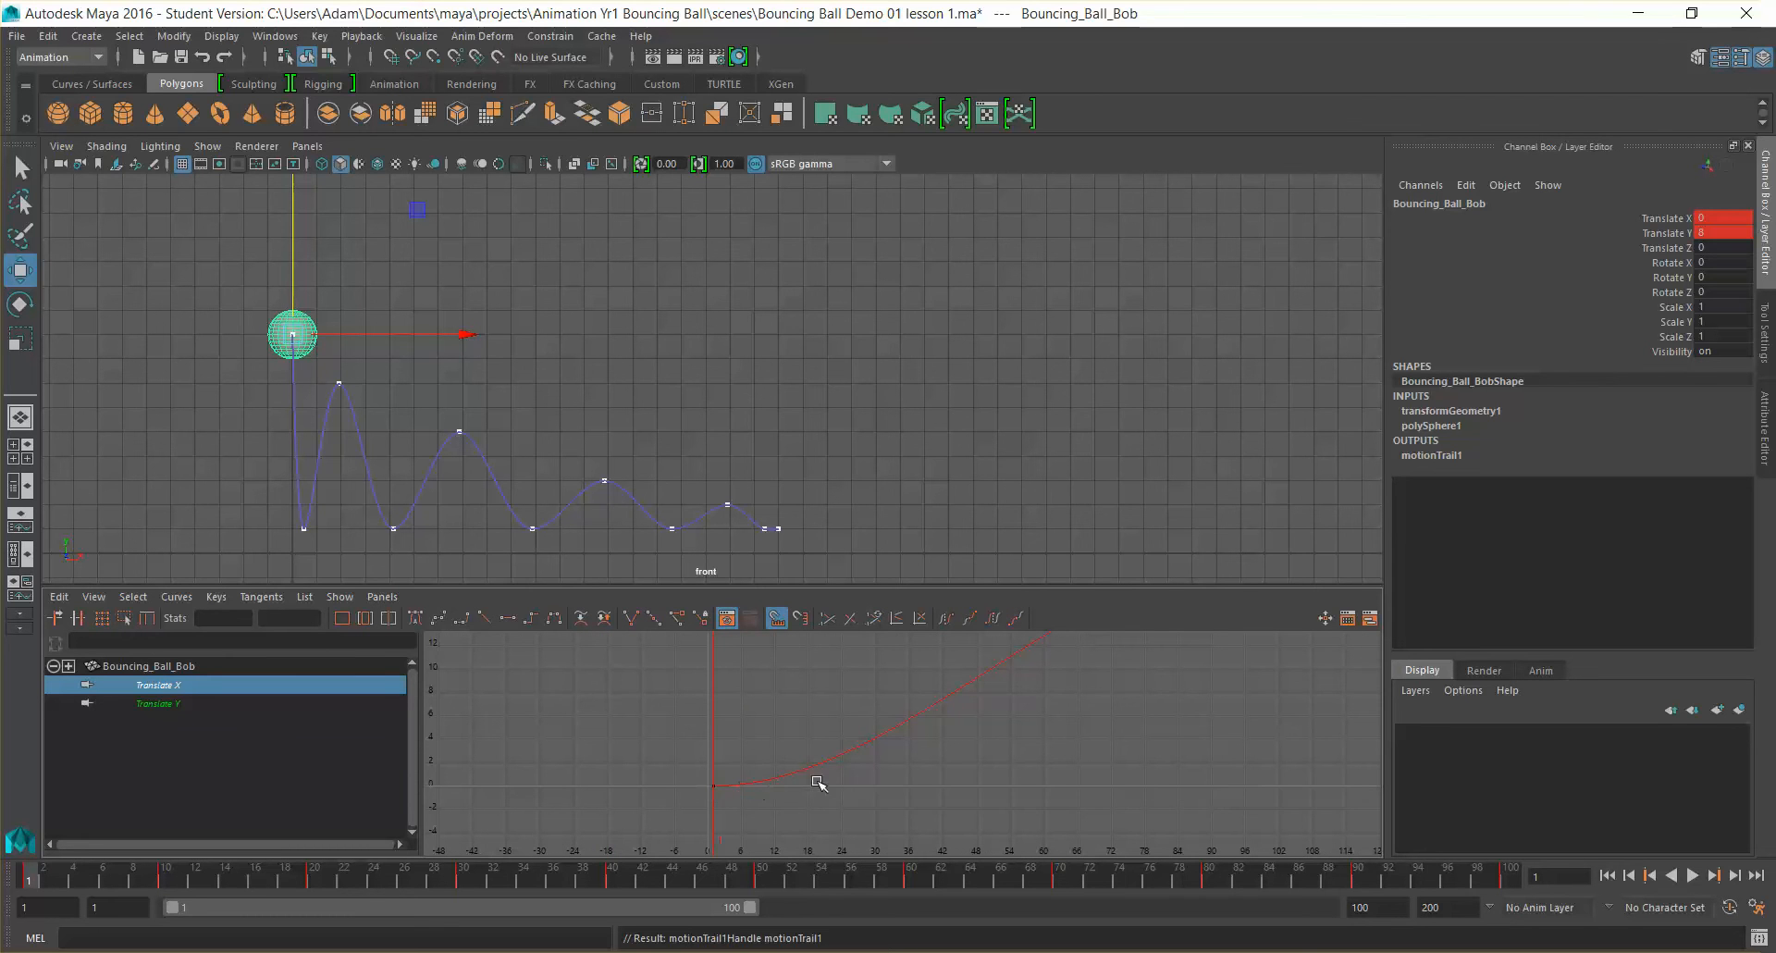
pyautogui.scroll(-3, 852, 777)
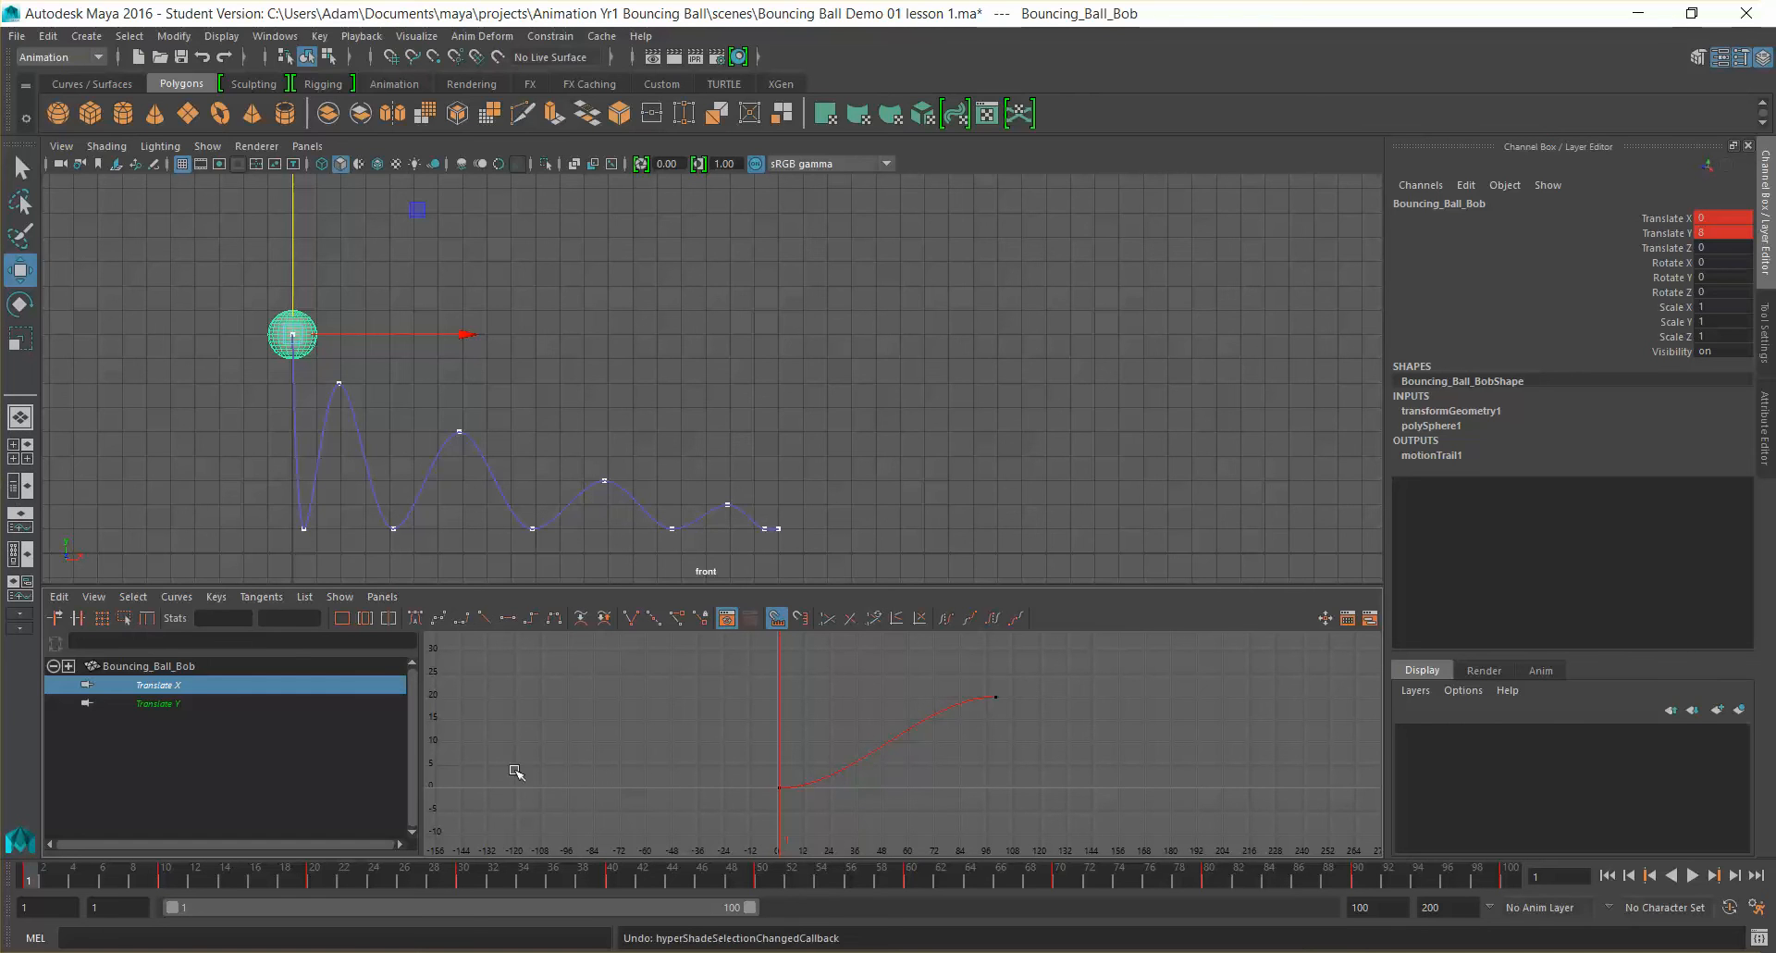
pyautogui.hotkey('ctrl', 'z')
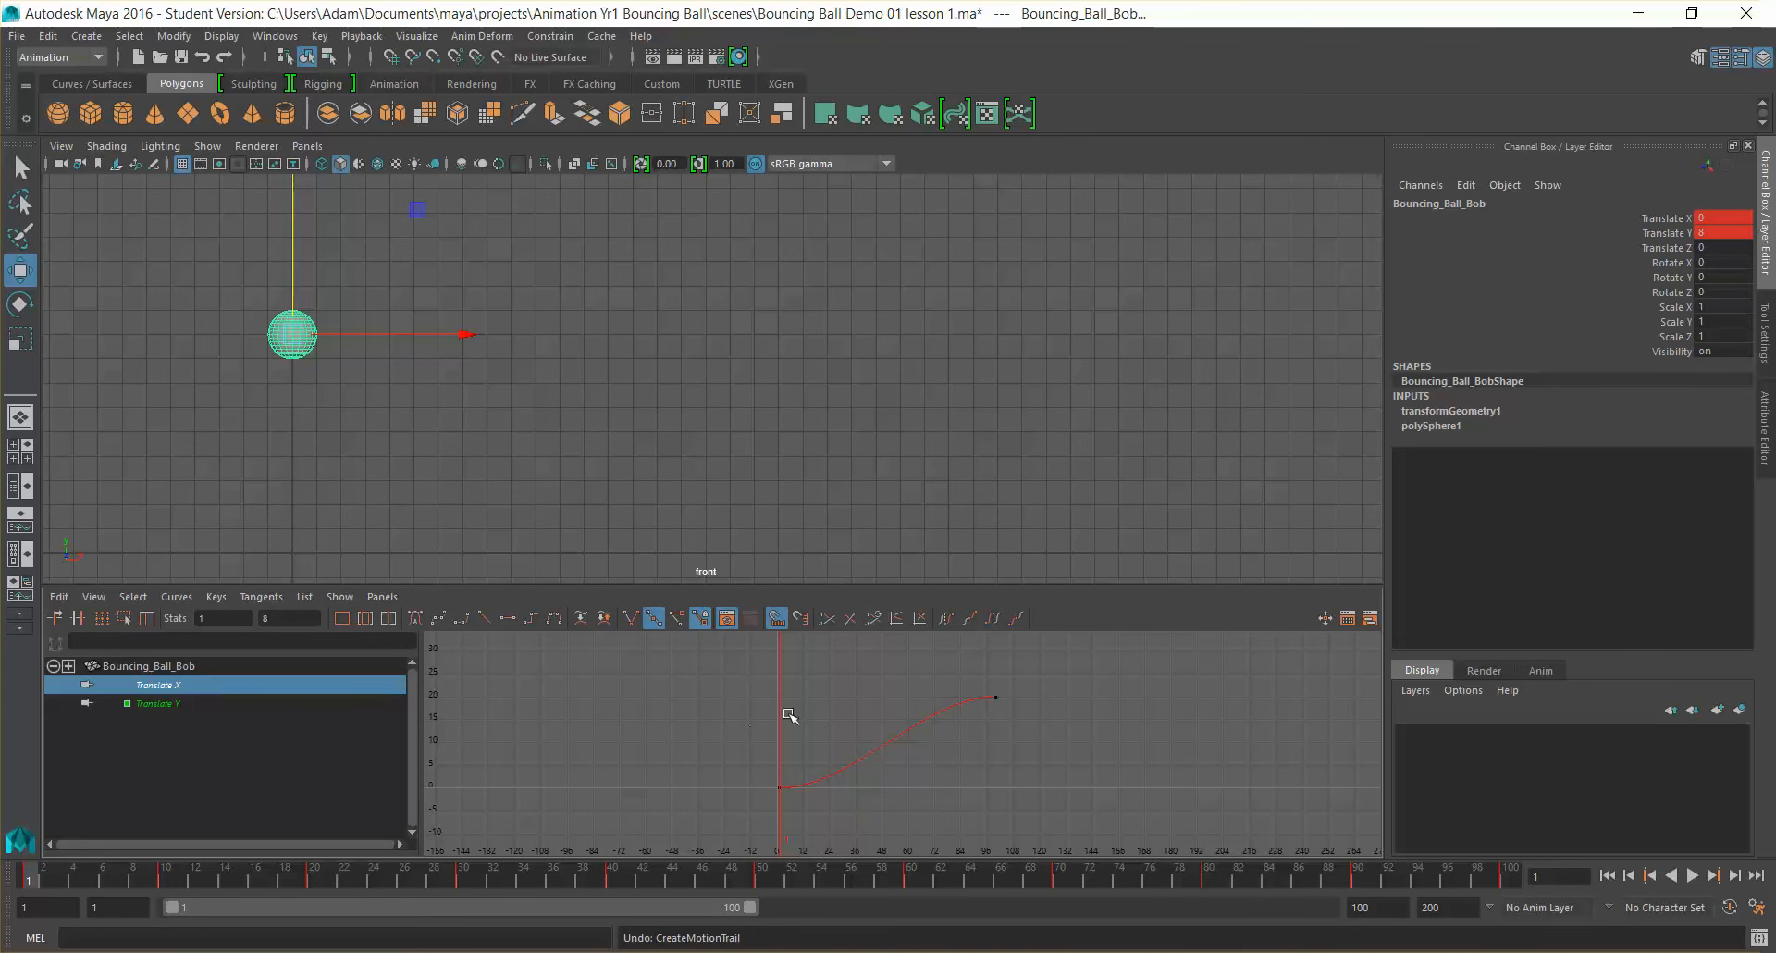
# Step: Select both keys on the Translate X curve and give them linear tangents
pyautogui.moveTo(687, 658); pyautogui.dragTo(756, 683)
pyautogui.moveTo(1059, 814); pyautogui.dragTo(1059, 814)
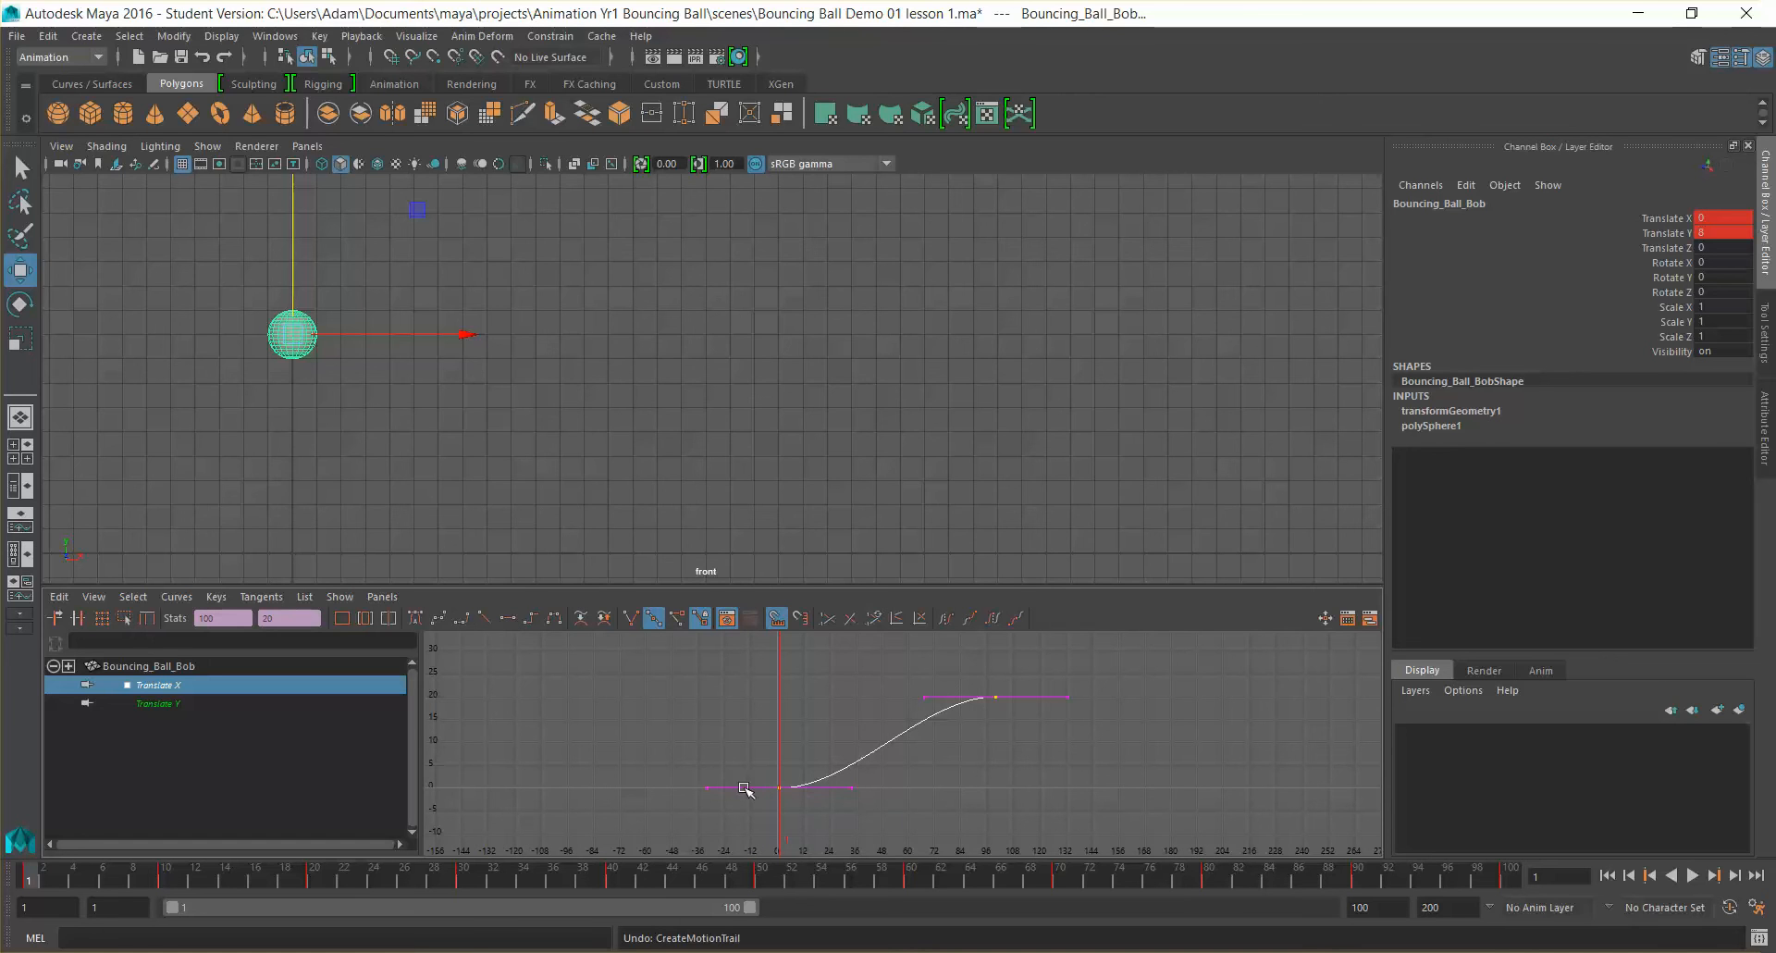
pyautogui.moveTo(708, 780); pyautogui.dragTo(735, 805)
pyautogui.moveTo(703, 780)
pyautogui.mouseDown(button='middle')
pyautogui.moveTo(720, 747)
pyautogui.moveTo(699, 806)
pyautogui.moveTo(733, 841)
pyautogui.moveTo(703, 780)
pyautogui.mouseUp(button='middle')
pyautogui.moveTo(737, 666); pyautogui.dragTo(1016, 822)
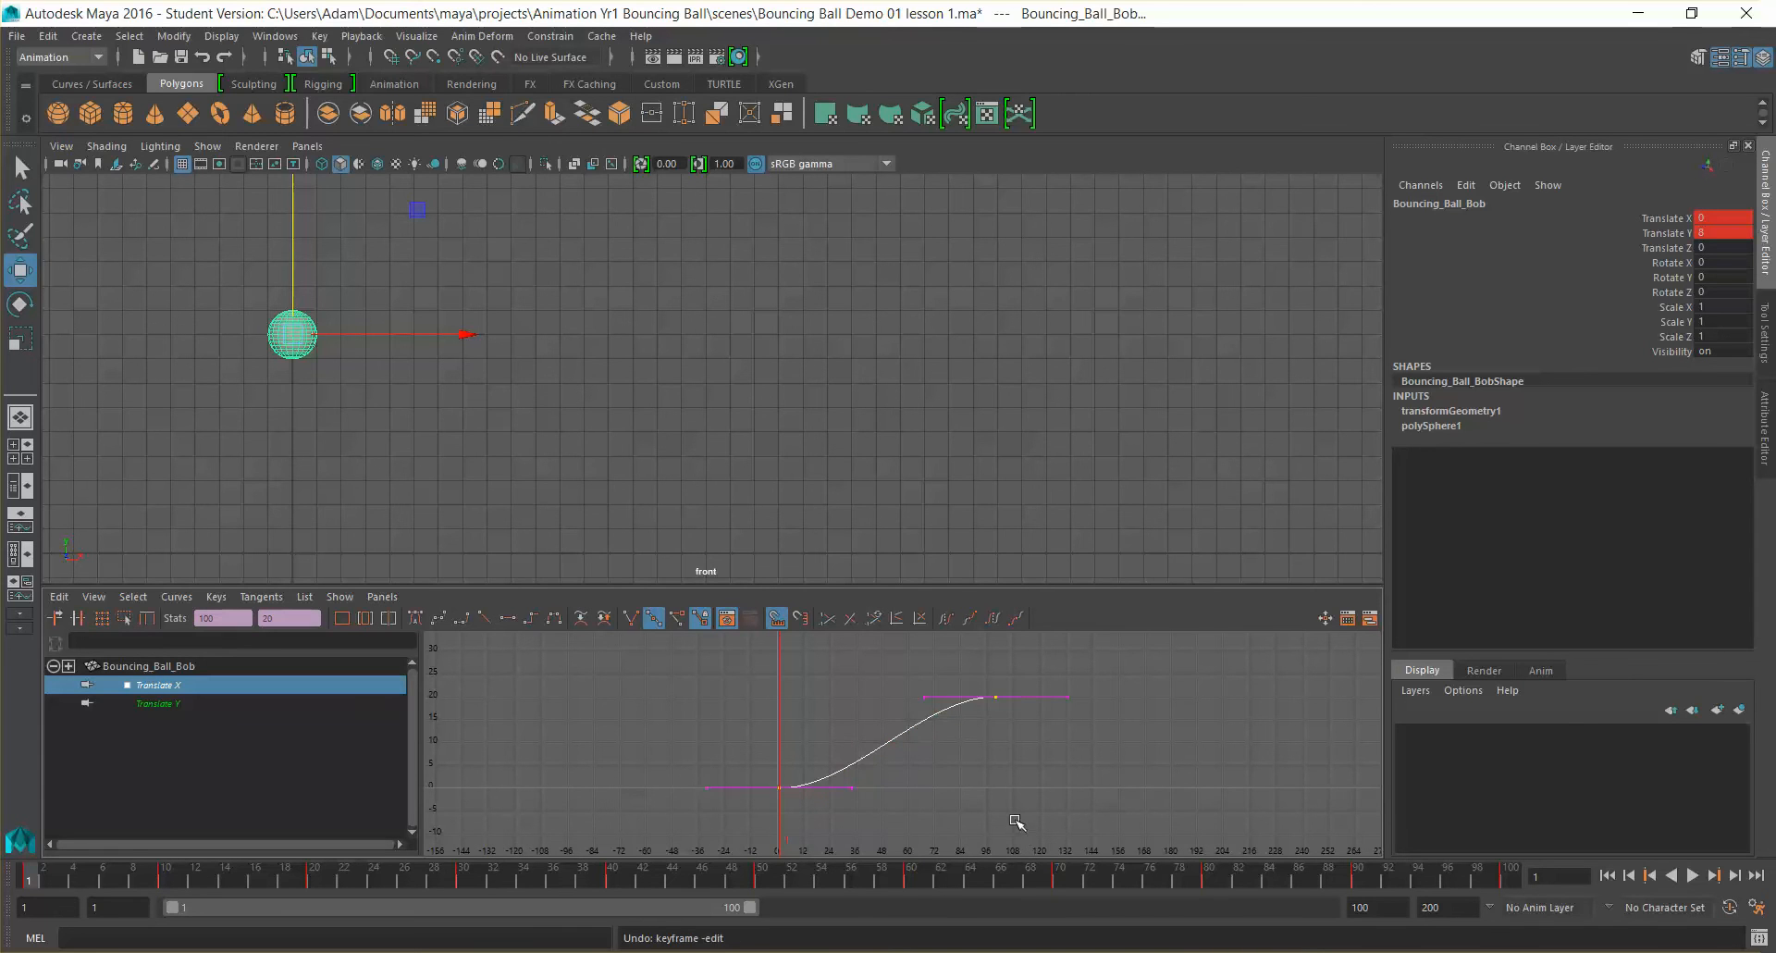
pyautogui.click(511, 618)
pyautogui.click(484, 620)
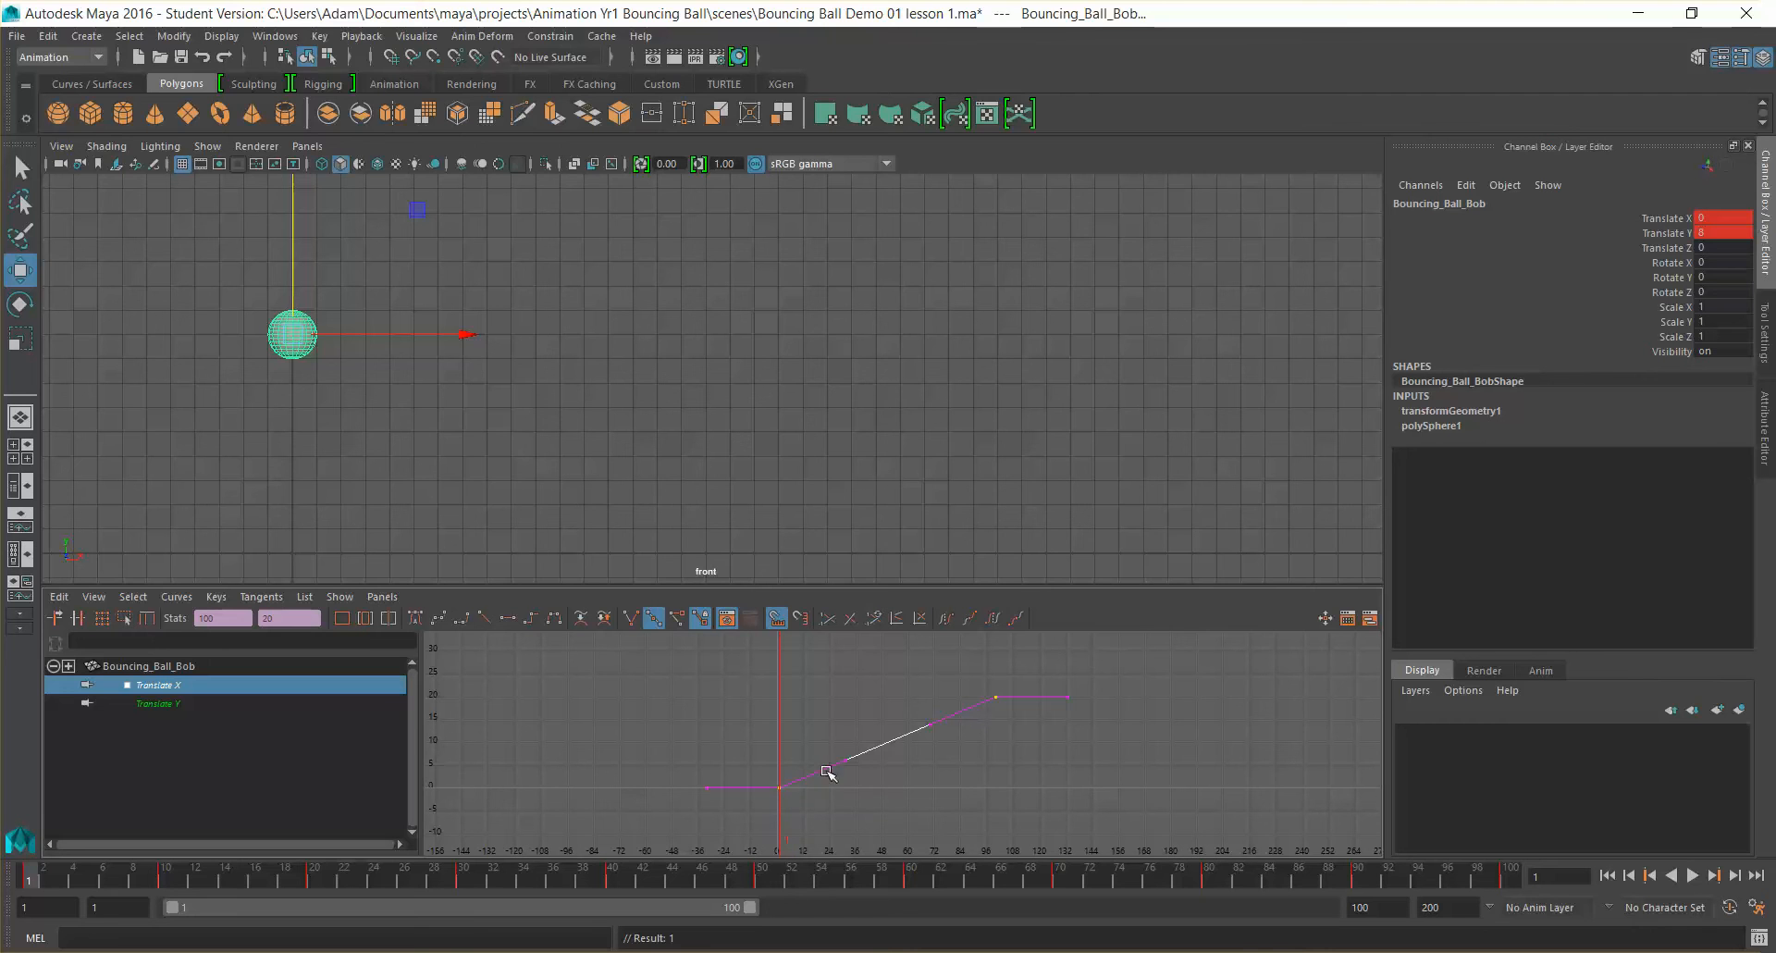
# Step: Scrub the first frames, return to frame 1 and play the animation to check the linear horizontal motion
pyautogui.click(42, 884)
pyautogui.moveTo(55, 883)
pyautogui.mouseDown()
pyautogui.moveTo(145, 884)
pyautogui.moveTo(28, 883)
pyautogui.mouseUp()
pyautogui.click(1690, 876)
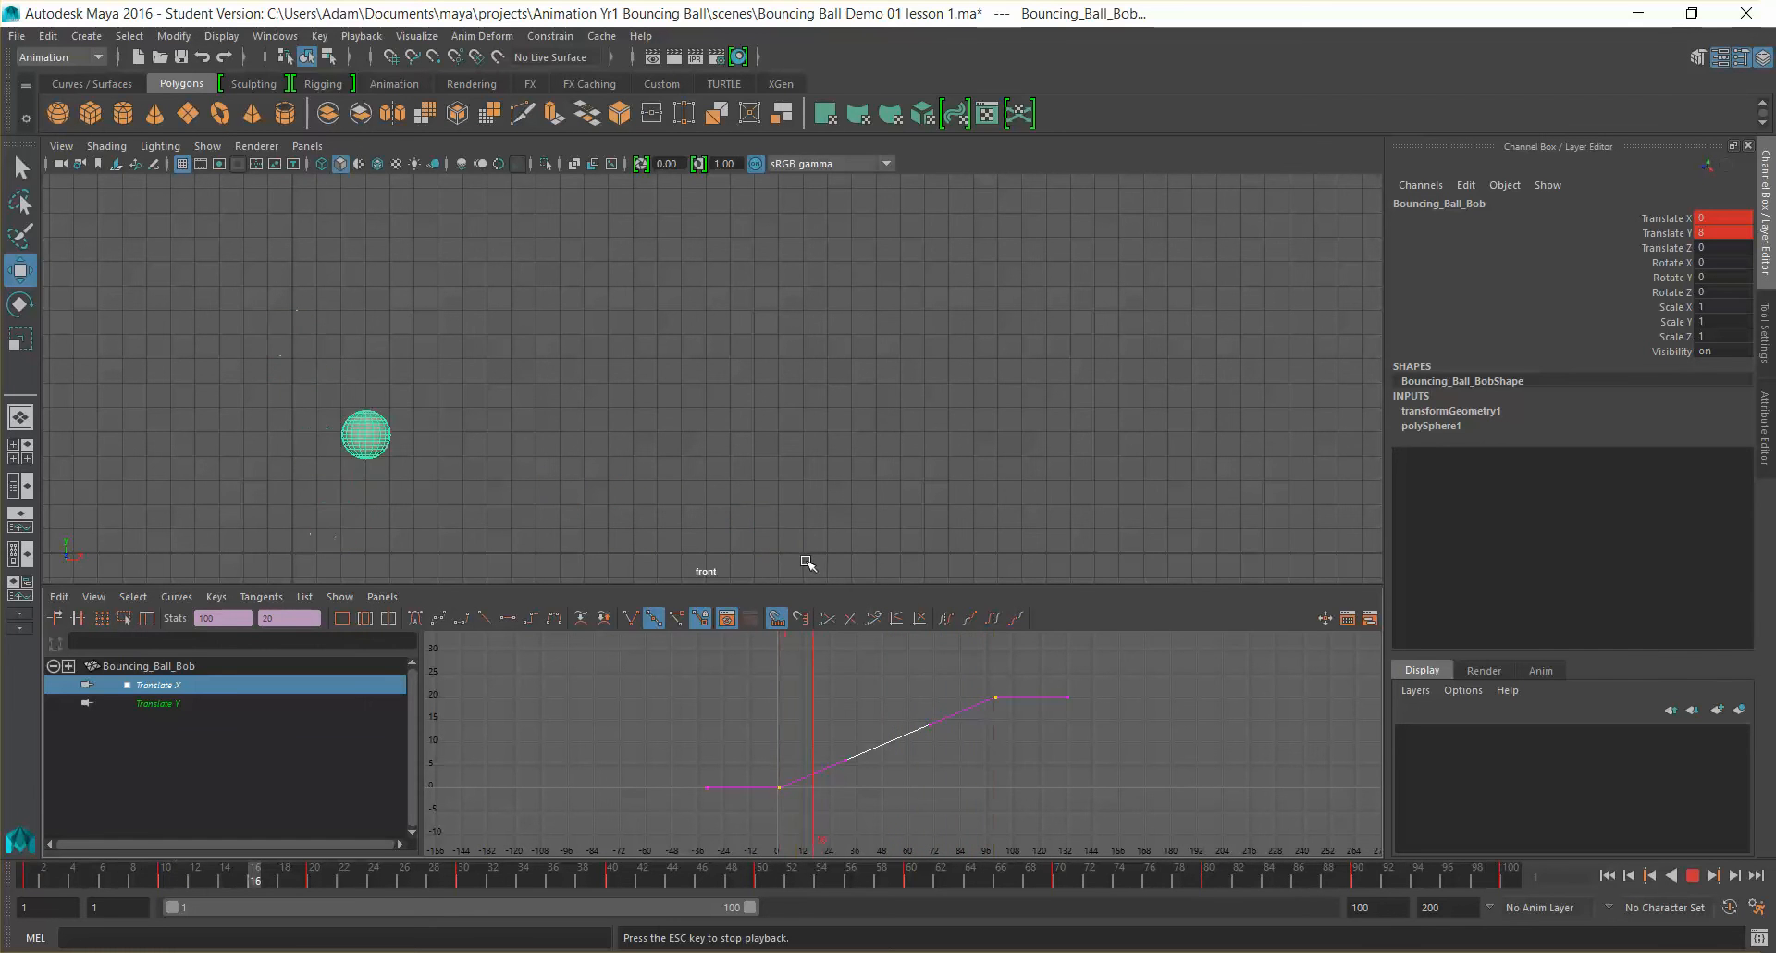
# Step: Stop the playback and give the Translate X curve's last key at frame 100 a flat tangent
pyautogui.click(1041, 663)
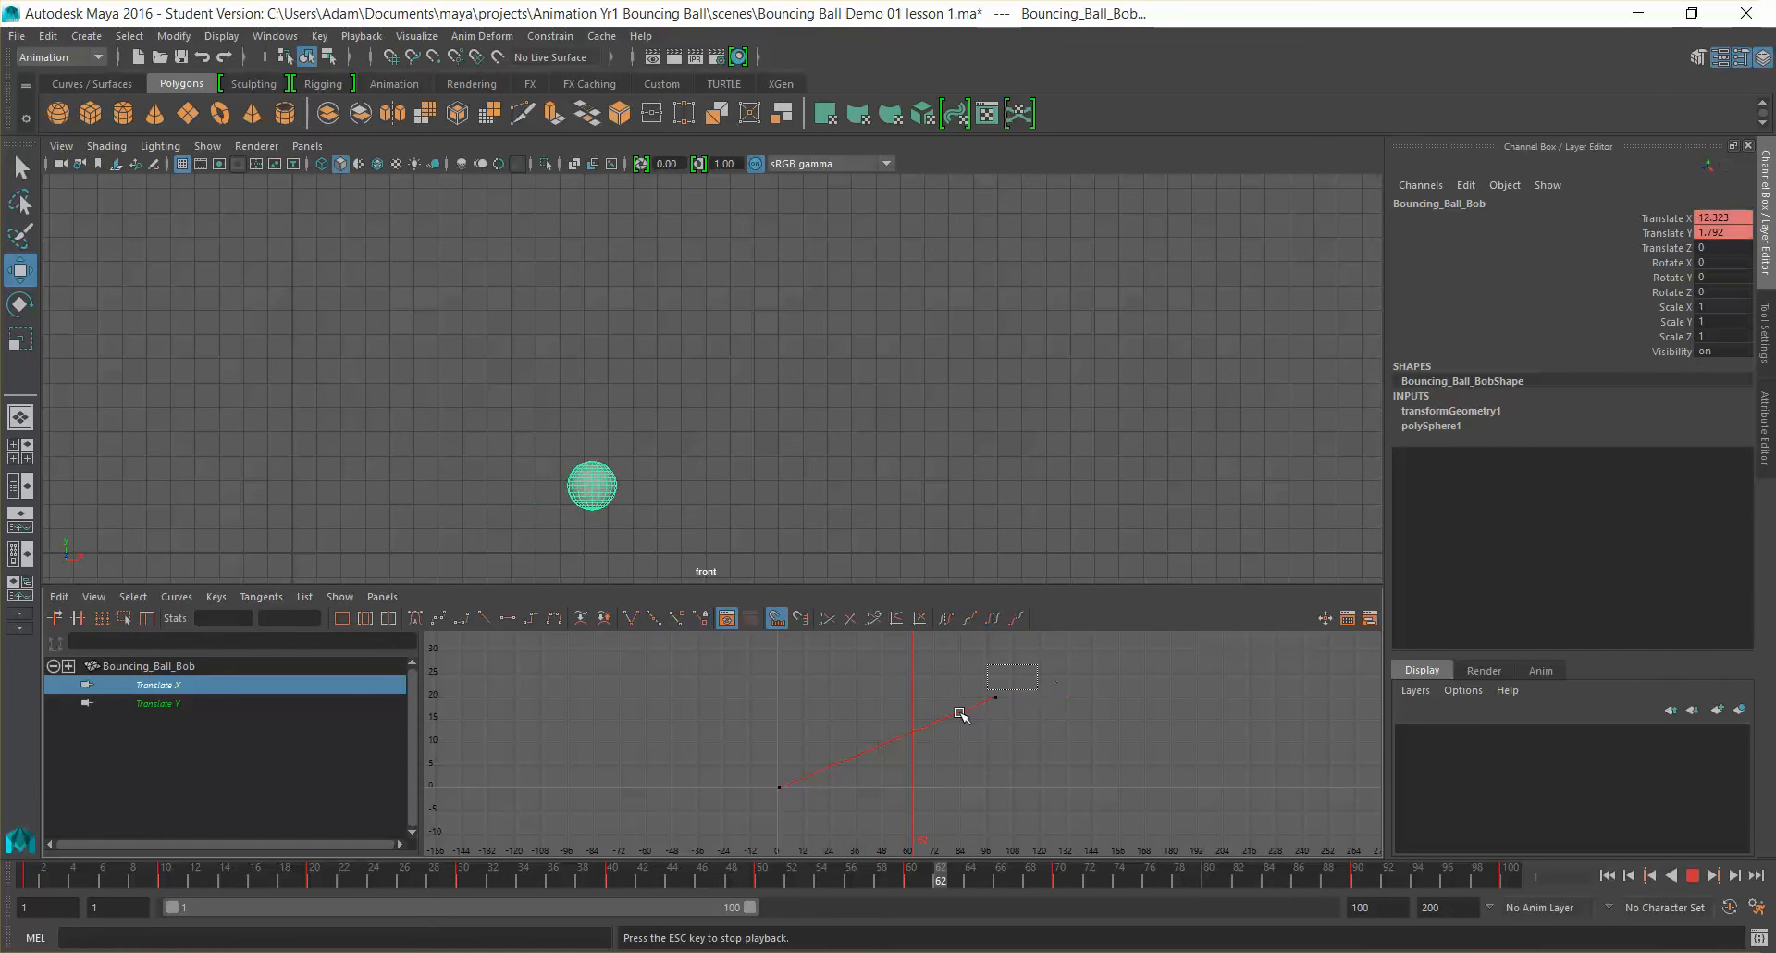
pyautogui.moveTo(957, 737); pyautogui.dragTo(1008, 694)
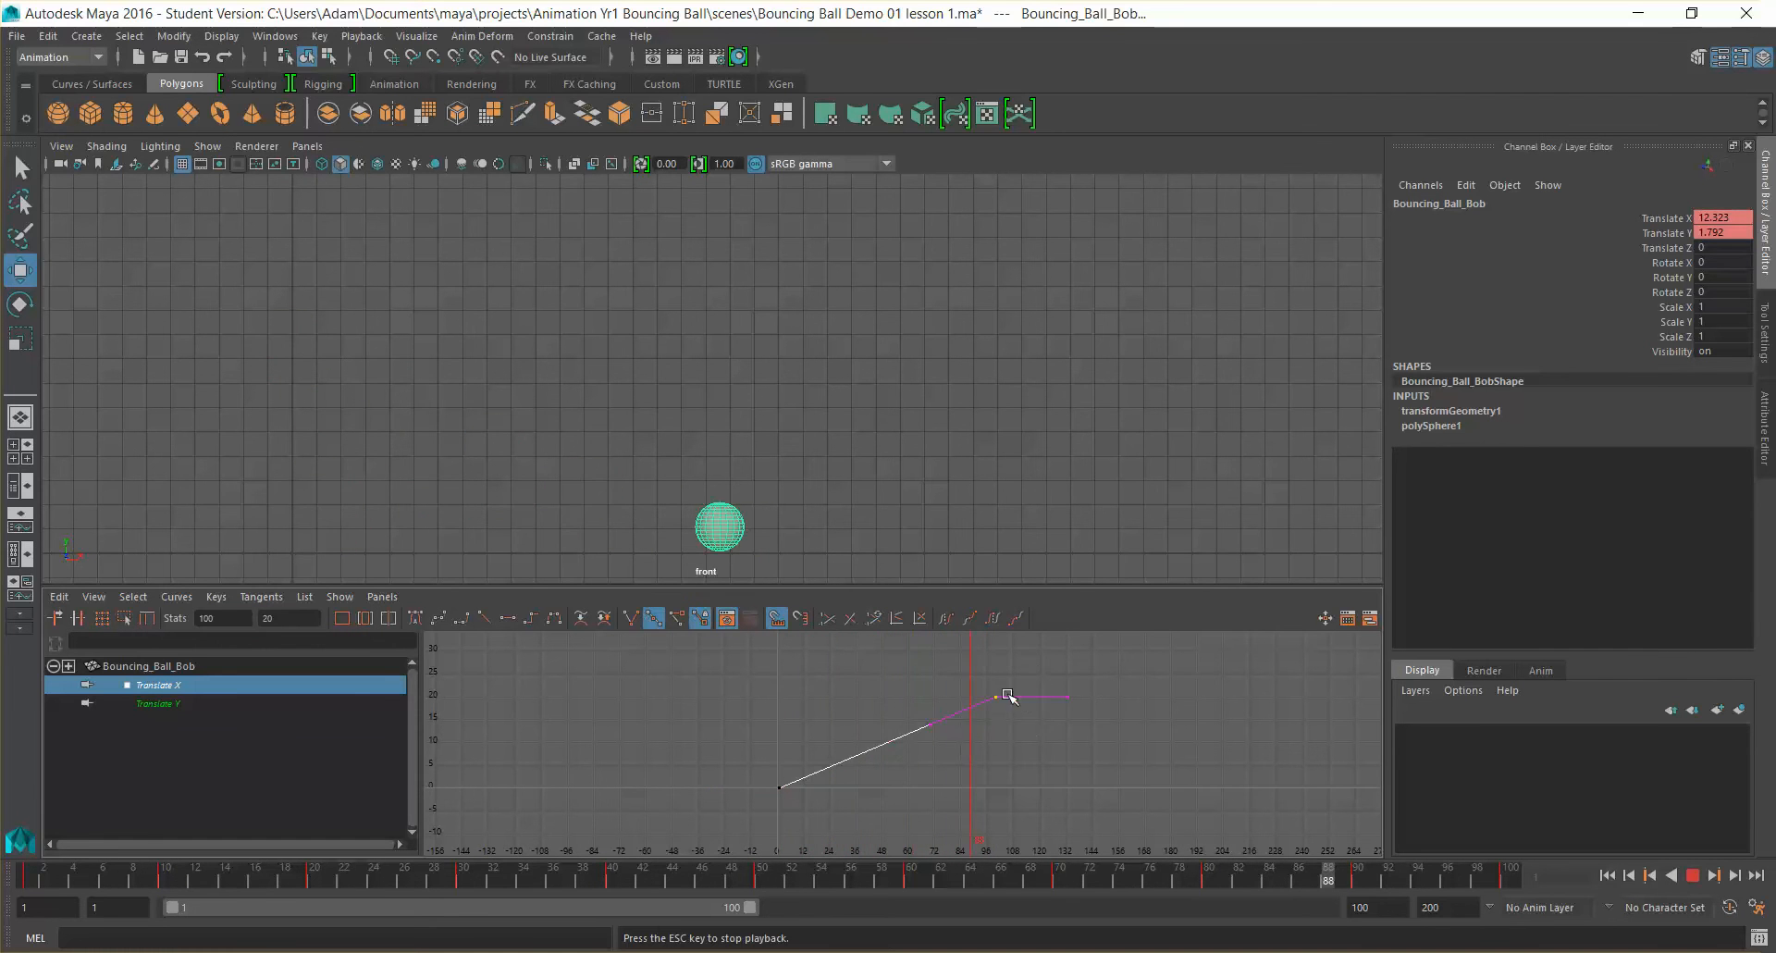
pyautogui.click(1692, 876)
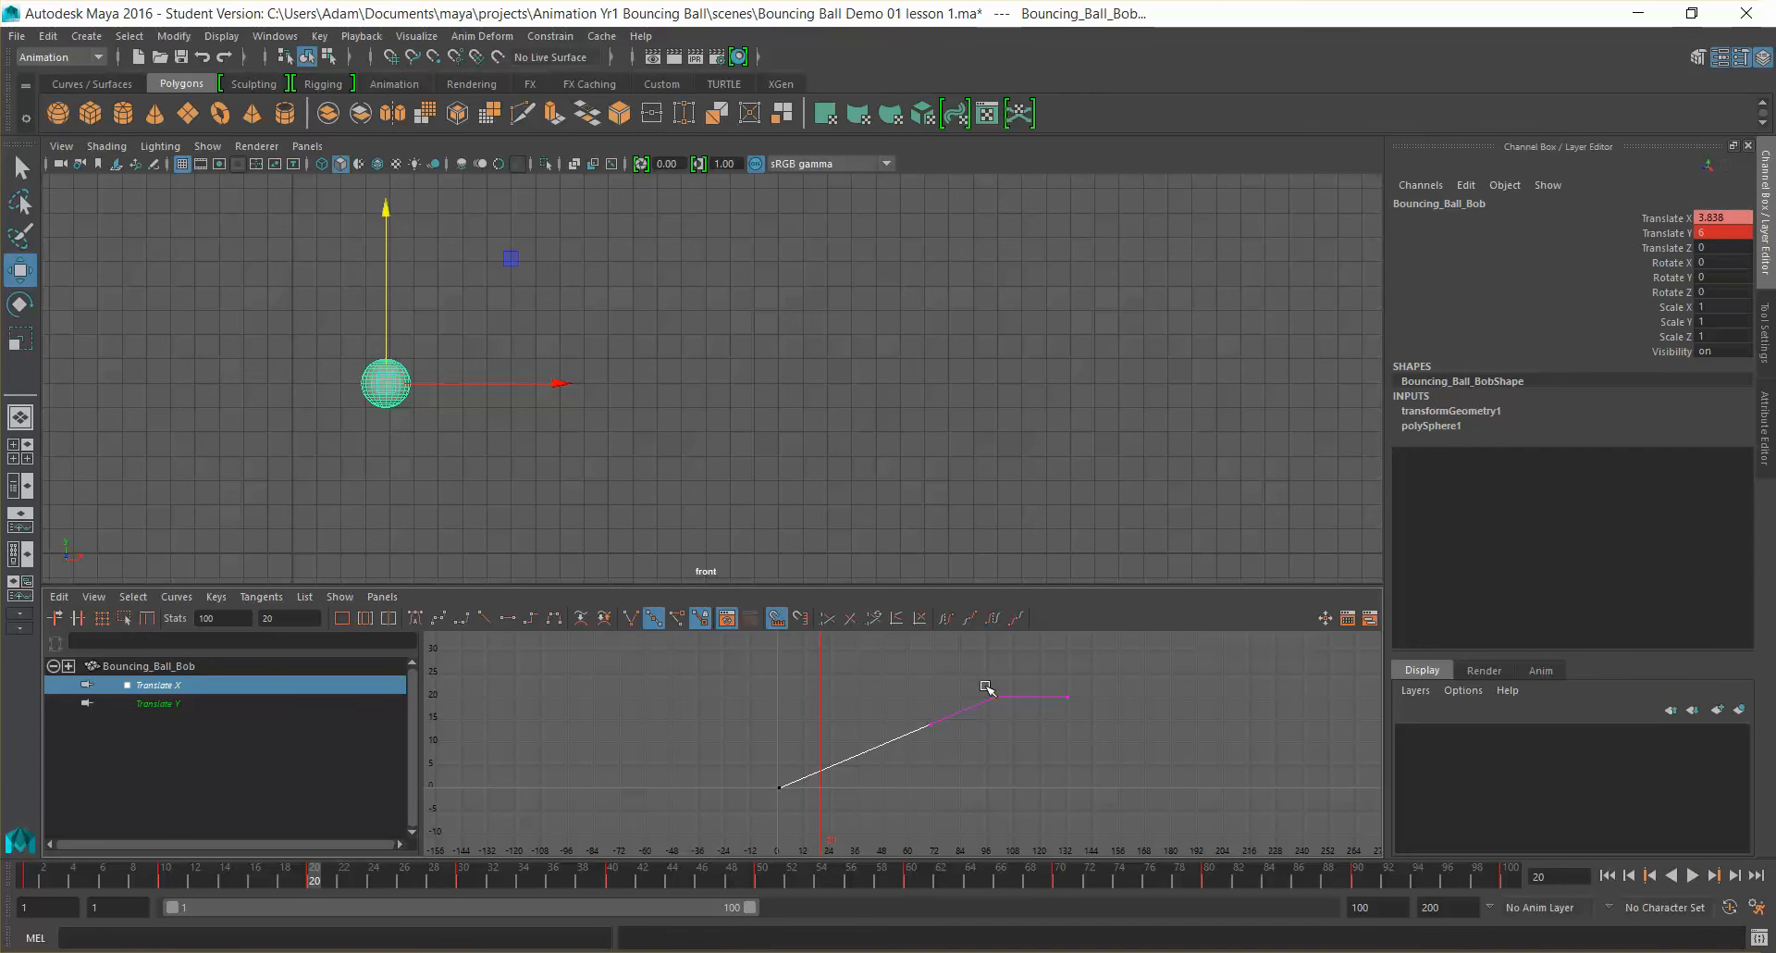
pyautogui.click(515, 619)
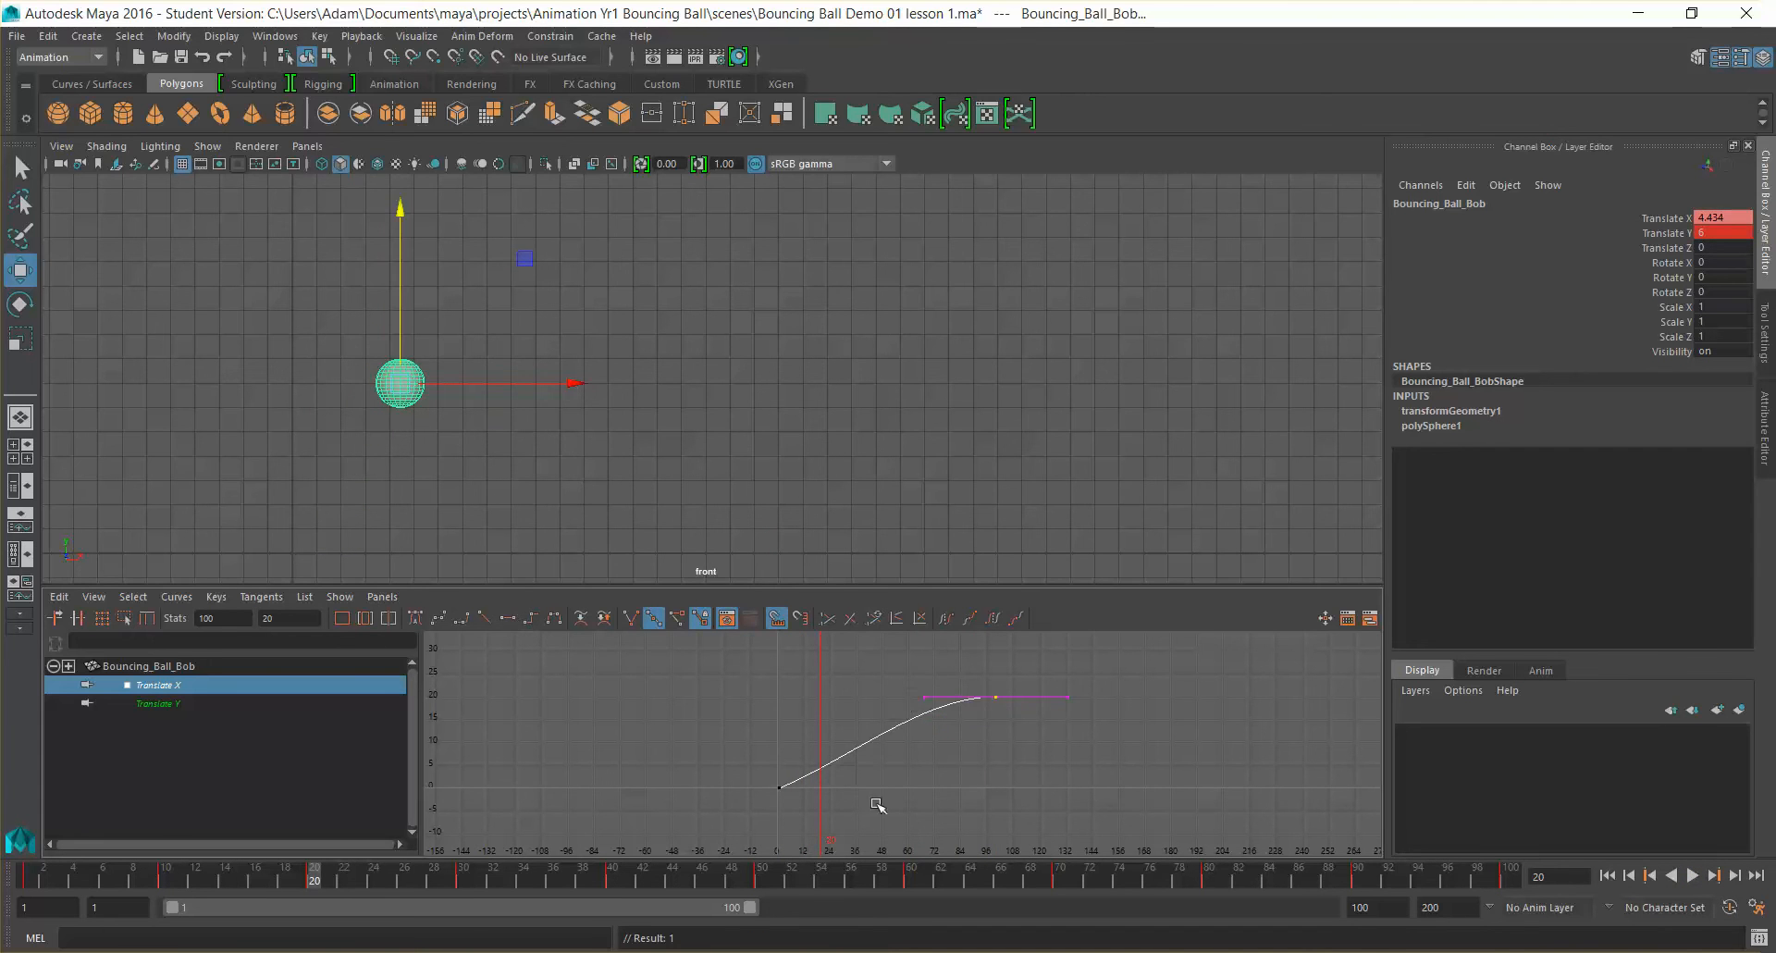
# Step: Scrub and play the animation to check the ball's horizontal slow-down, stop it and return to frame 1
pyautogui.moveTo(318, 888); pyautogui.dragTo(769, 895)
pyautogui.click(1713, 876)
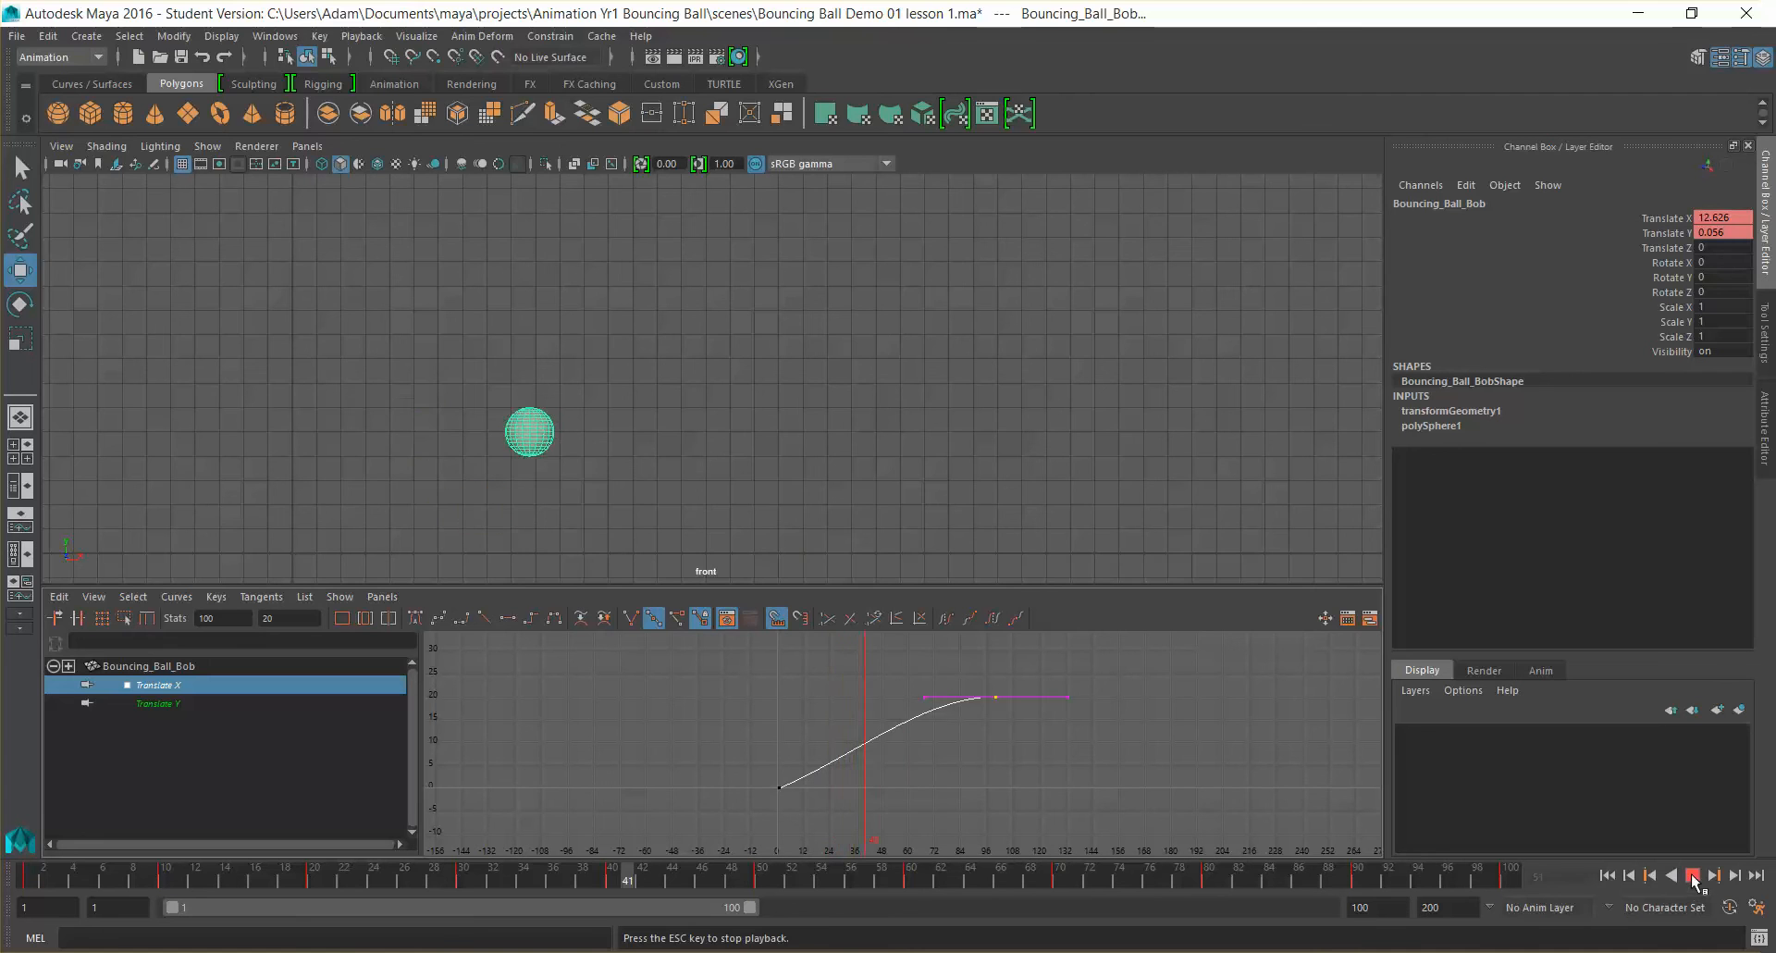
pyautogui.click(1692, 875)
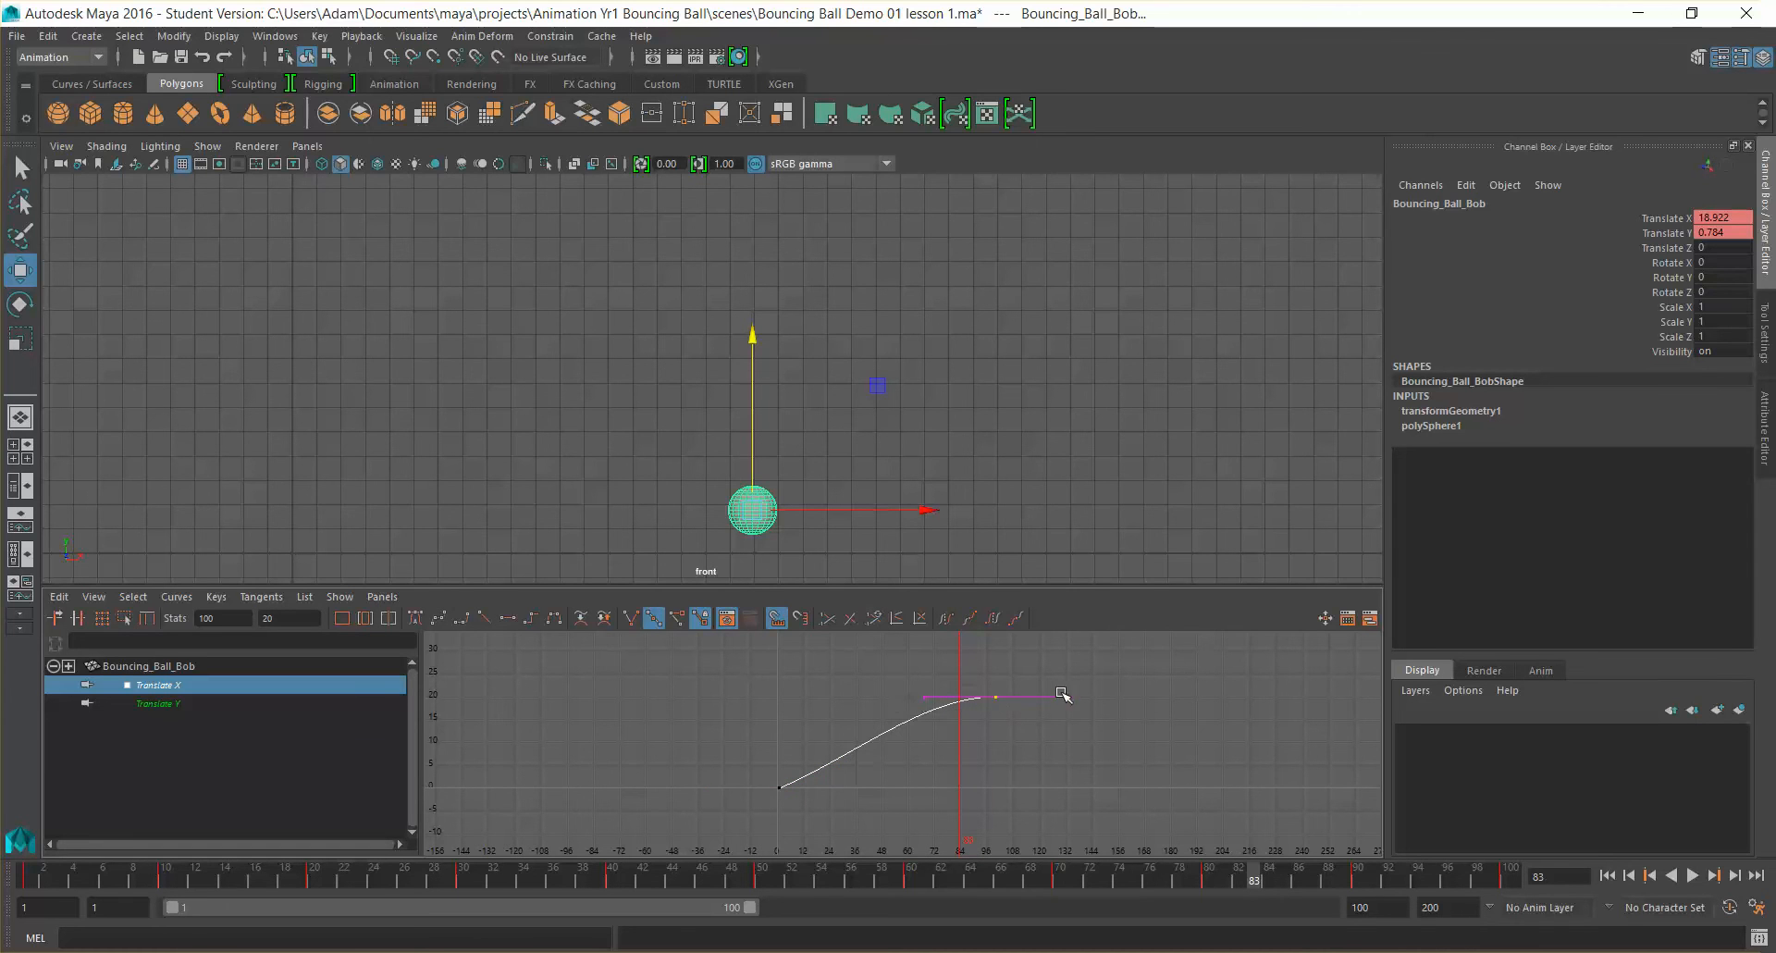
pyautogui.moveTo(1267, 869); pyautogui.dragTo(30, 876)
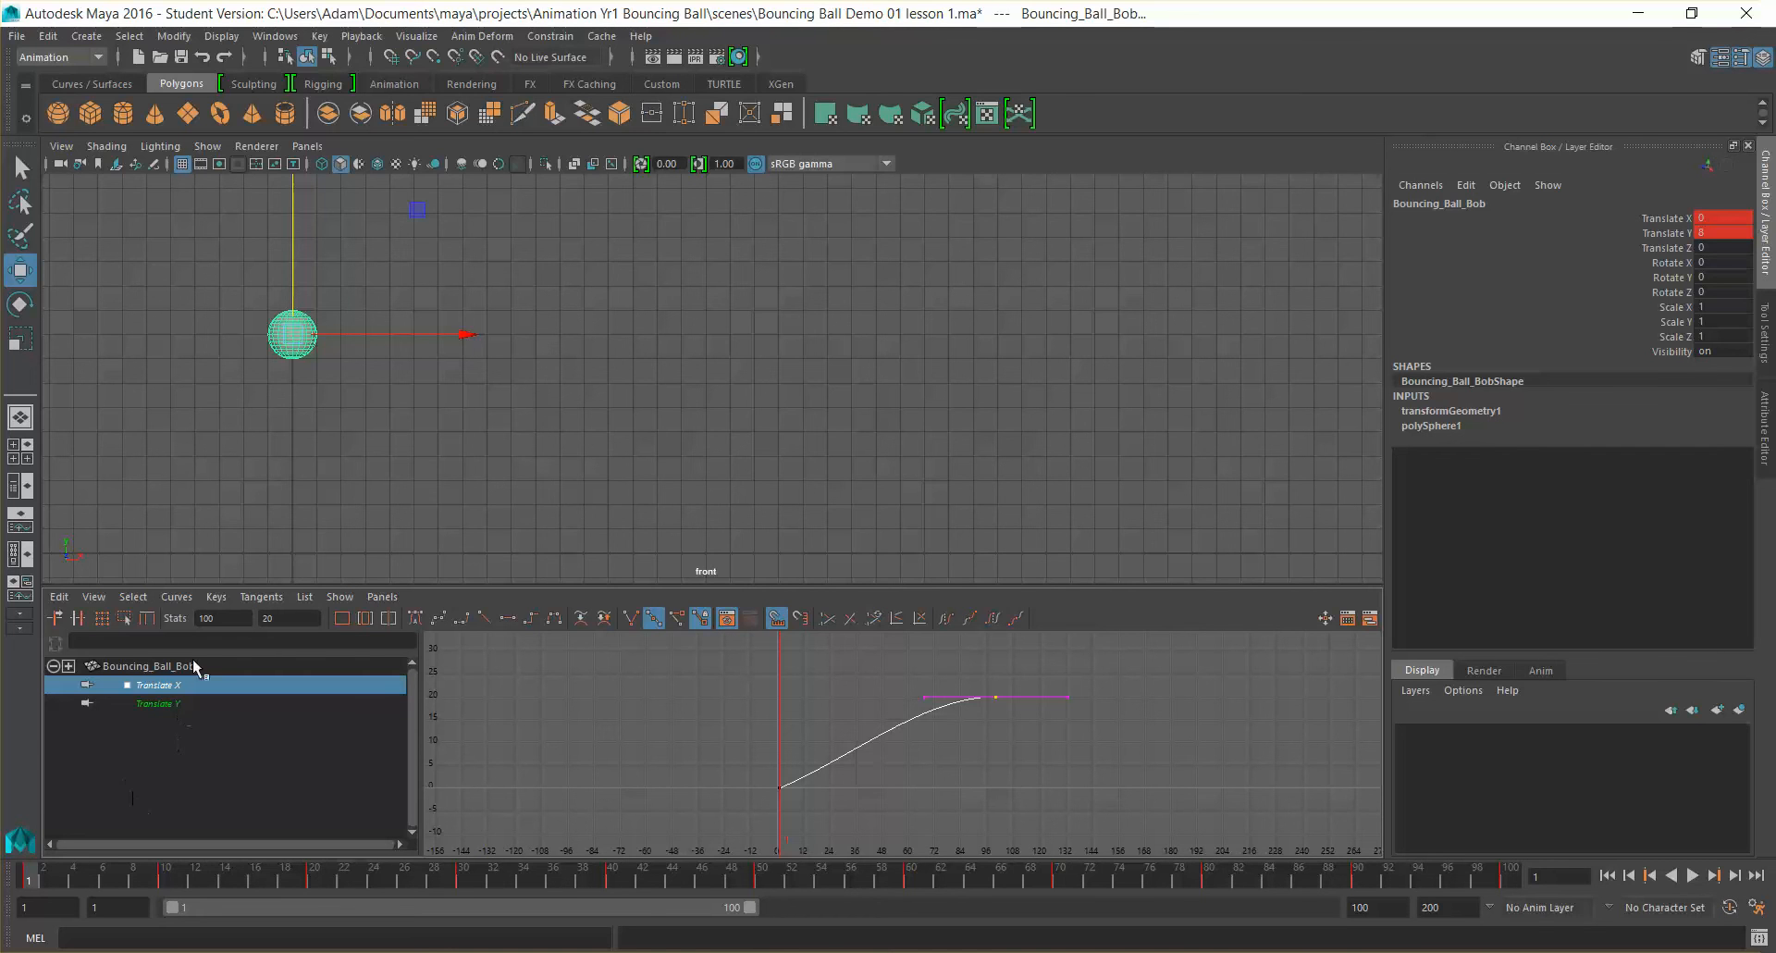
# Step: Isolate the ball's Translate Y curve and frame all of it in the Graph Editor
pyautogui.click(210, 705)
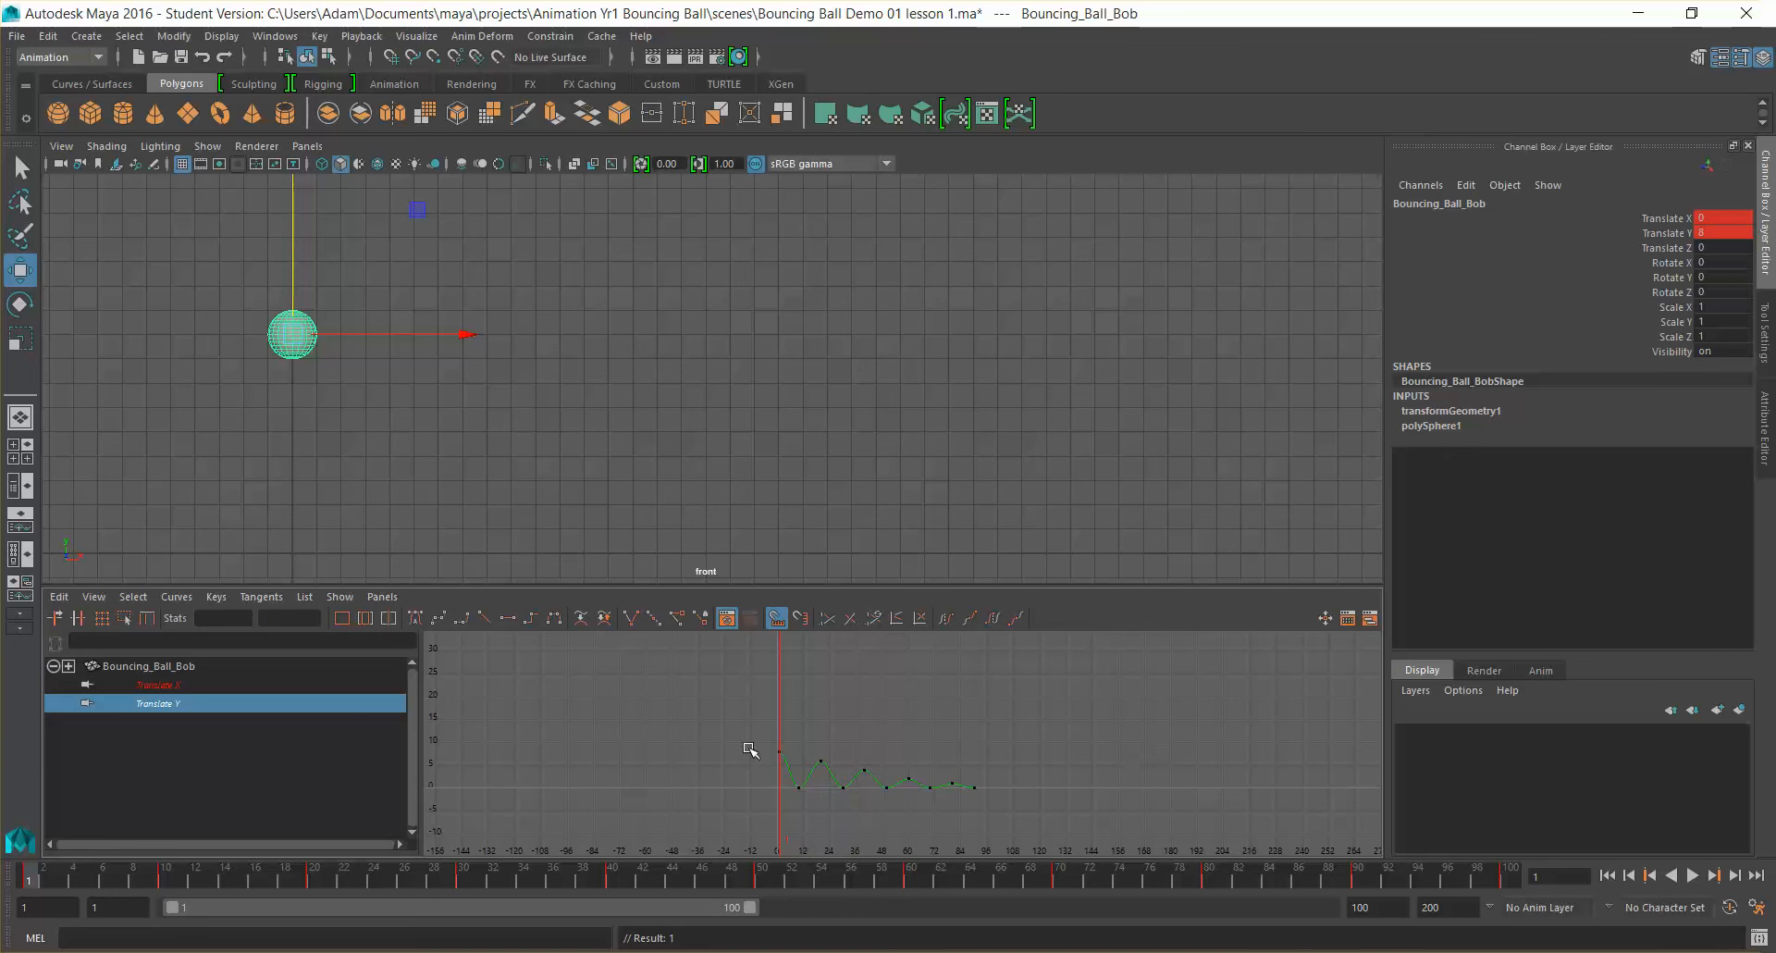
pyautogui.click(344, 618)
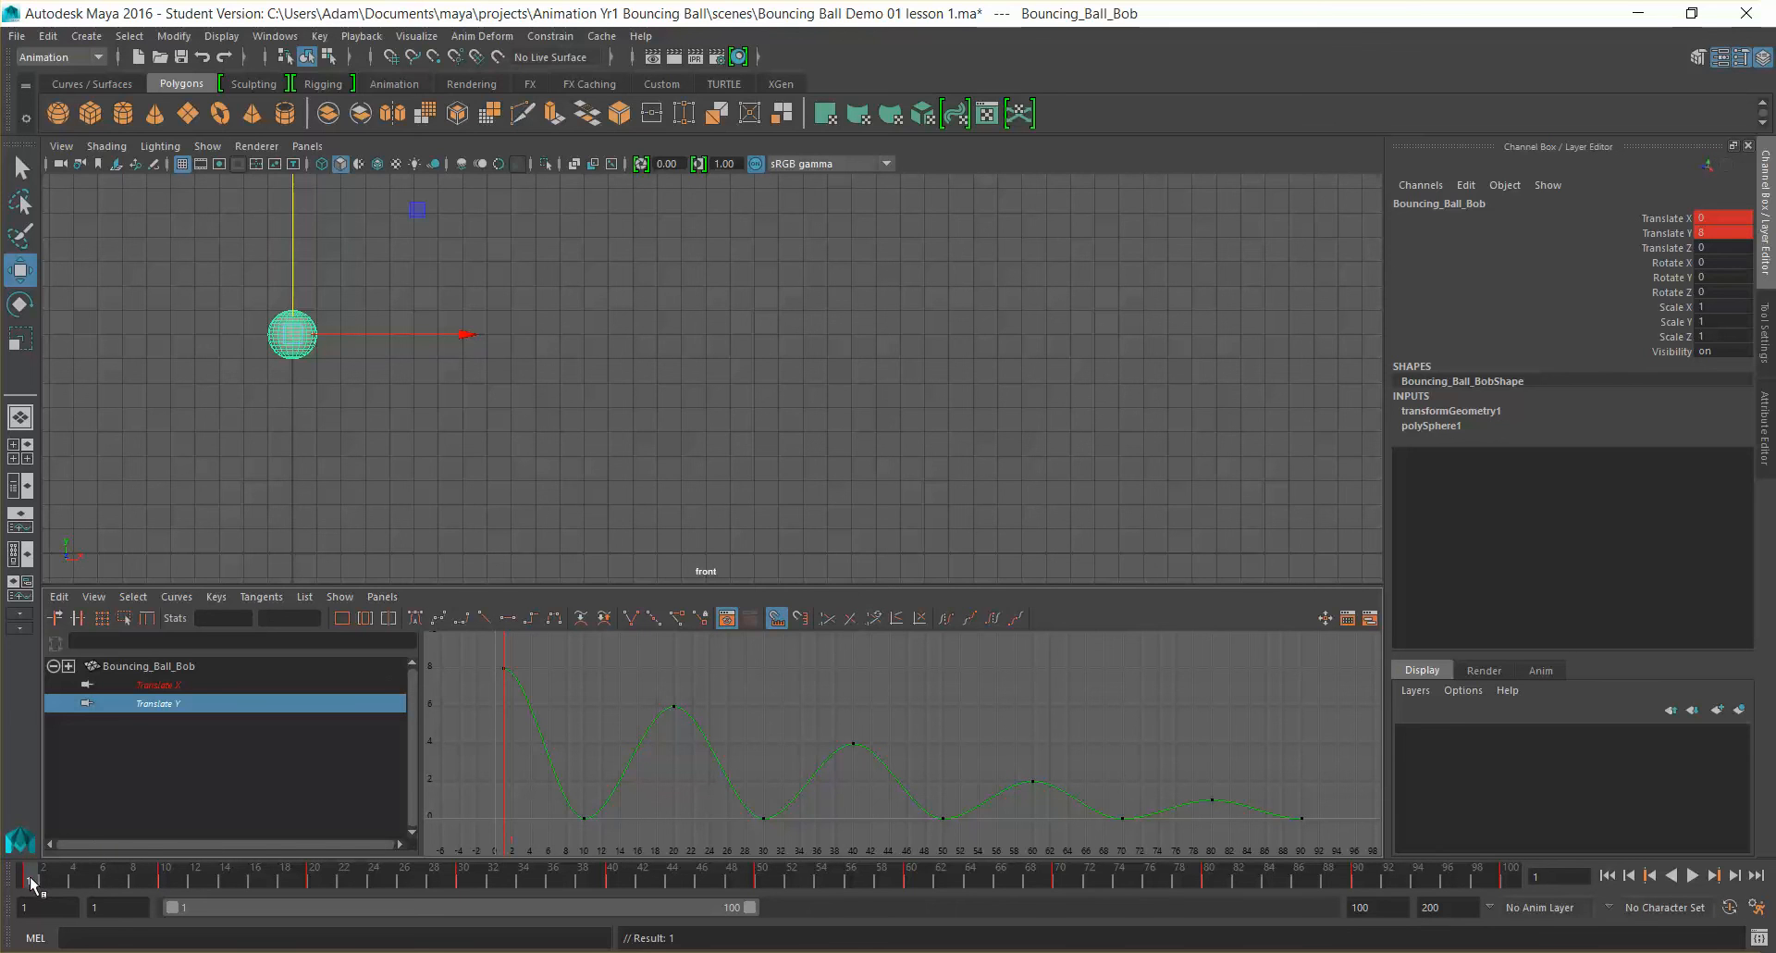
# Step: Scrub between frames 1, 10 and 20 to compare the ball's contact and peak positions with the curve, ending at frame 1
pyautogui.hotkey('alt', 'v')
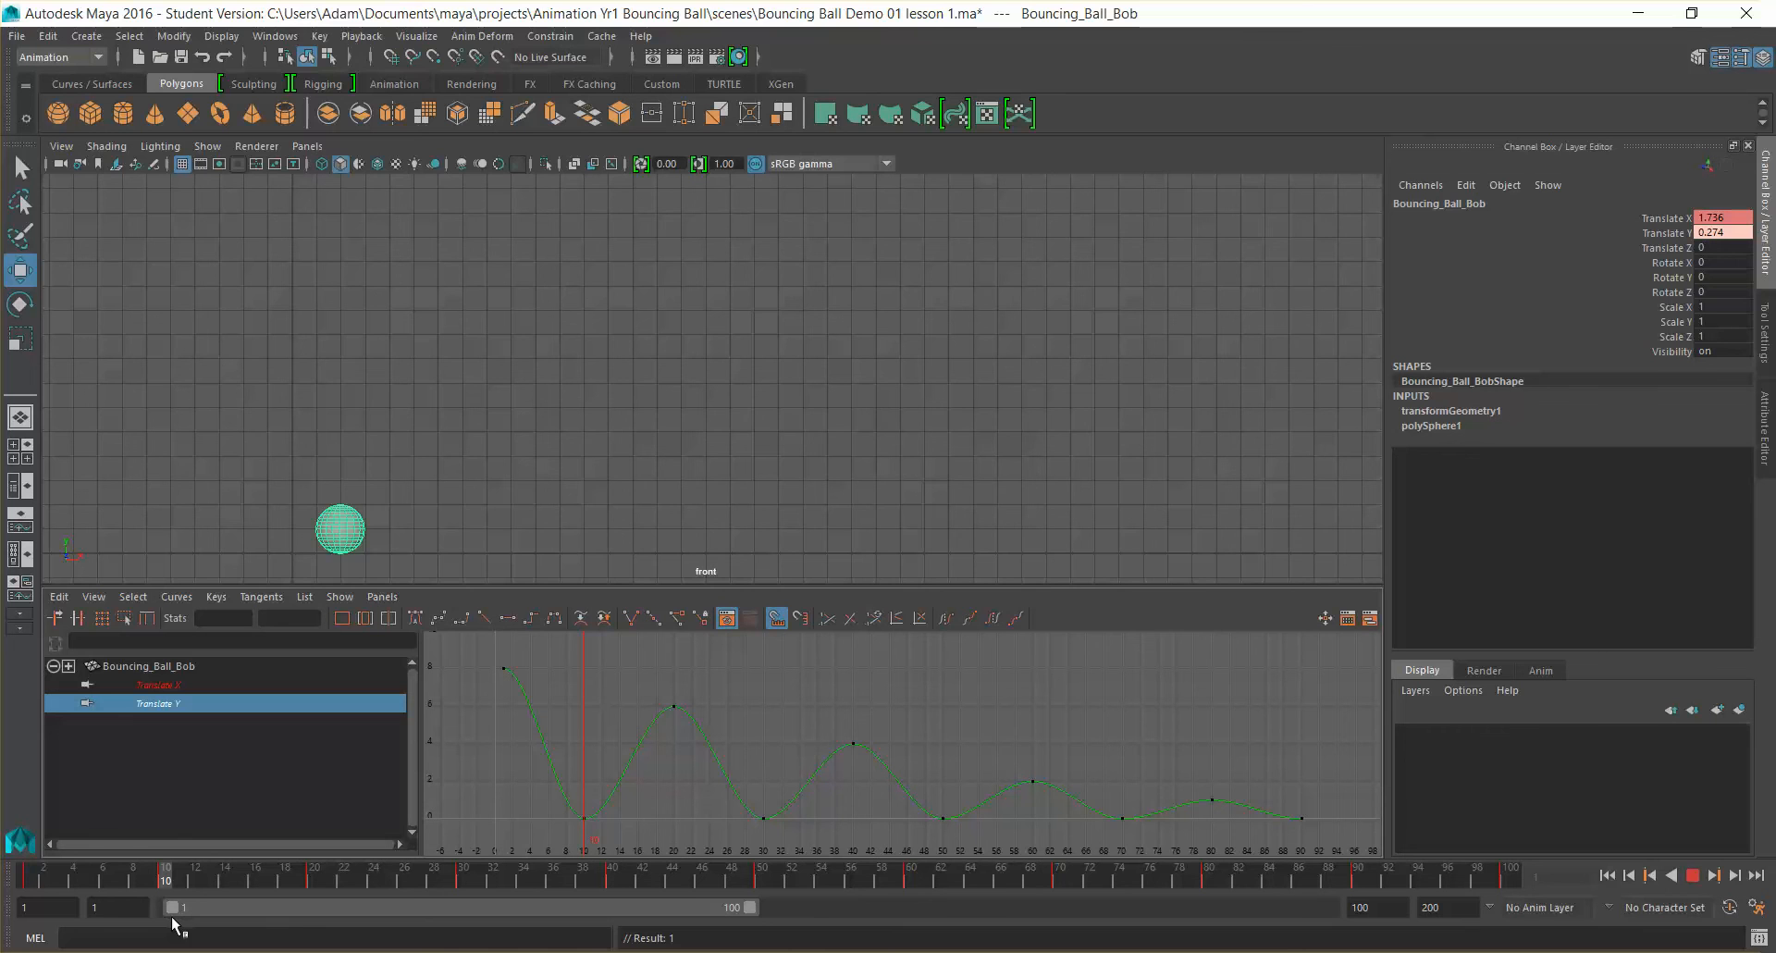
pyautogui.press('Escape')
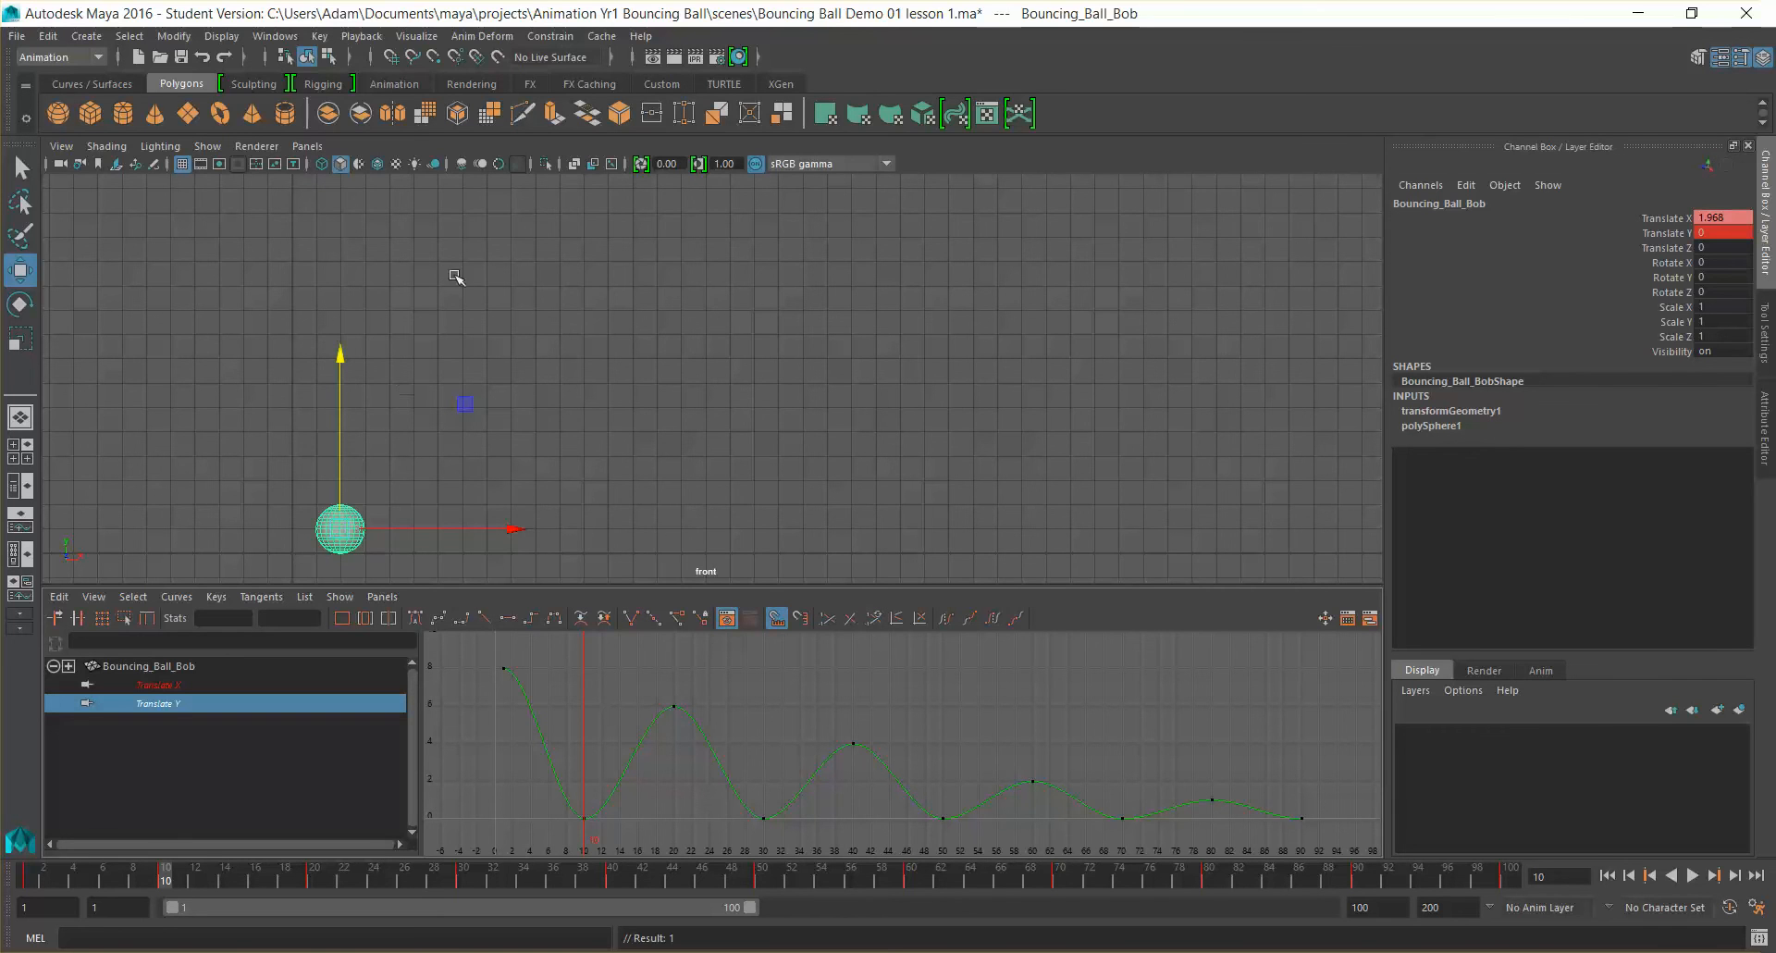
pyautogui.moveTo(168, 886)
pyautogui.mouseDown()
pyautogui.moveTo(315, 891)
pyautogui.moveTo(201, 912)
pyautogui.moveTo(224, 913)
pyautogui.moveTo(313, 886)
pyautogui.mouseUp()
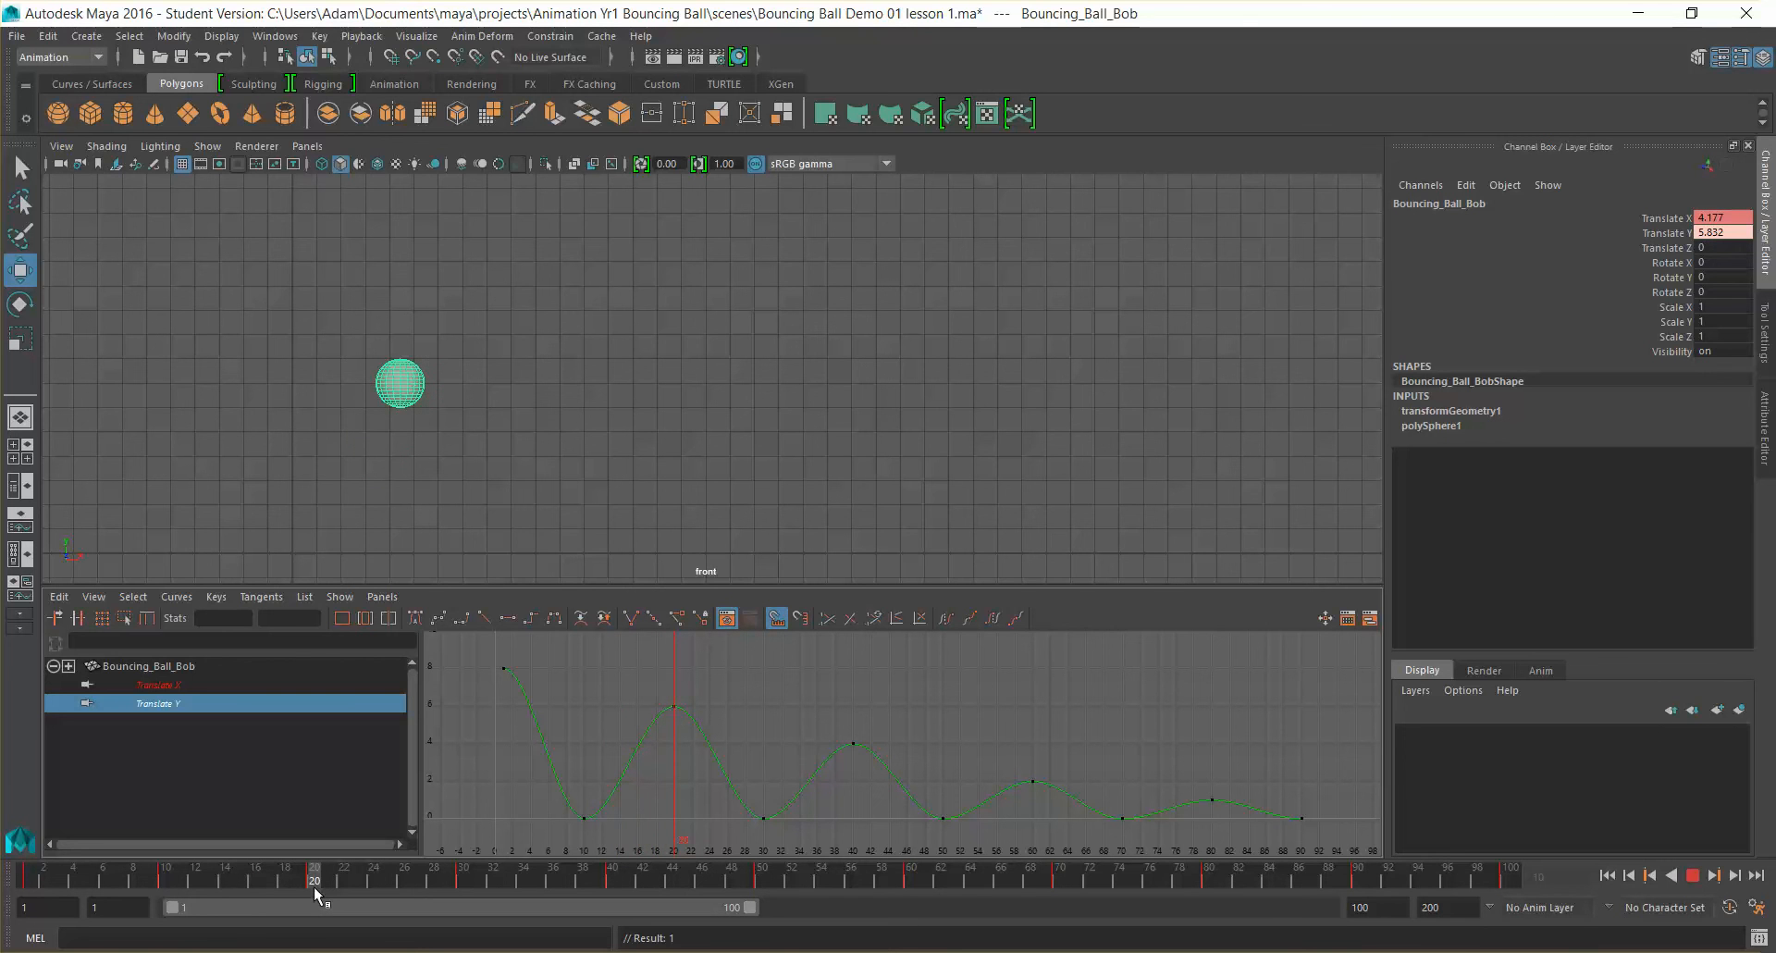
pyautogui.moveTo(313, 886)
pyautogui.mouseDown()
pyautogui.moveTo(212, 896)
pyautogui.moveTo(309, 880)
pyautogui.mouseUp()
pyautogui.moveTo(323, 878)
pyautogui.mouseDown()
pyautogui.moveTo(362, 880)
pyautogui.moveTo(279, 889)
pyautogui.moveTo(337, 876)
pyautogui.moveTo(305, 884)
pyautogui.mouseUp()
pyautogui.moveTo(313, 882)
pyautogui.mouseDown()
pyautogui.moveTo(623, 900)
pyautogui.moveTo(642, 908)
pyautogui.moveTo(586, 919)
pyautogui.moveTo(675, 936)
pyautogui.moveTo(1223, 919)
pyautogui.moveTo(1315, 934)
pyautogui.moveTo(1384, 915)
pyautogui.moveTo(1519, 943)
pyautogui.moveTo(1288, 940)
pyautogui.moveTo(1492, 948)
pyautogui.moveTo(596, 826)
pyautogui.moveTo(13, 853)
pyautogui.mouseUp()
# Step: Select the Translate Y peak keys at frames 1 and 20 and scrub around frame 10 to examine the ground contact
pyautogui.moveTo(460, 660); pyautogui.dragTo(729, 735)
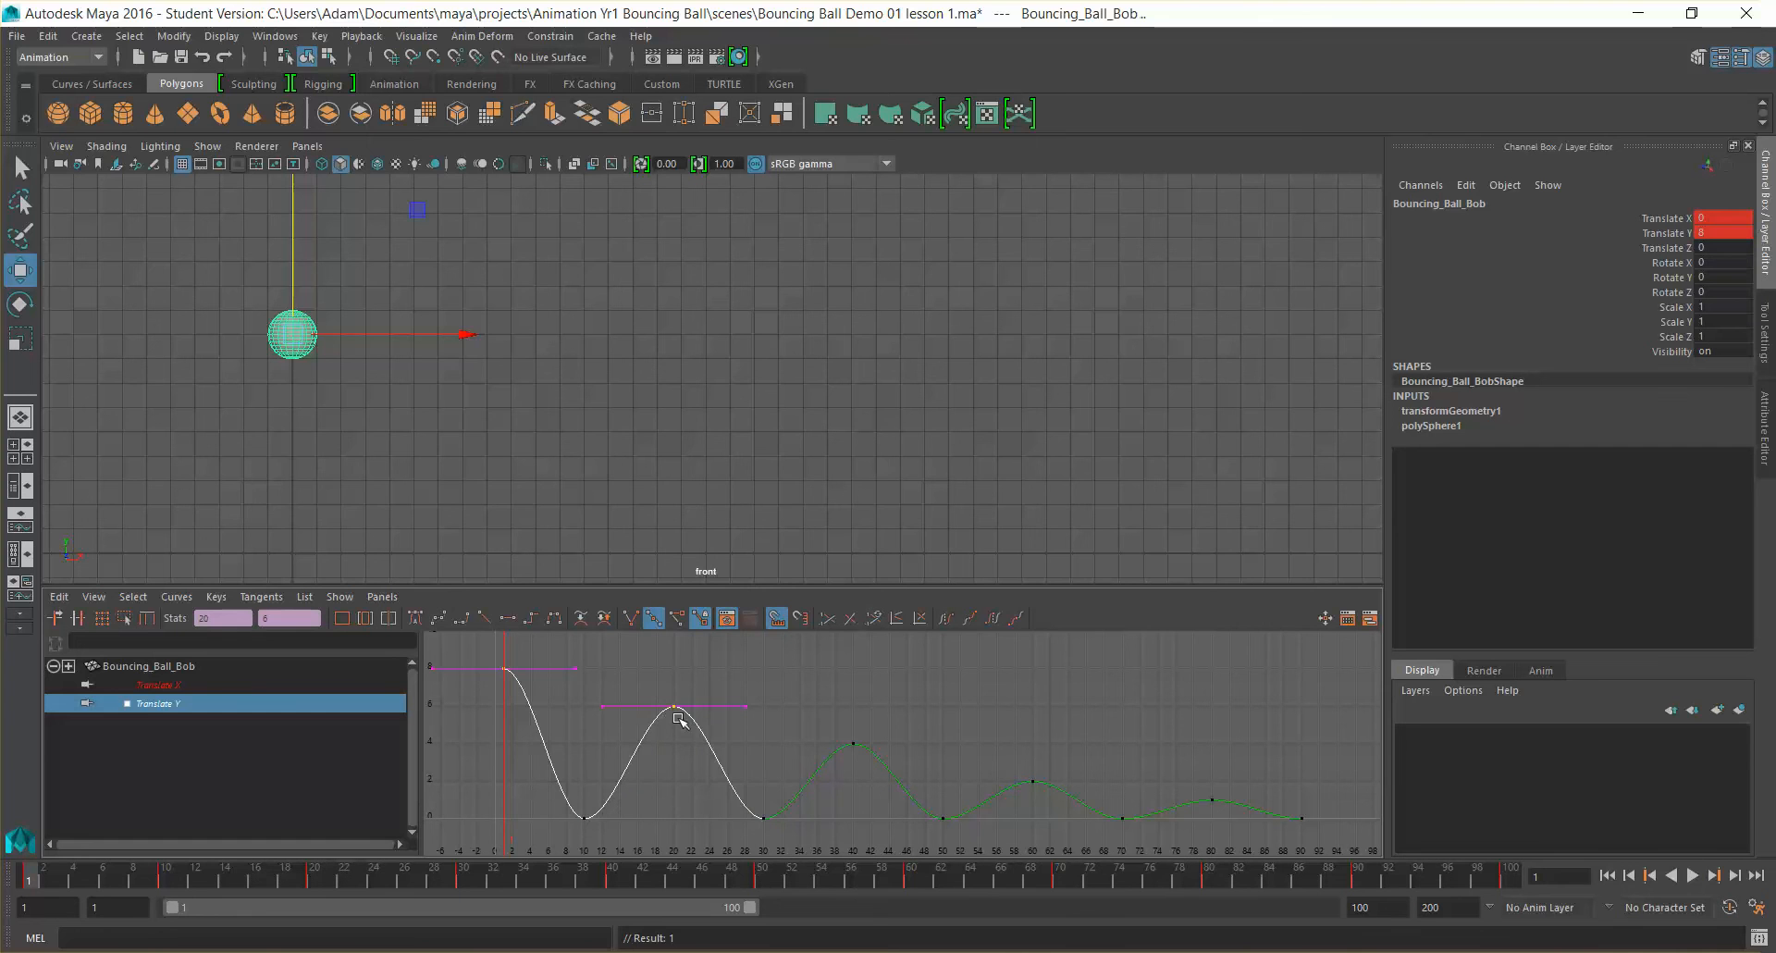
pyautogui.hotkey('alt', 'v')
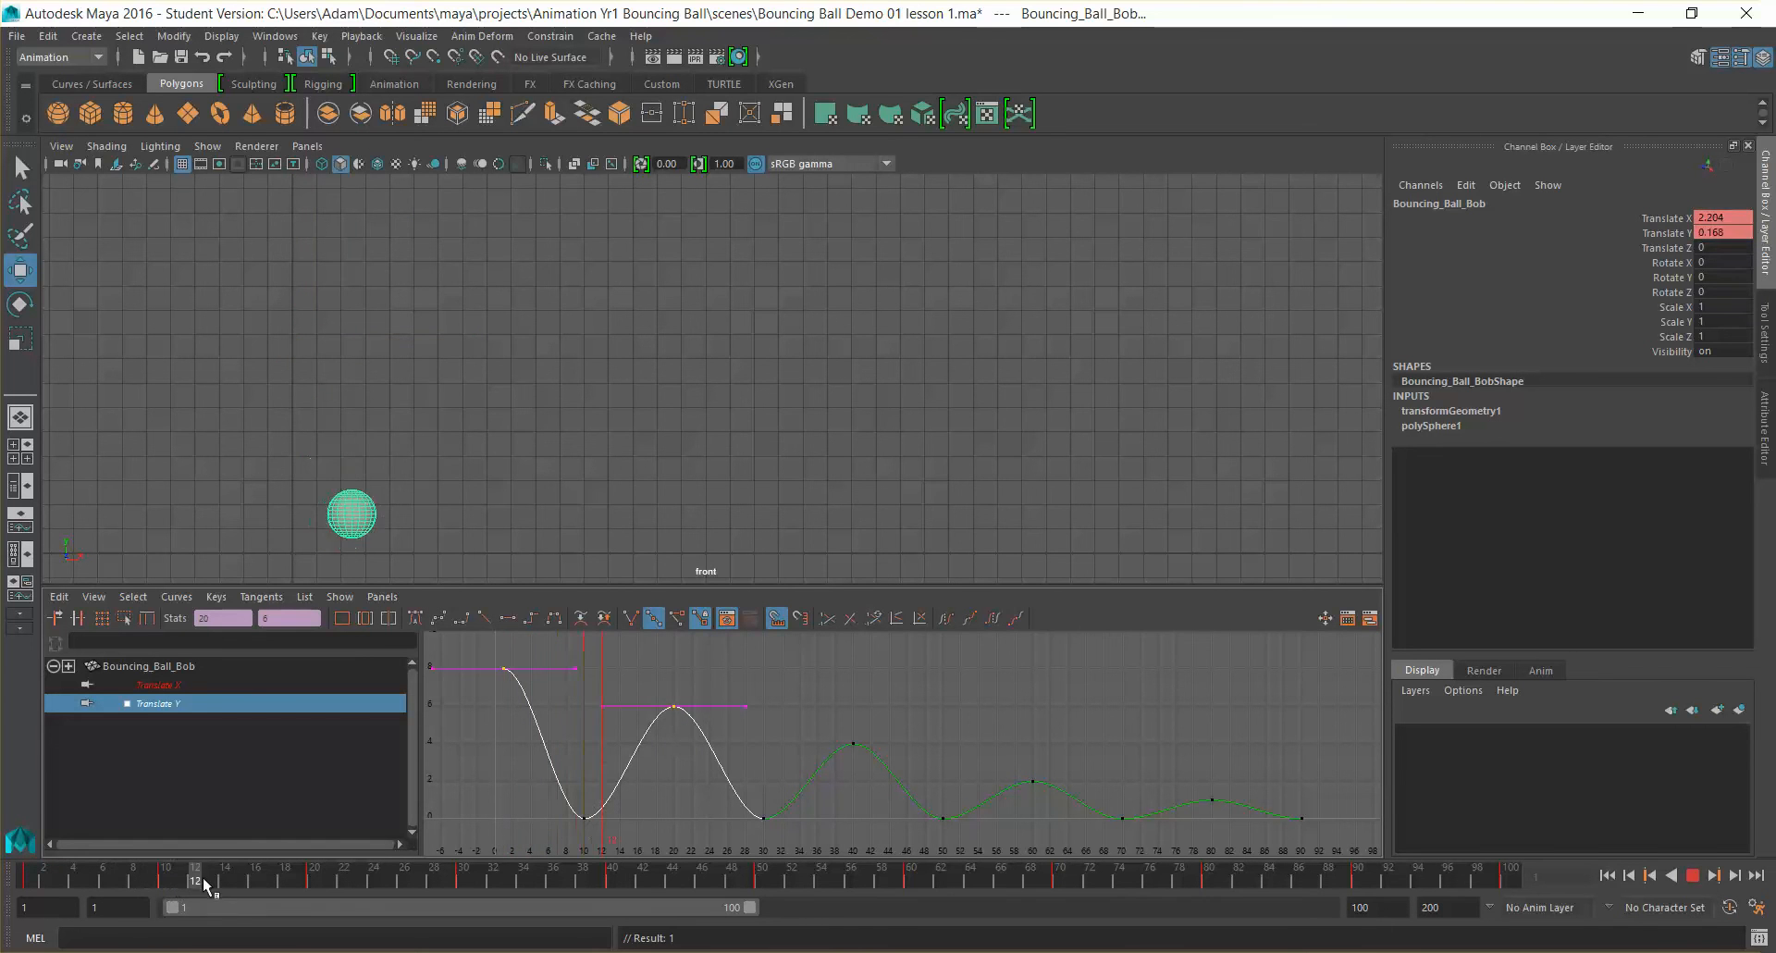
pyautogui.moveTo(305, 890); pyautogui.dragTo(389, 880)
pyautogui.moveTo(253, 883); pyautogui.dragTo(180, 881)
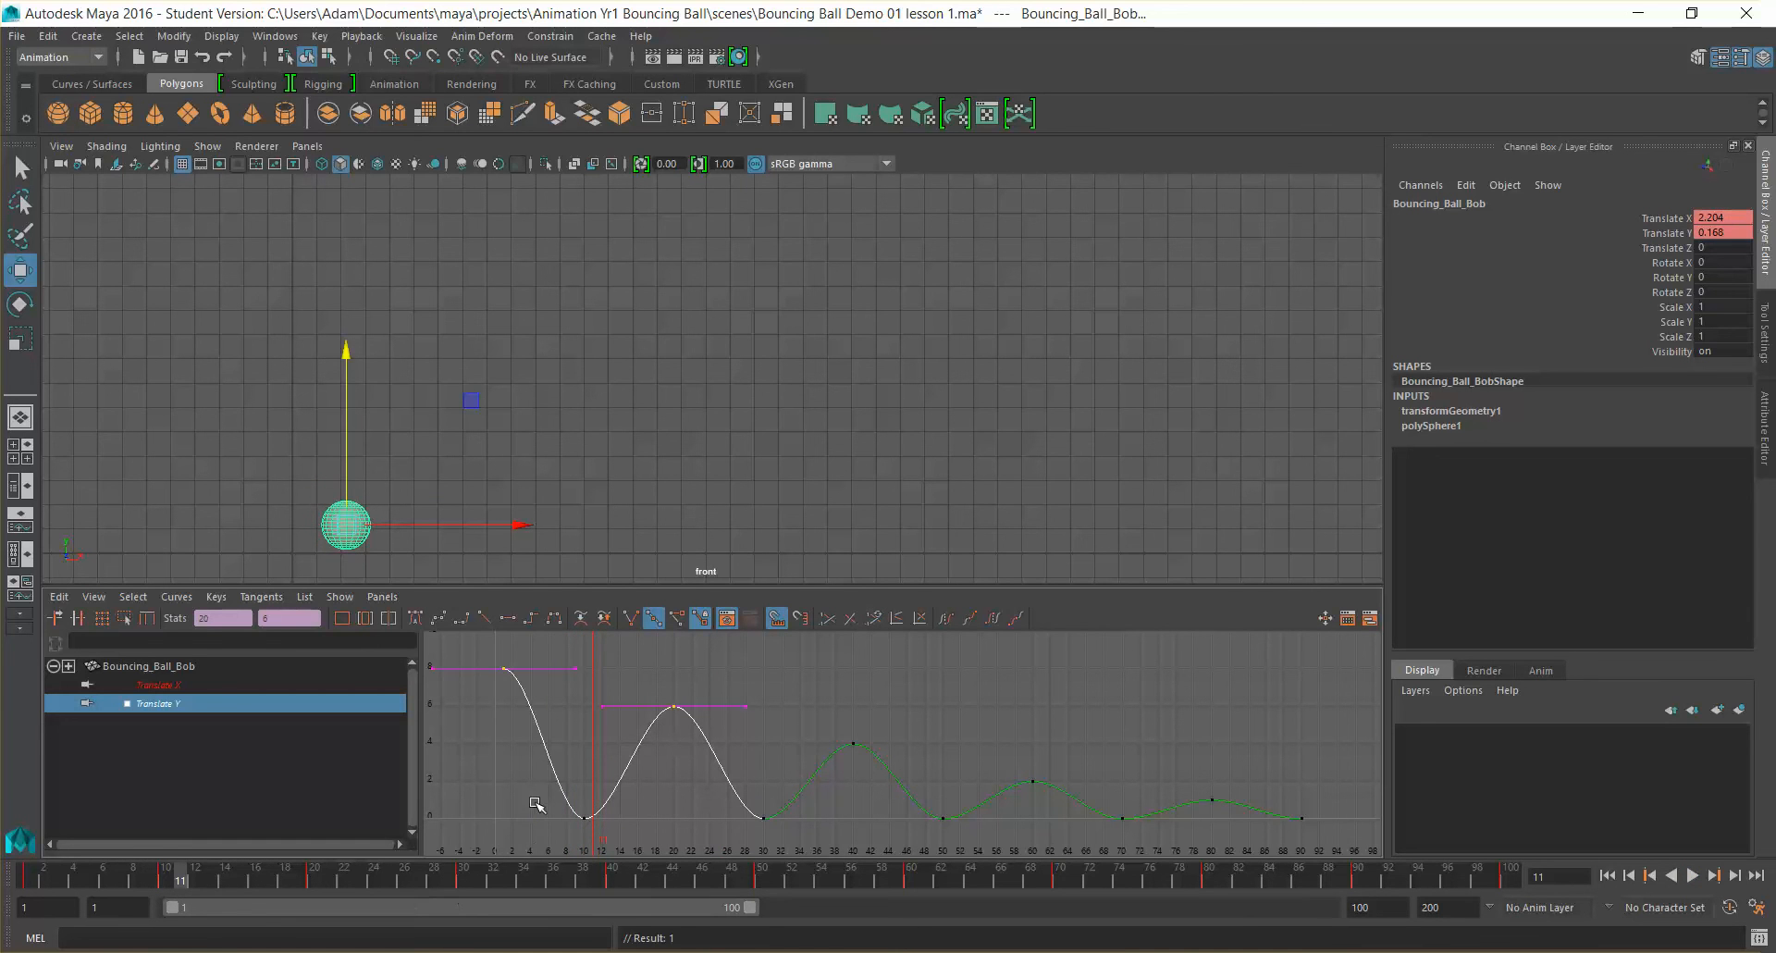
# Step: Give the Translate Y ground-contact keys at frames 10, 30, 50, 70 and 90 linear tangents and return to frame 1
pyautogui.moveTo(535, 804); pyautogui.dragTo(607, 831)
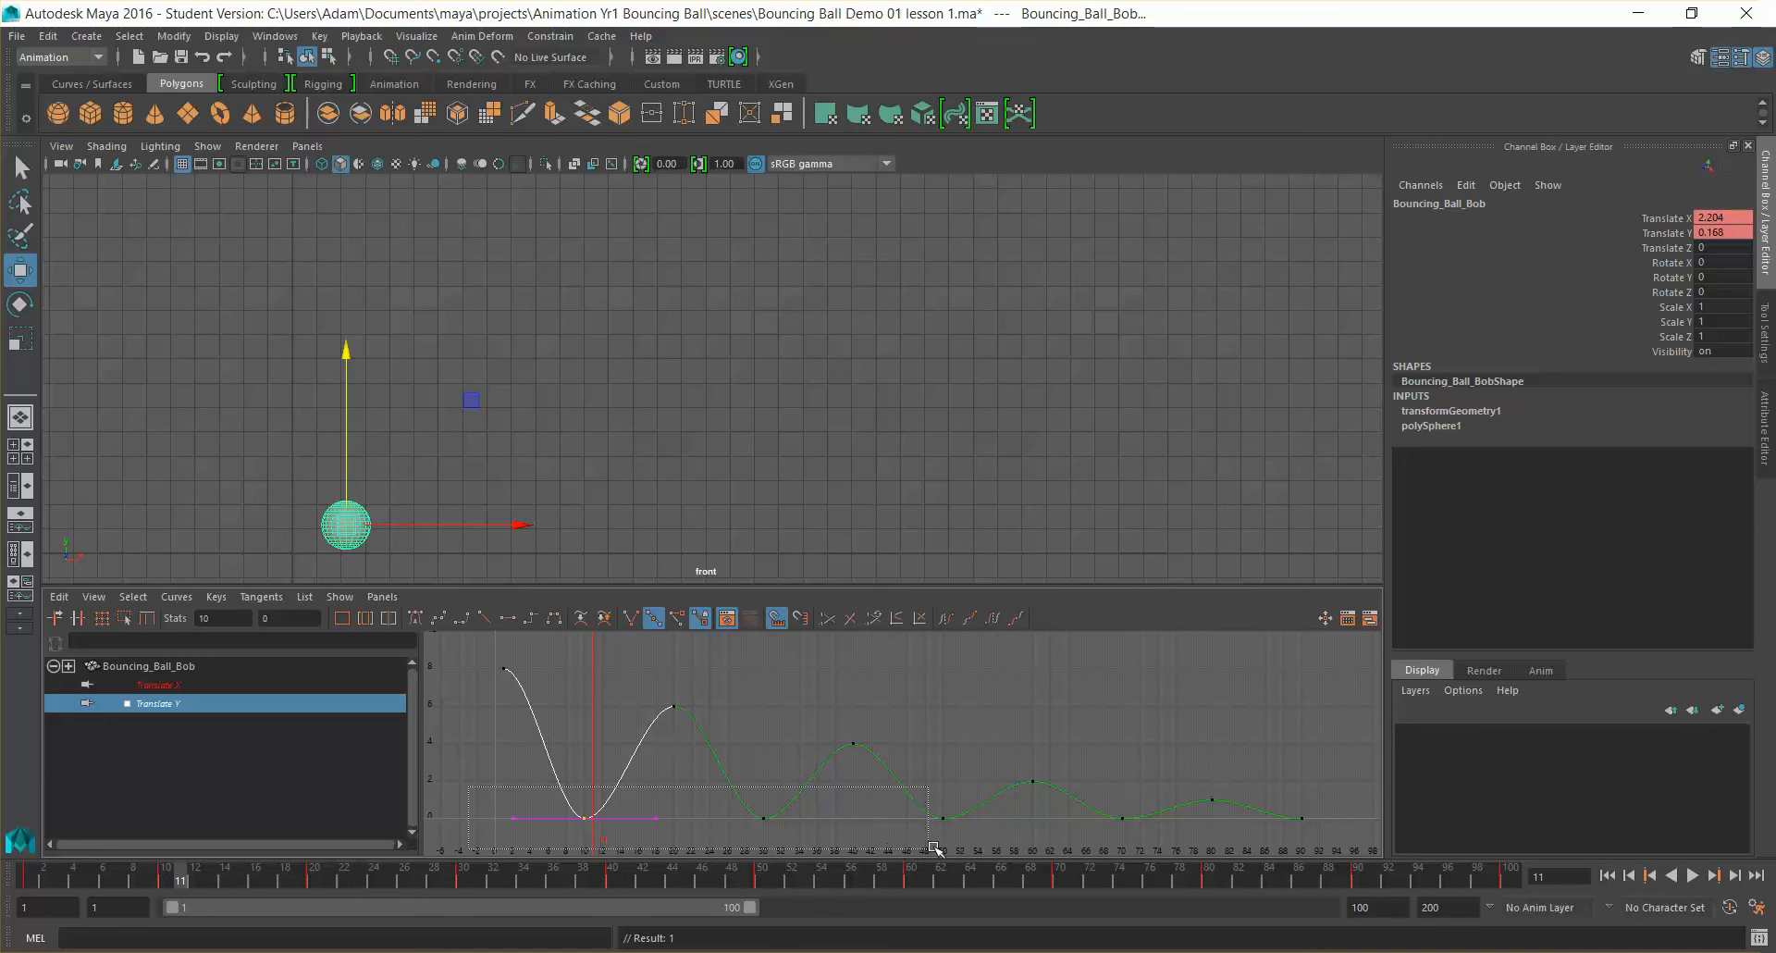
pyautogui.moveTo(1117, 874); pyautogui.dragTo(1119, 878)
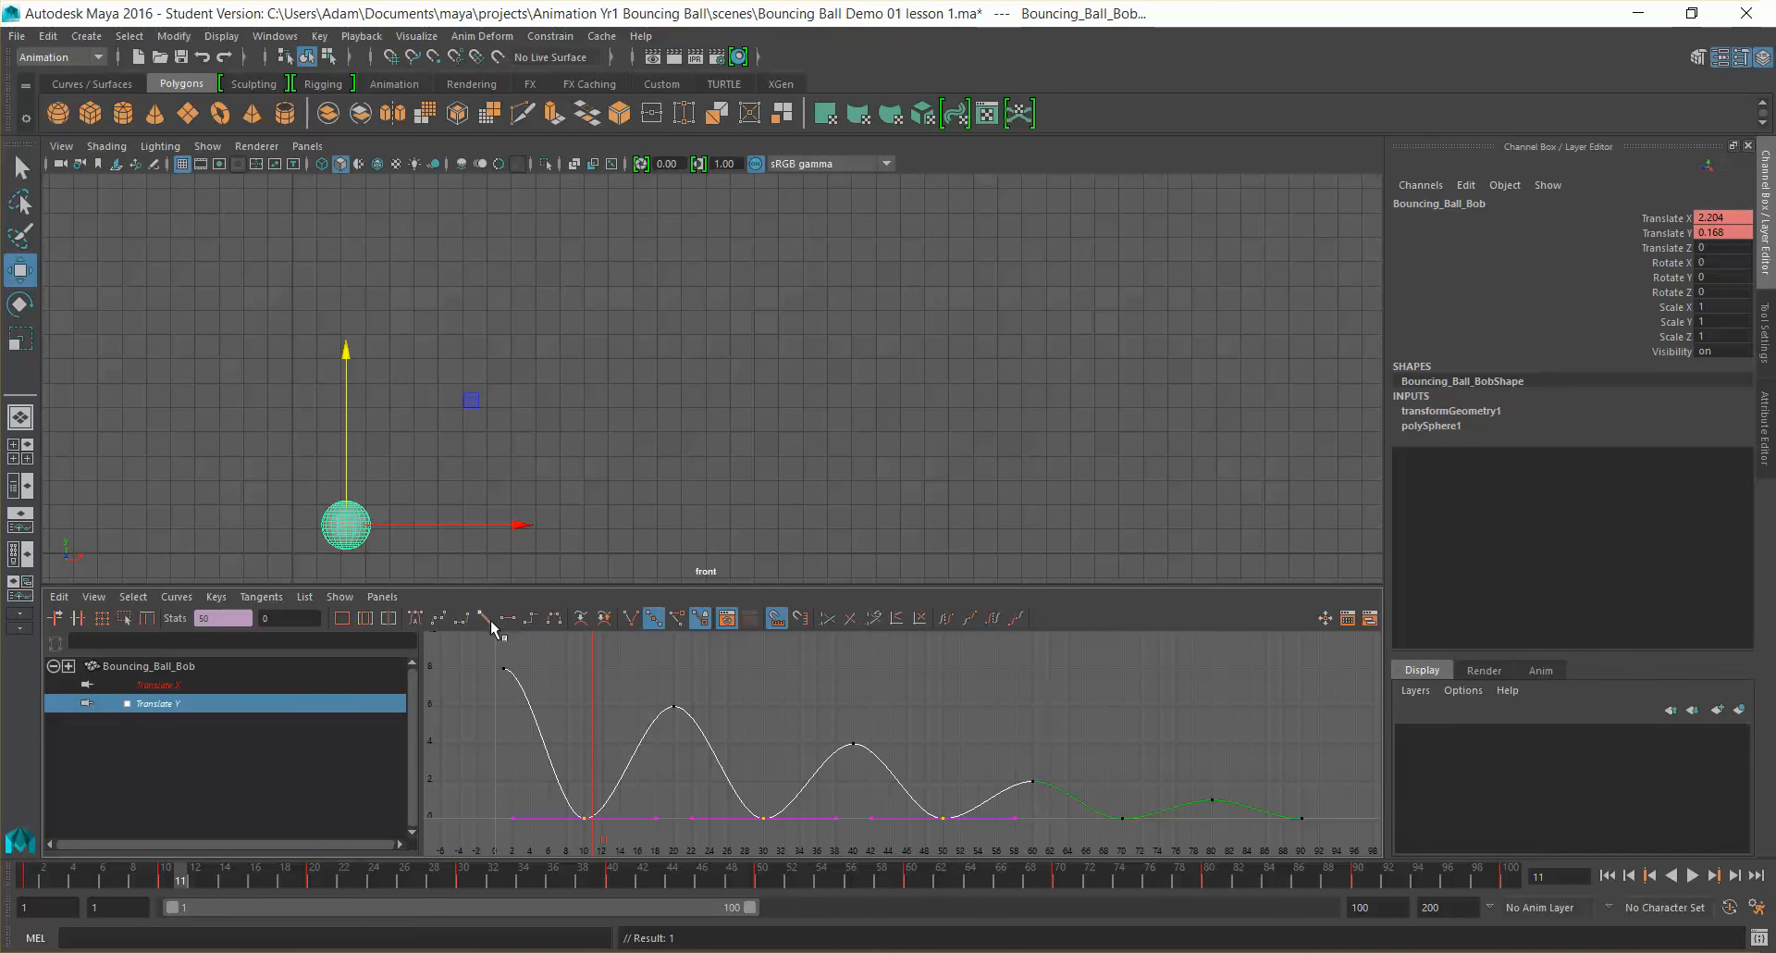
pyautogui.click(468, 810)
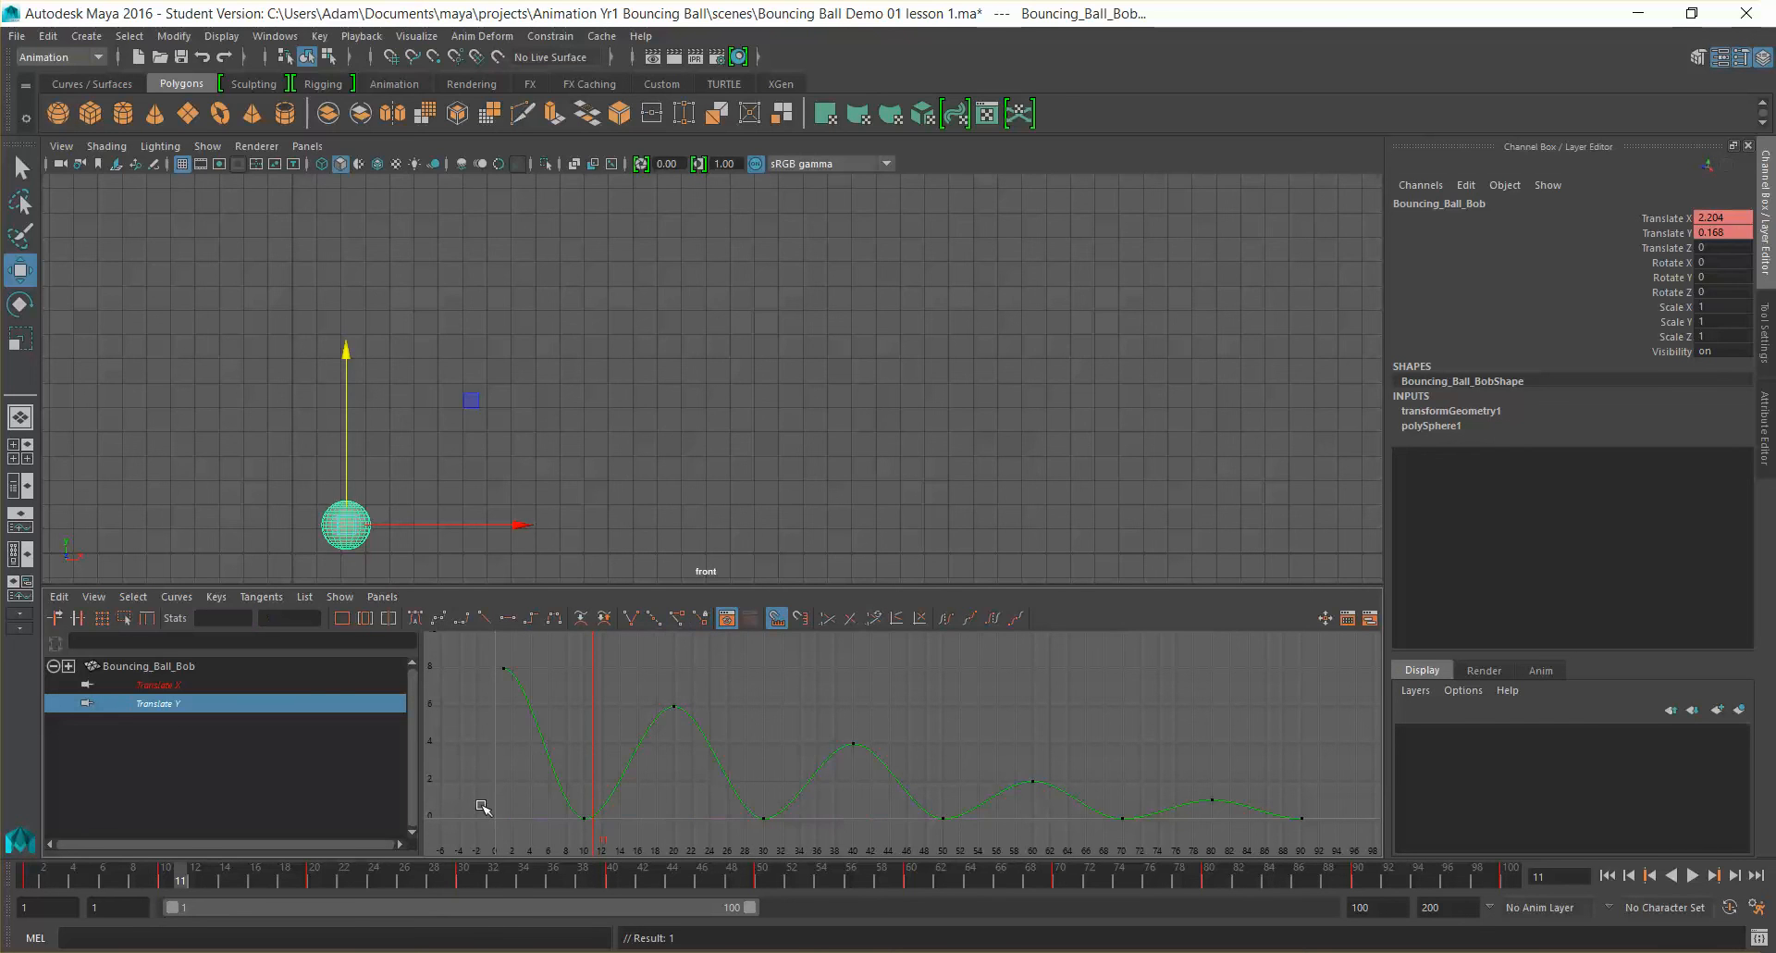
pyautogui.moveTo(924, 852); pyautogui.dragTo(1177, 855)
pyautogui.moveTo(1327, 869); pyautogui.dragTo(1329, 872)
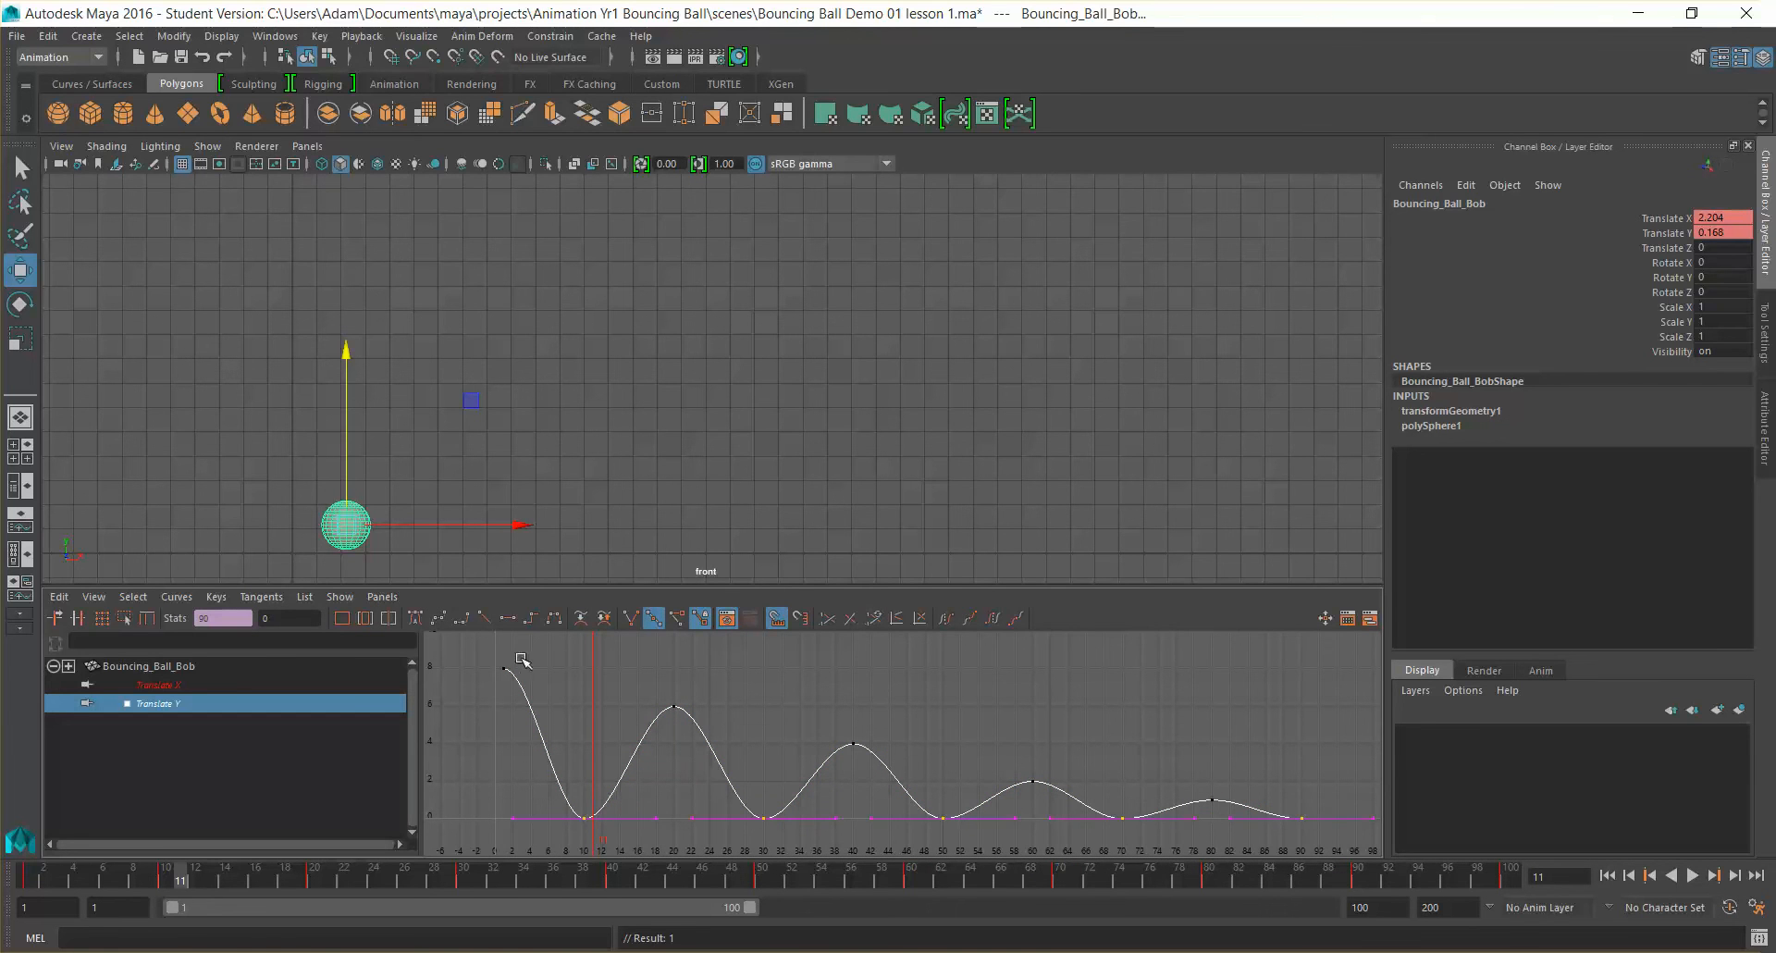
pyautogui.click(482, 619)
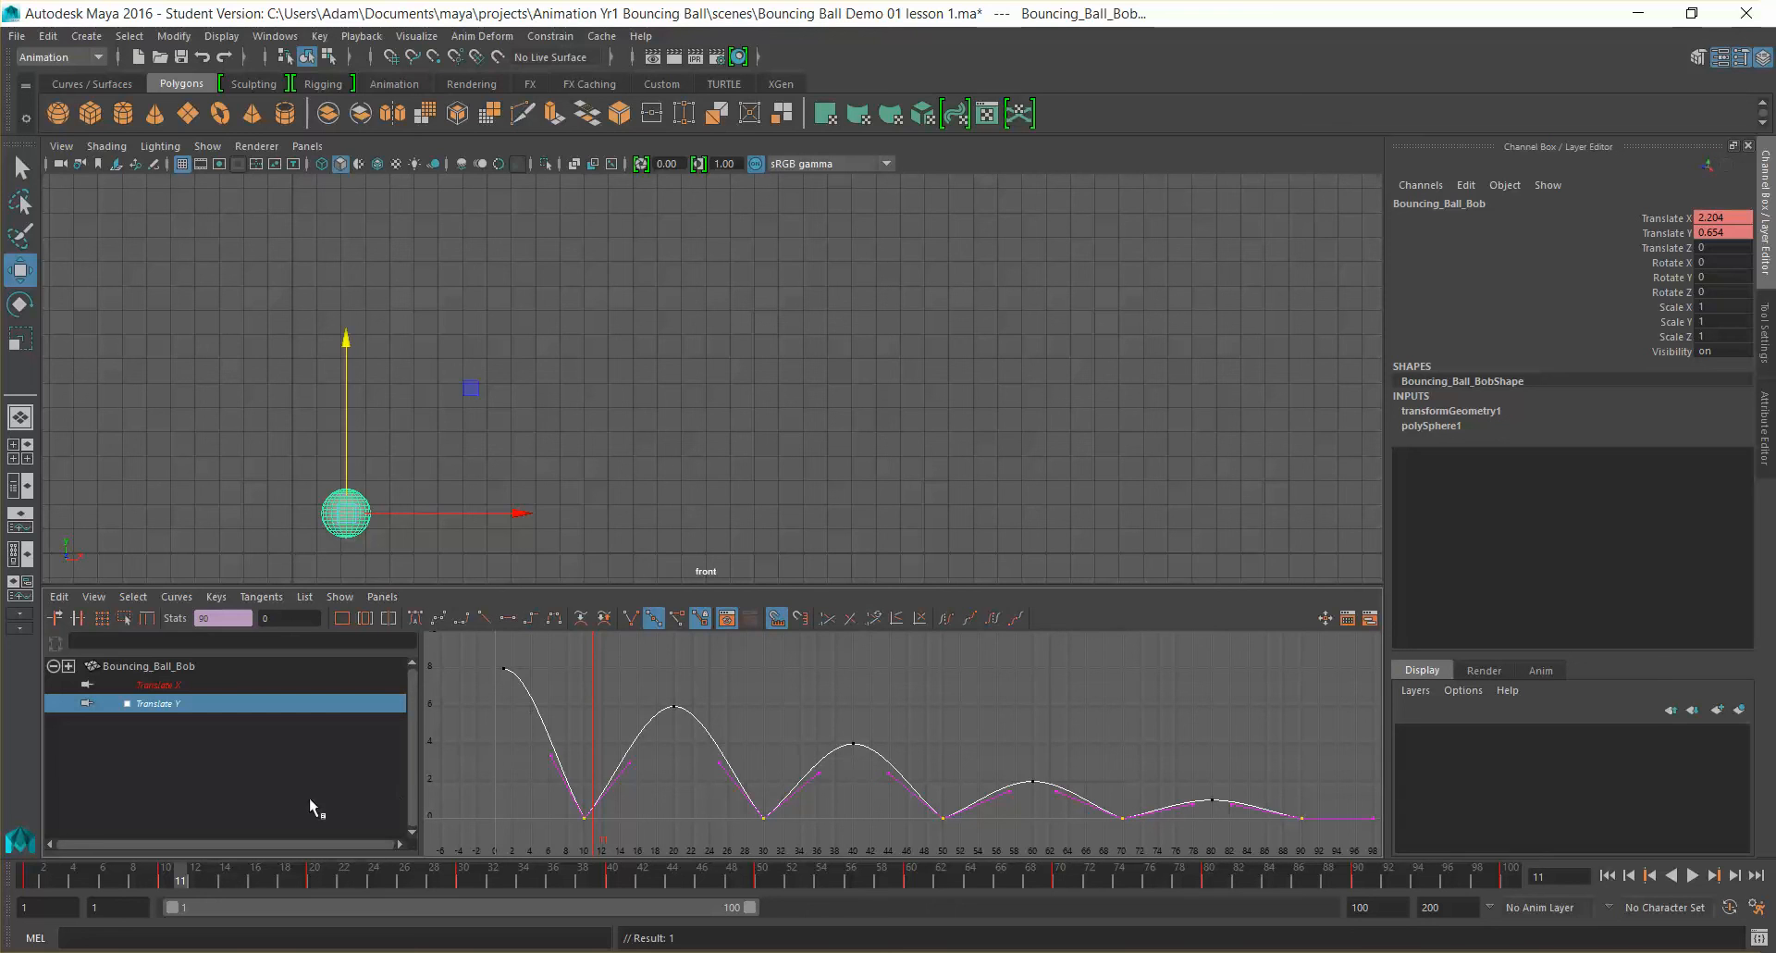
pyautogui.moveTo(123, 878); pyautogui.dragTo(23, 874)
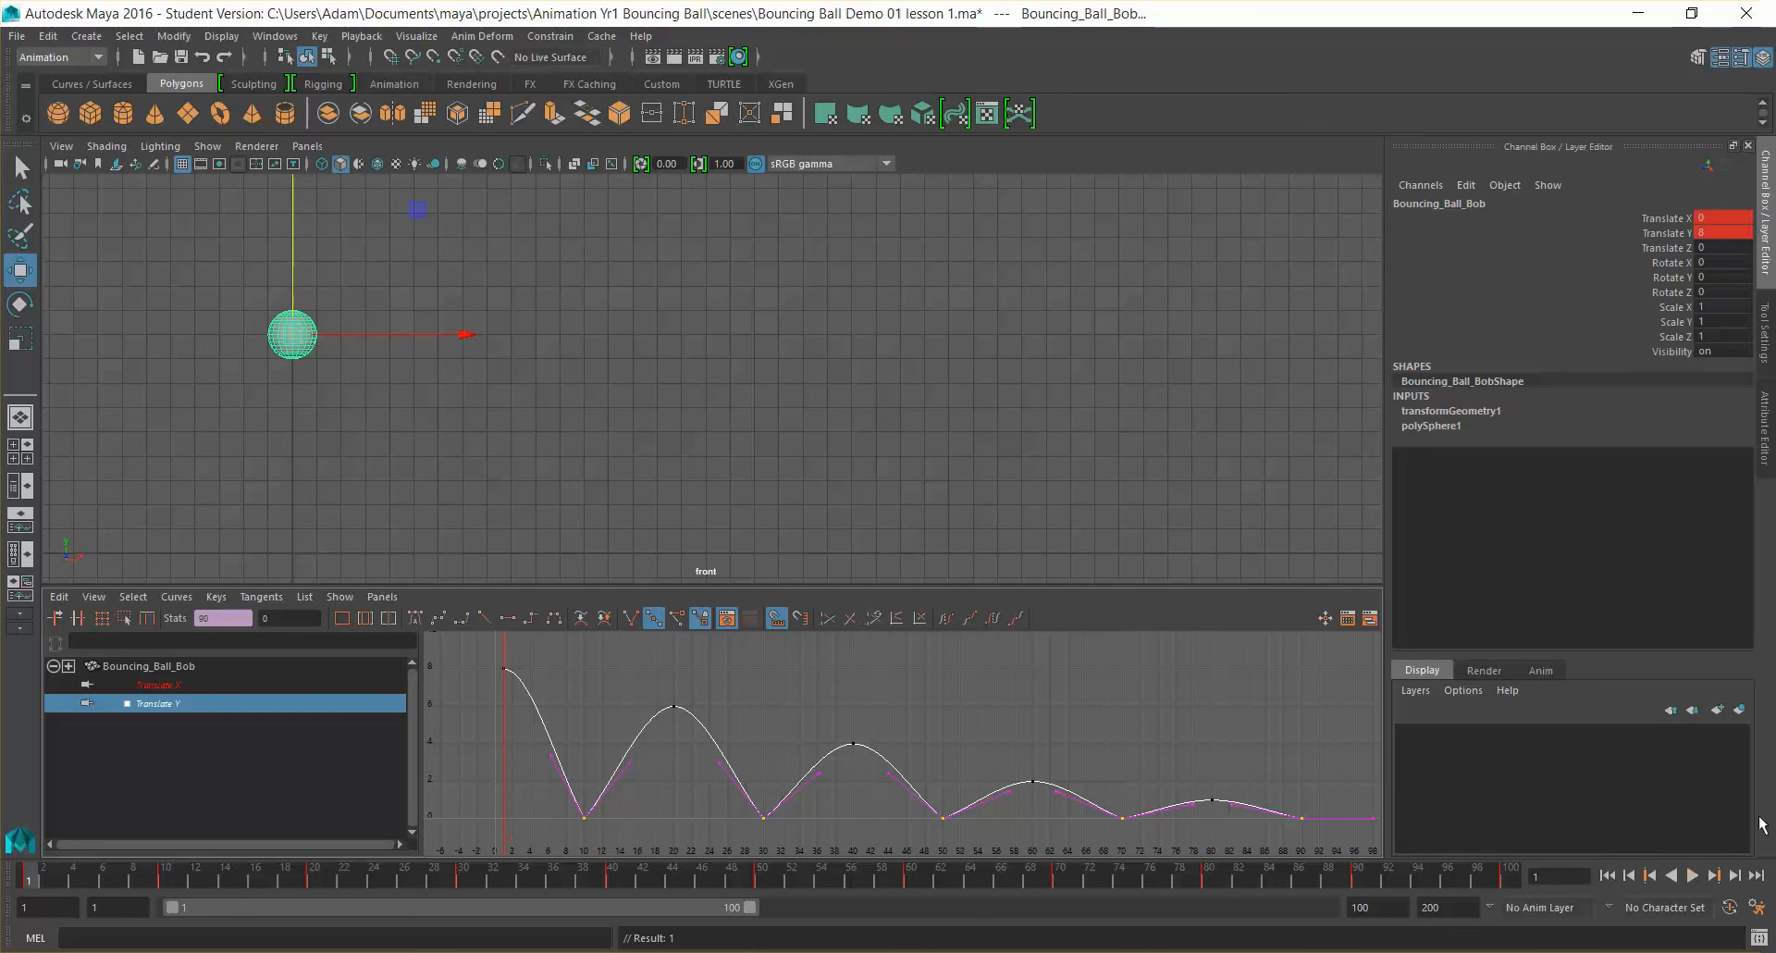
# Step: Play the animation and scrub back through the timeline to review the sharpened bounces, ending at frame 1
pyautogui.click(1692, 875)
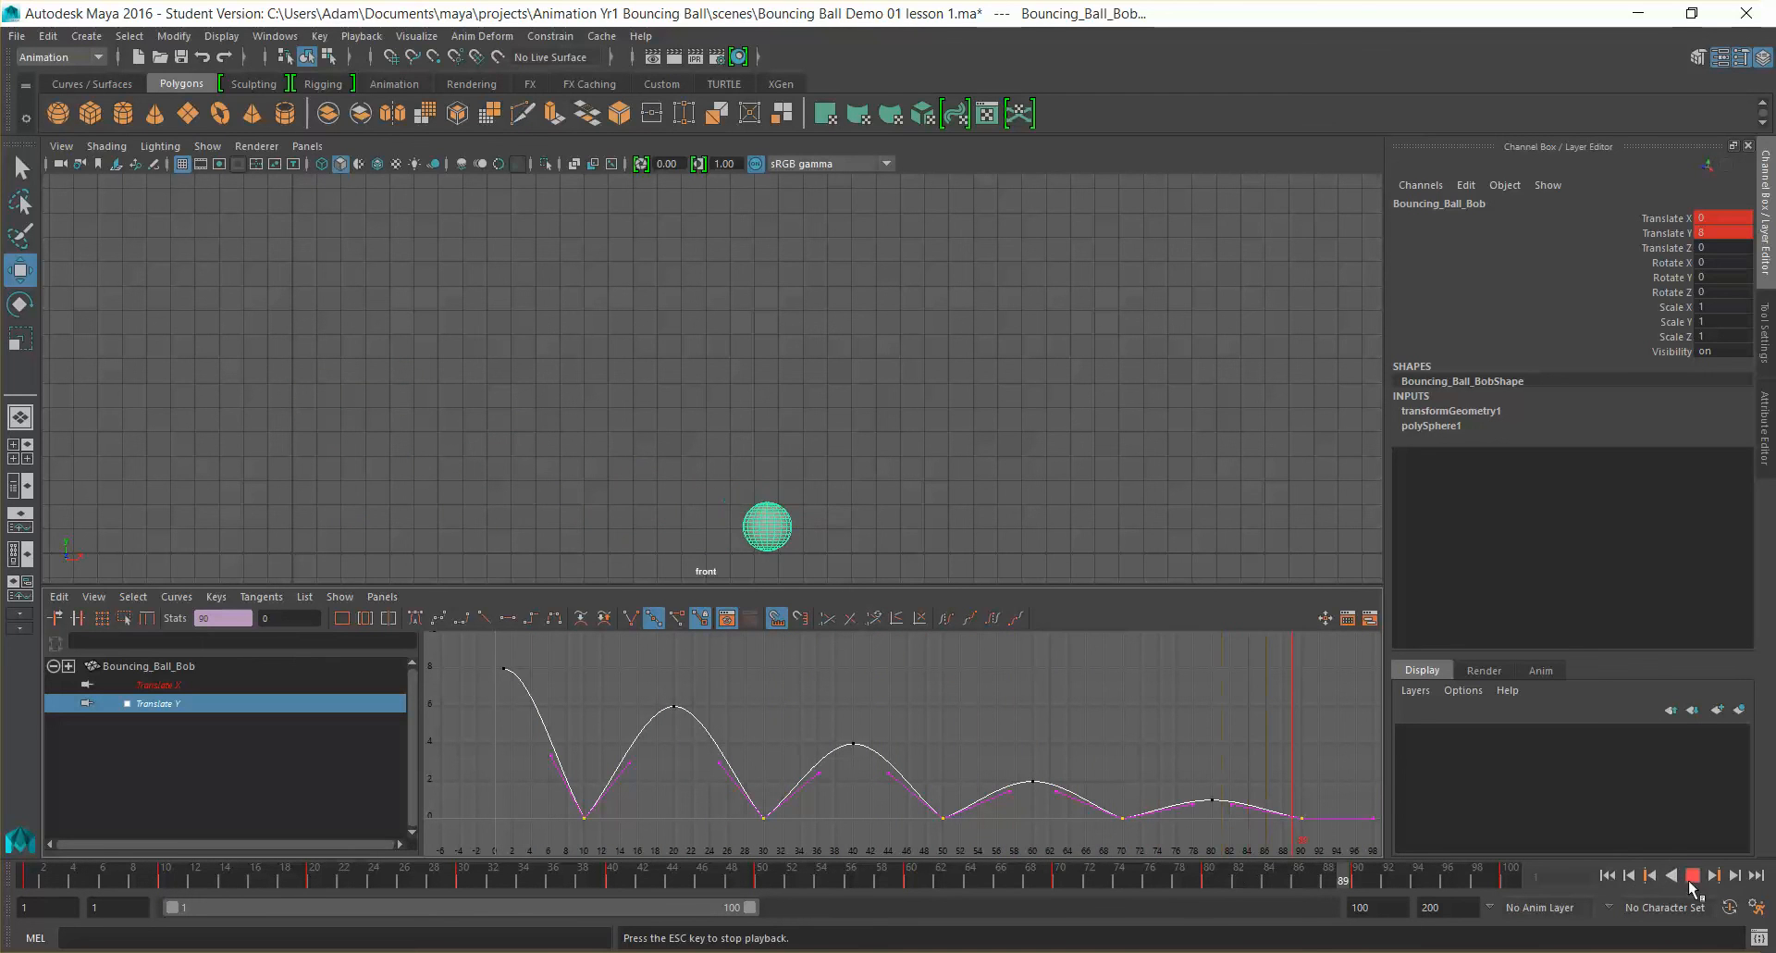
pyautogui.press('Escape')
pyautogui.moveTo(30, 880); pyautogui.dragTo(773, 936)
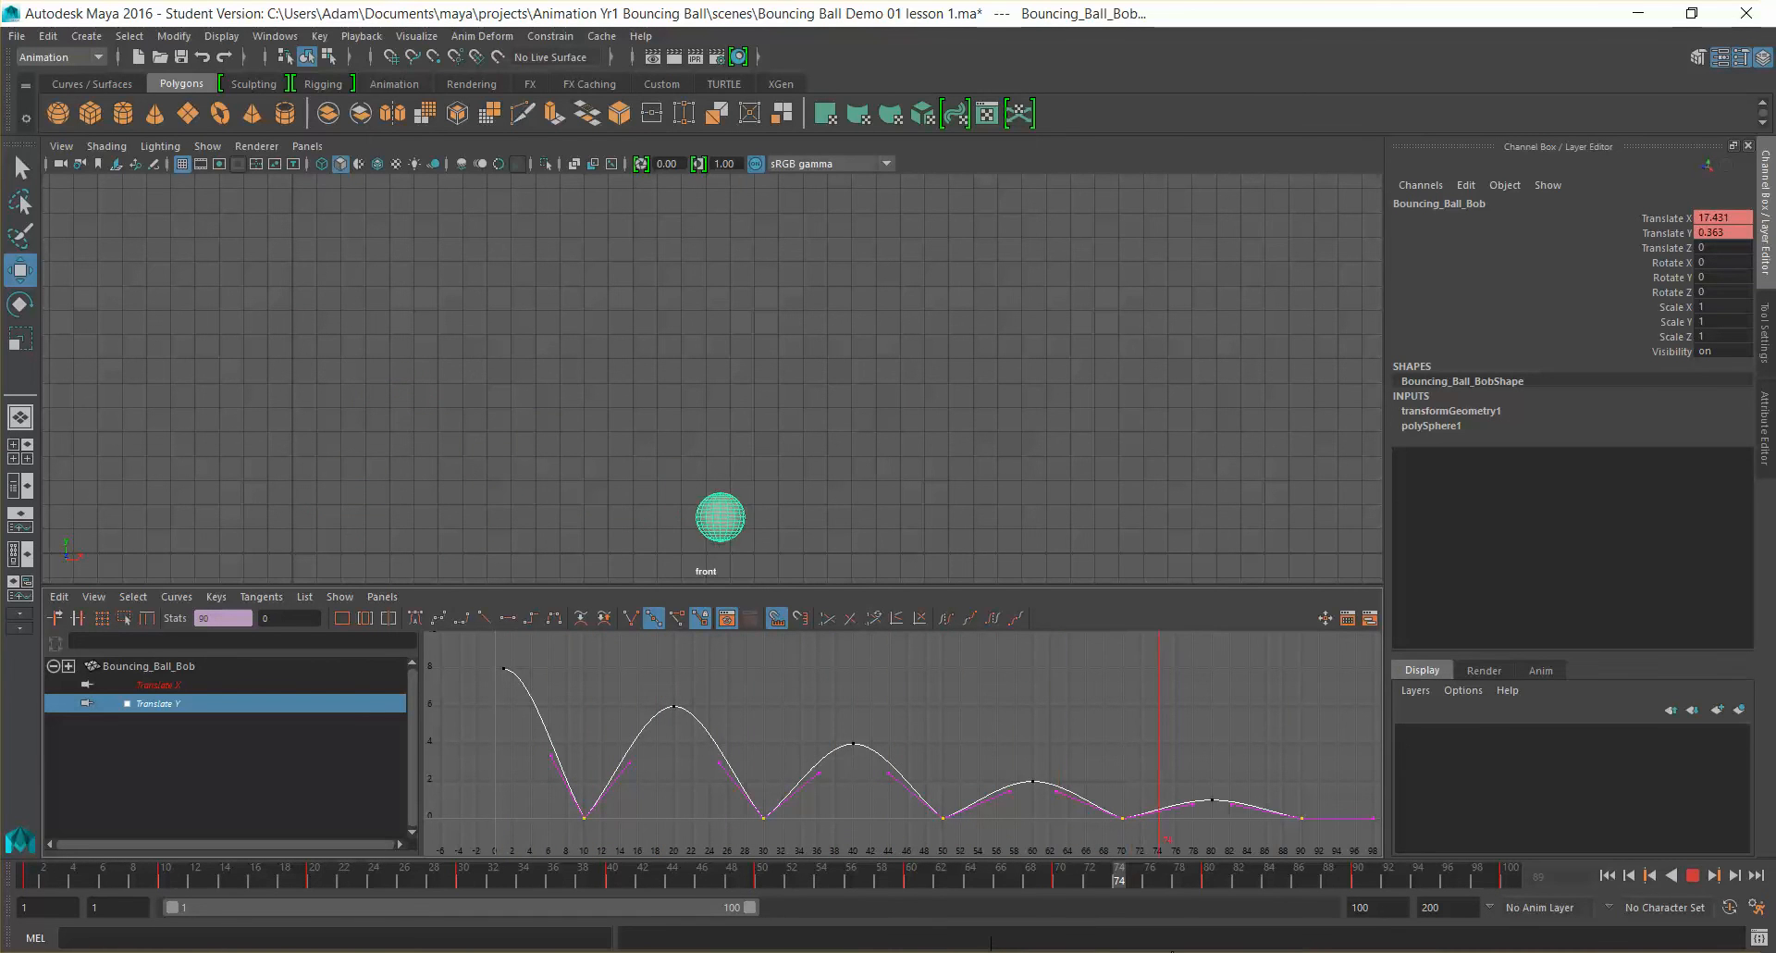
pyautogui.moveTo(1517, 951); pyautogui.dragTo(3, 823)
# Step: Show the Translate X and Translate Y curves together for Bouncing_Ball_Bob and frame them in the Graph Editor
pyautogui.click(239, 758)
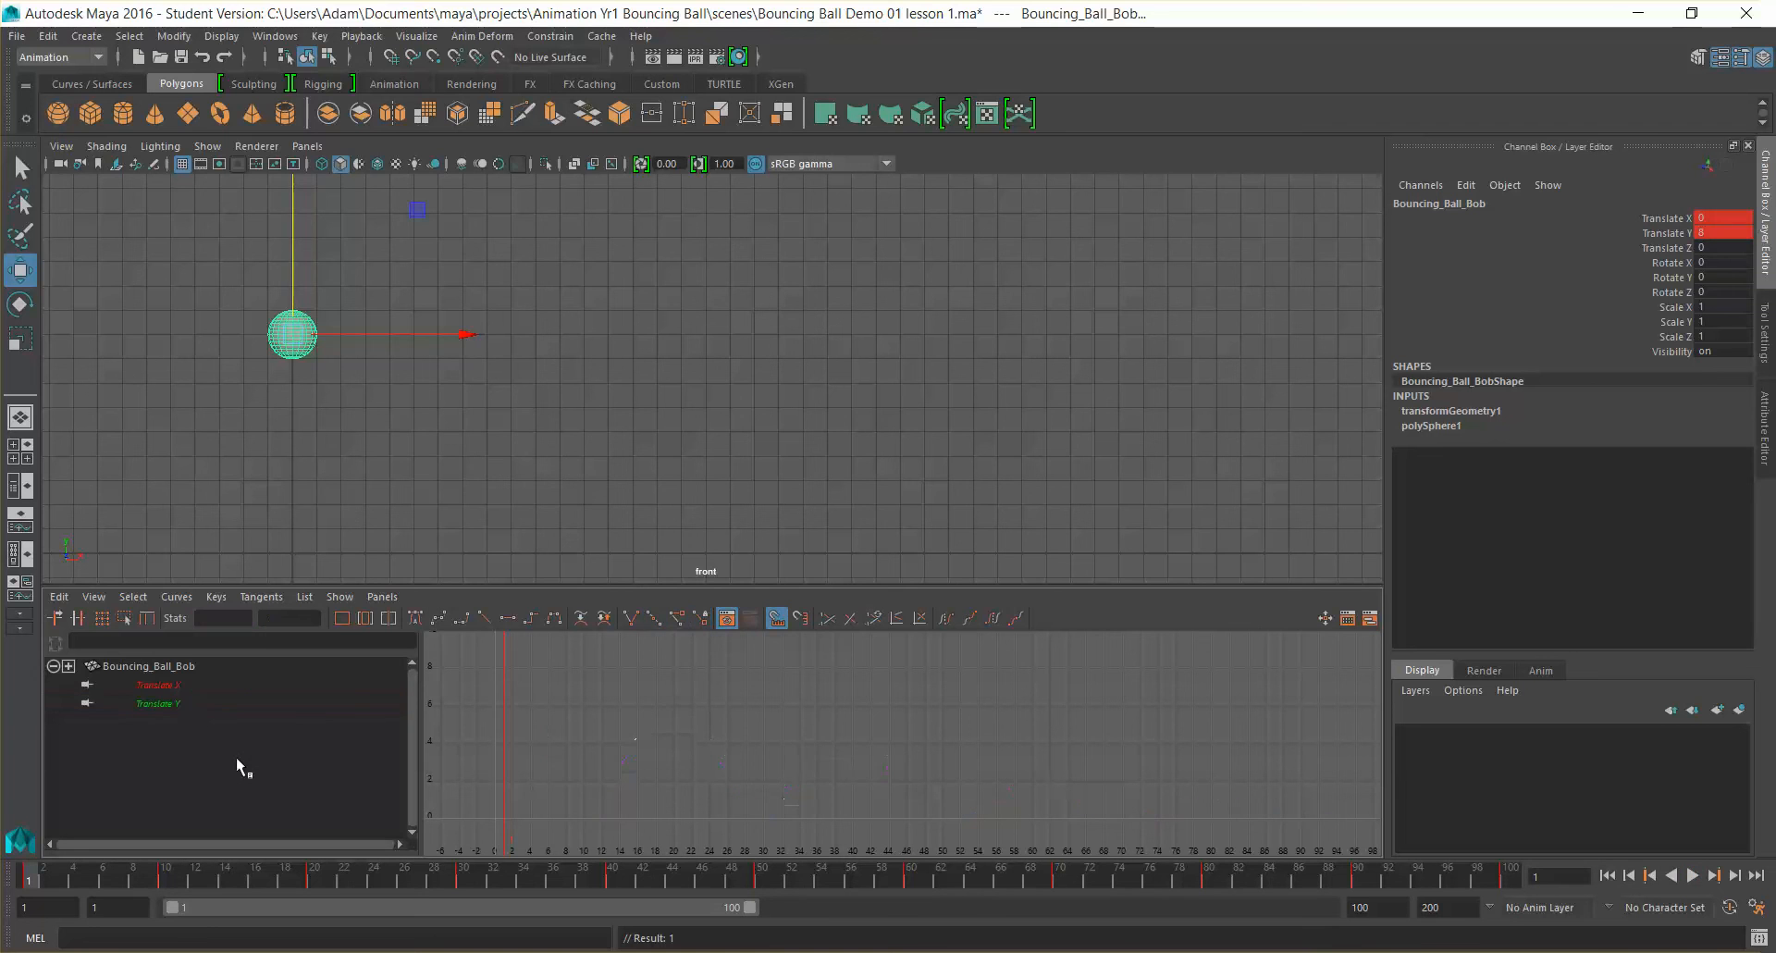
pyautogui.click(175, 691)
pyautogui.click(175, 702)
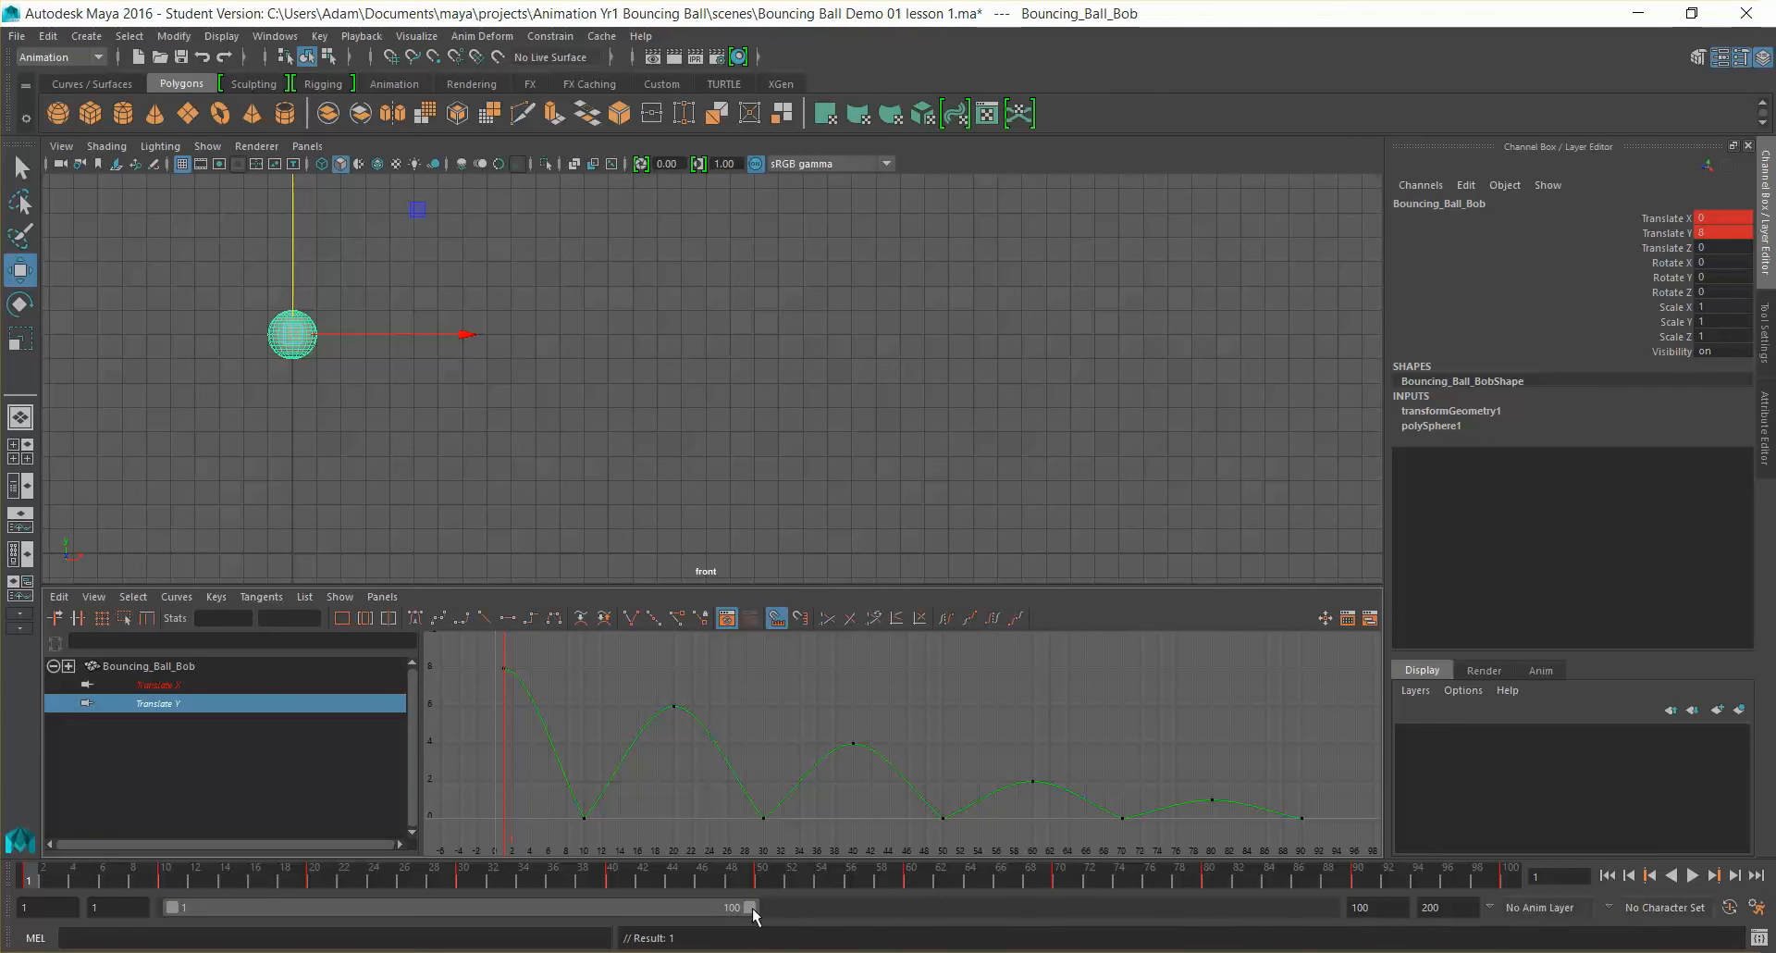
pyautogui.click(237, 667)
pyautogui.press('f')
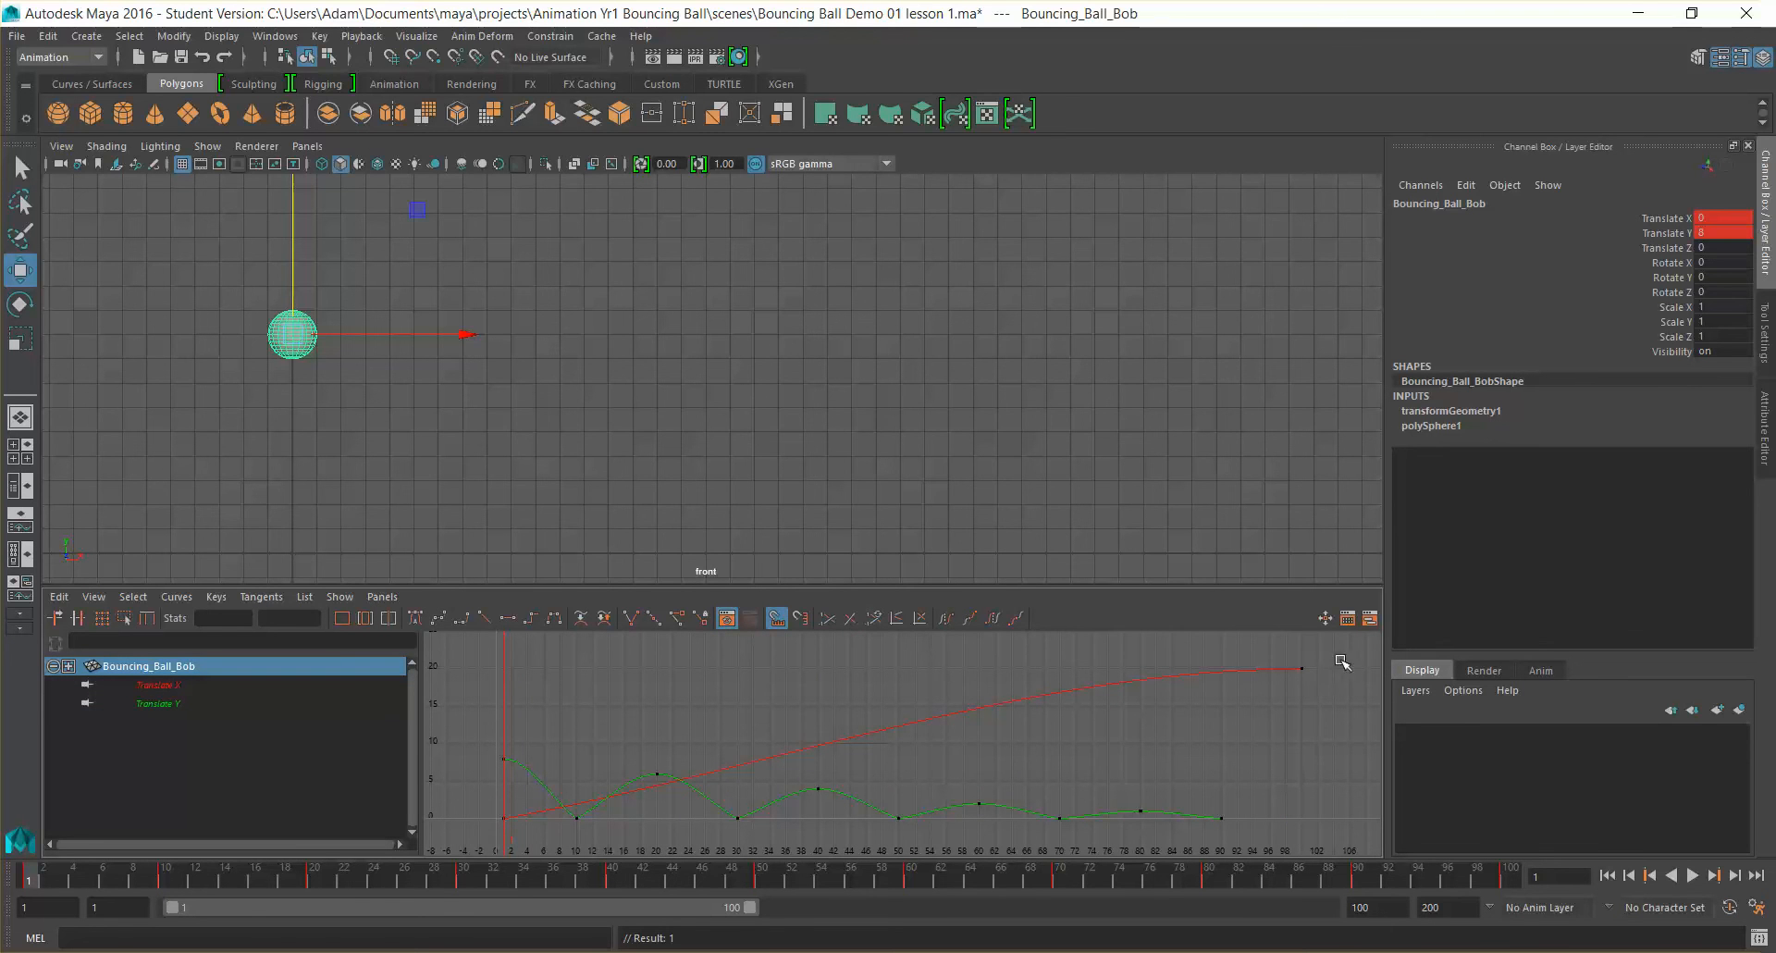
# Step: Go to frame 100 and extend the playback range's end to frame 150
pyautogui.click(1510, 874)
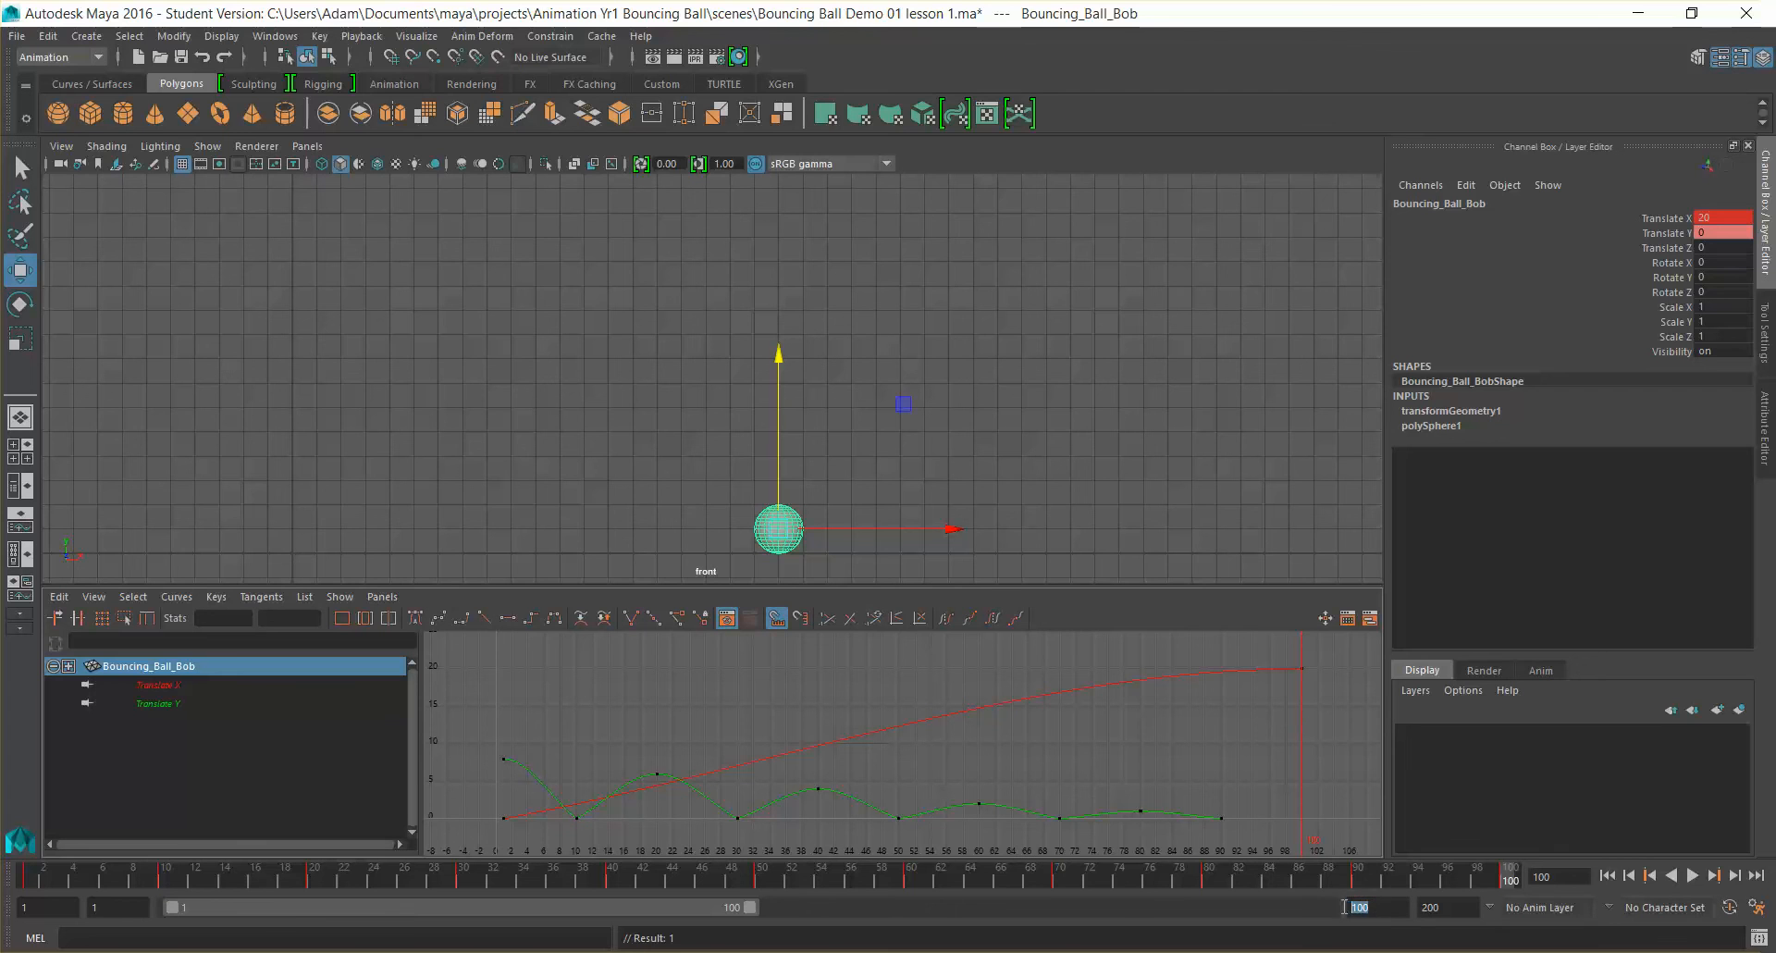
pyautogui.write('0')
pyautogui.press('Return')
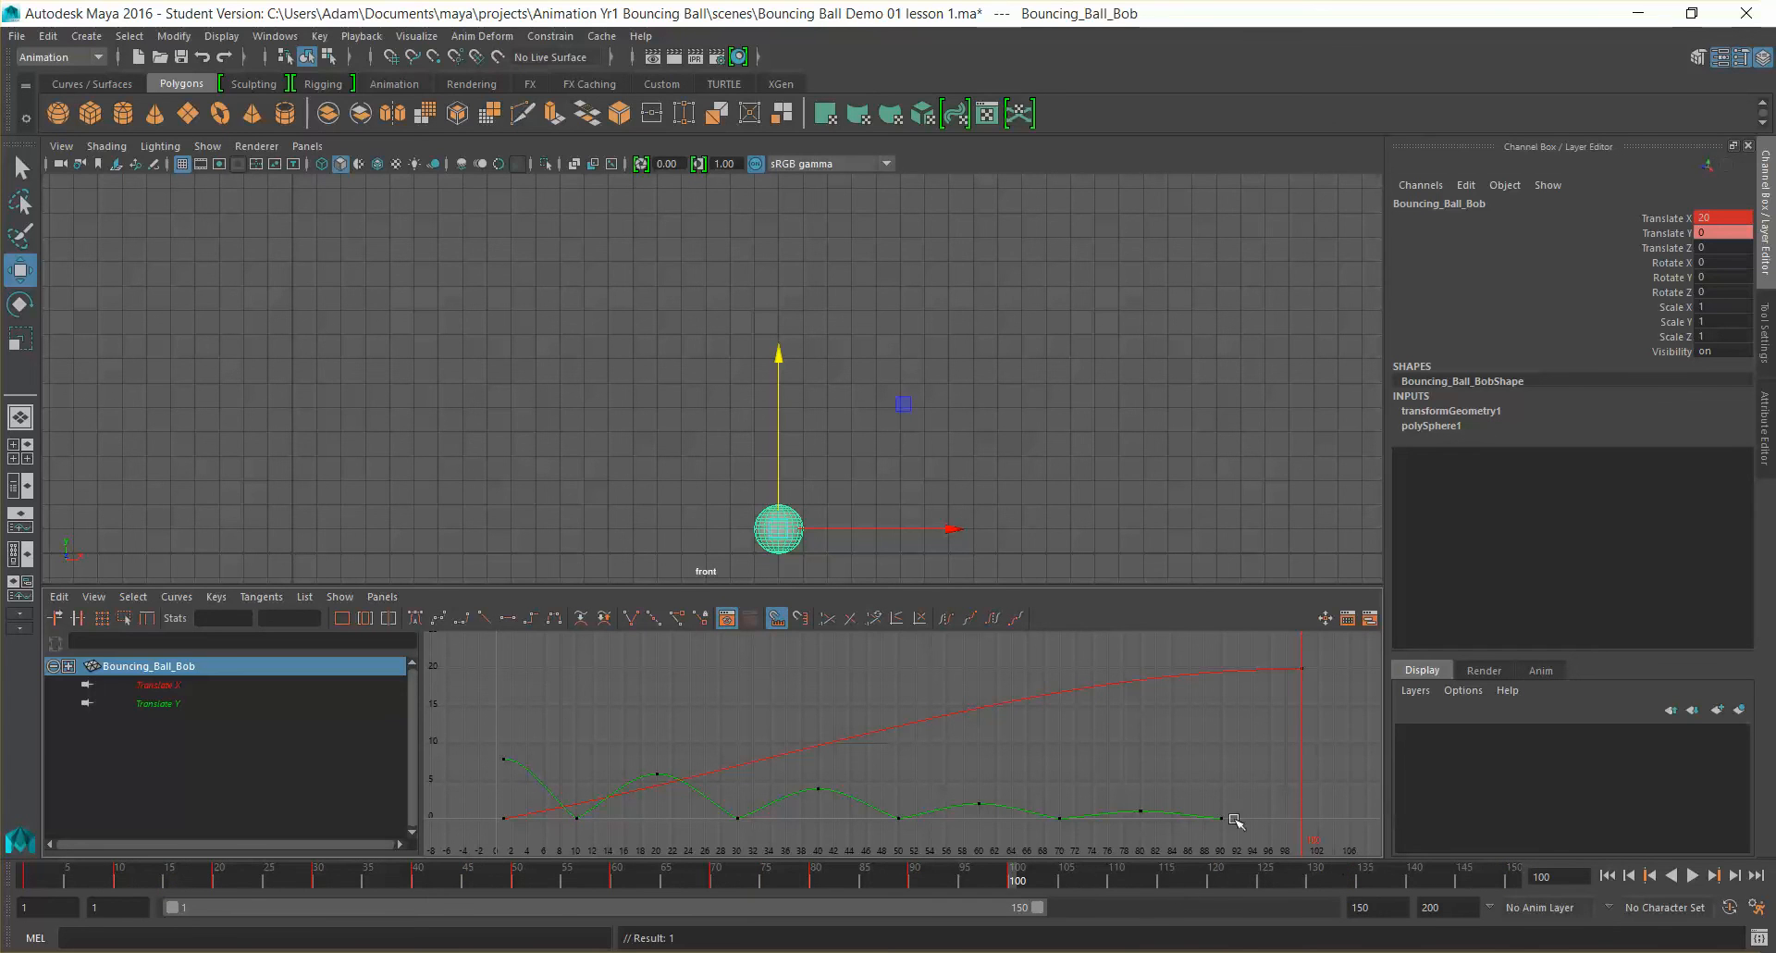
pyautogui.hotkey('alt', 'v')
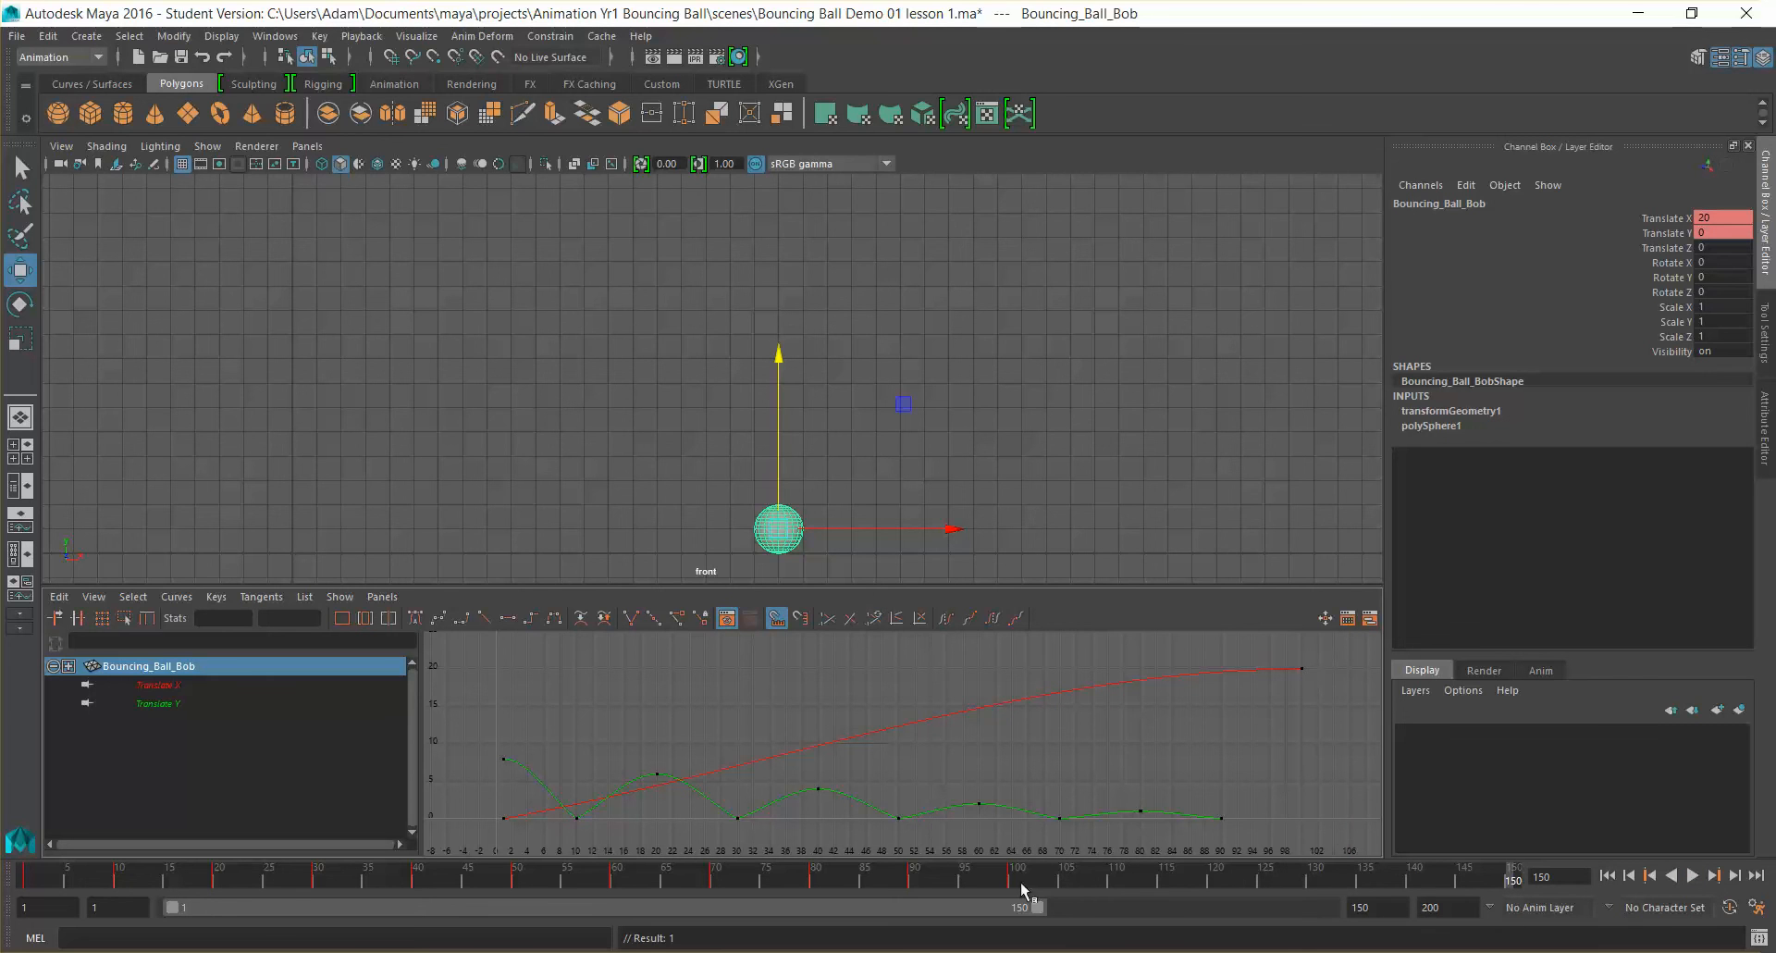
# Step: At frame 150, set the ball's Translate X to 25 and key only that channel
pyautogui.moveTo(1317, 654); pyautogui.dragTo(1279, 694)
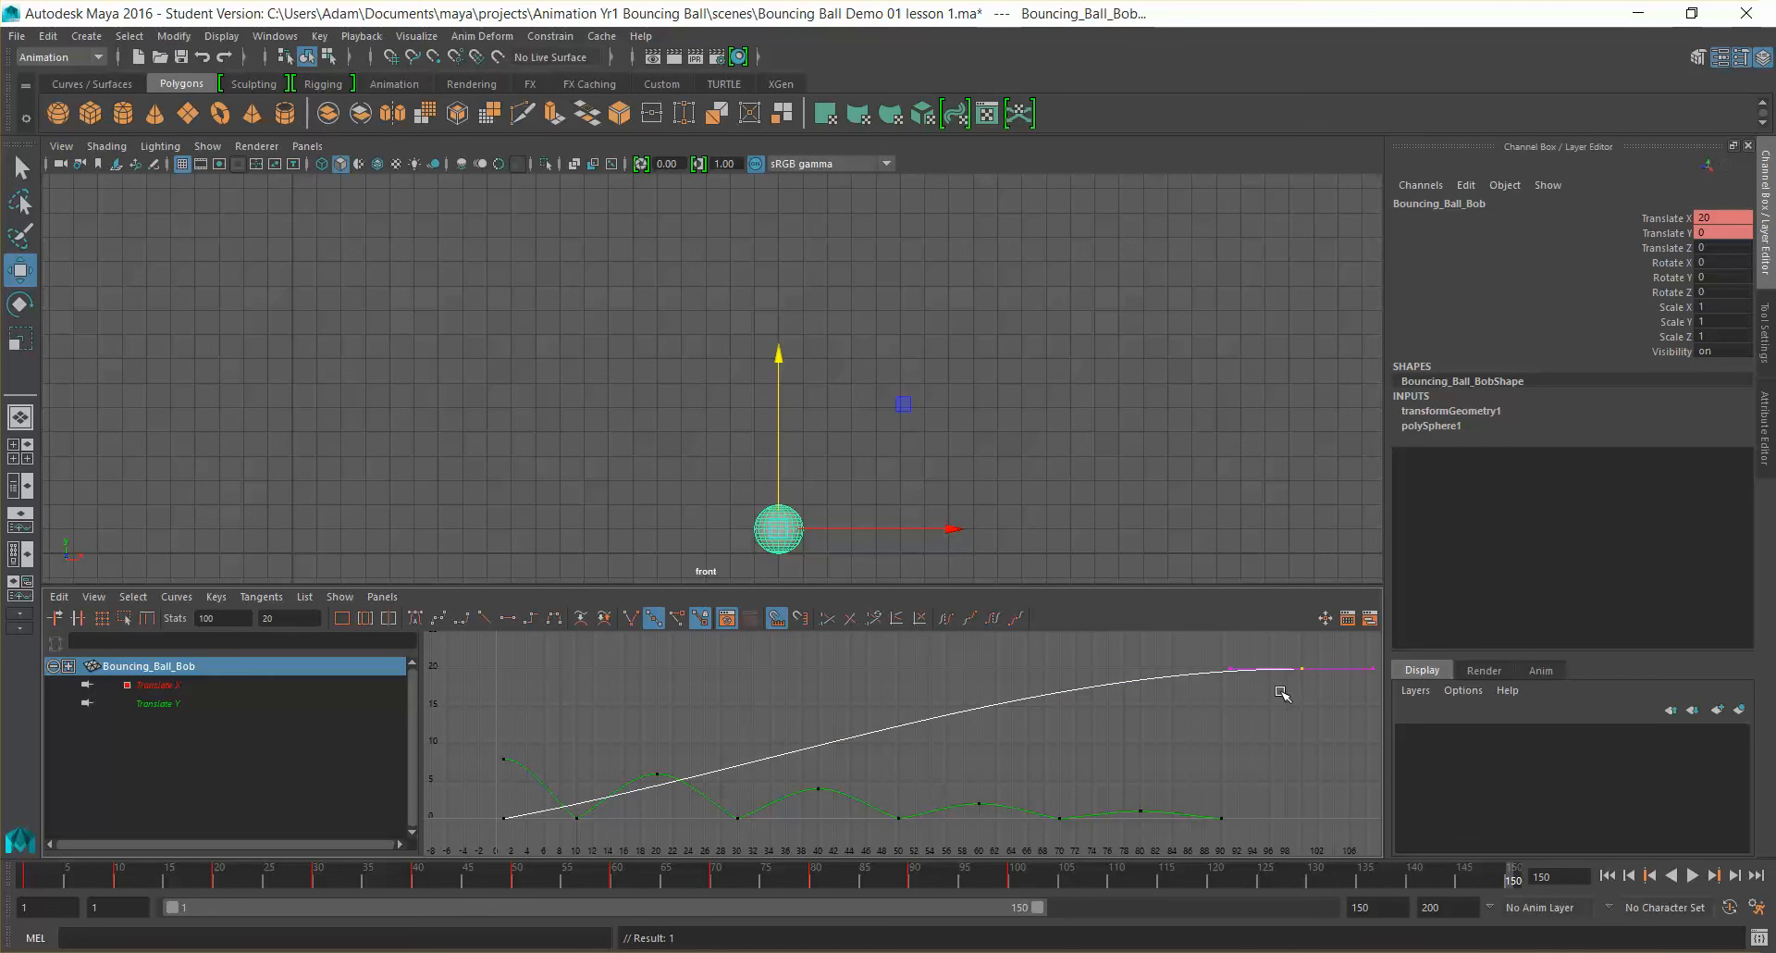
pyautogui.click(1018, 879)
pyautogui.click(1724, 218)
pyautogui.write('25')
pyautogui.press('Return')
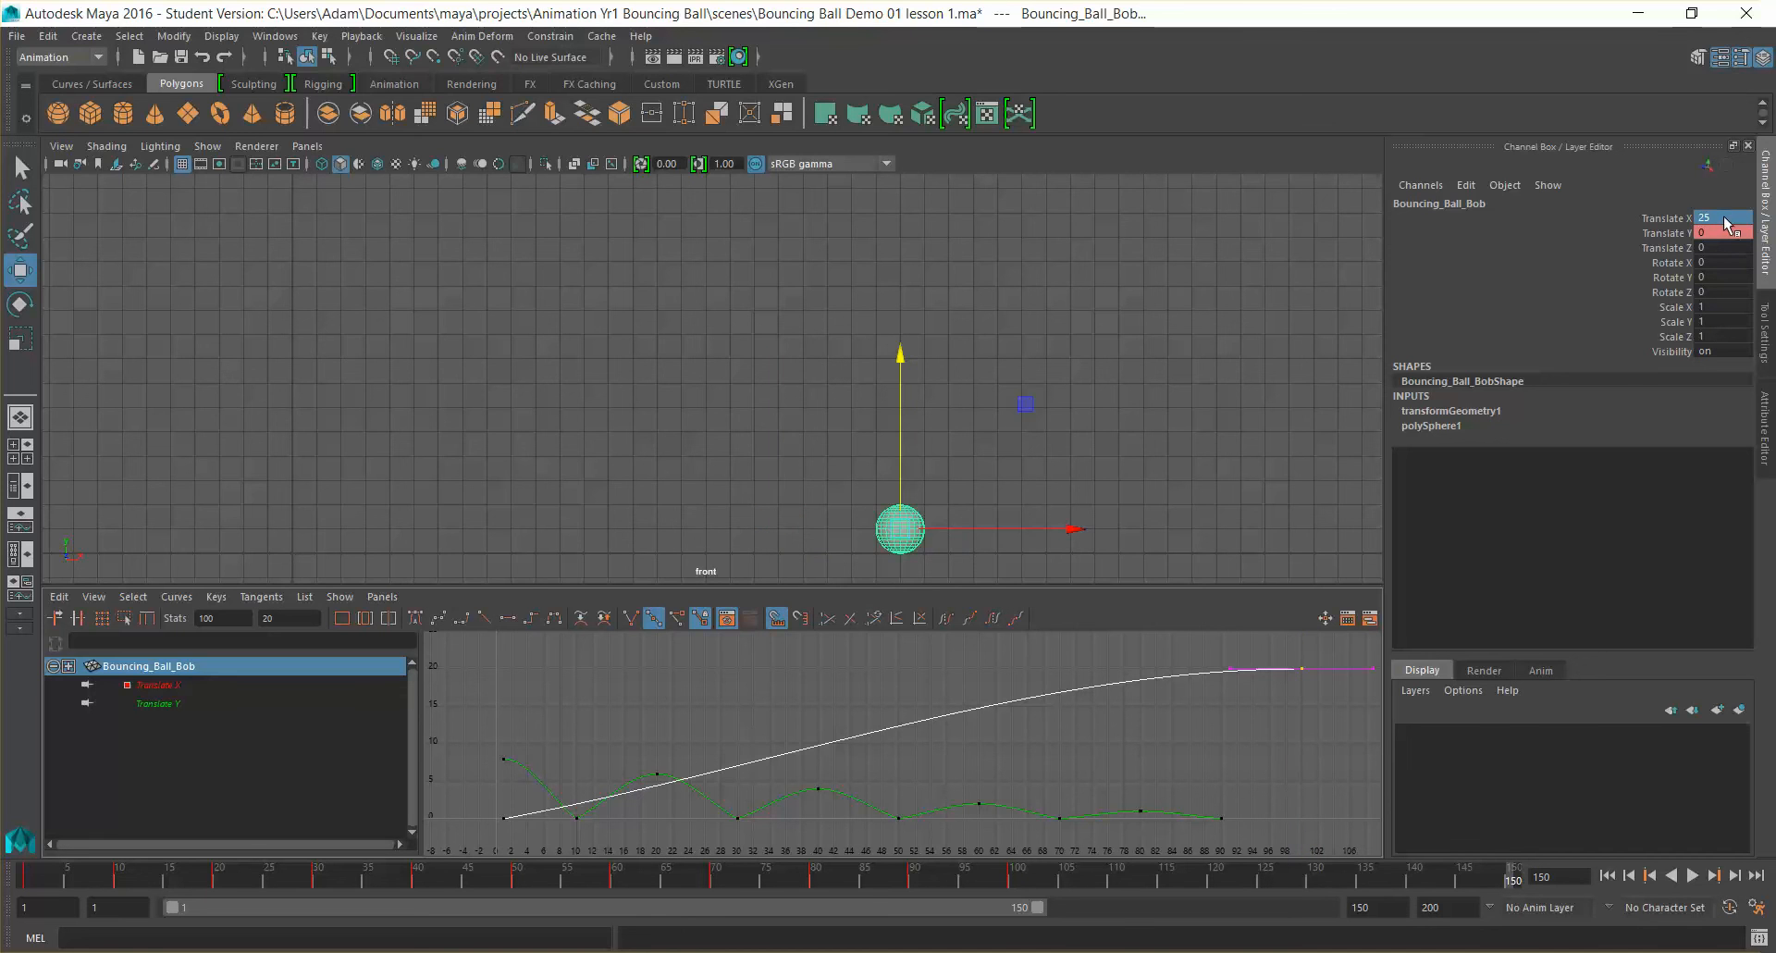
pyautogui.click(1665, 219)
pyautogui.rightClick(1664, 218)
pyautogui.click(1609, 243)
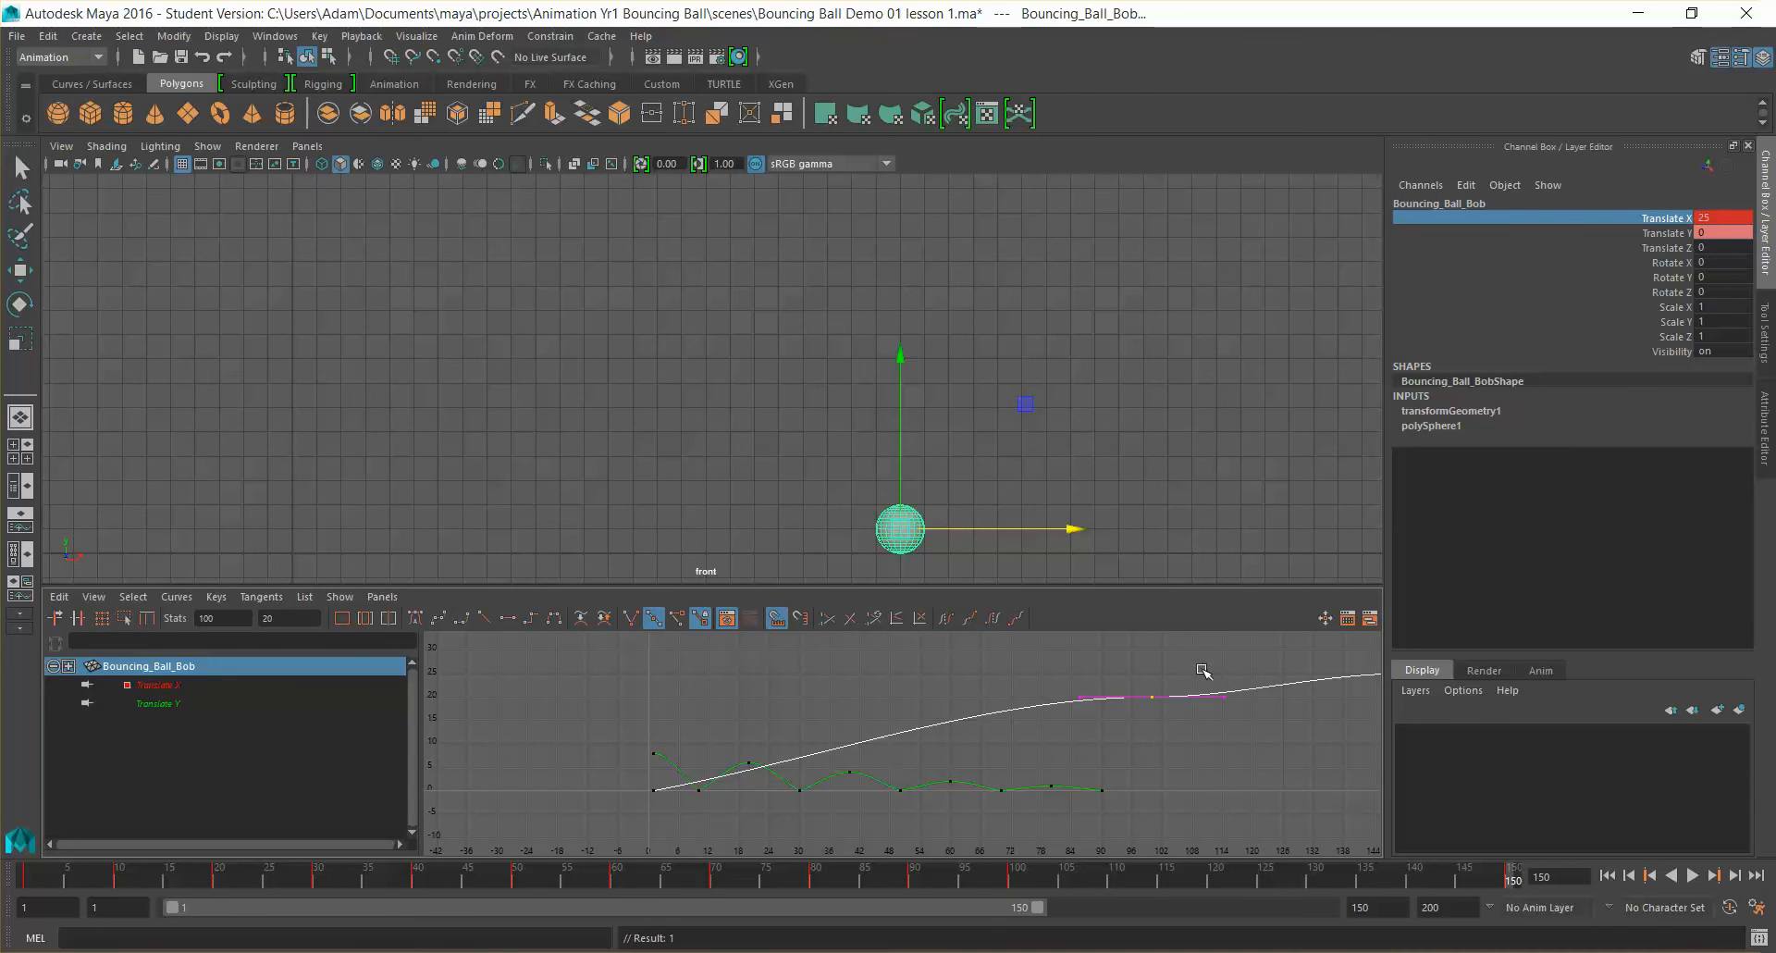
# Step: Delete the Translate X key at frame 100, frame all curves and play the animation to check the longer travel
pyautogui.click(1133, 717)
pyautogui.press('a')
pyautogui.scroll(3, 1240, 699)
pyautogui.keyDown('alt'); pyautogui.moveTo(1245, 722); pyautogui.dragTo(1103, 731); pyautogui.keyUp('alt')
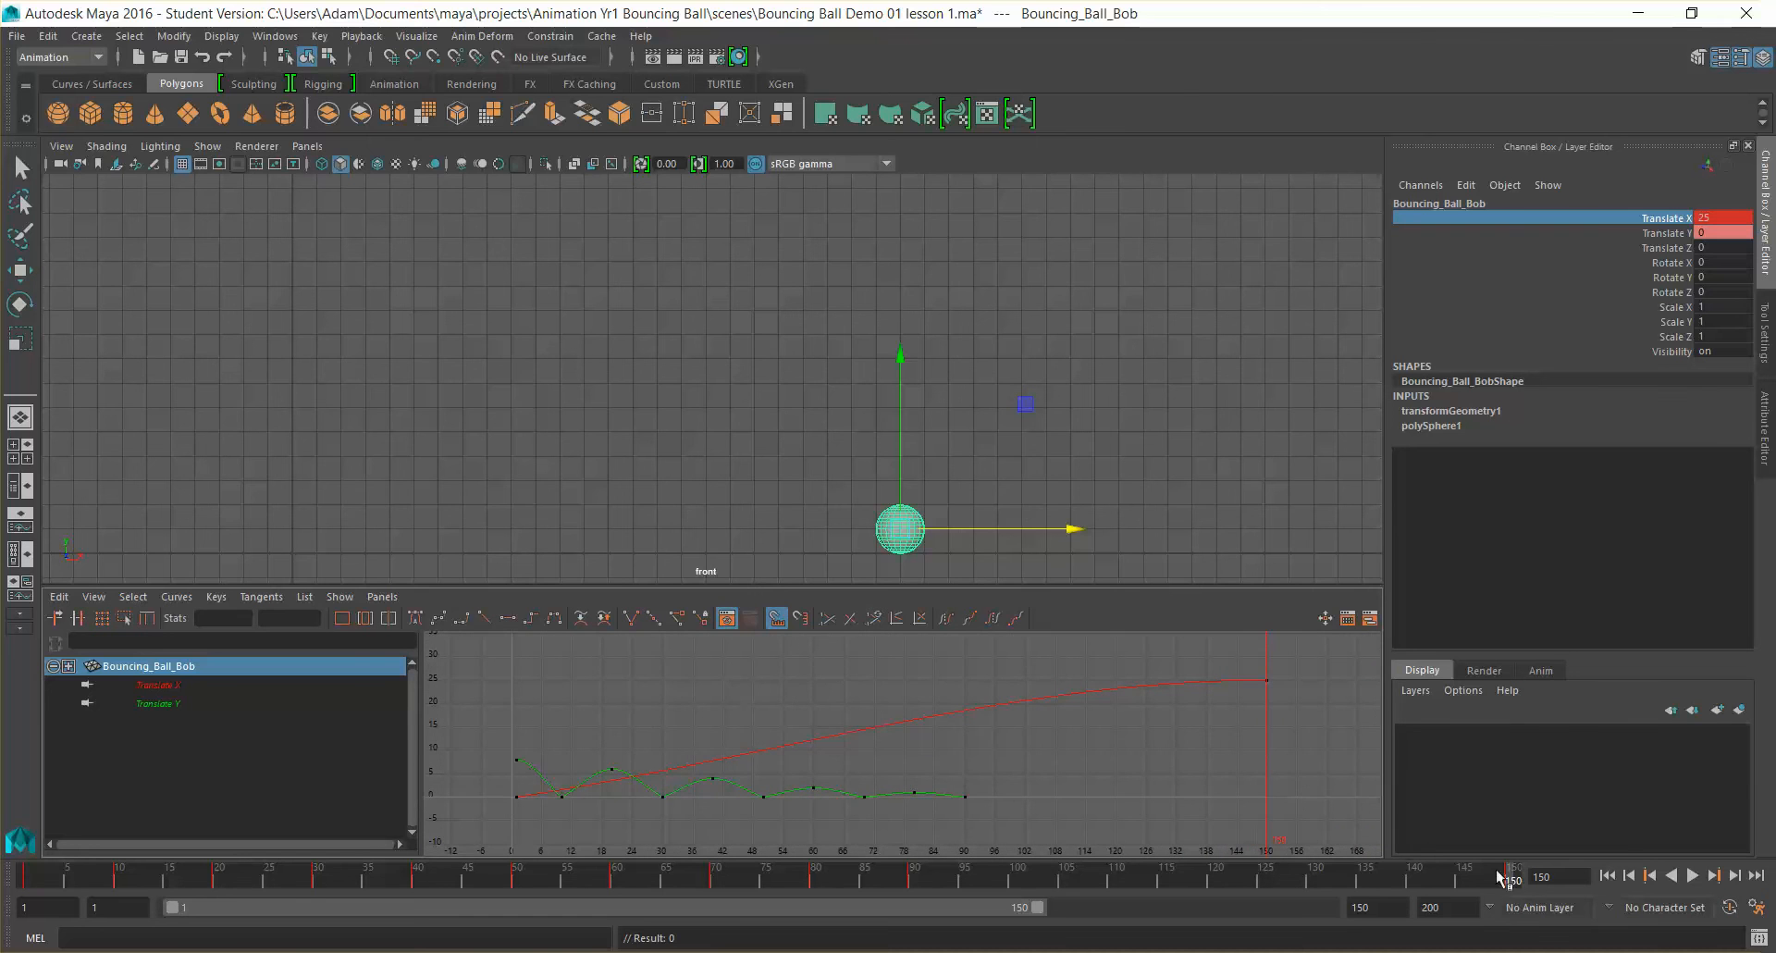
pyautogui.click(1693, 875)
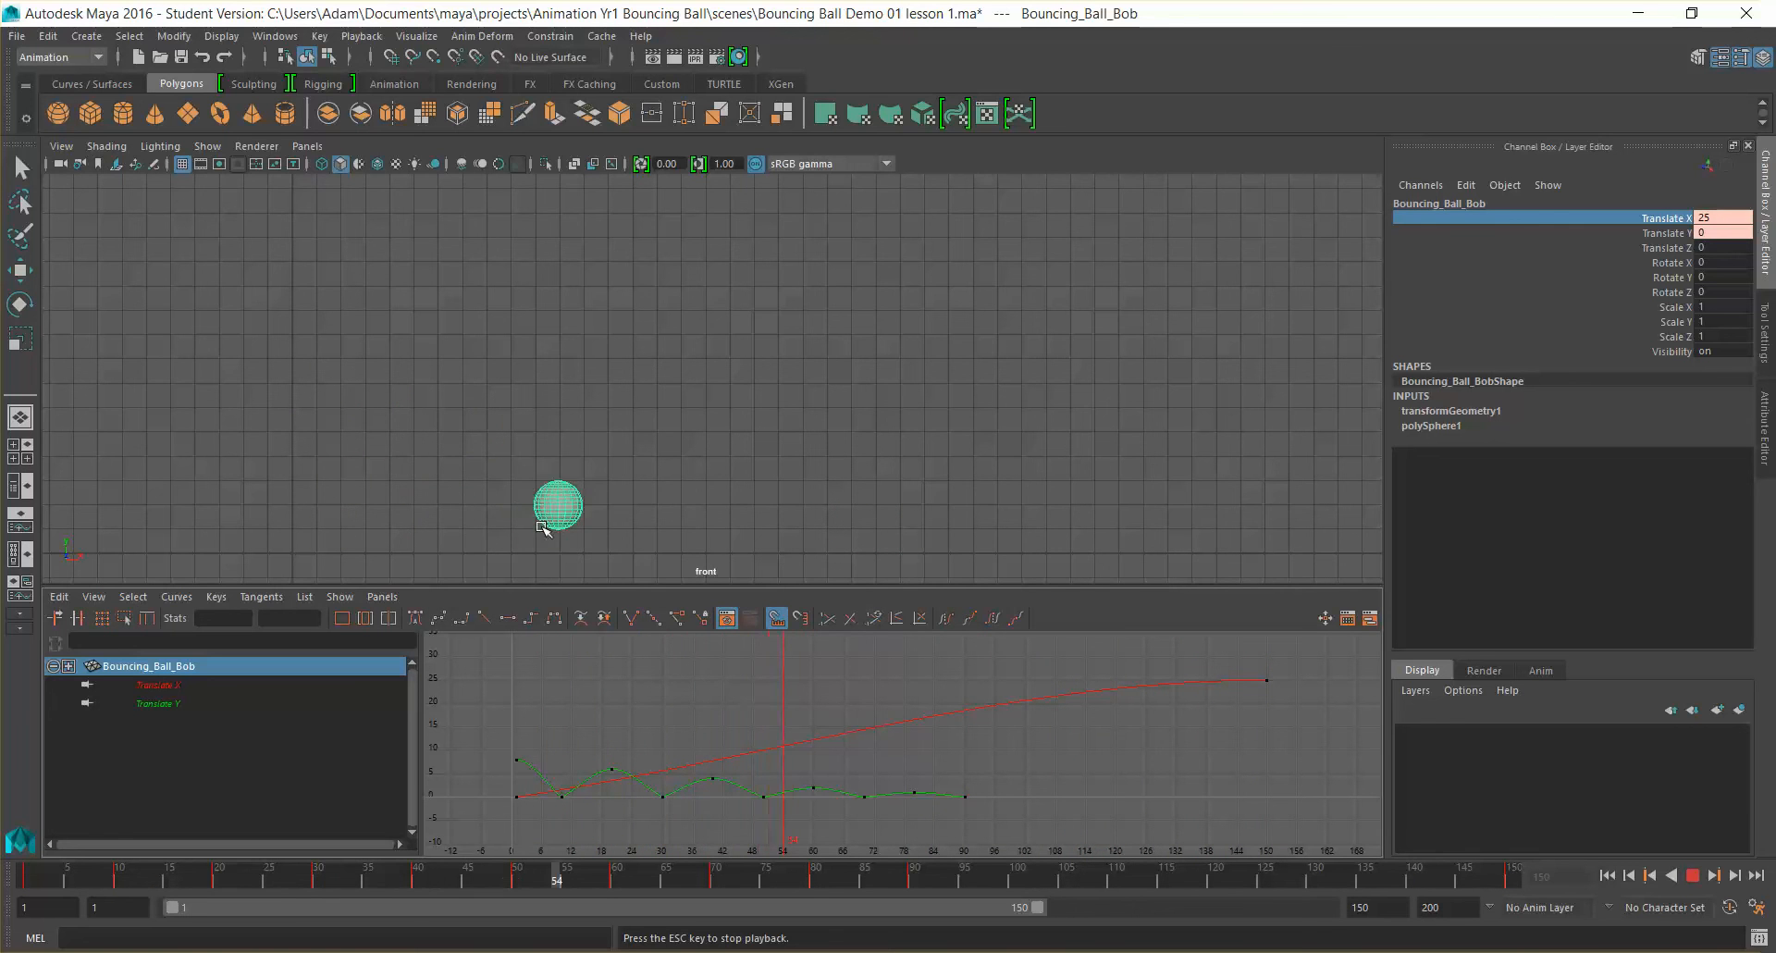
pyautogui.click(1692, 875)
# Step: At frame 90, set the ball's Translate X to 20 and key only that channel
pyautogui.moveTo(877, 879)
pyautogui.mouseDown()
pyautogui.moveTo(929, 877)
pyautogui.moveTo(139, 877)
pyautogui.moveTo(925, 896)
pyautogui.moveTo(912, 906)
pyautogui.mouseUp()
pyautogui.click(1722, 219)
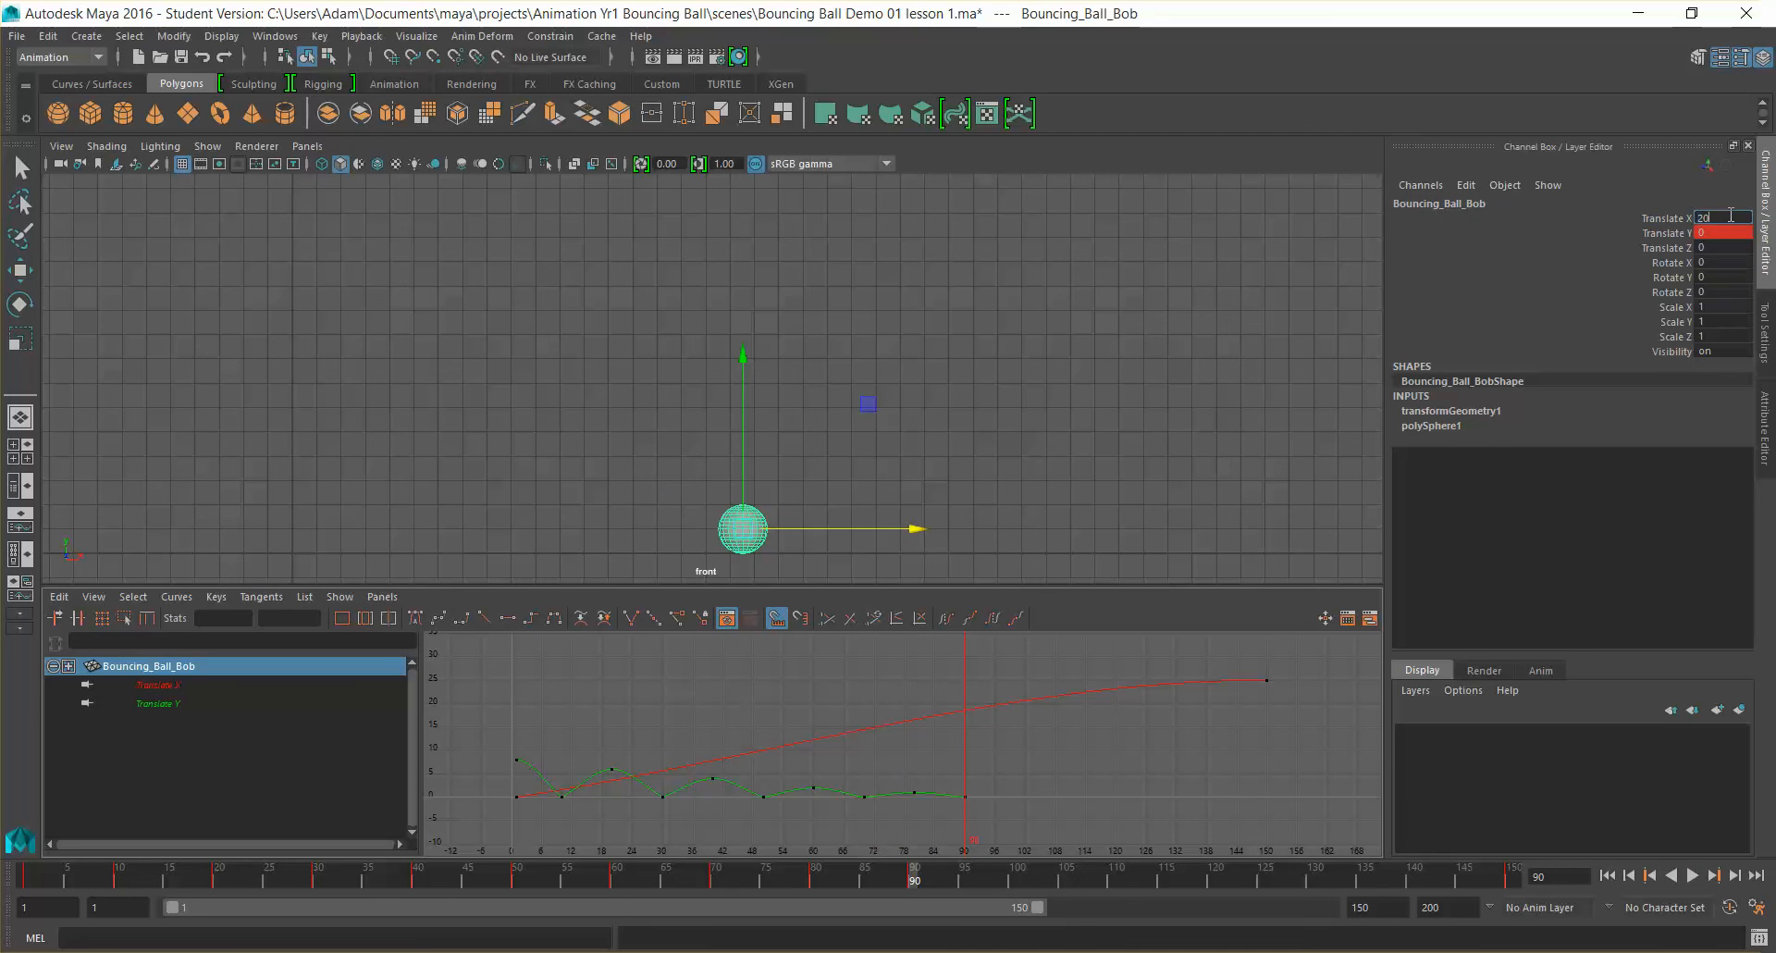
pyautogui.write('20')
pyautogui.press('Return')
pyautogui.click(1680, 219)
pyautogui.rightClick(1679, 222)
pyautogui.click(1684, 248)
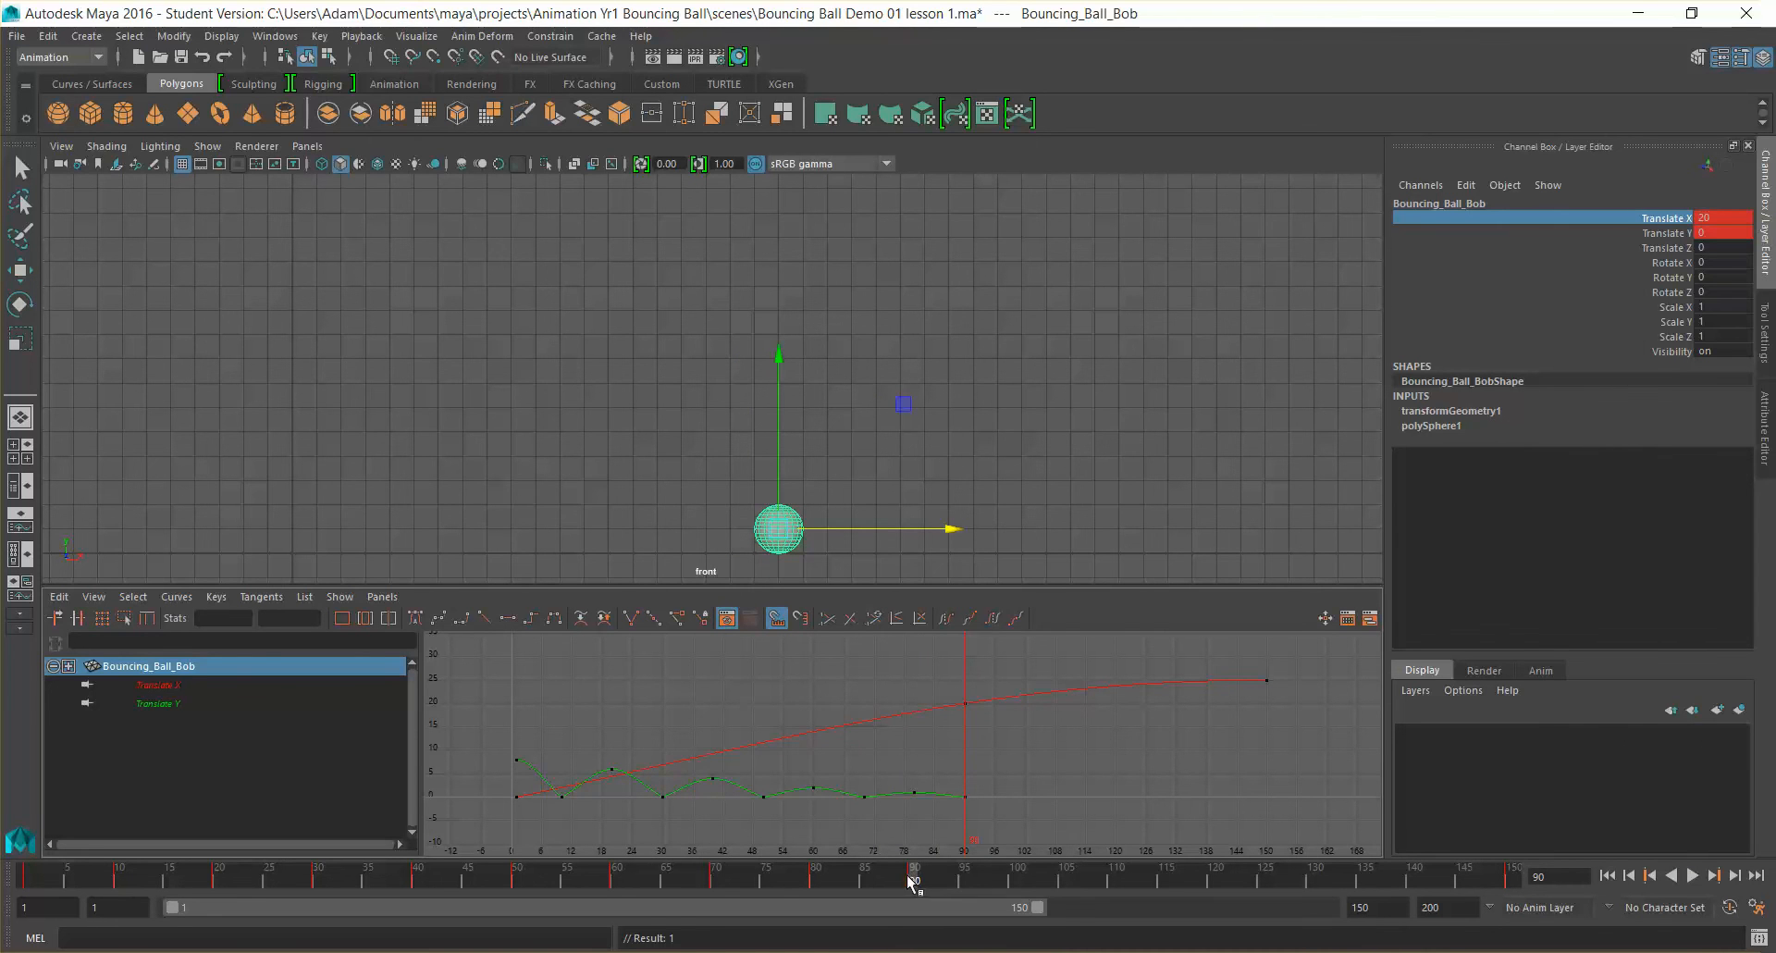
# Step: Play the animation and scrub between frames 1 and 80 to examine the timing of the smaller final bounces
pyautogui.click(1691, 875)
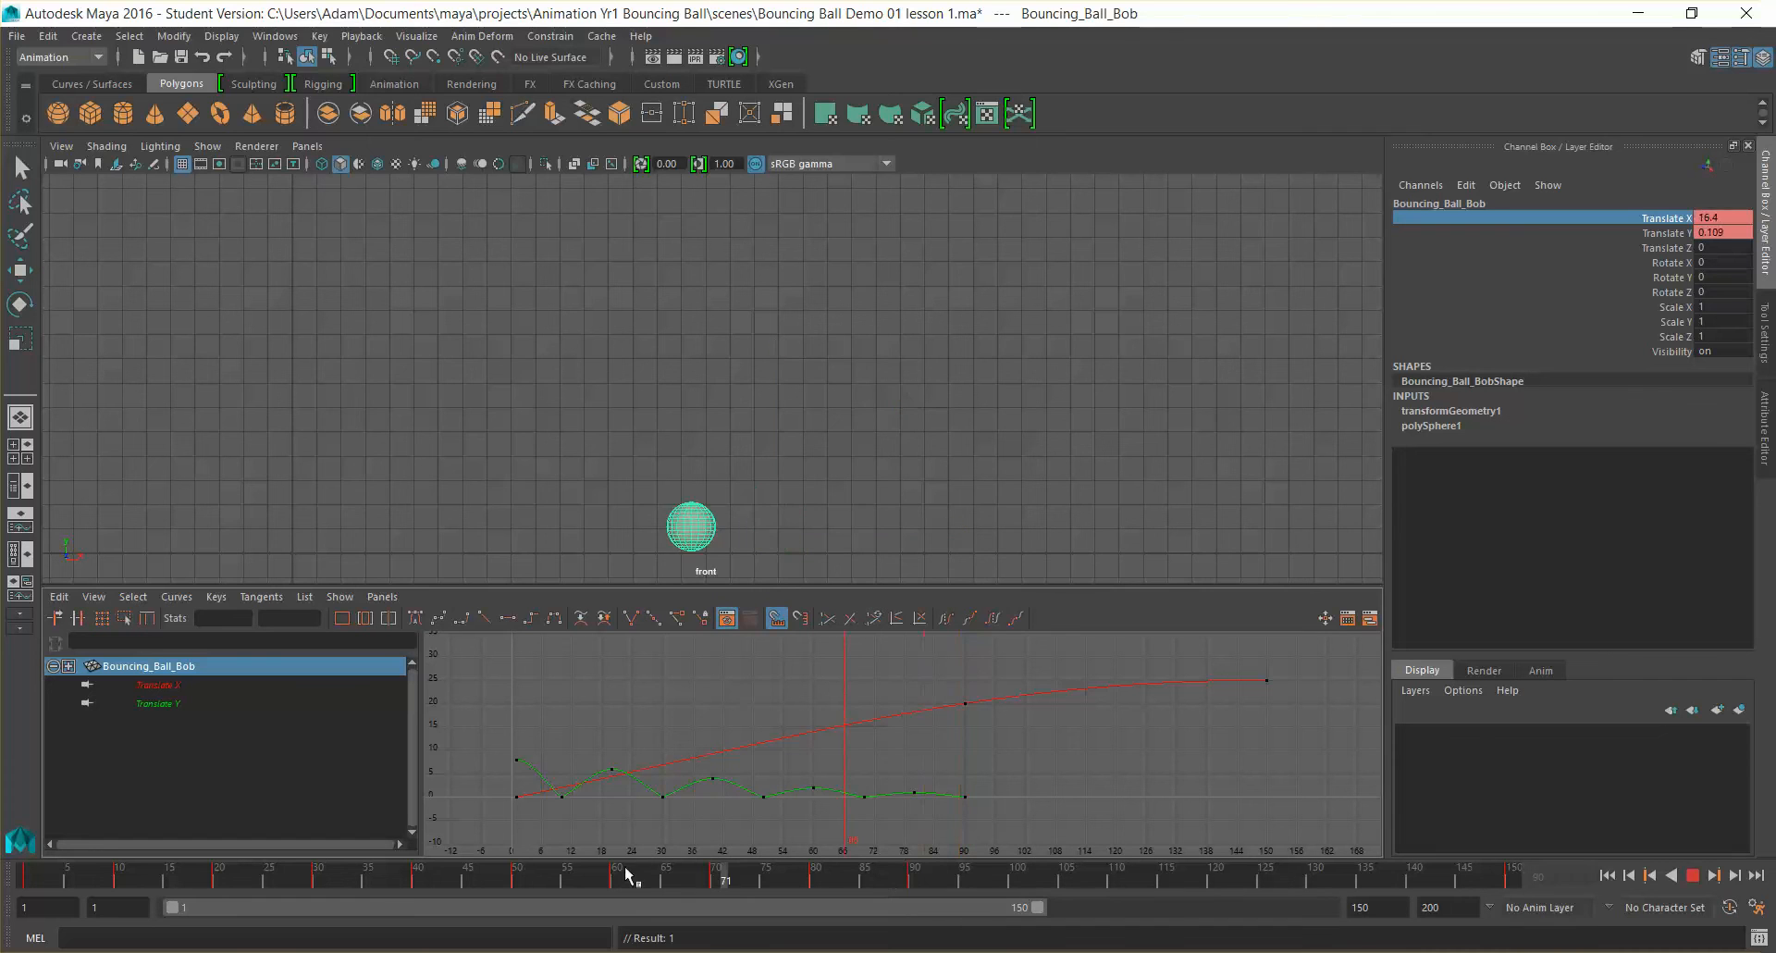
pyautogui.click(1692, 874)
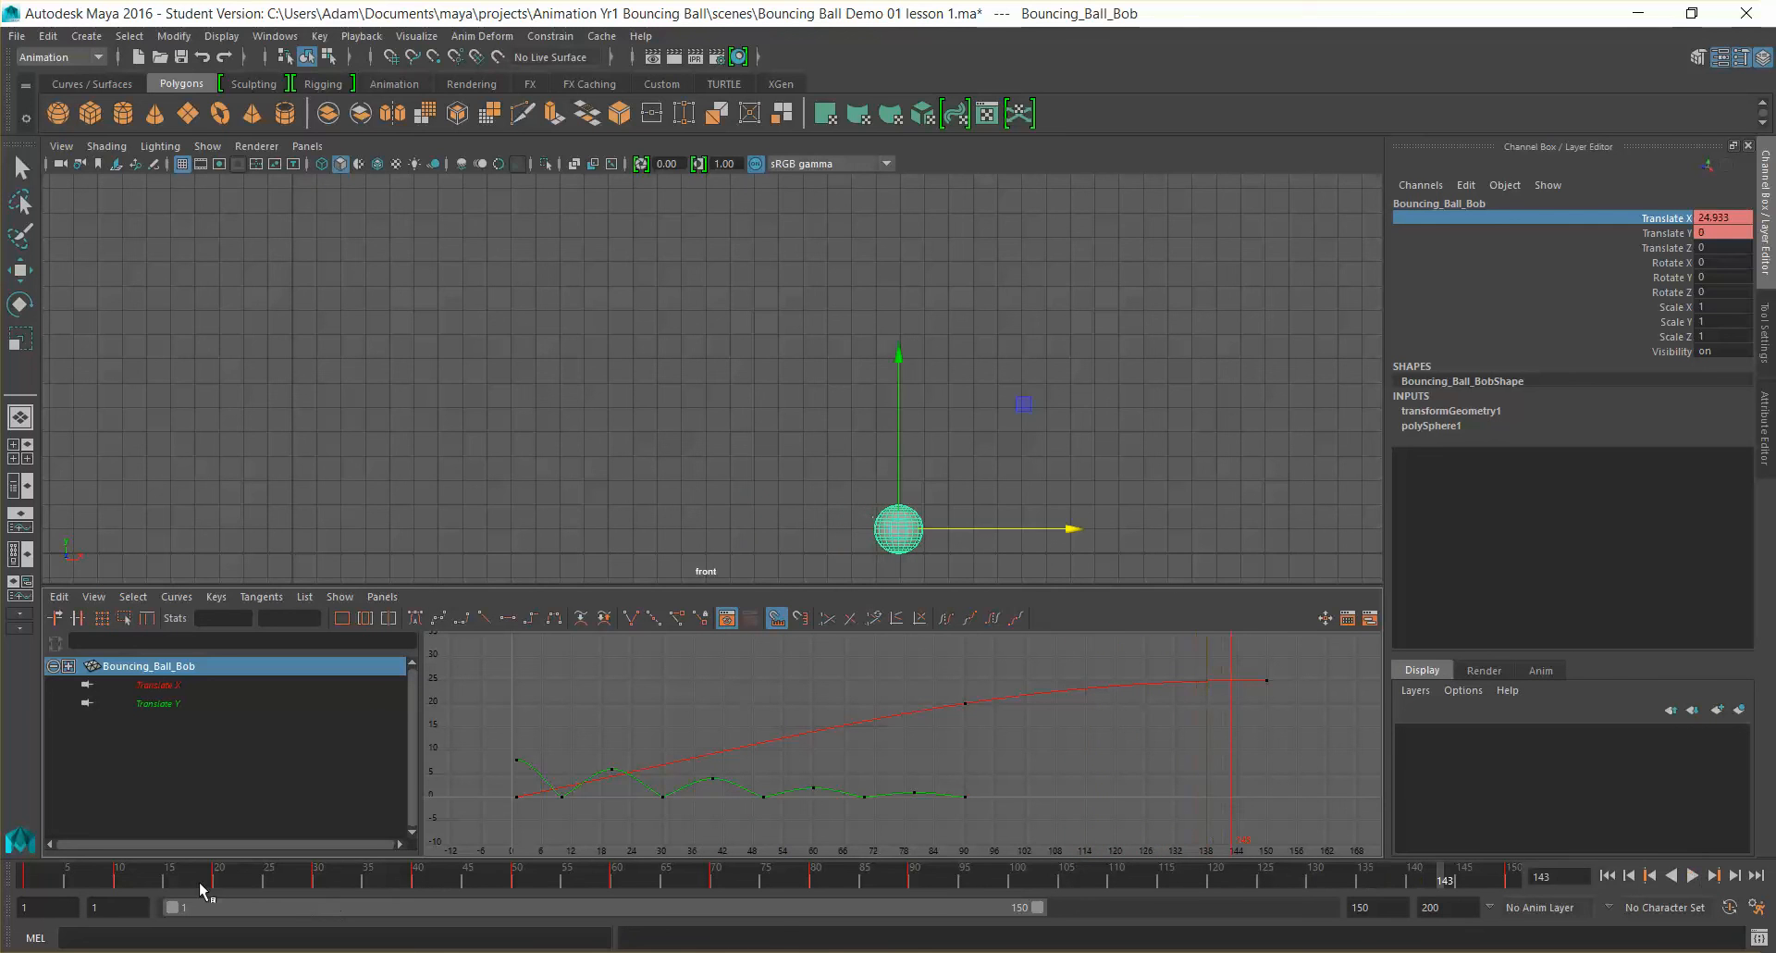
pyautogui.click(28, 887)
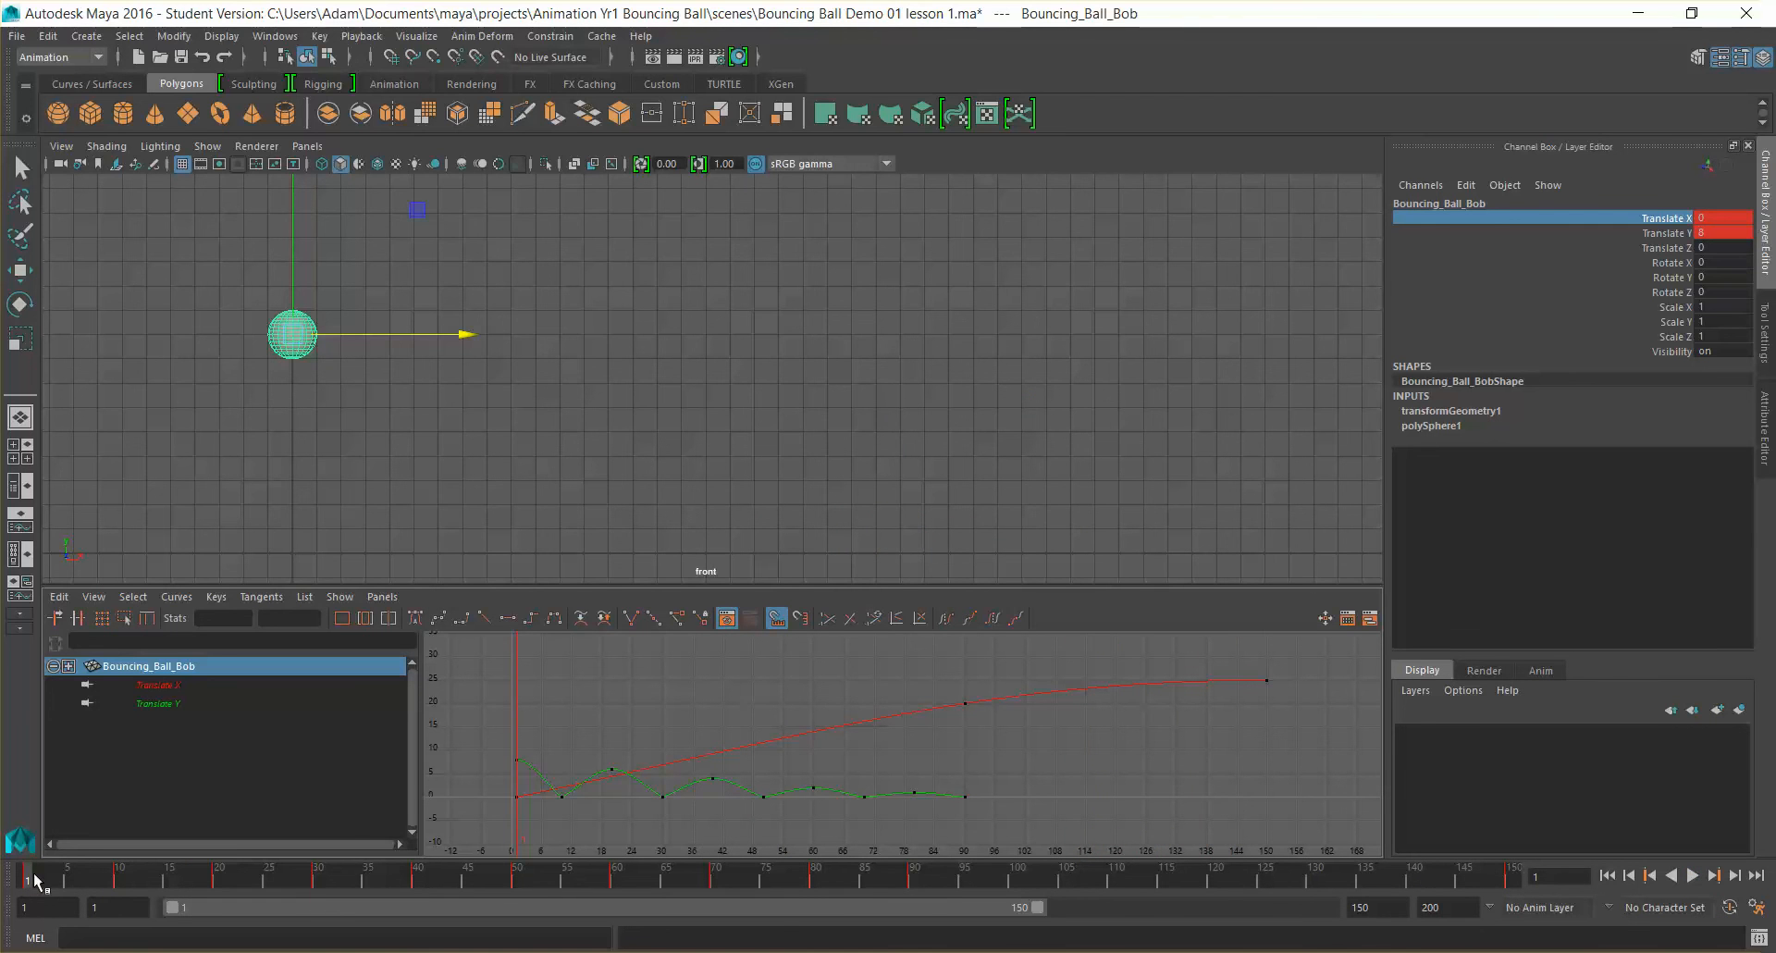
pyautogui.moveTo(43, 880); pyautogui.dragTo(726, 943)
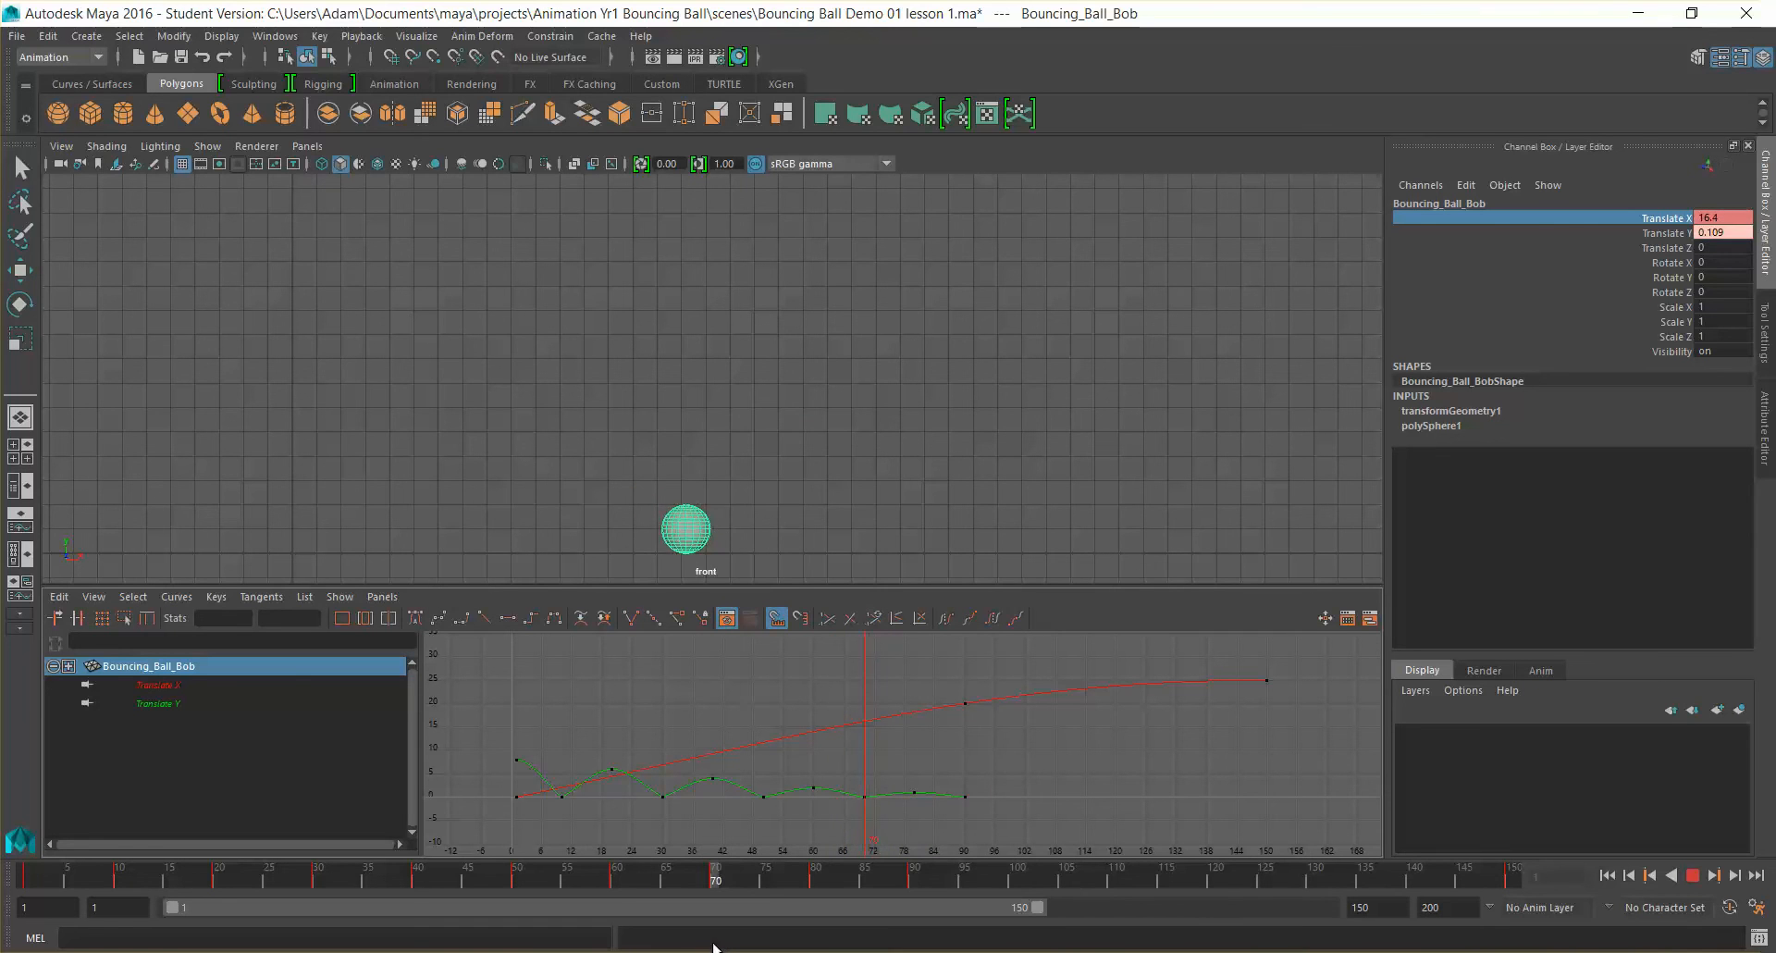
pyautogui.press('w')
pyautogui.click(815, 876)
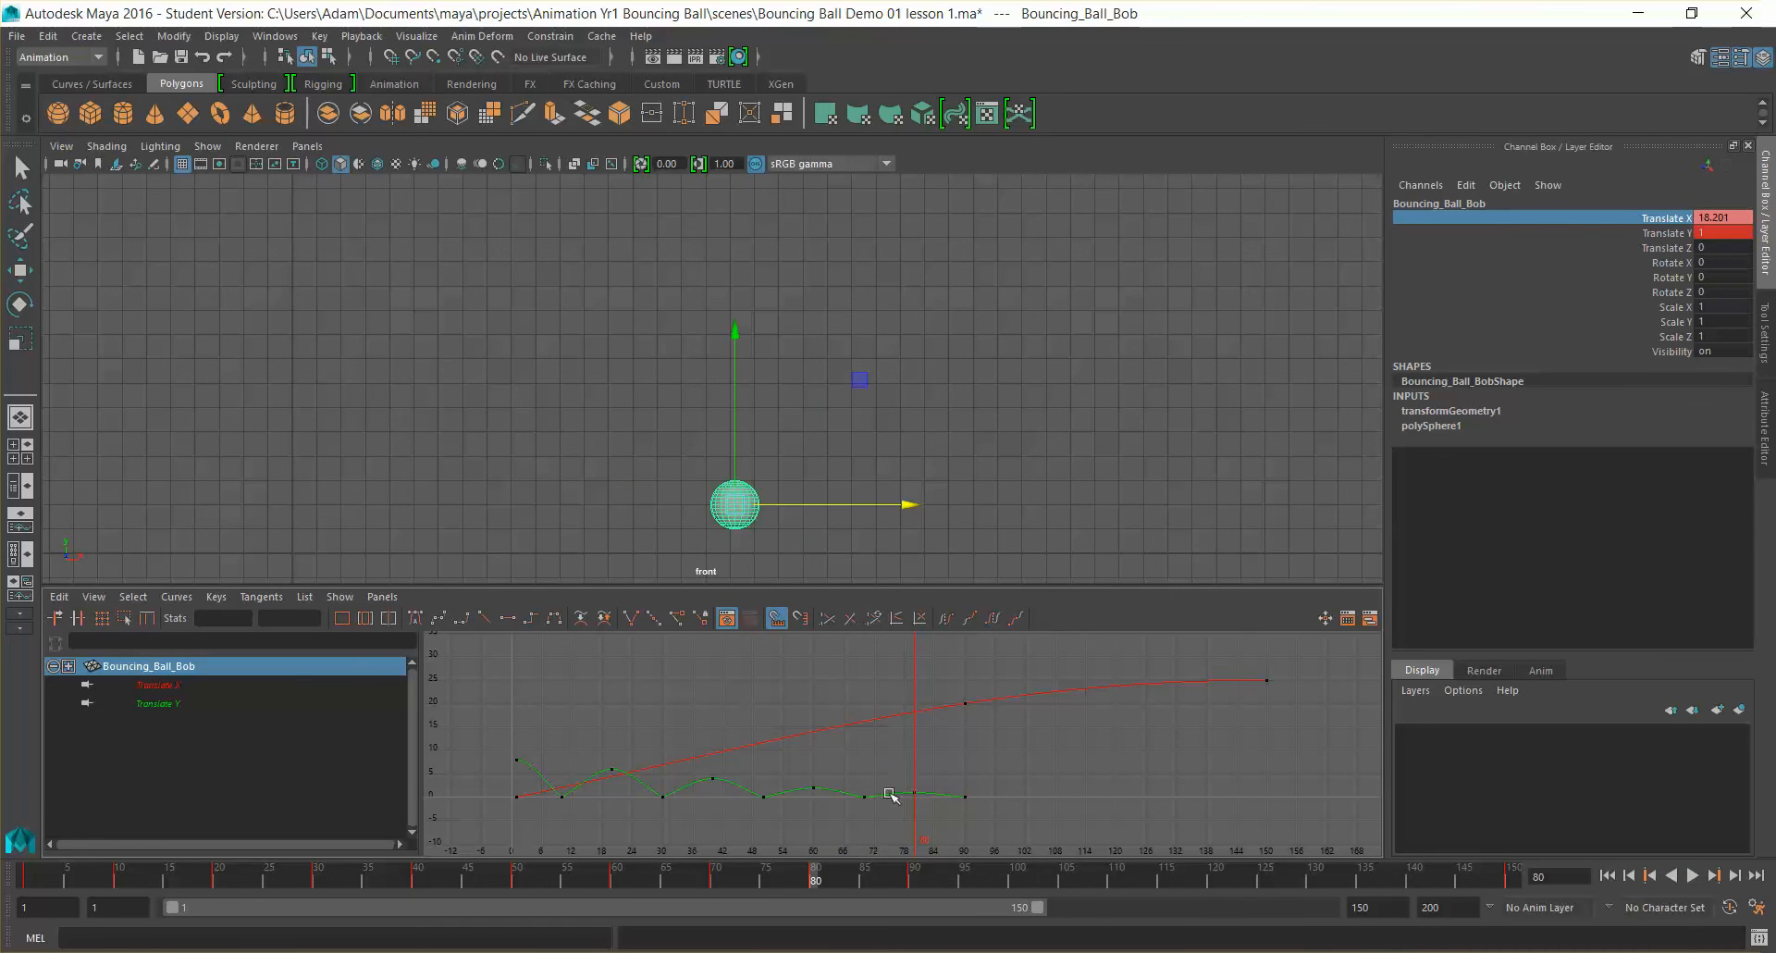
pyautogui.moveTo(810, 879); pyautogui.dragTo(39, 847)
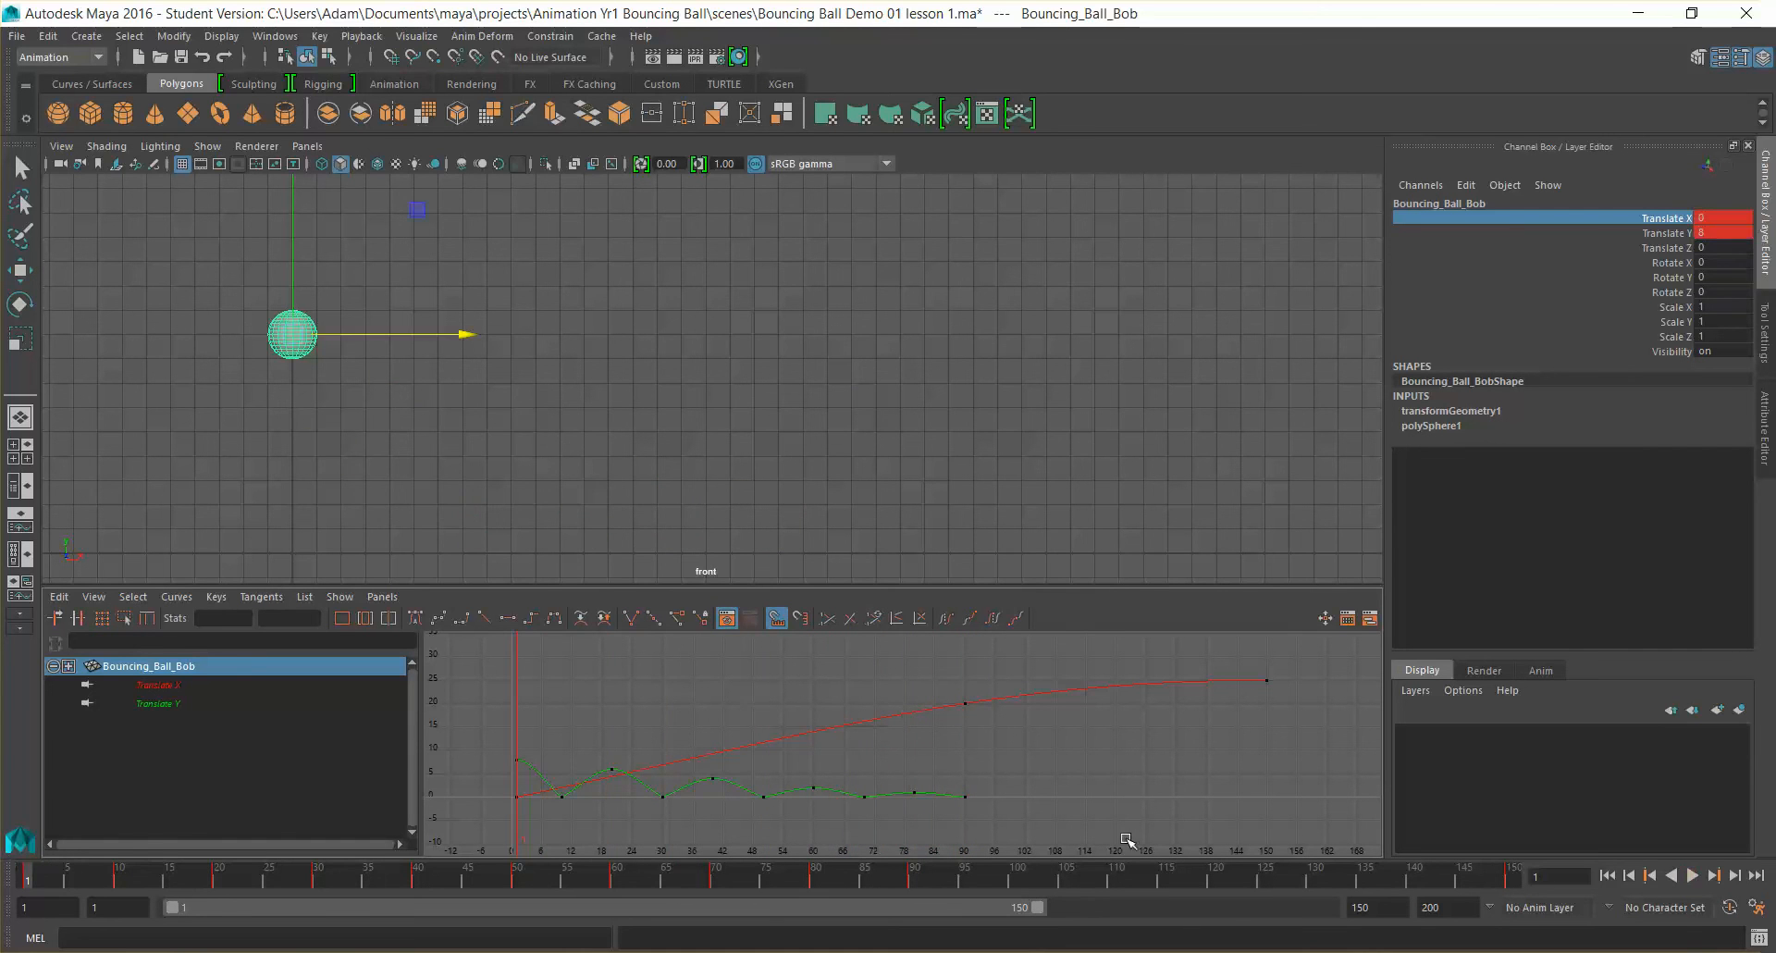
pyautogui.click(1692, 875)
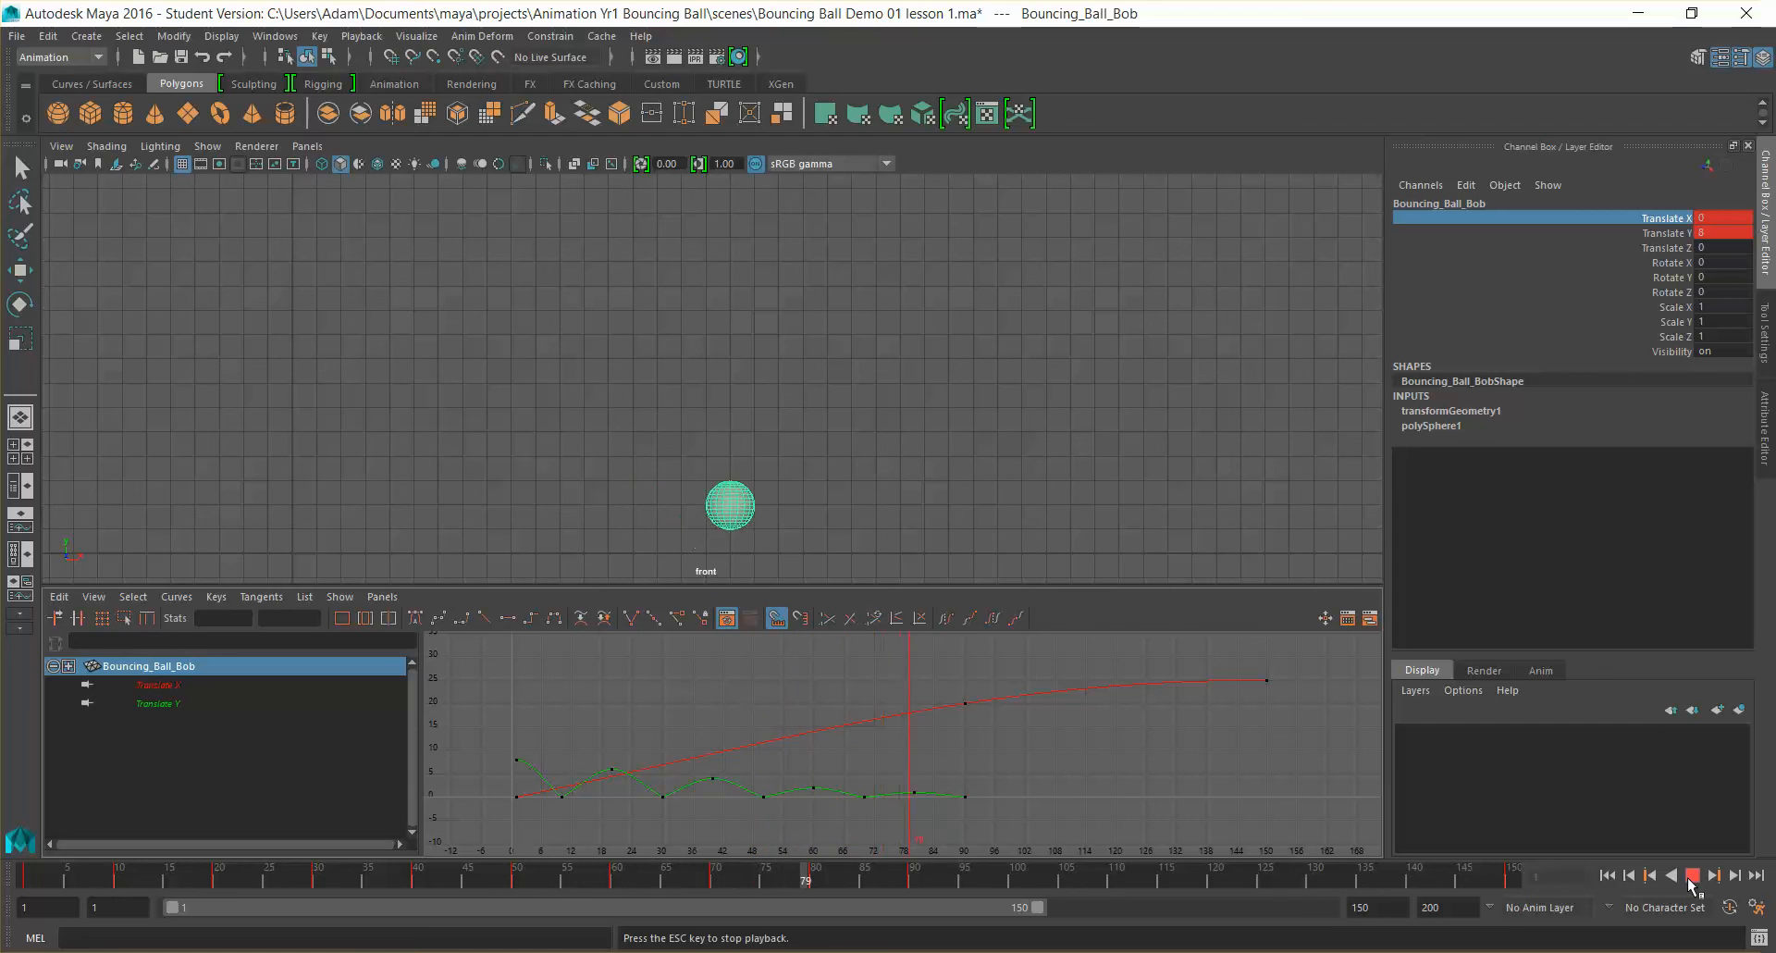
pyautogui.click(1692, 877)
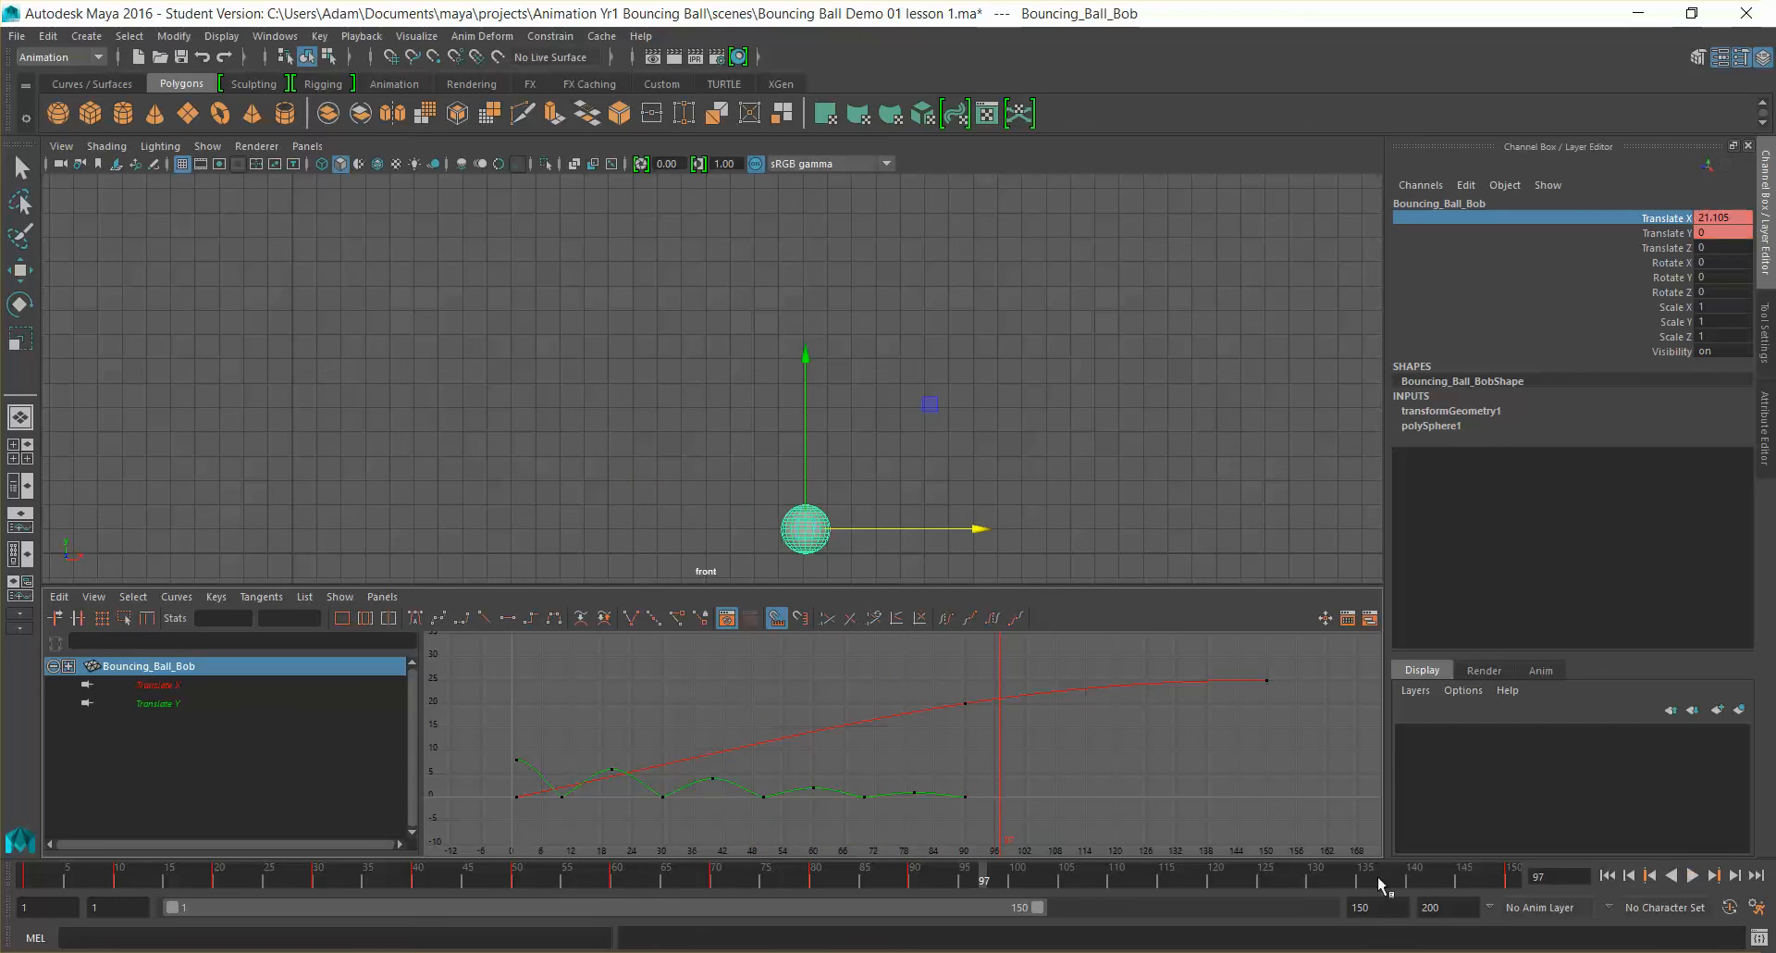
# Step: Move the Translate Y peak key at frame 60 to frame 56, keeping its height of 2
pyautogui.click(617, 877)
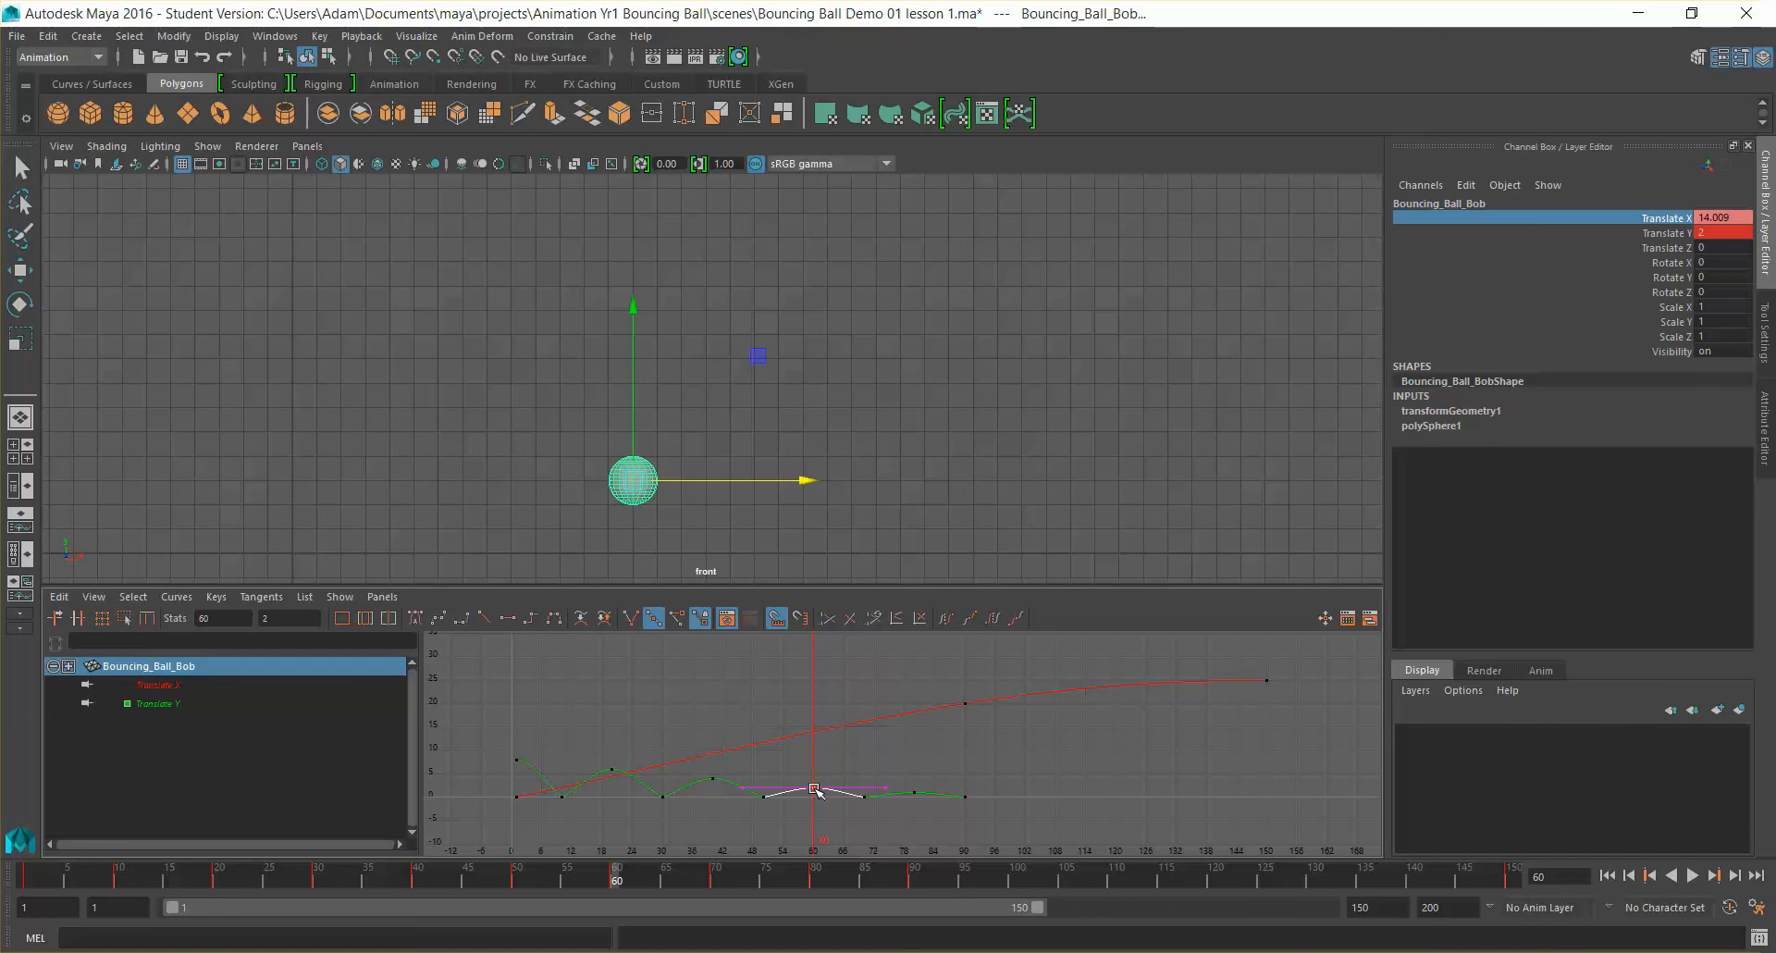
pyautogui.scroll(2, 855, 815)
pyautogui.scroll(-1, 829, 787)
pyautogui.scroll(1, 834, 785)
pyautogui.keyDown('alt'); pyautogui.moveTo(834, 784); pyautogui.dragTo(1026, 653, button='middle'); pyautogui.keyUp('alt')
pyautogui.scroll(2, 990, 705)
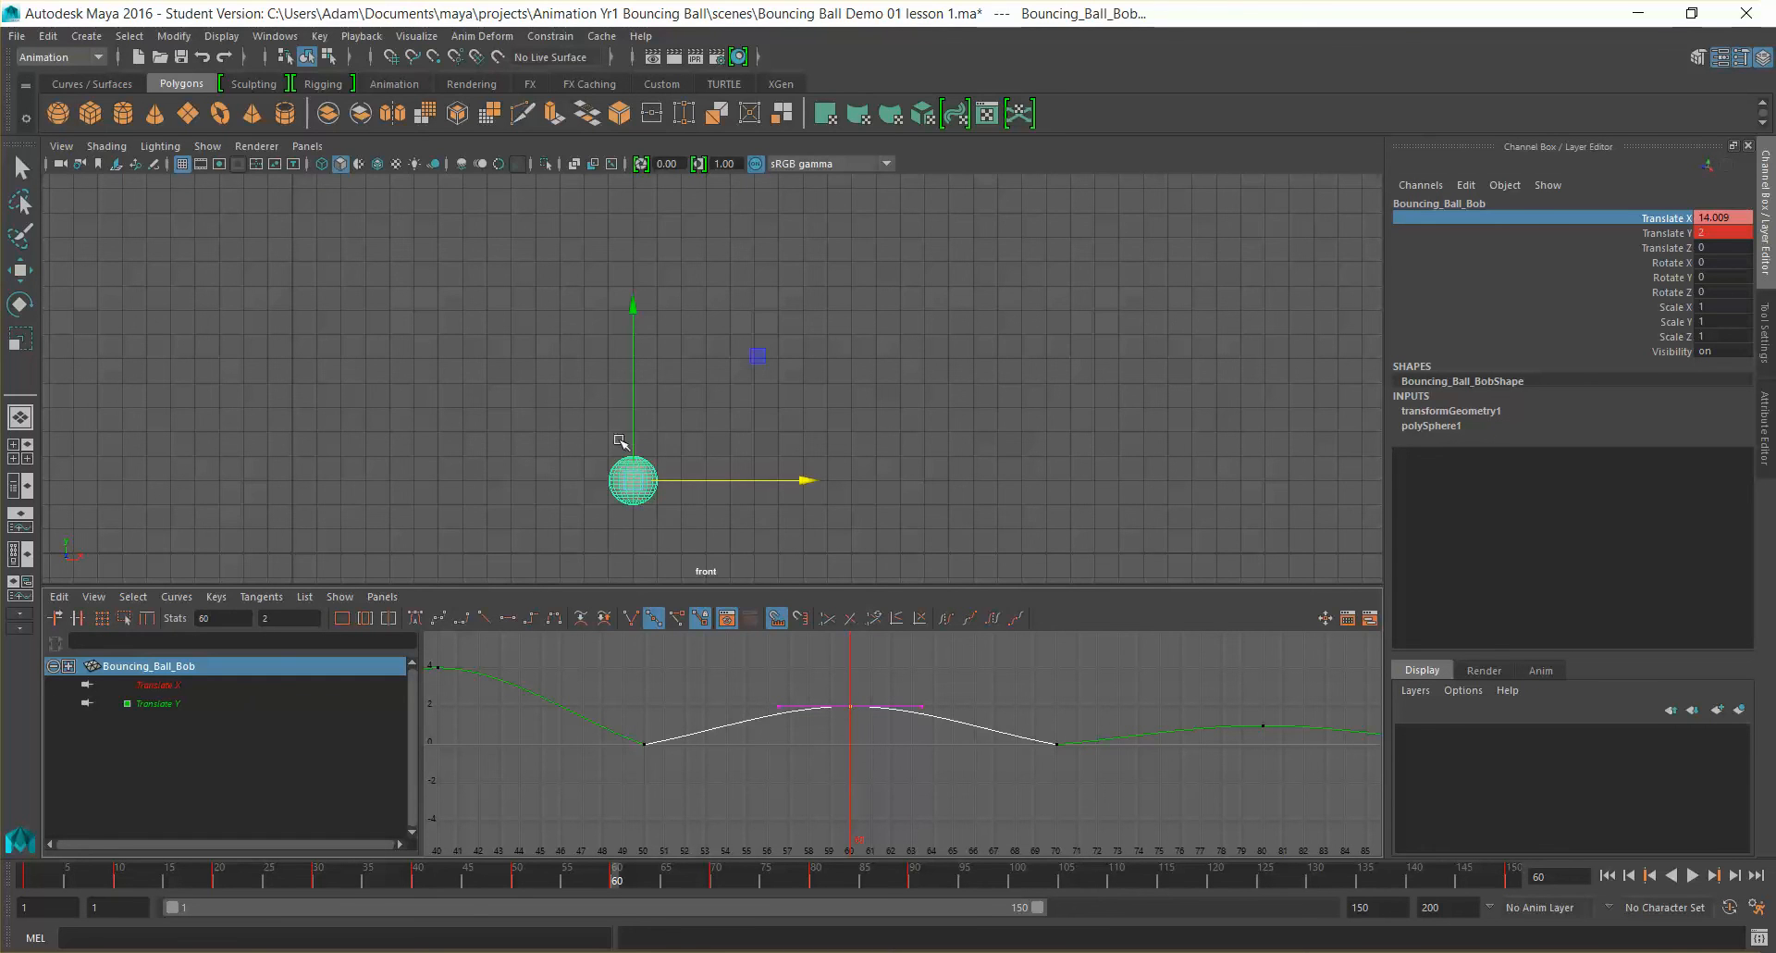
pyautogui.press('w')
pyautogui.keyDown('shift'); pyautogui.moveTo(848, 704); pyautogui.dragTo(744, 853, button='middle'); pyautogui.keyUp('shift')
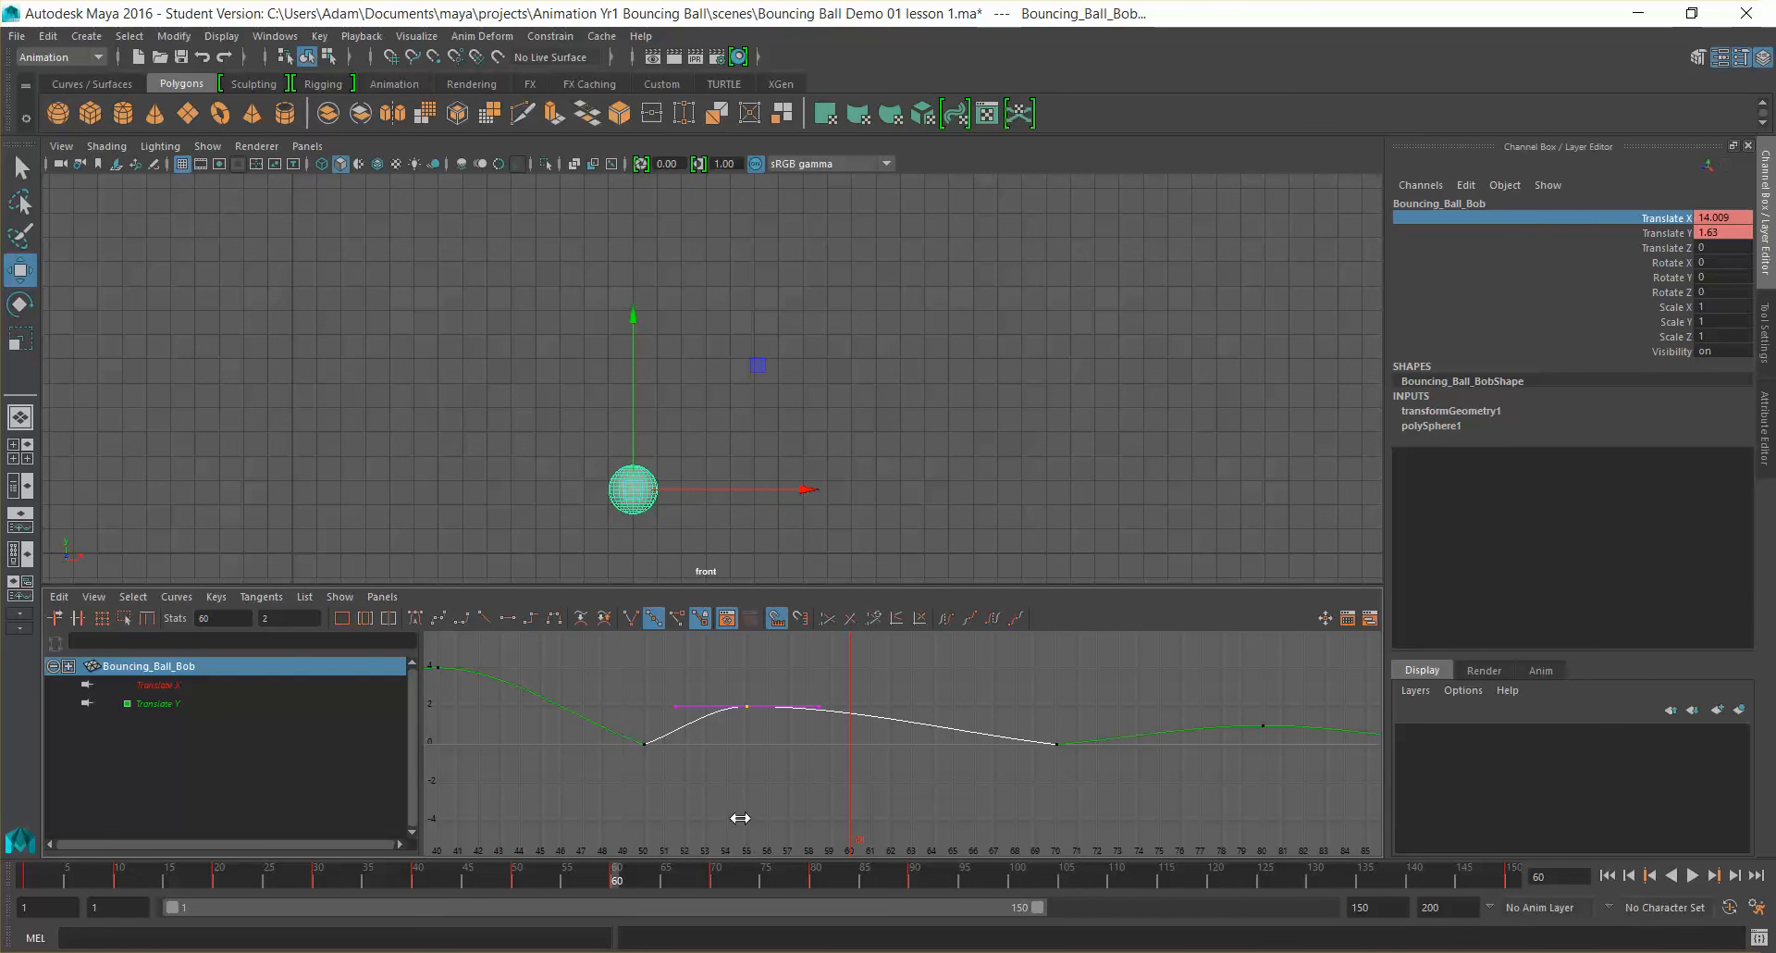
pyautogui.keyDown('shift'); pyautogui.moveTo(756, 757); pyautogui.dragTo(764, 754, button='middle'); pyautogui.keyUp('shift')
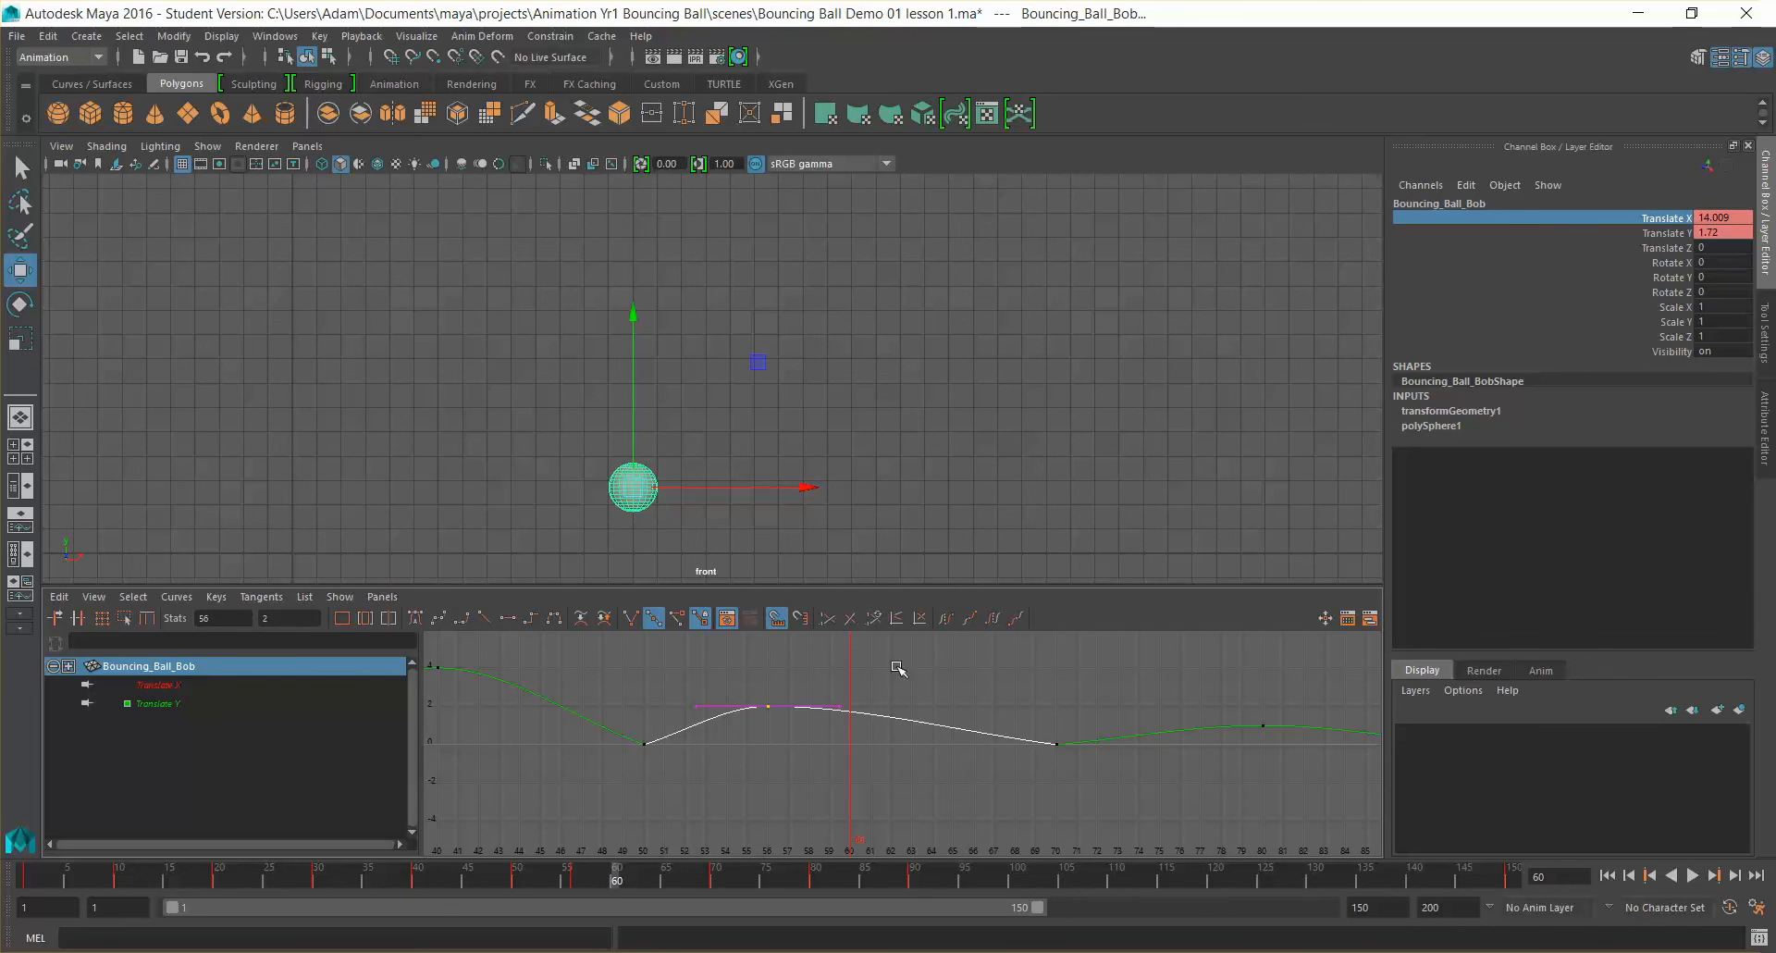
# Step: Retime the remaining Translate Y keys without changing their heights: frame 70 to 62, frame 80 to 66 and frame 90 to 70
pyautogui.moveTo(1075, 786); pyautogui.dragTo(1075, 786)
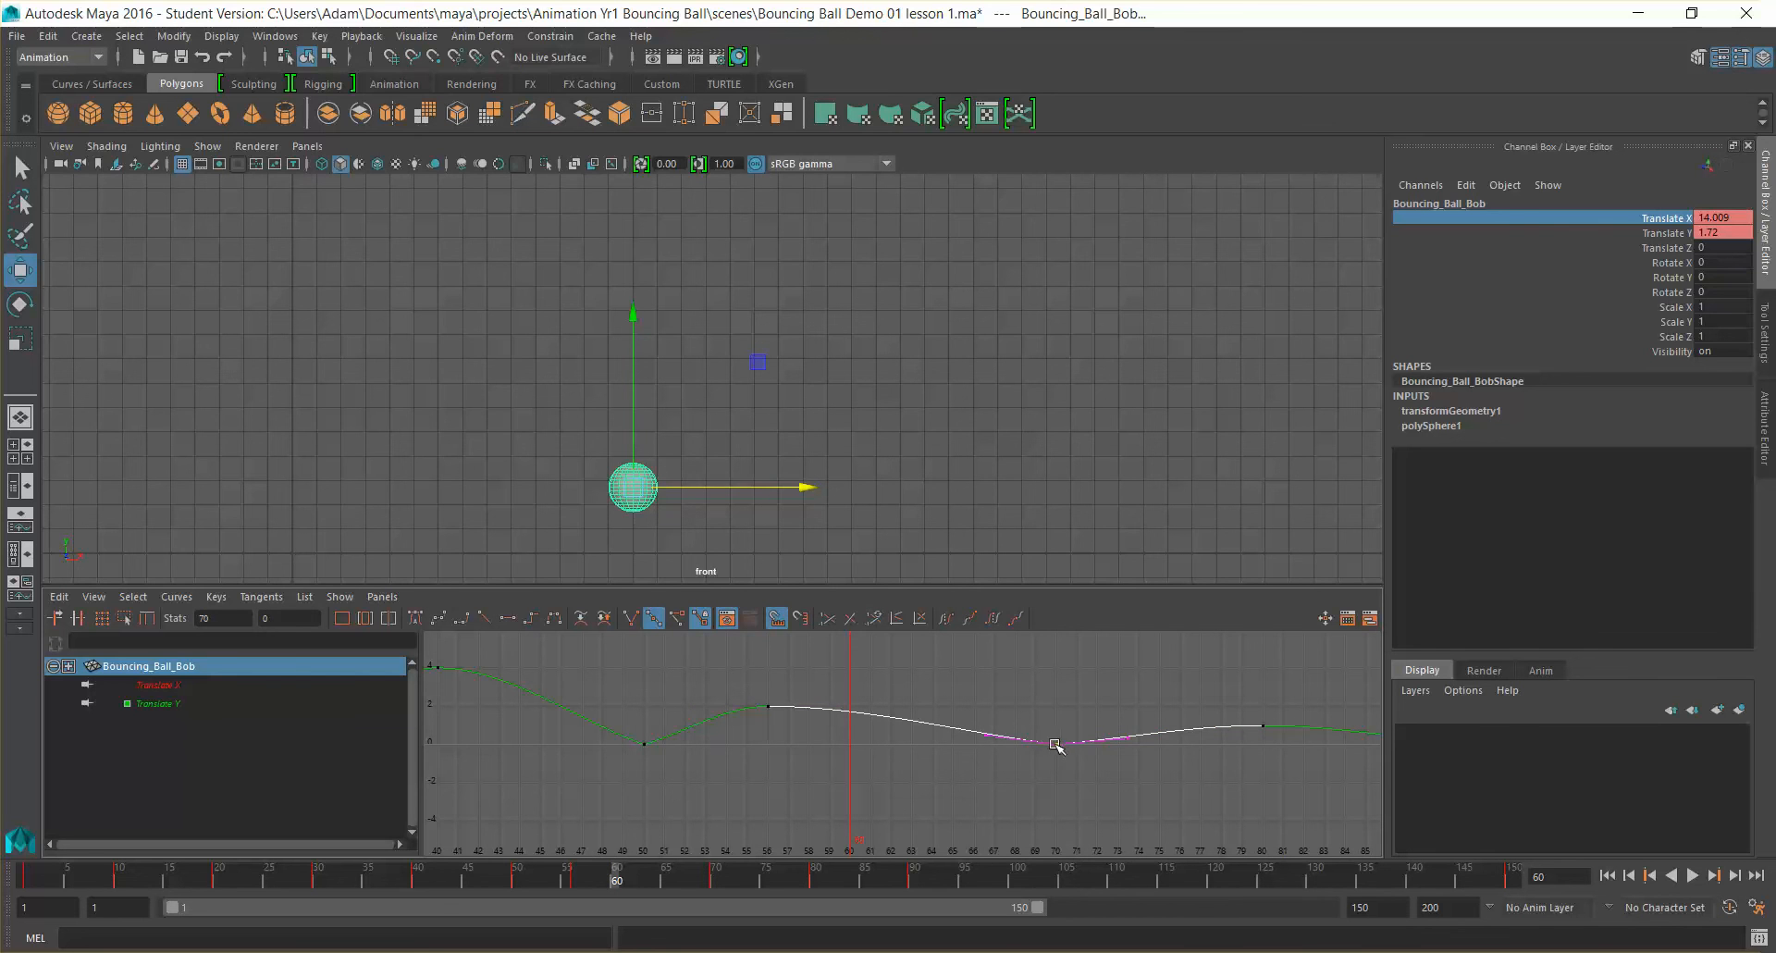
pyautogui.keyDown('shift'); pyautogui.moveTo(1055, 737); pyautogui.dragTo(892, 761, button='middle'); pyautogui.keyUp('shift')
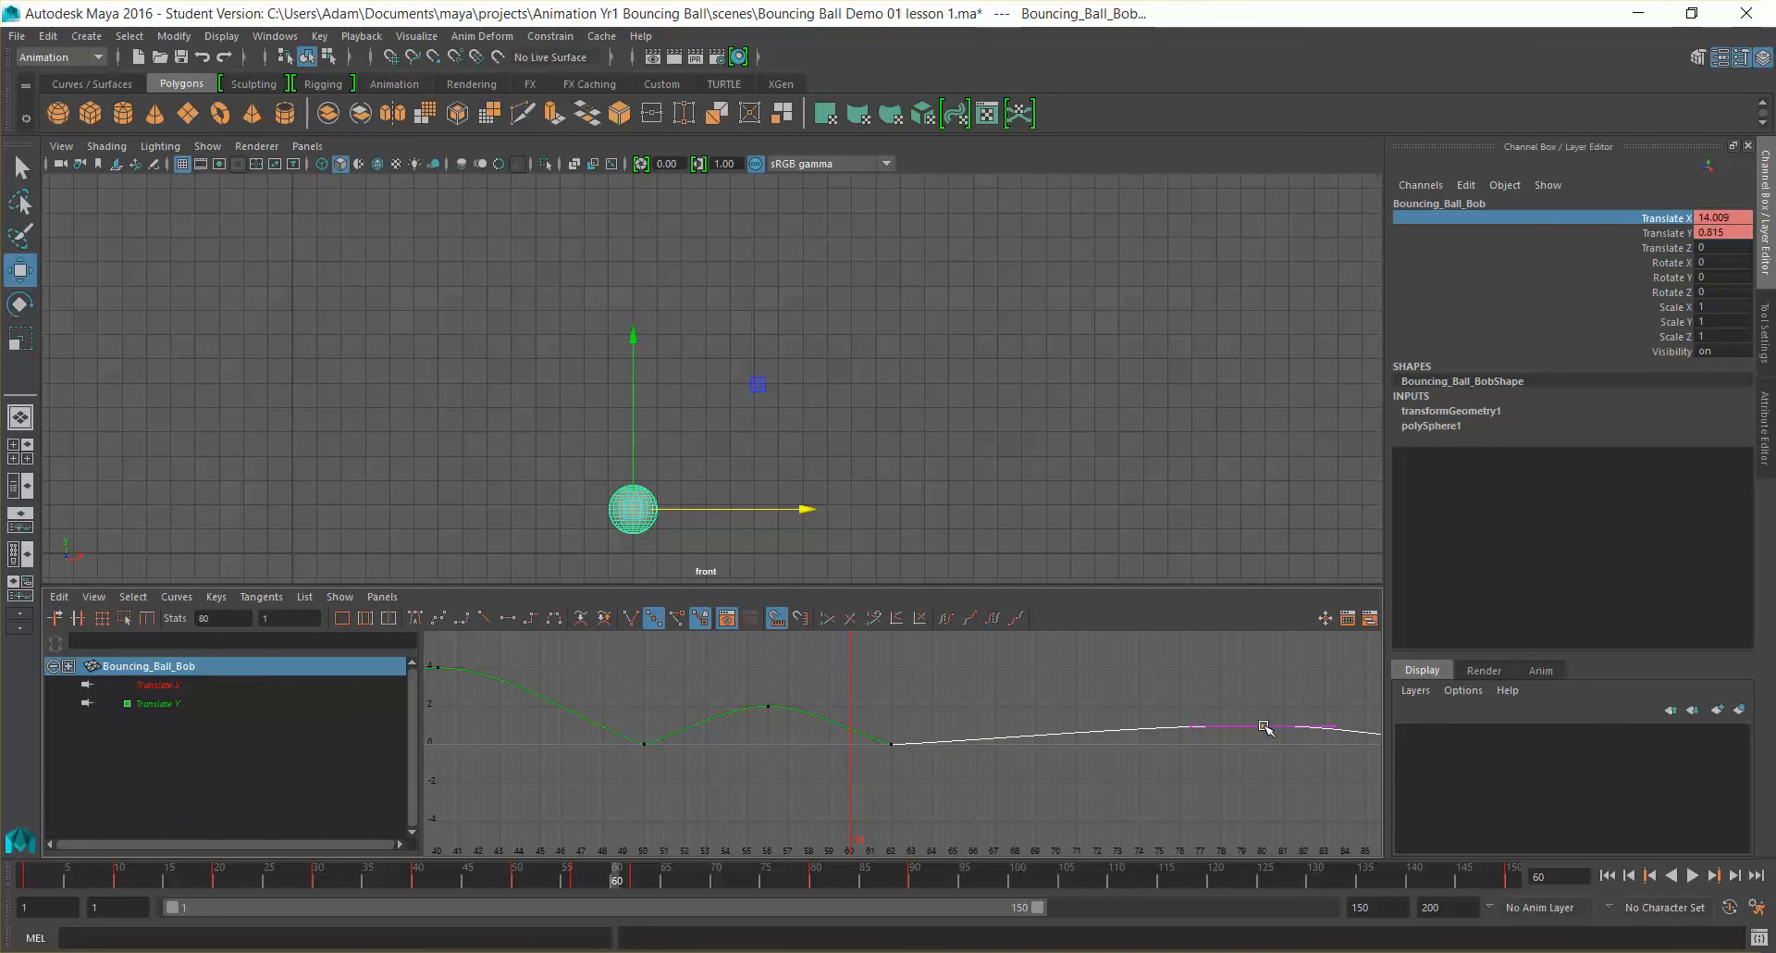
pyautogui.keyDown('shift'); pyautogui.moveTo(1249, 725); pyautogui.dragTo(1101, 723, button='middle'); pyautogui.keyUp('shift')
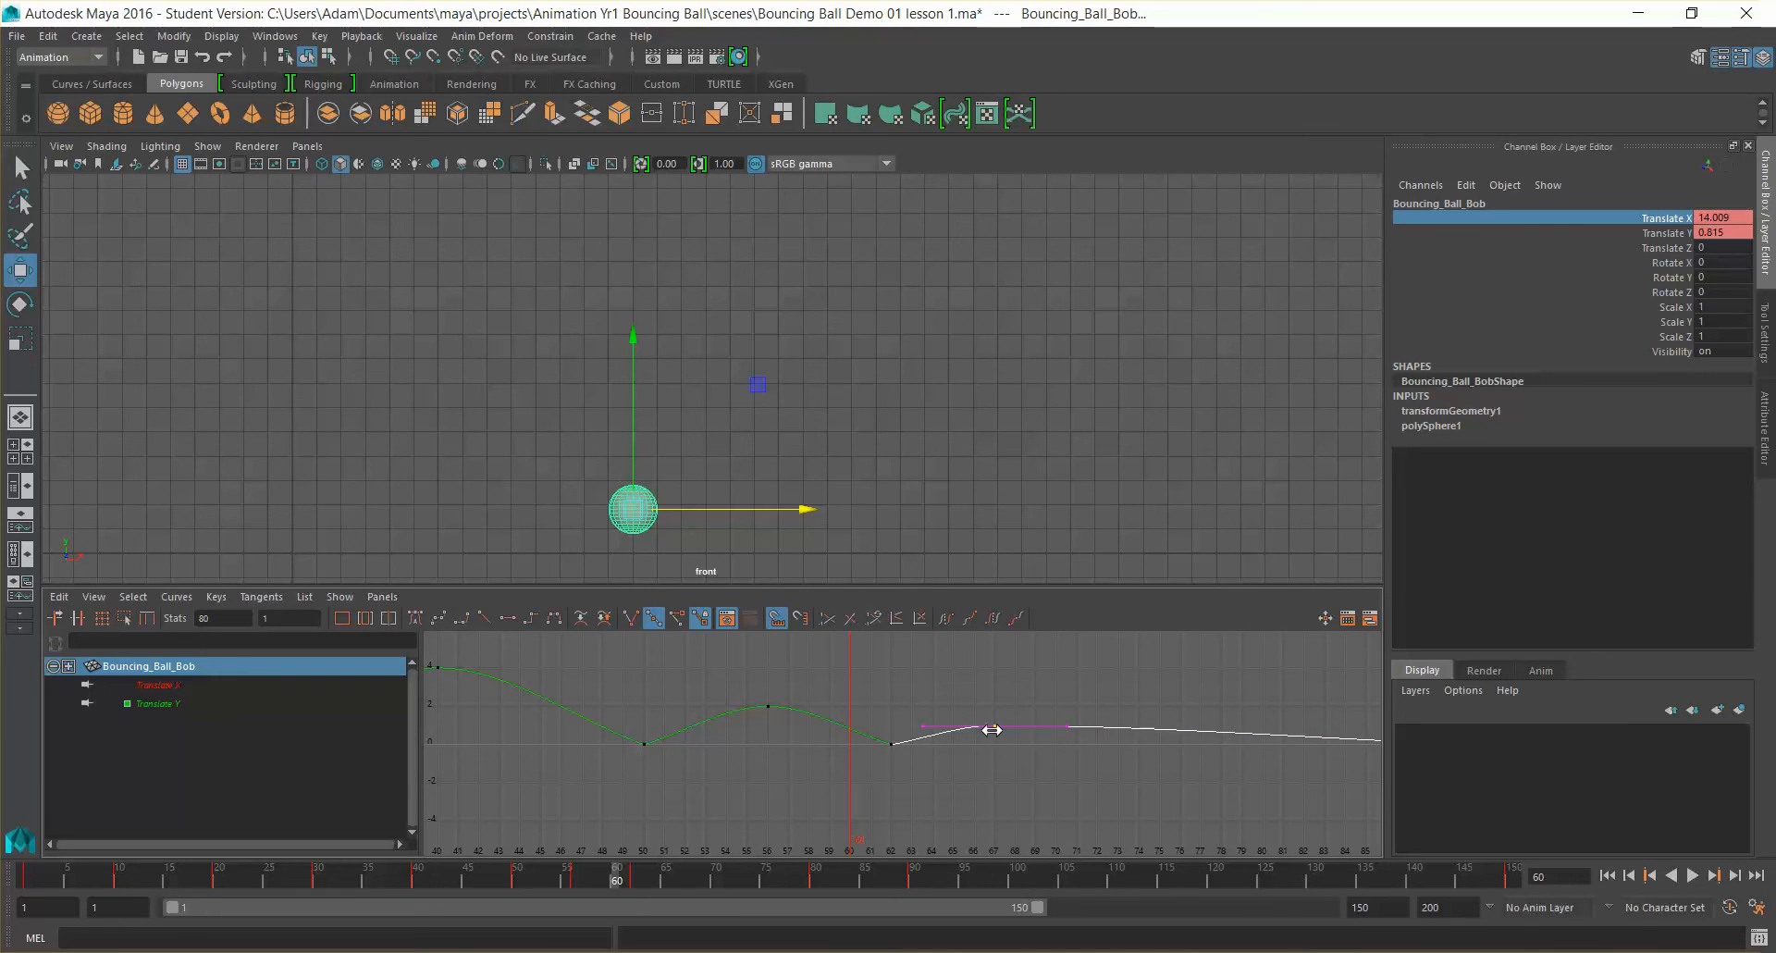
pyautogui.scroll(-3, 1099, 747)
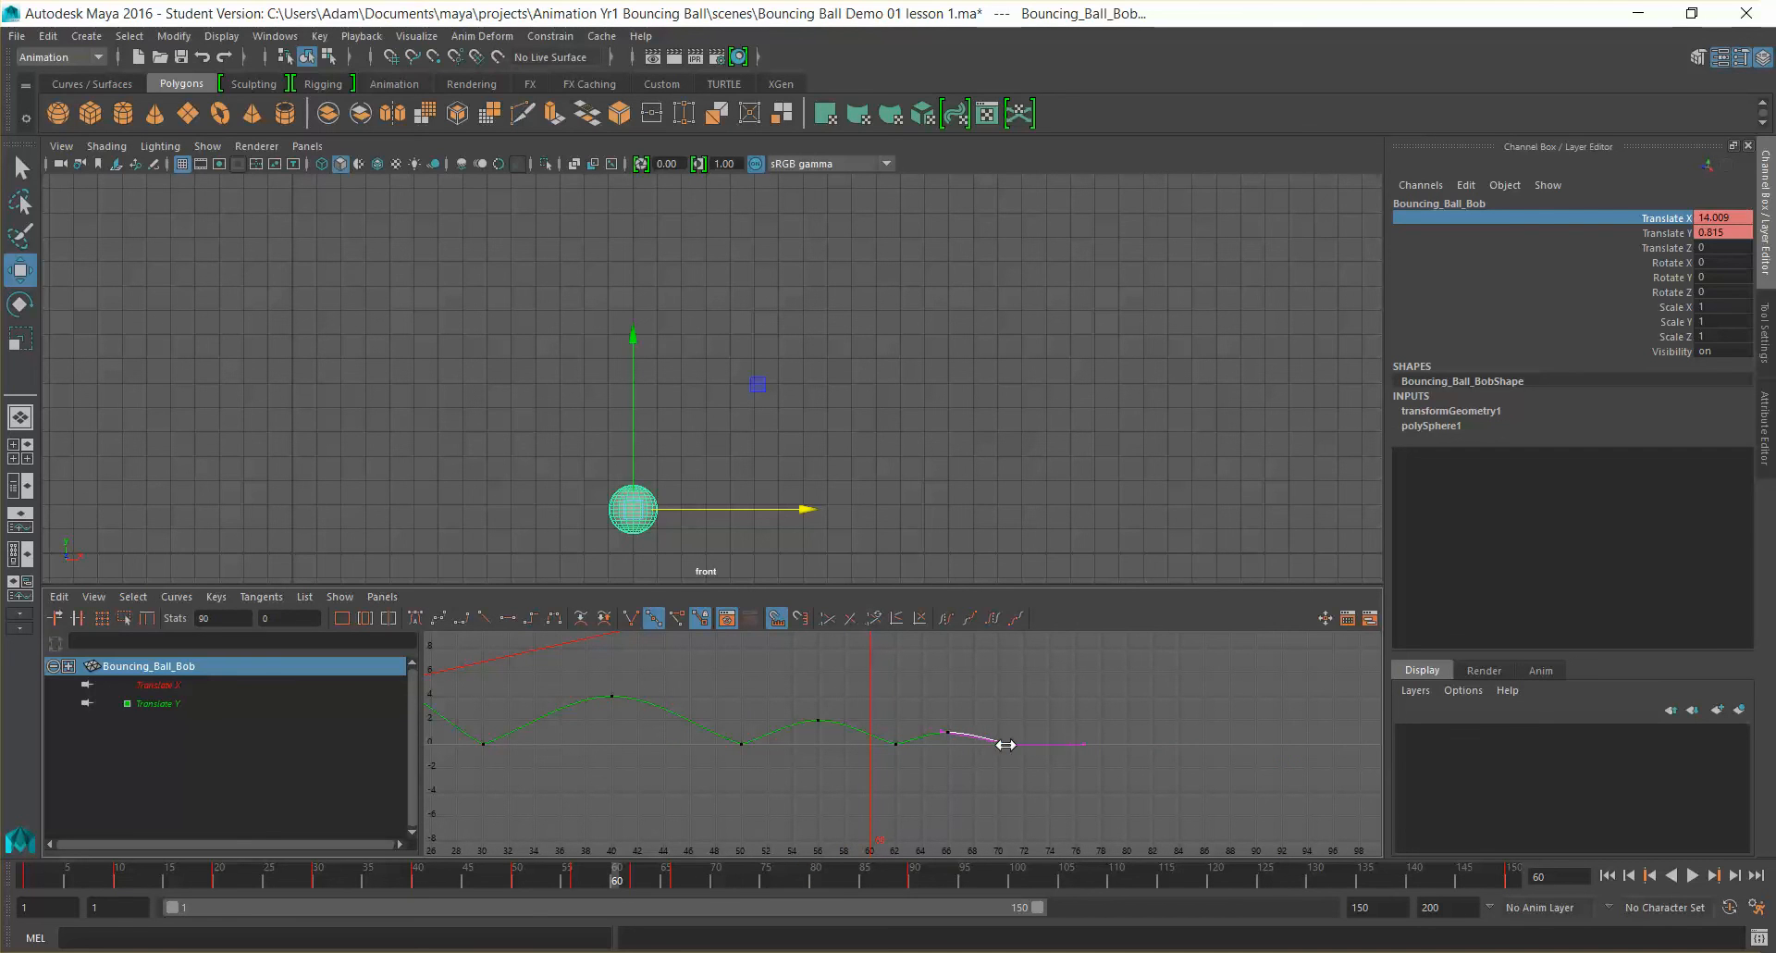
pyautogui.scroll(5, 1032, 795)
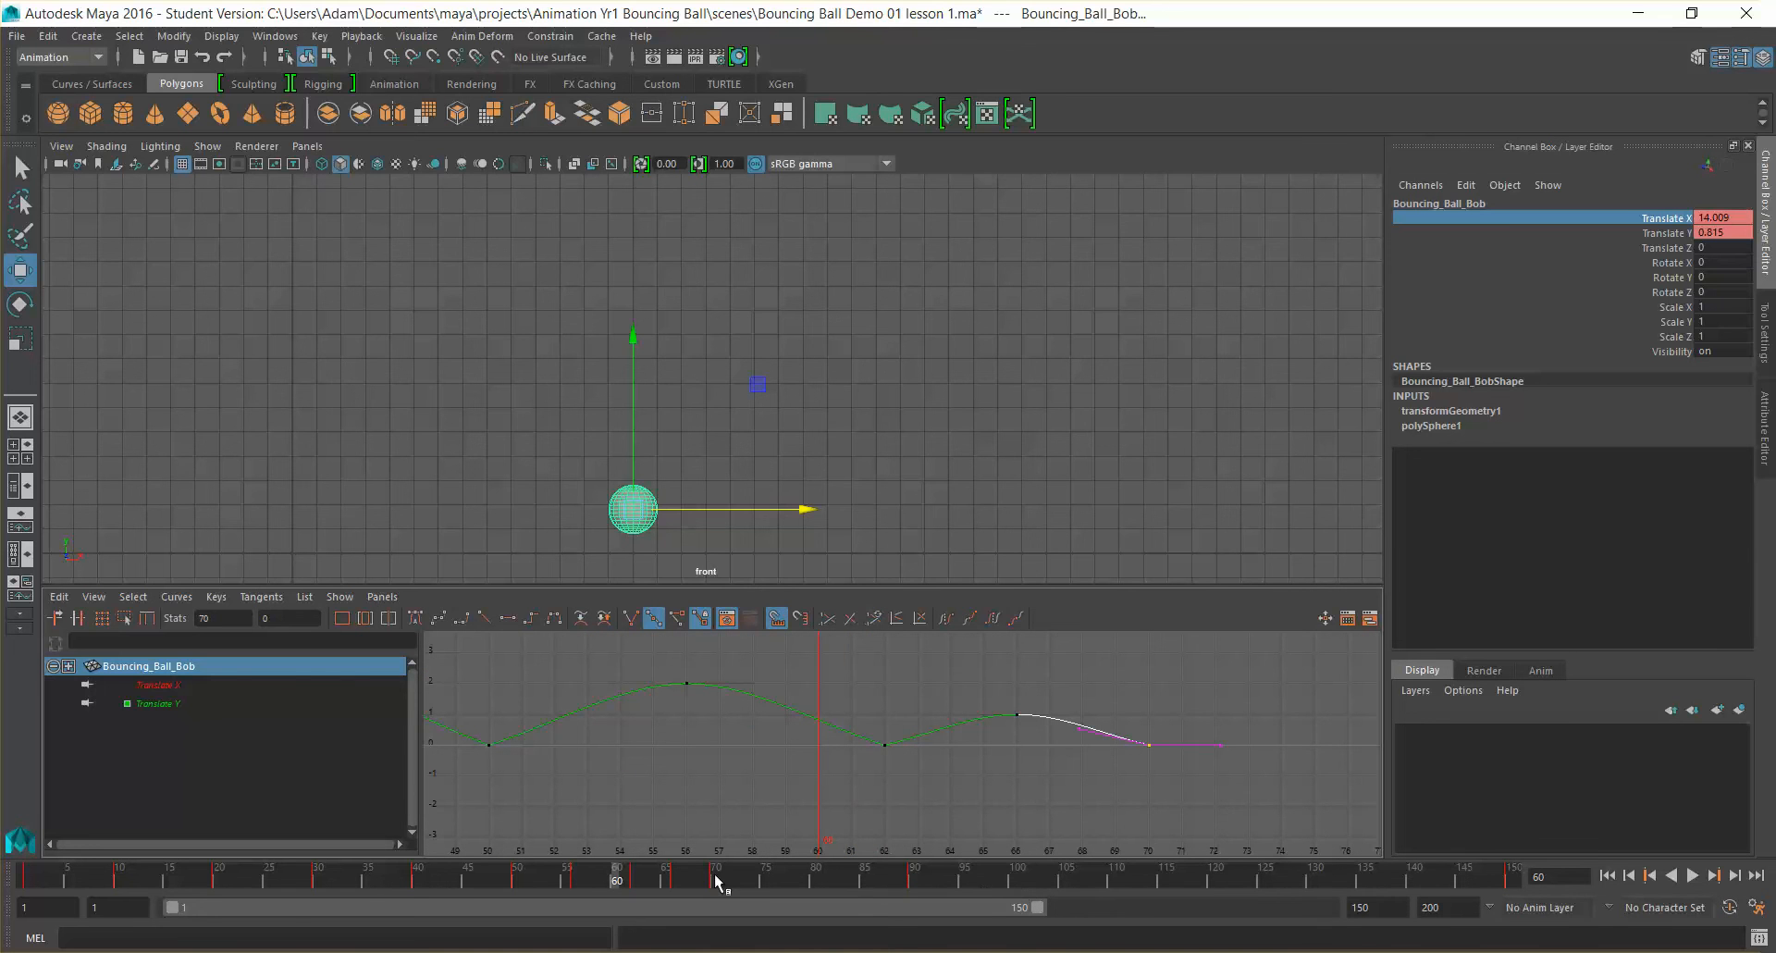
# Step: Play the animation from frame 1 to review the retimed bounces and examine the earlier Translate Y bounces in the Graph Editor
pyautogui.moveTo(559, 875); pyautogui.dragTo(26, 879)
pyautogui.click(1692, 876)
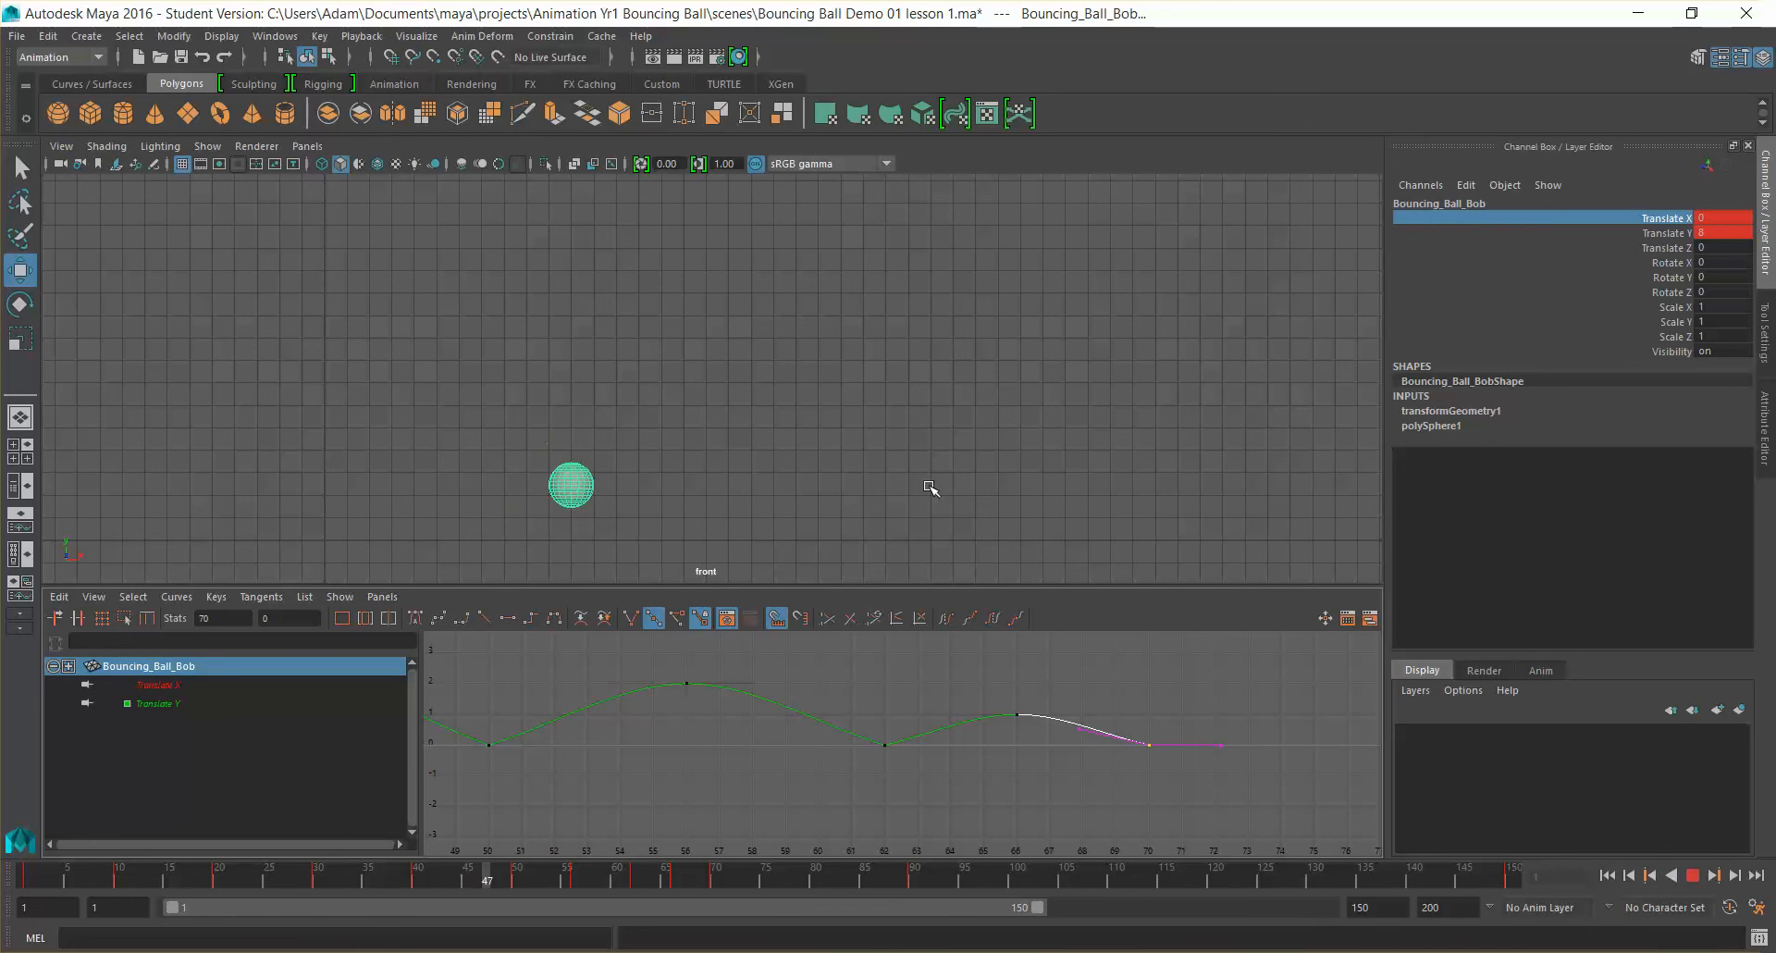
pyautogui.click(1693, 875)
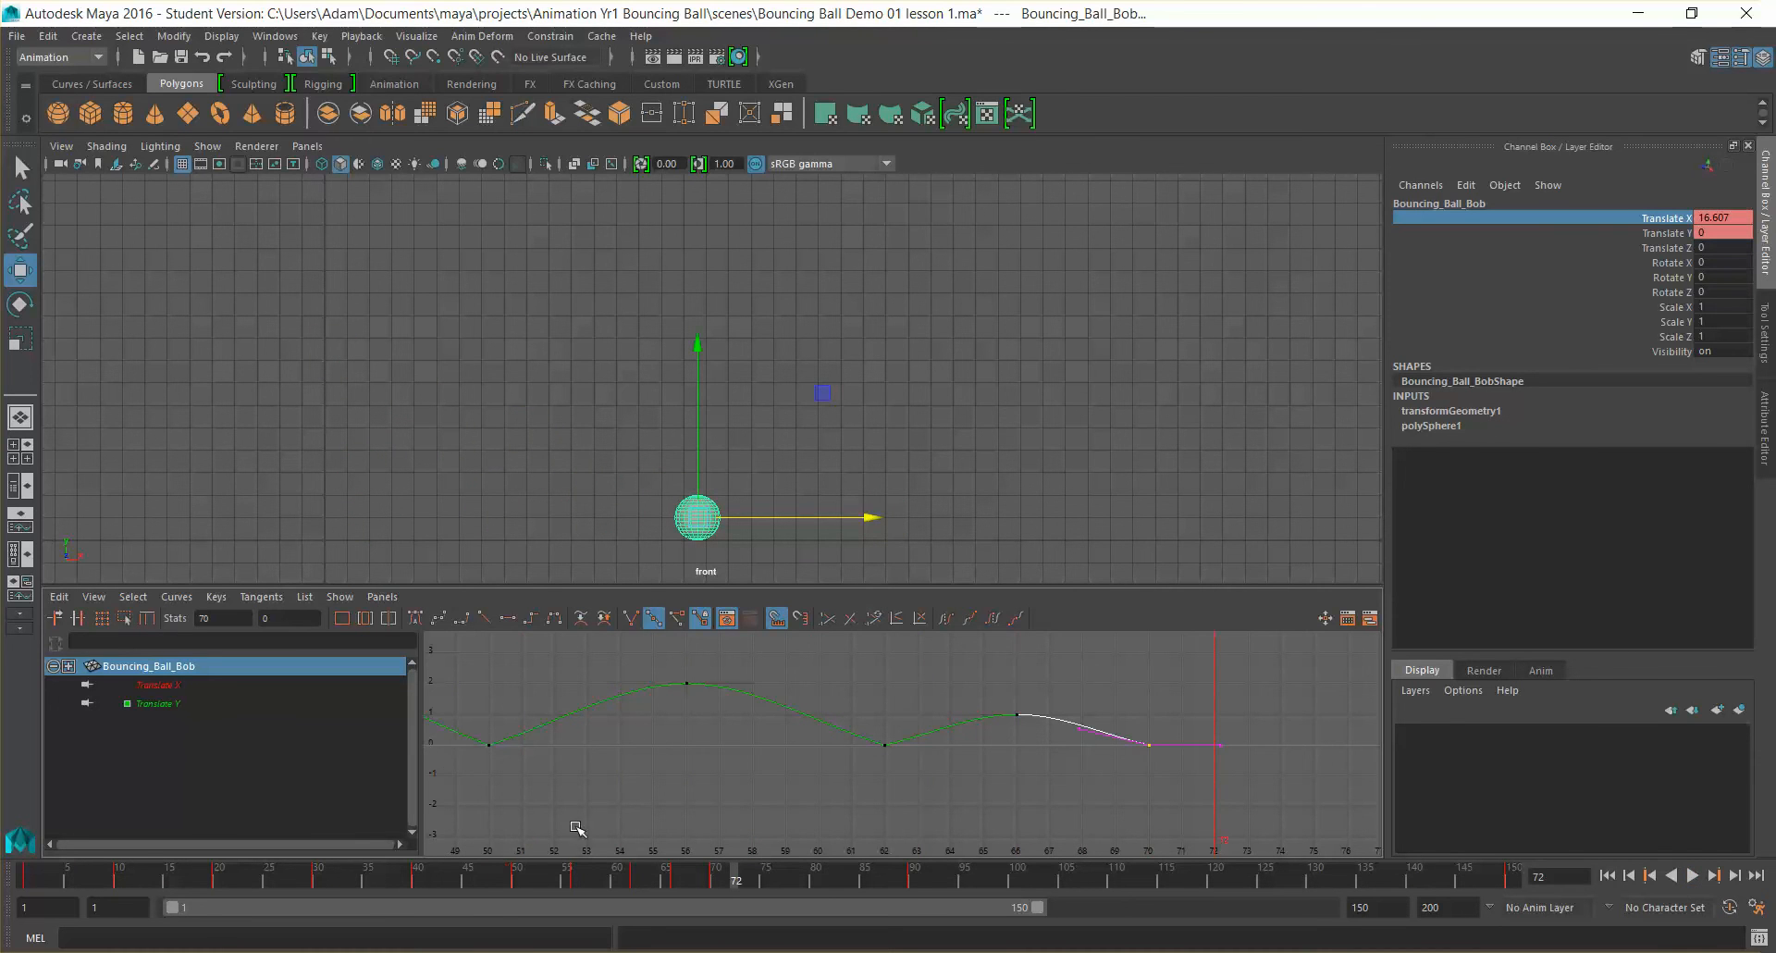
pyautogui.scroll(-3, 664, 745)
pyautogui.keyDown('alt'); pyautogui.moveTo(794, 793); pyautogui.dragTo(933, 792, button='middle'); pyautogui.keyUp('alt')
pyautogui.scroll(-3, 1069, 800)
pyautogui.keyDown('alt'); pyautogui.moveTo(1070, 793); pyautogui.dragTo(957, 793, button='middle'); pyautogui.keyUp('alt')
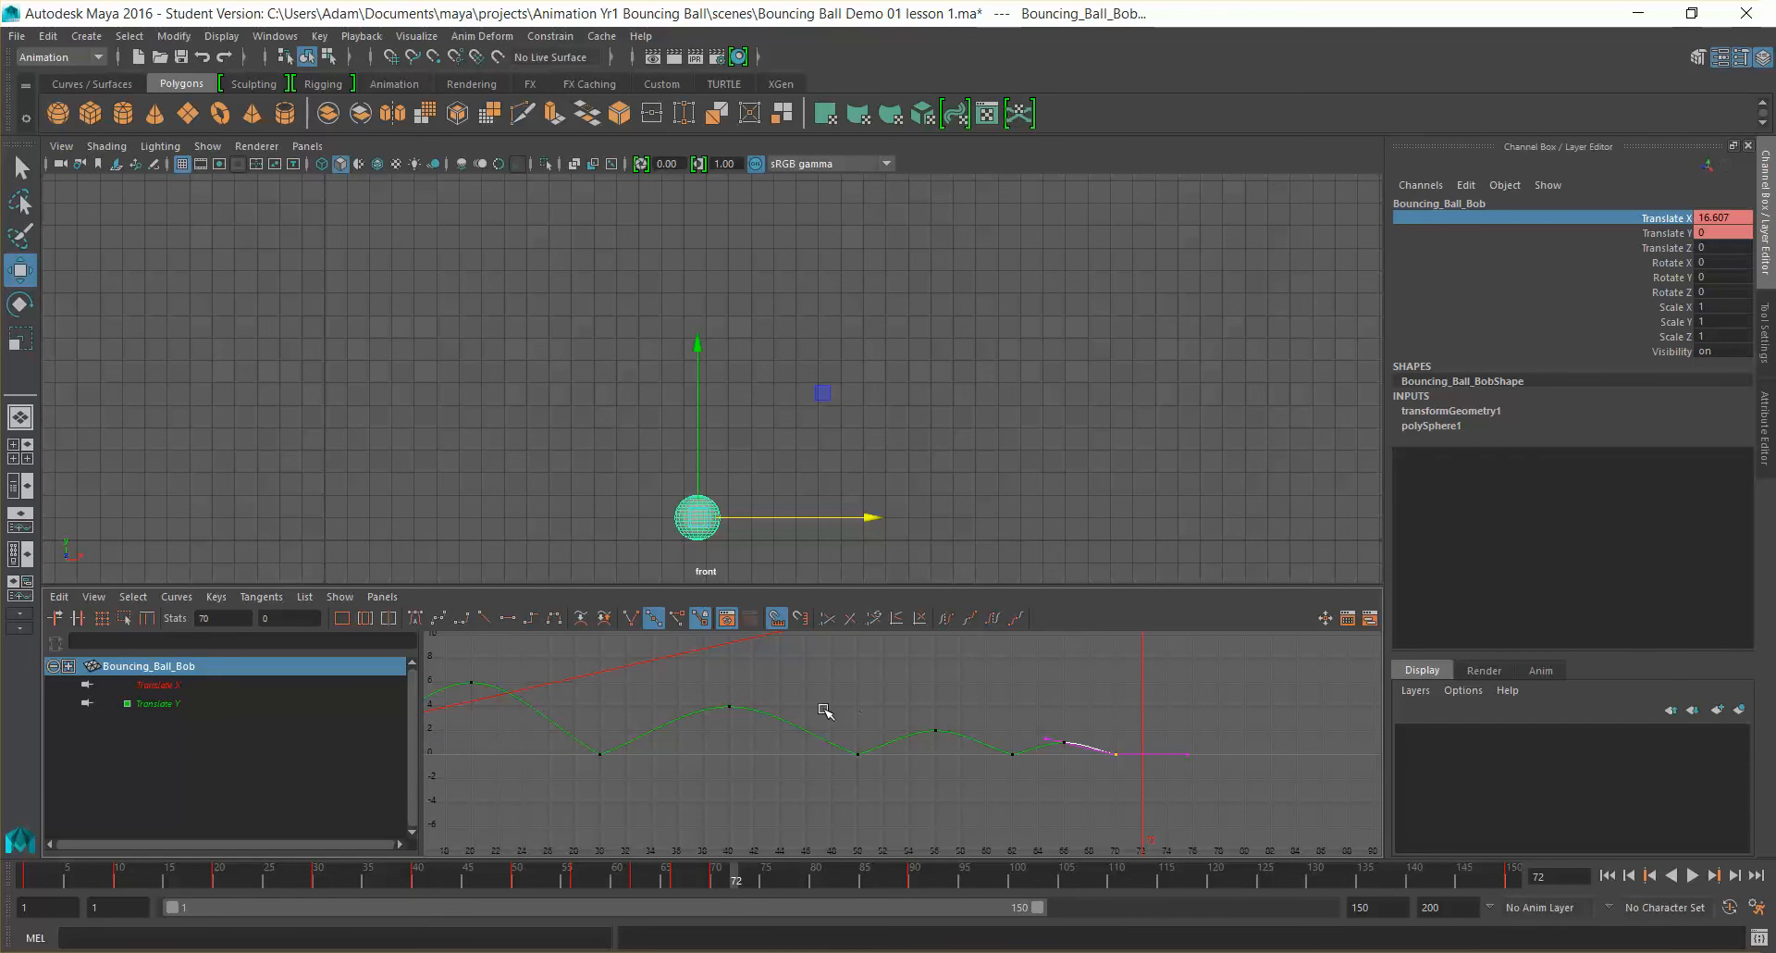
# Step: Move the Translate Y peak key at frame 40 to frame 38, keeping its height of 4
pyautogui.moveTo(706, 688); pyautogui.dragTo(770, 739)
pyautogui.scroll(6, 759, 737)
pyautogui.moveTo(605, 738); pyautogui.dragTo(645, 730, button='middle')
pyautogui.hotkey('ctrl', 'z')
pyautogui.scroll(3, 638, 730)
pyautogui.scroll(-5, 852, 754)
pyautogui.keyDown('alt'); pyautogui.moveTo(859, 740); pyautogui.dragTo(950, 735, button='middle'); pyautogui.keyUp('alt')
pyautogui.keyDown('alt'); pyautogui.moveTo(858, 431); pyautogui.dragTo(749, 426, button='middle'); pyautogui.keyUp('alt')
pyautogui.scroll(2, 835, 721)
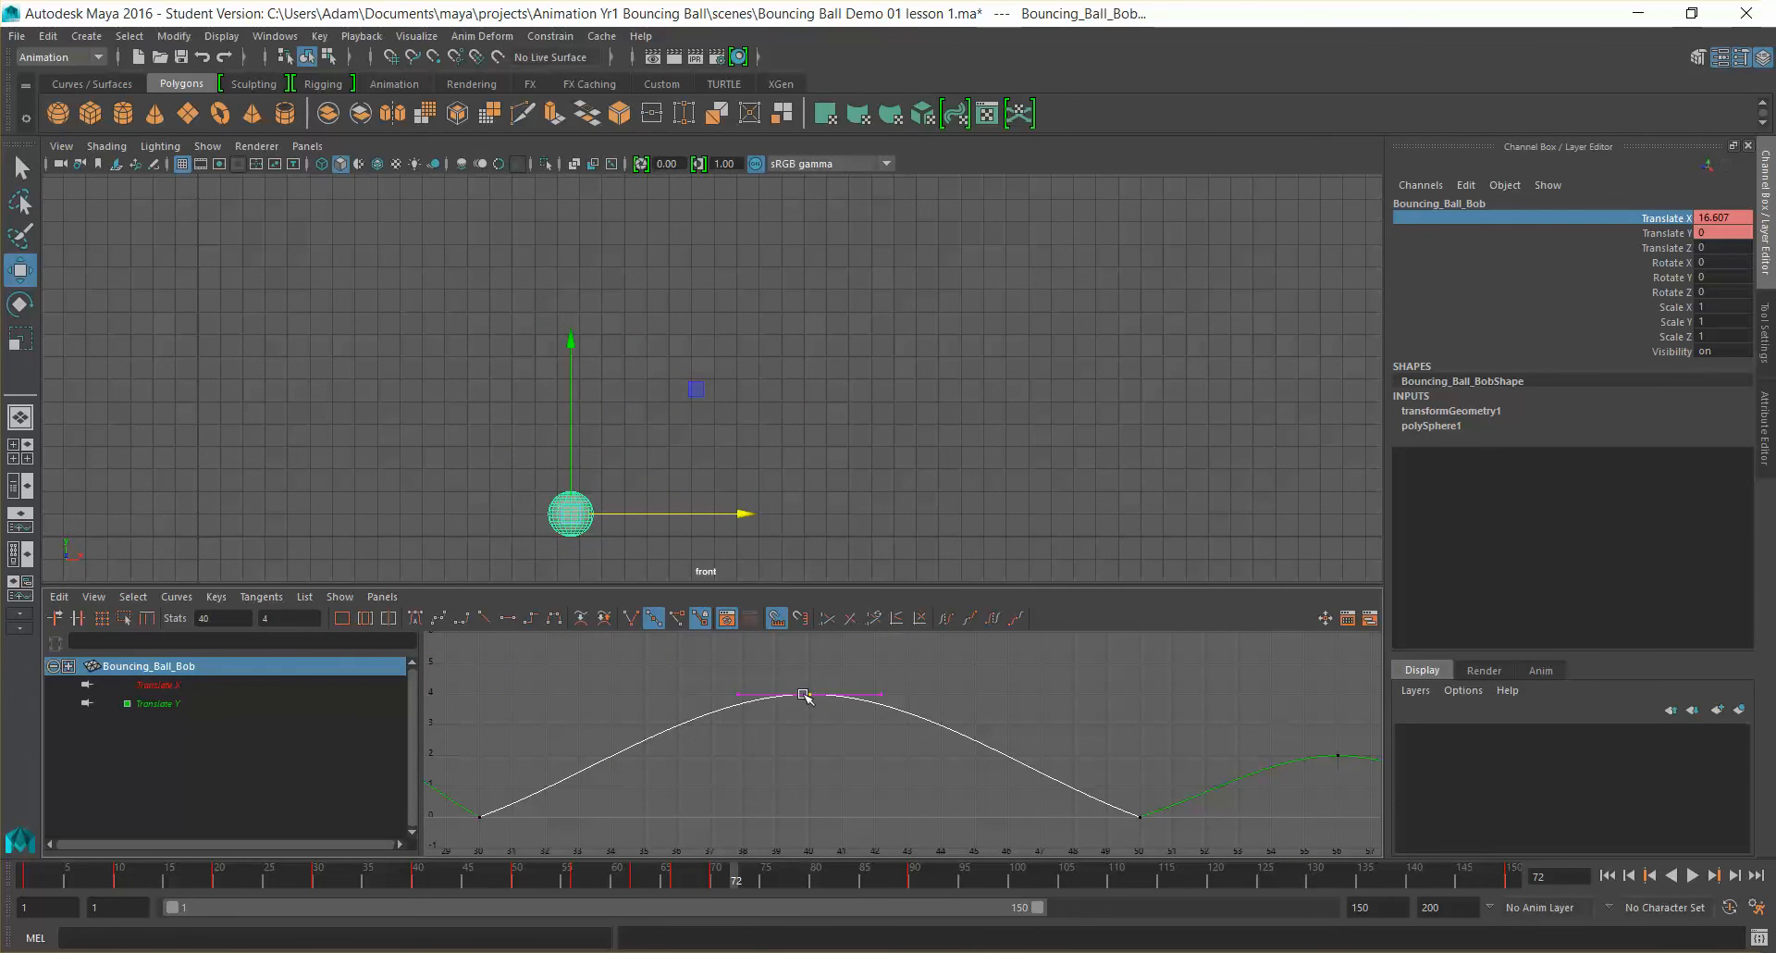
pyautogui.keyDown('shift'); pyautogui.moveTo(786, 694); pyautogui.dragTo(744, 695, button='middle'); pyautogui.keyUp('shift')
# Step: Move the Translate Y ground-contact key at frame 50 to frame 46, keeping its value of 0
pyautogui.moveTo(1105, 789); pyautogui.dragTo(1162, 835)
pyautogui.keyDown('shift'); pyautogui.moveTo(1138, 810); pyautogui.dragTo(1072, 817, button='middle'); pyautogui.keyUp('shift')
pyautogui.keyDown('alt'); pyautogui.moveTo(1177, 835); pyautogui.dragTo(1097, 812, button='middle'); pyautogui.keyUp('alt')
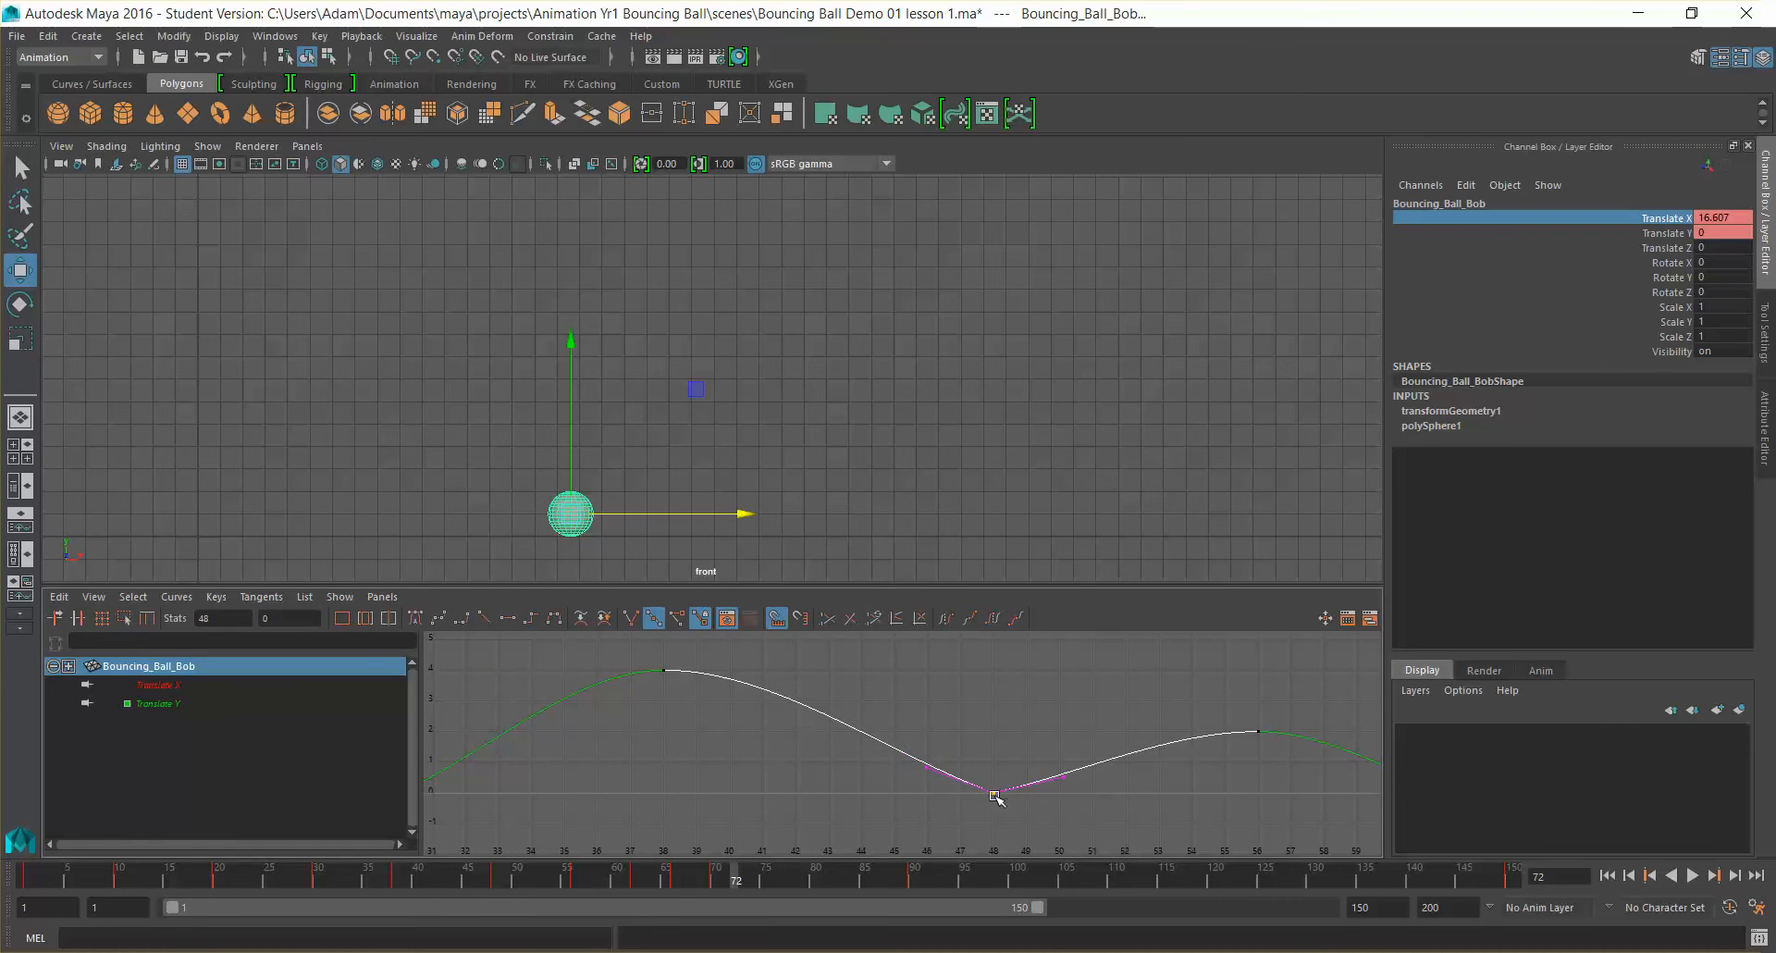
pyautogui.keyDown('shift'); pyautogui.moveTo(973, 794); pyautogui.dragTo(926, 798, button='middle'); pyautogui.keyUp('shift')
pyautogui.keyDown('alt'); pyautogui.moveTo(638, 749); pyautogui.dragTo(809, 745, button='middle'); pyautogui.keyUp('alt')
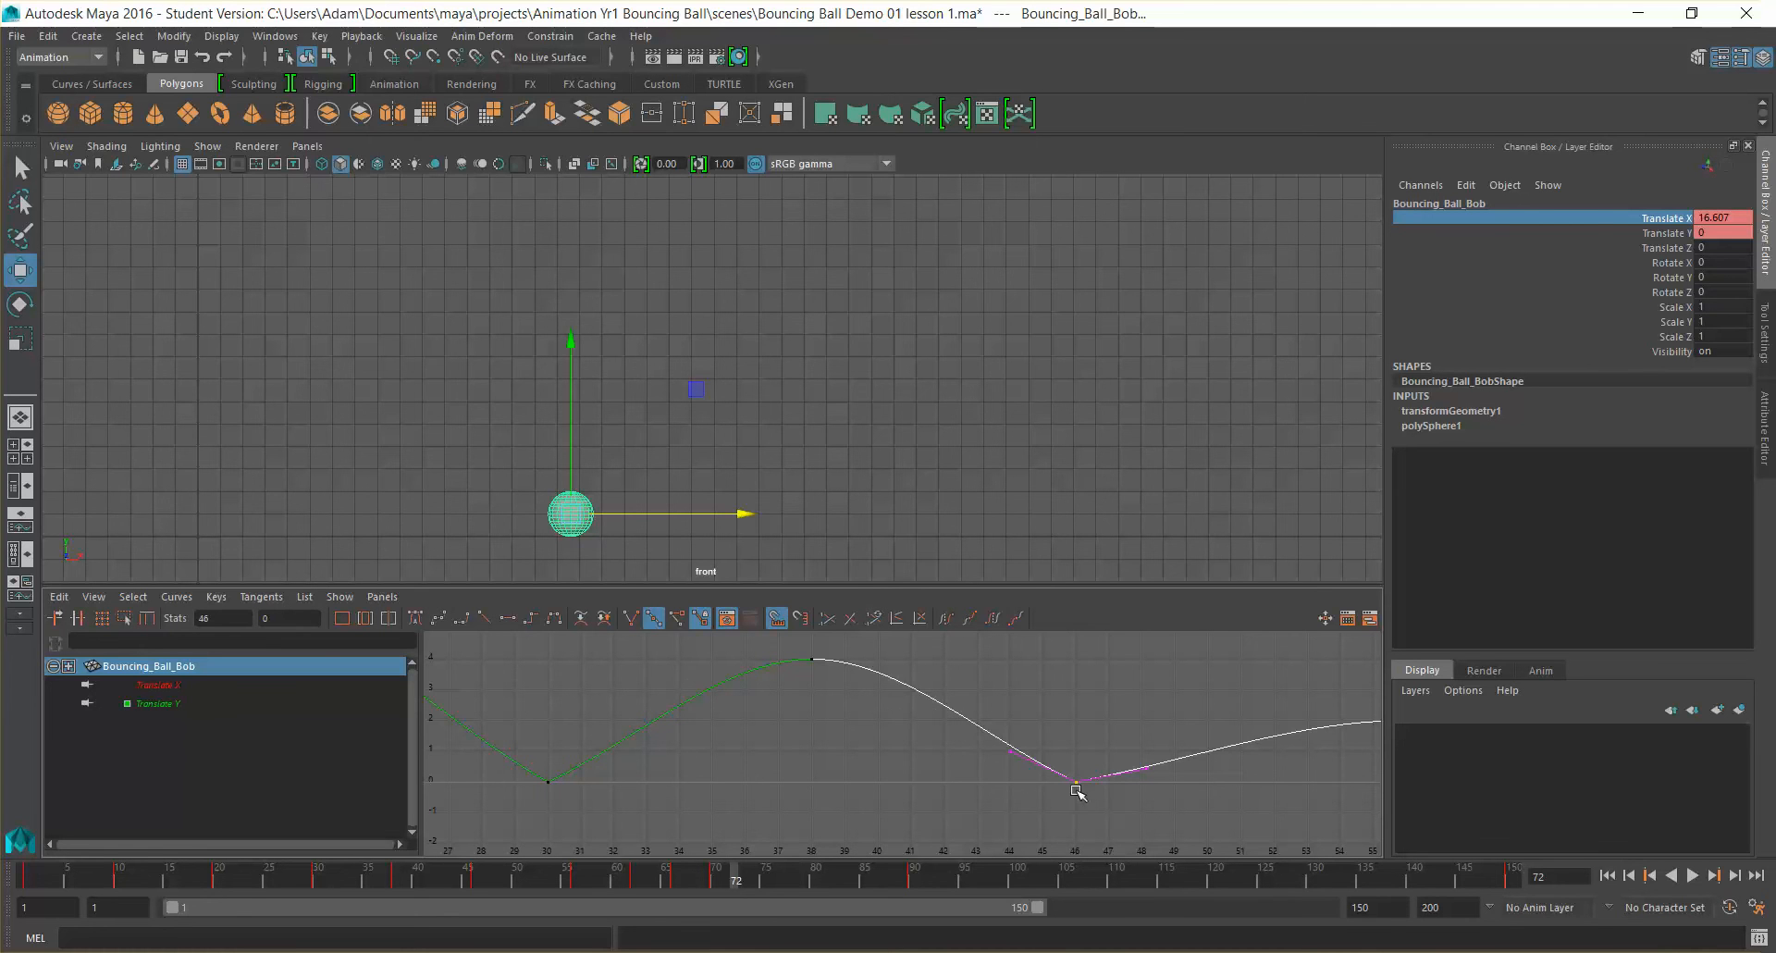
# Step: Shift all Translate Y keys after frame 46 four frames earlier together, placing them at frames 52, 58, 62 and 66
pyautogui.keyDown('alt'); pyautogui.moveTo(1117, 749); pyautogui.dragTo(851, 746, button='middle'); pyautogui.keyUp('alt')
pyautogui.scroll(-3, 954, 733)
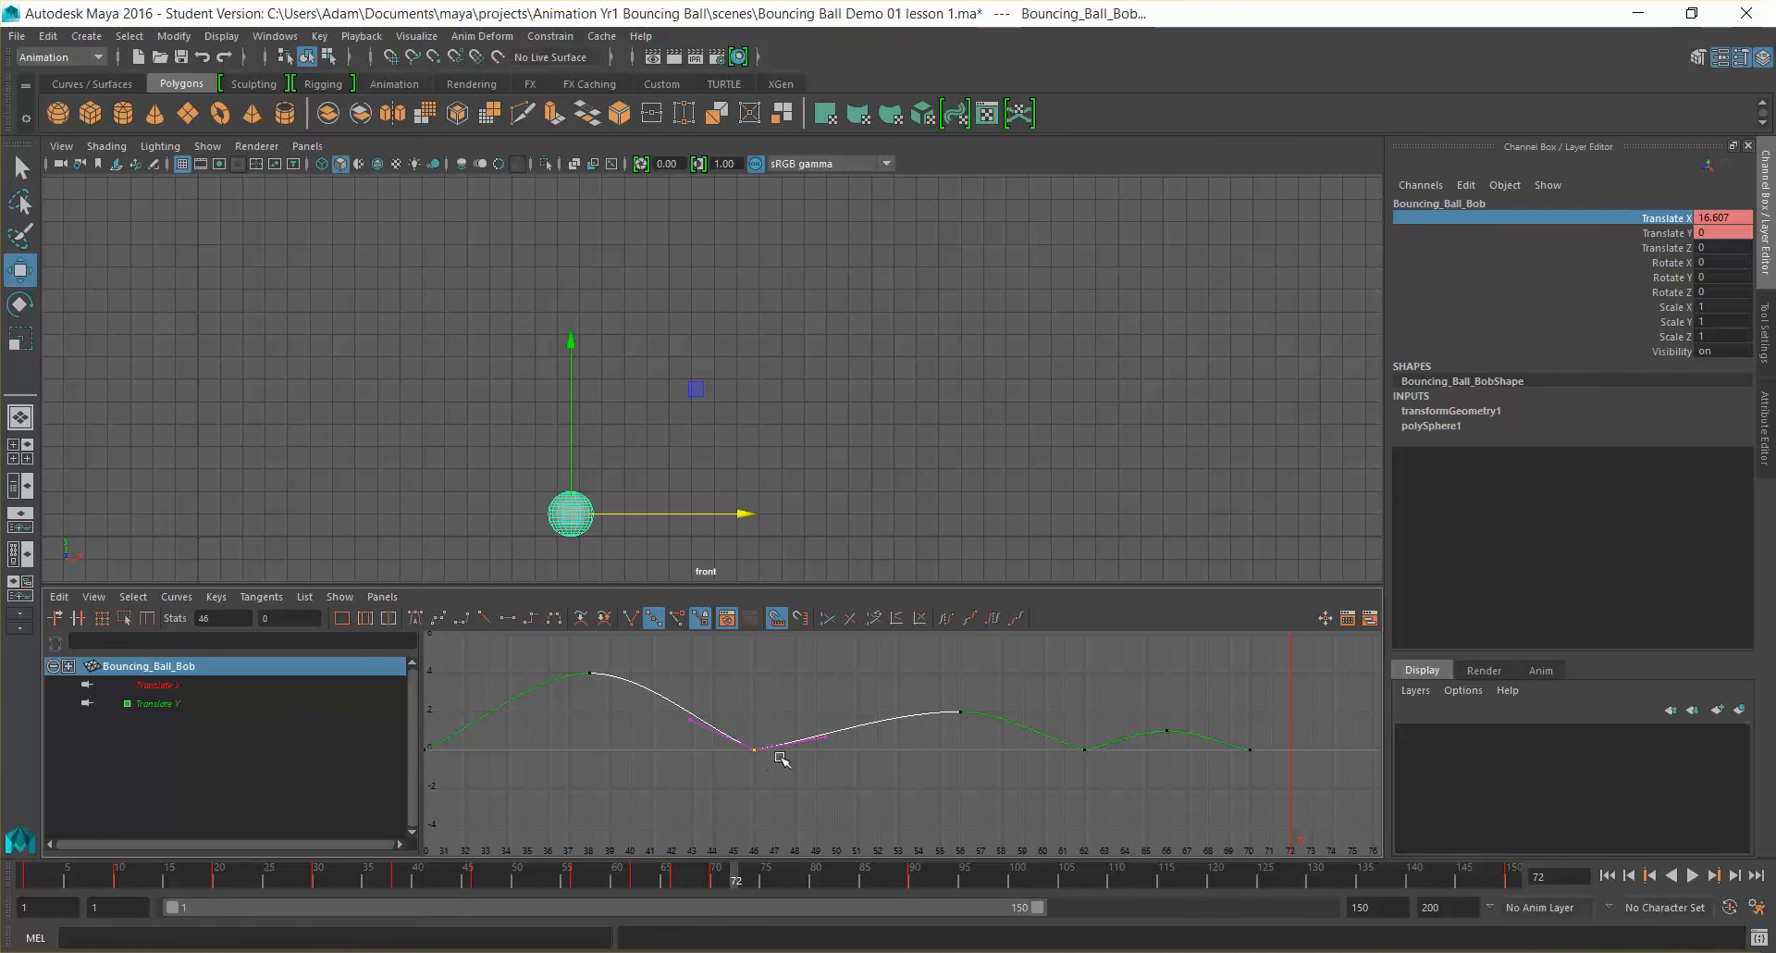
pyautogui.moveTo(1278, 811); pyautogui.dragTo(1276, 810)
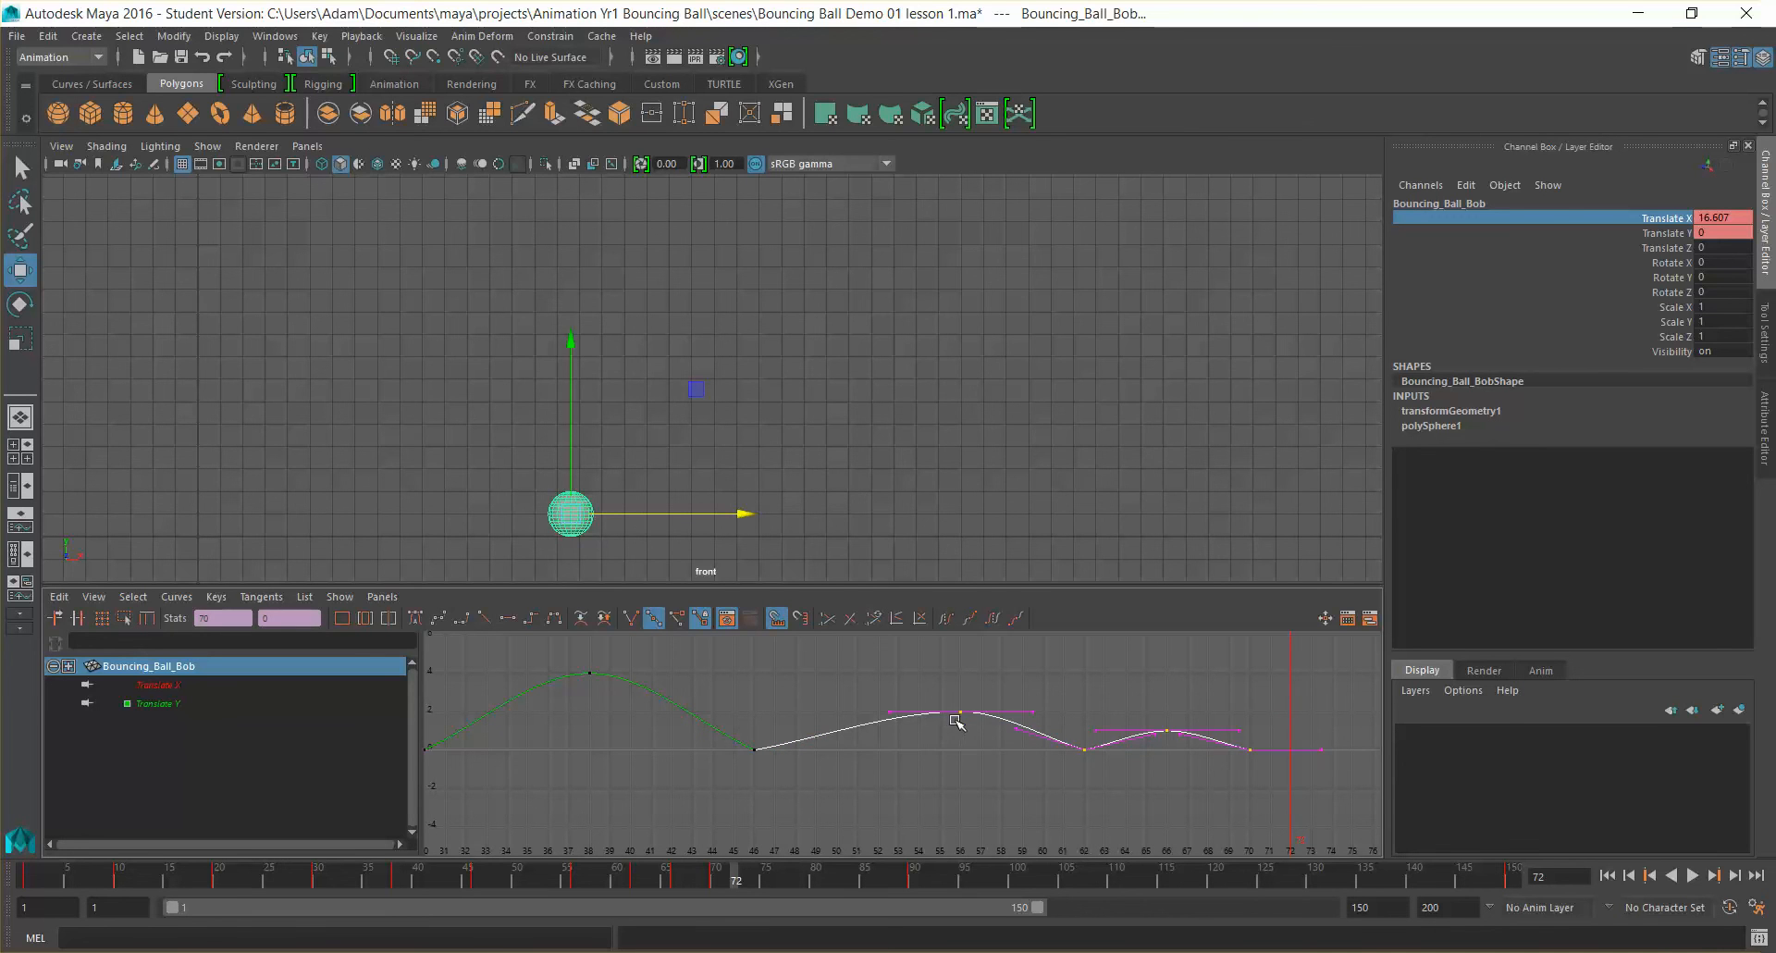
pyautogui.keyDown('shift'); pyautogui.moveTo(959, 706); pyautogui.dragTo(879, 718, button='middle'); pyautogui.keyUp('shift')
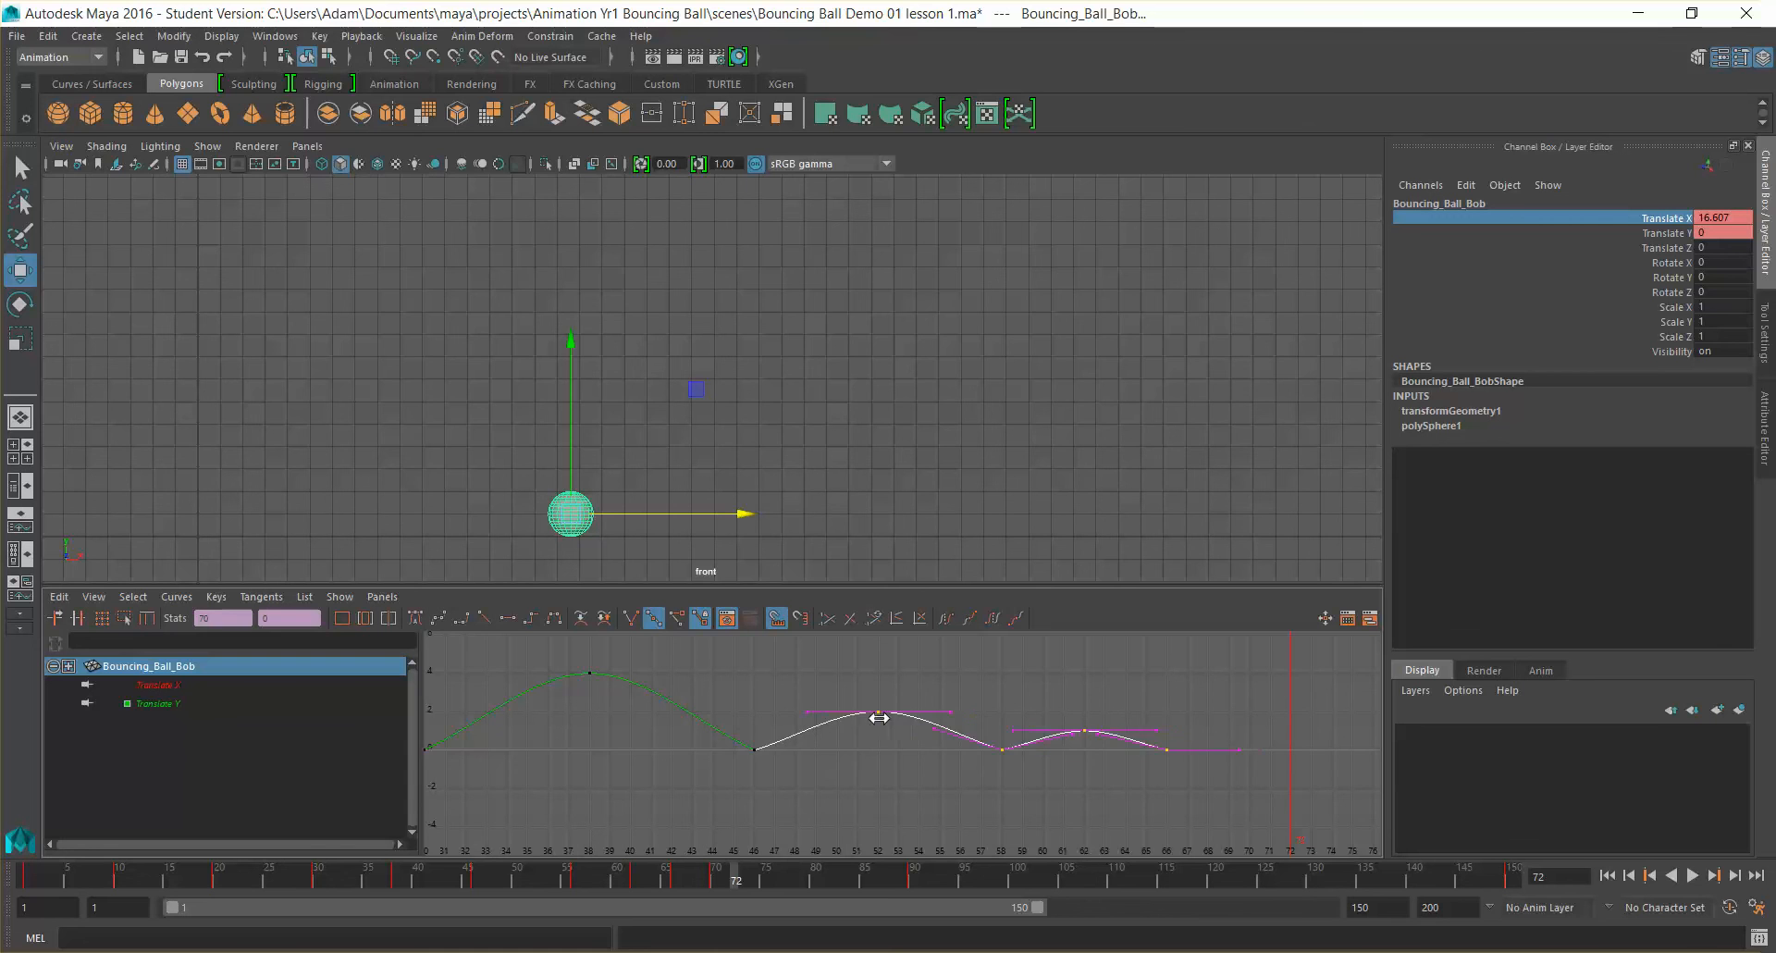
pyautogui.click(1055, 818)
pyautogui.press('a')
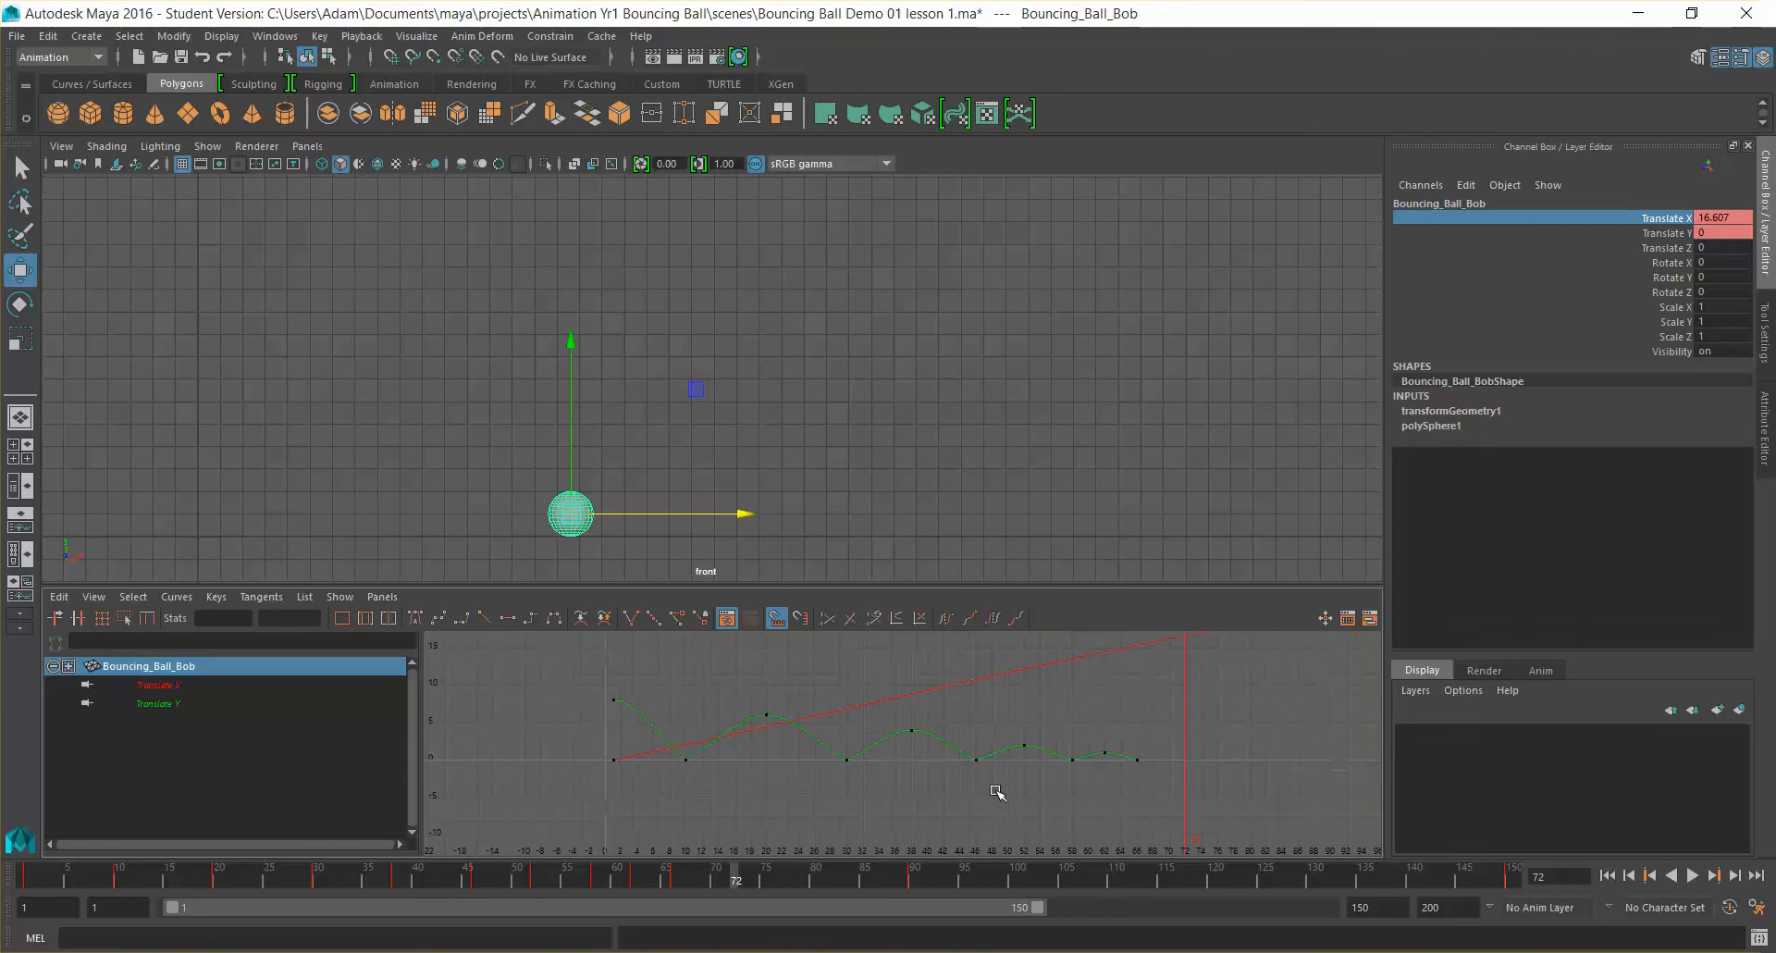
# Step: Deselect the ball and play the animation from frame 1 to review the retimed bounces
pyautogui.click(1693, 875)
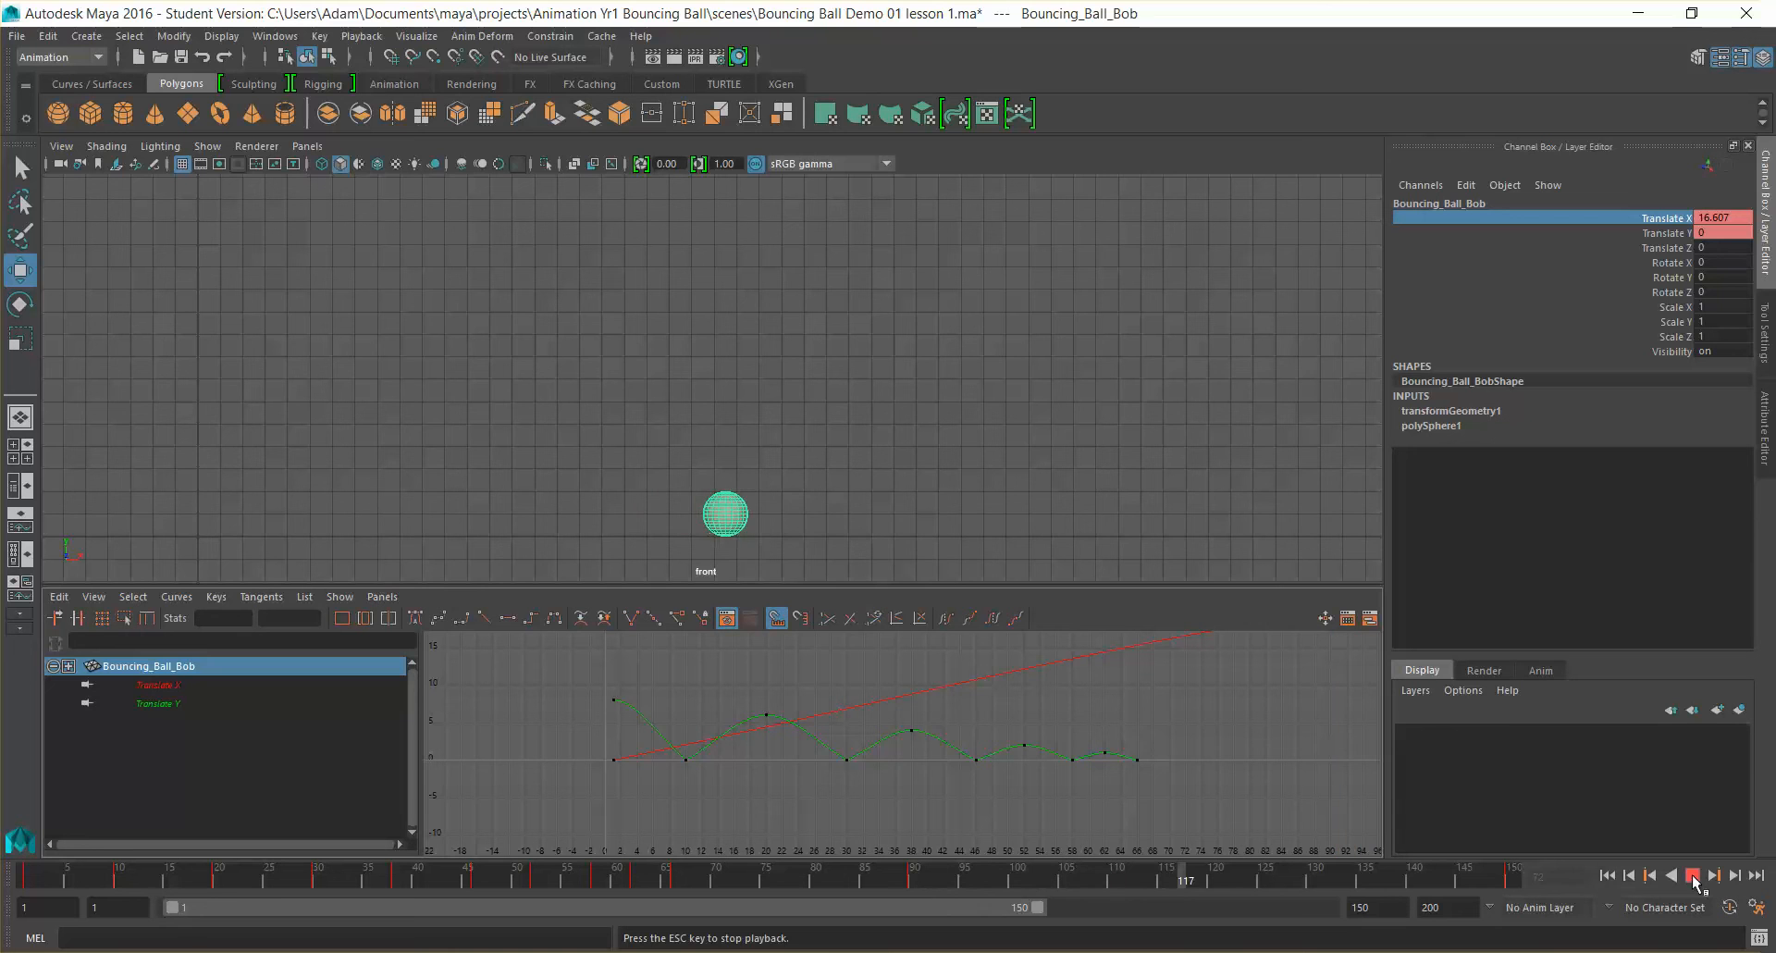
pyautogui.click(1083, 412)
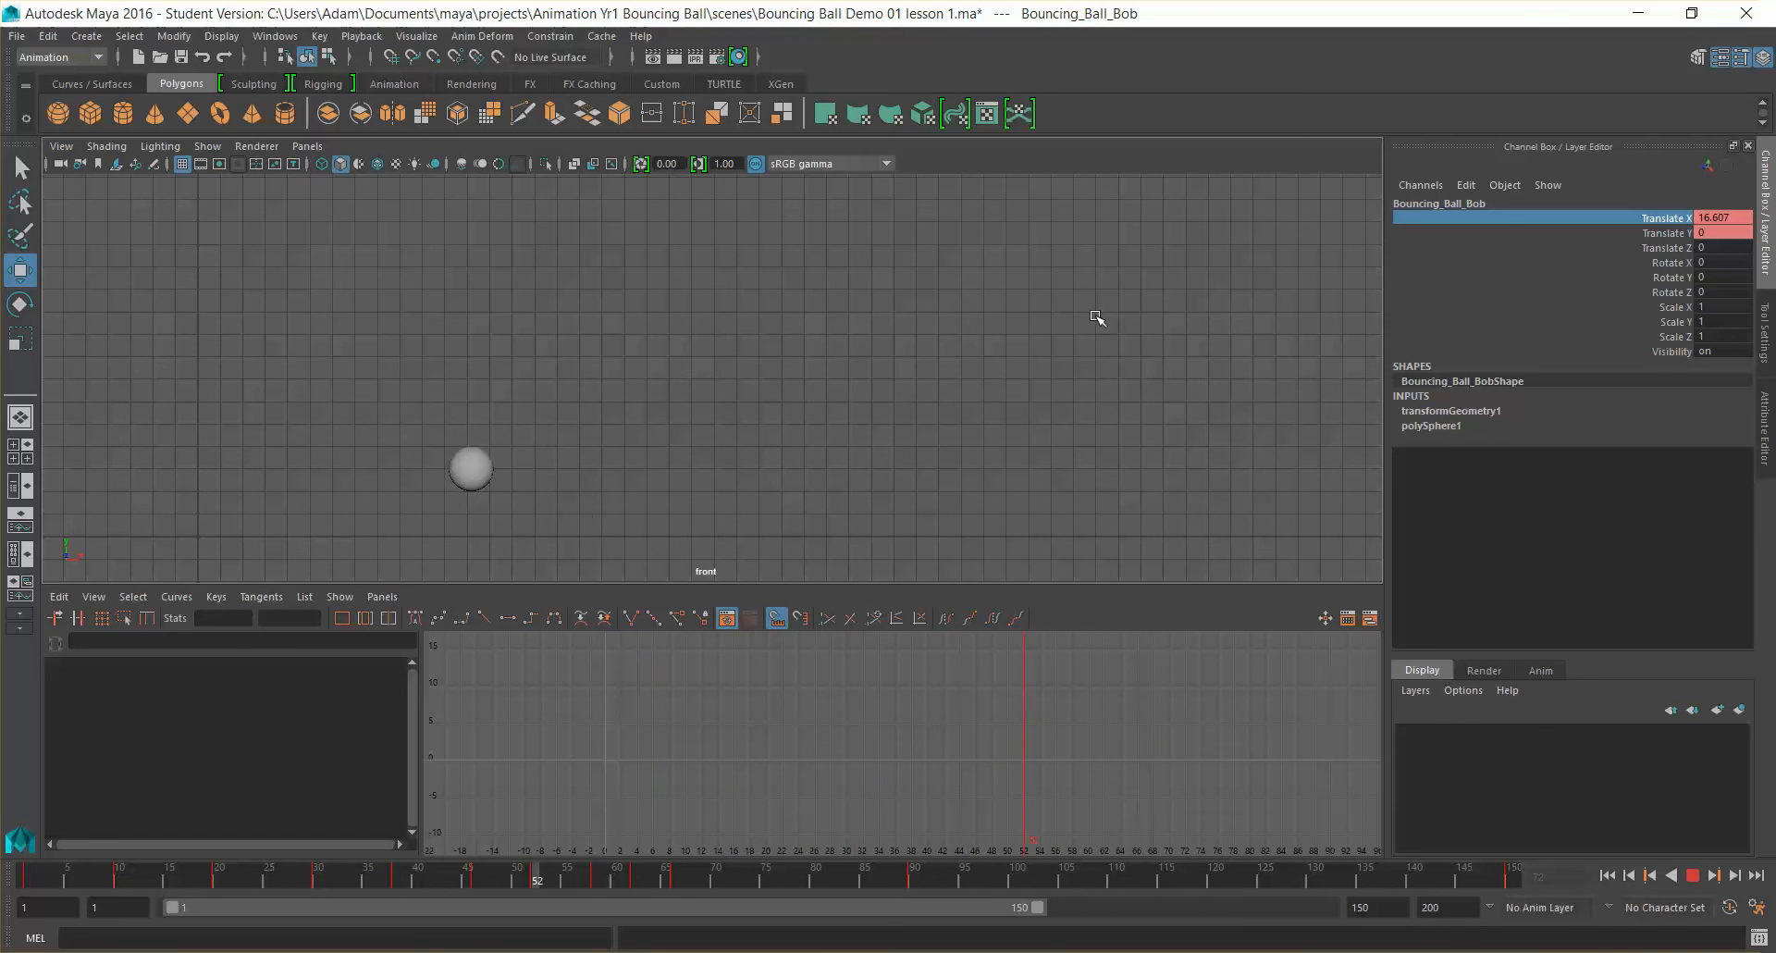
pyautogui.click(1691, 877)
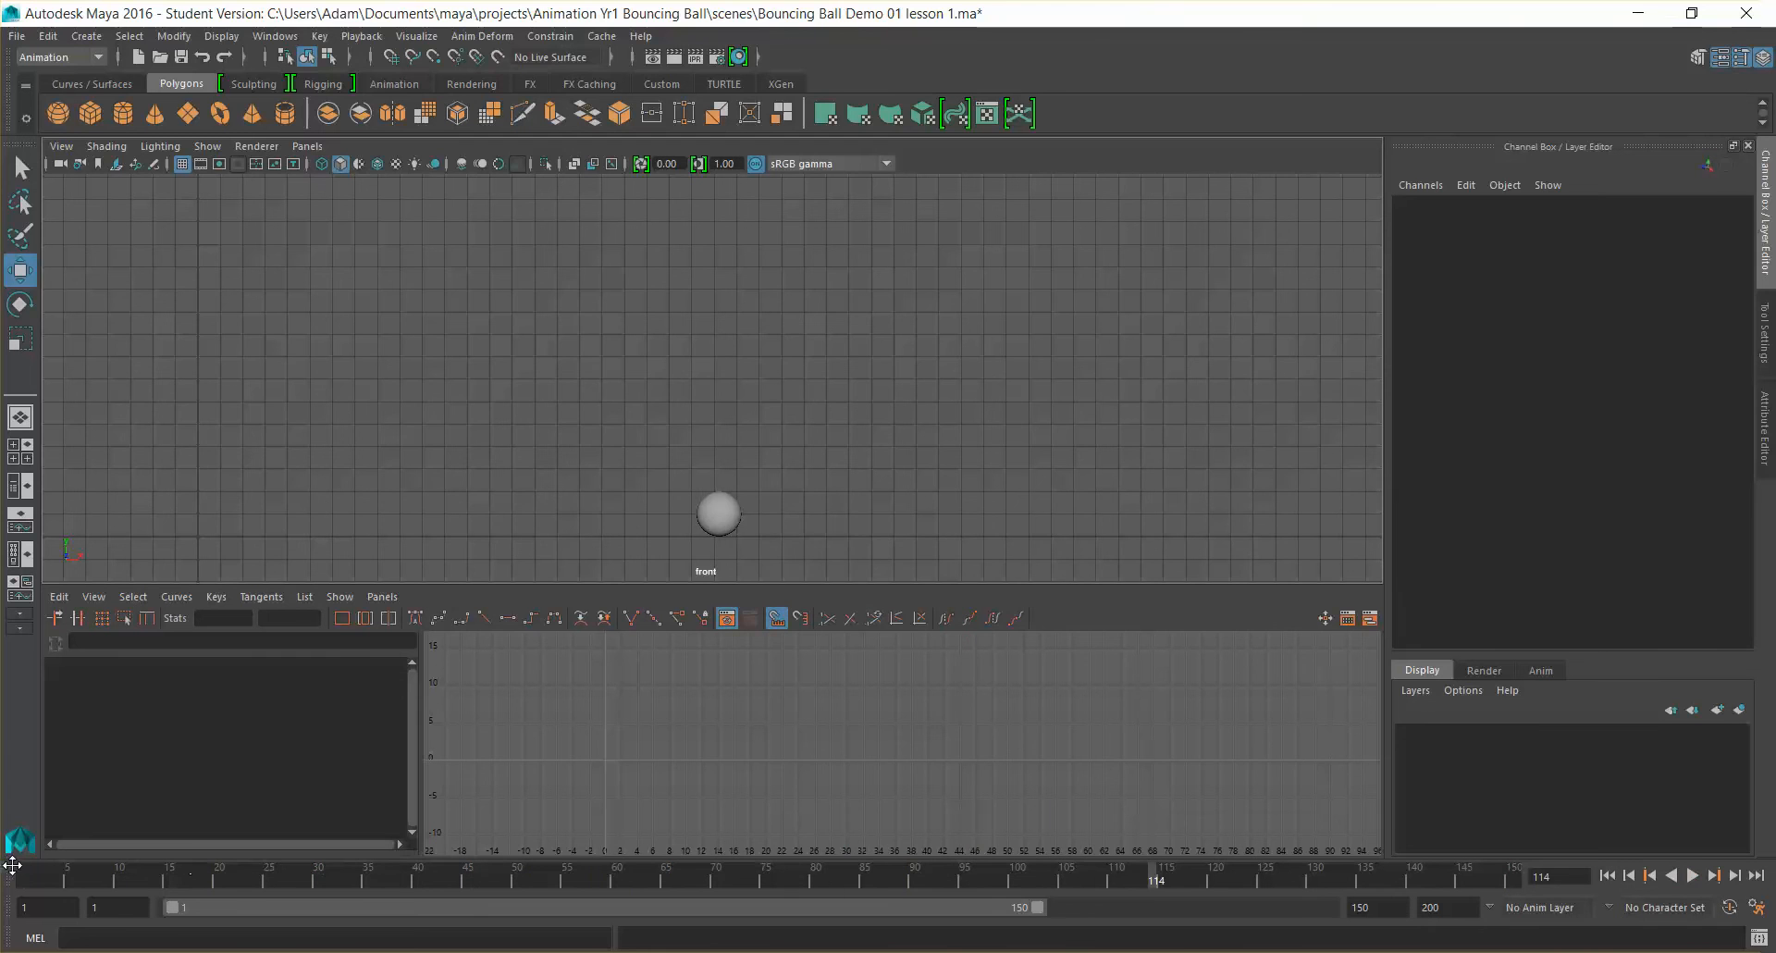
pyautogui.moveTo(22, 873)
pyautogui.mouseDown()
pyautogui.moveTo(132, 881)
pyautogui.moveTo(3, 877)
pyautogui.mouseUp()
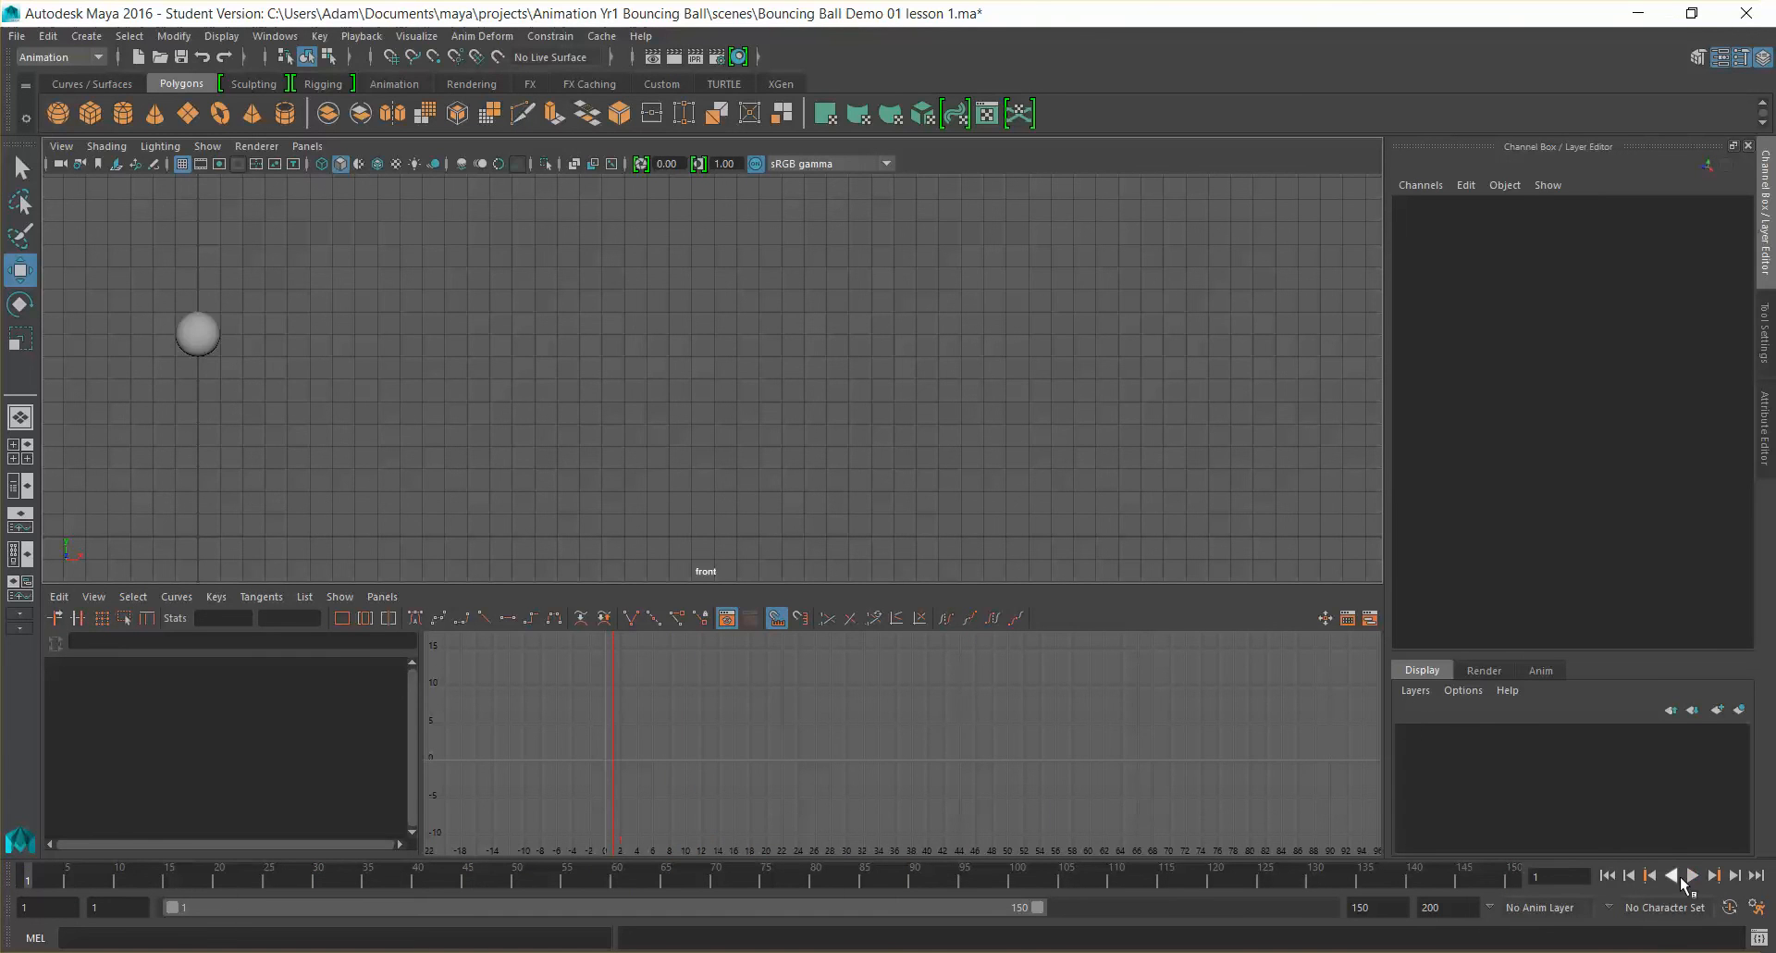
pyautogui.click(1693, 875)
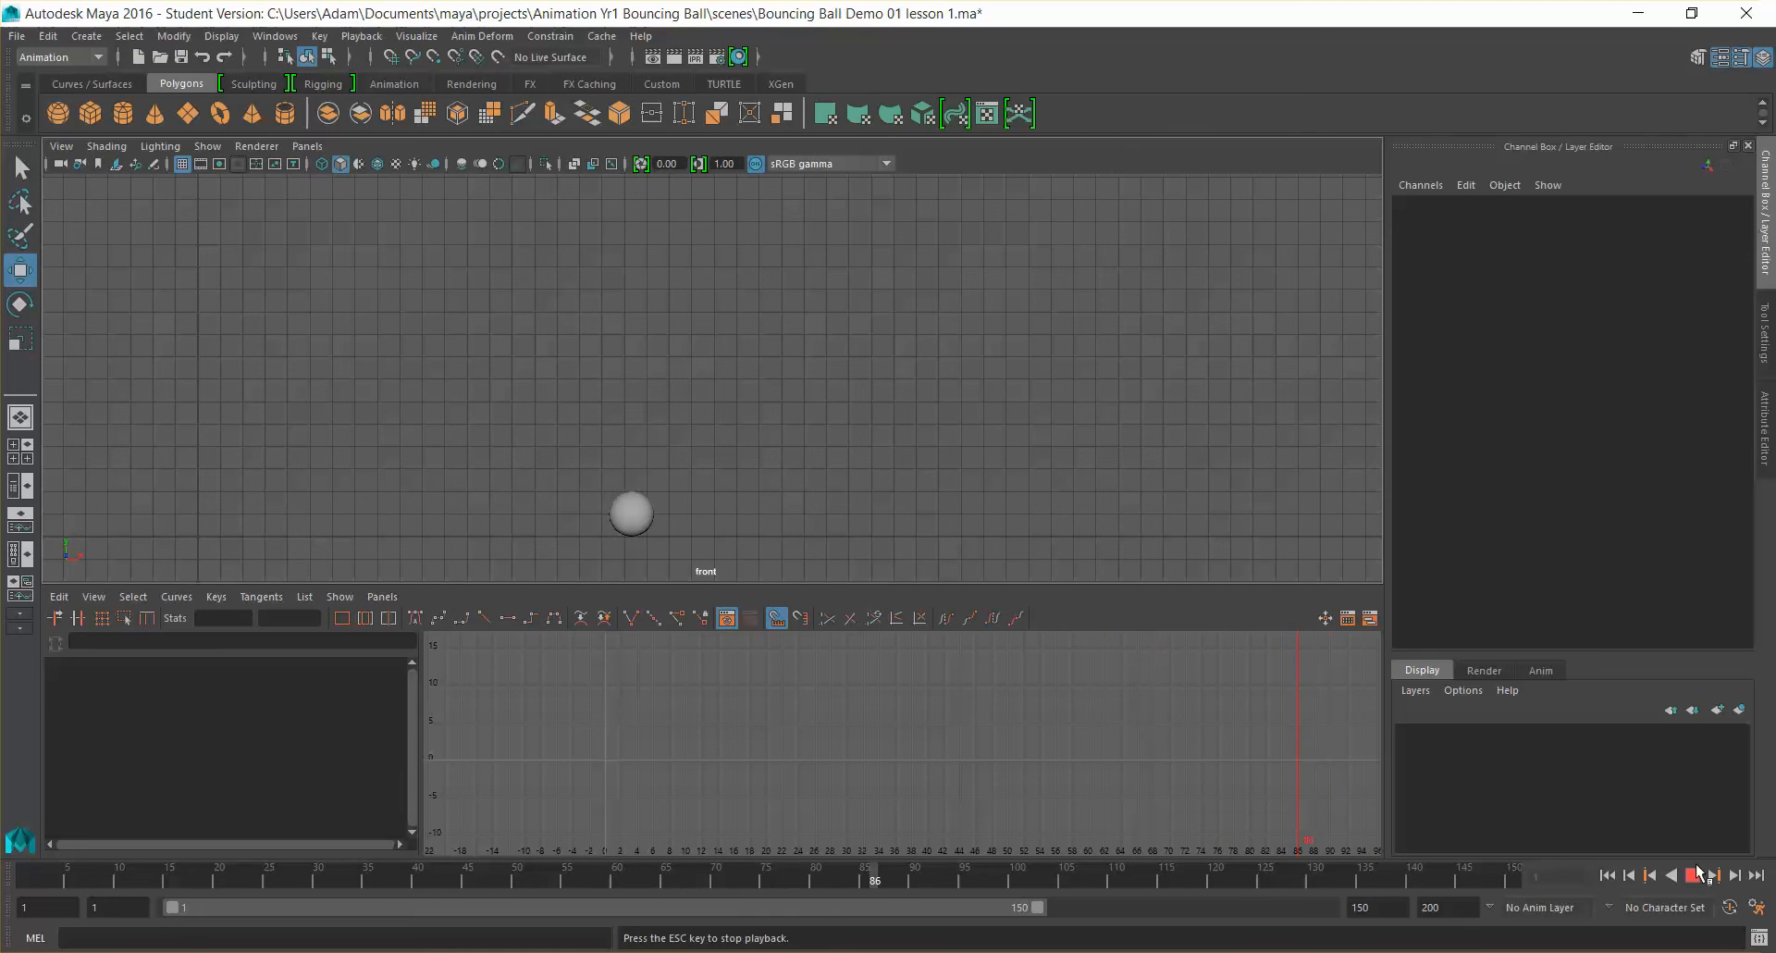
pyautogui.click(1695, 875)
# Step: Select the ball and key its Translate Y at 0.5 on frame 68 to add another small bounce peak
pyautogui.click(703, 523)
pyautogui.click(673, 880)
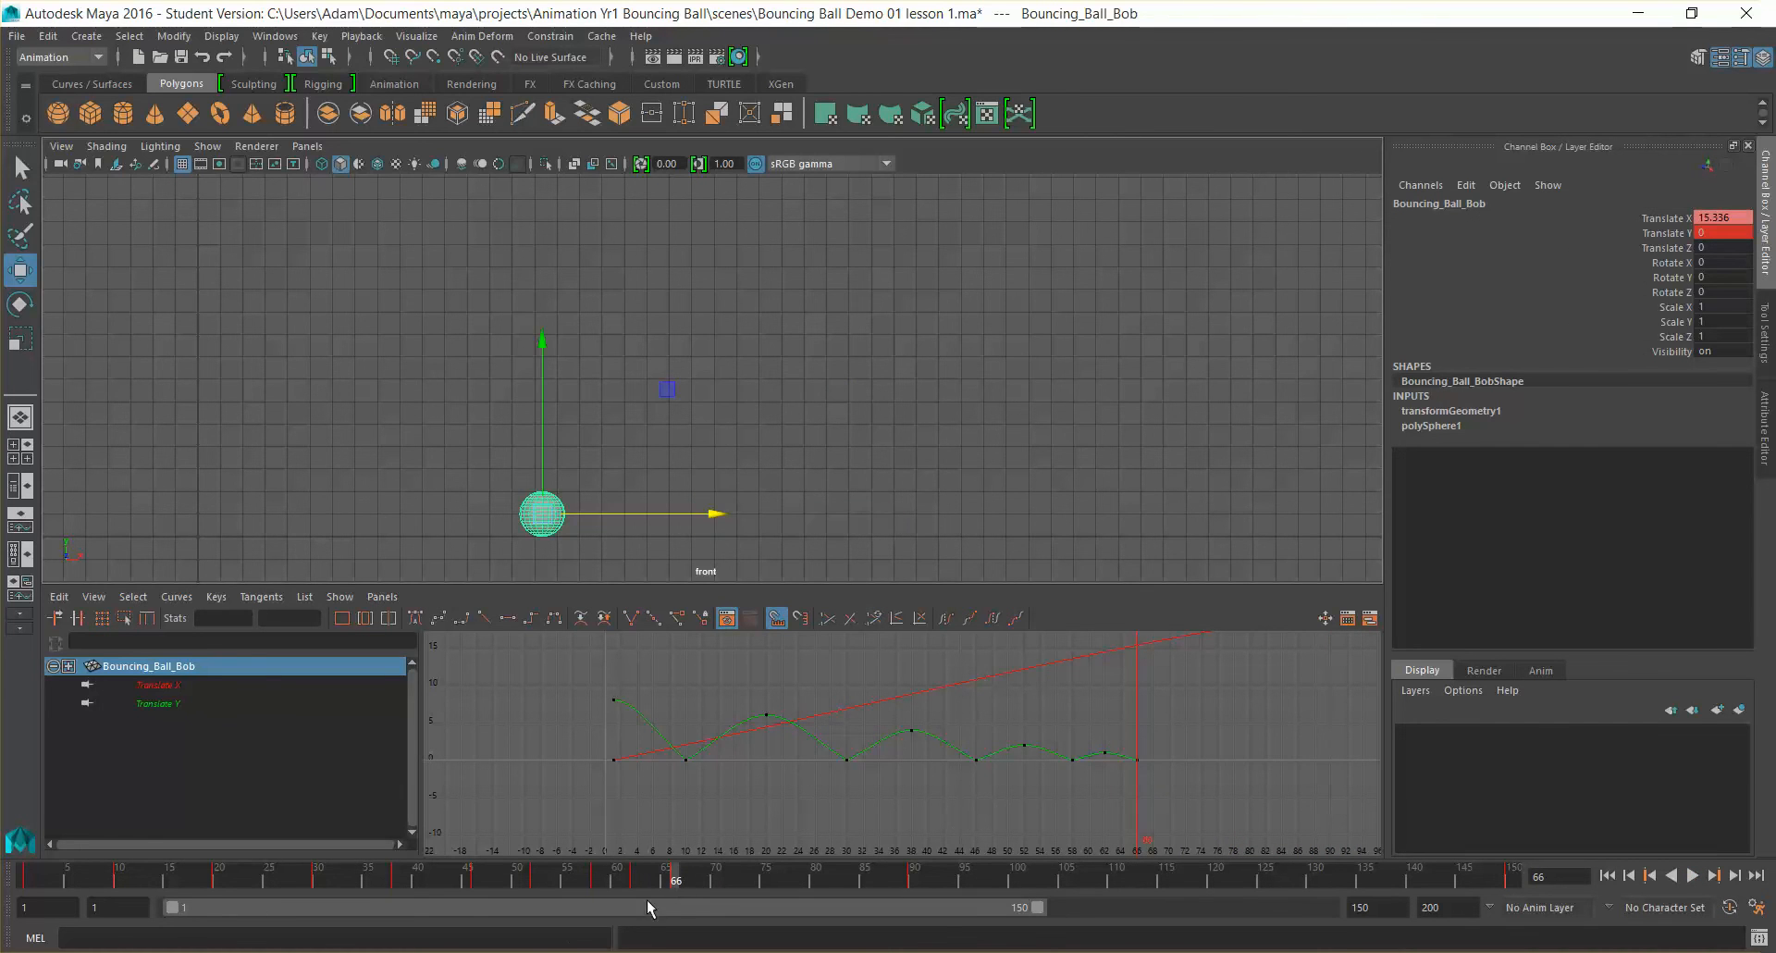
pyautogui.hotkey('alt', 'v')
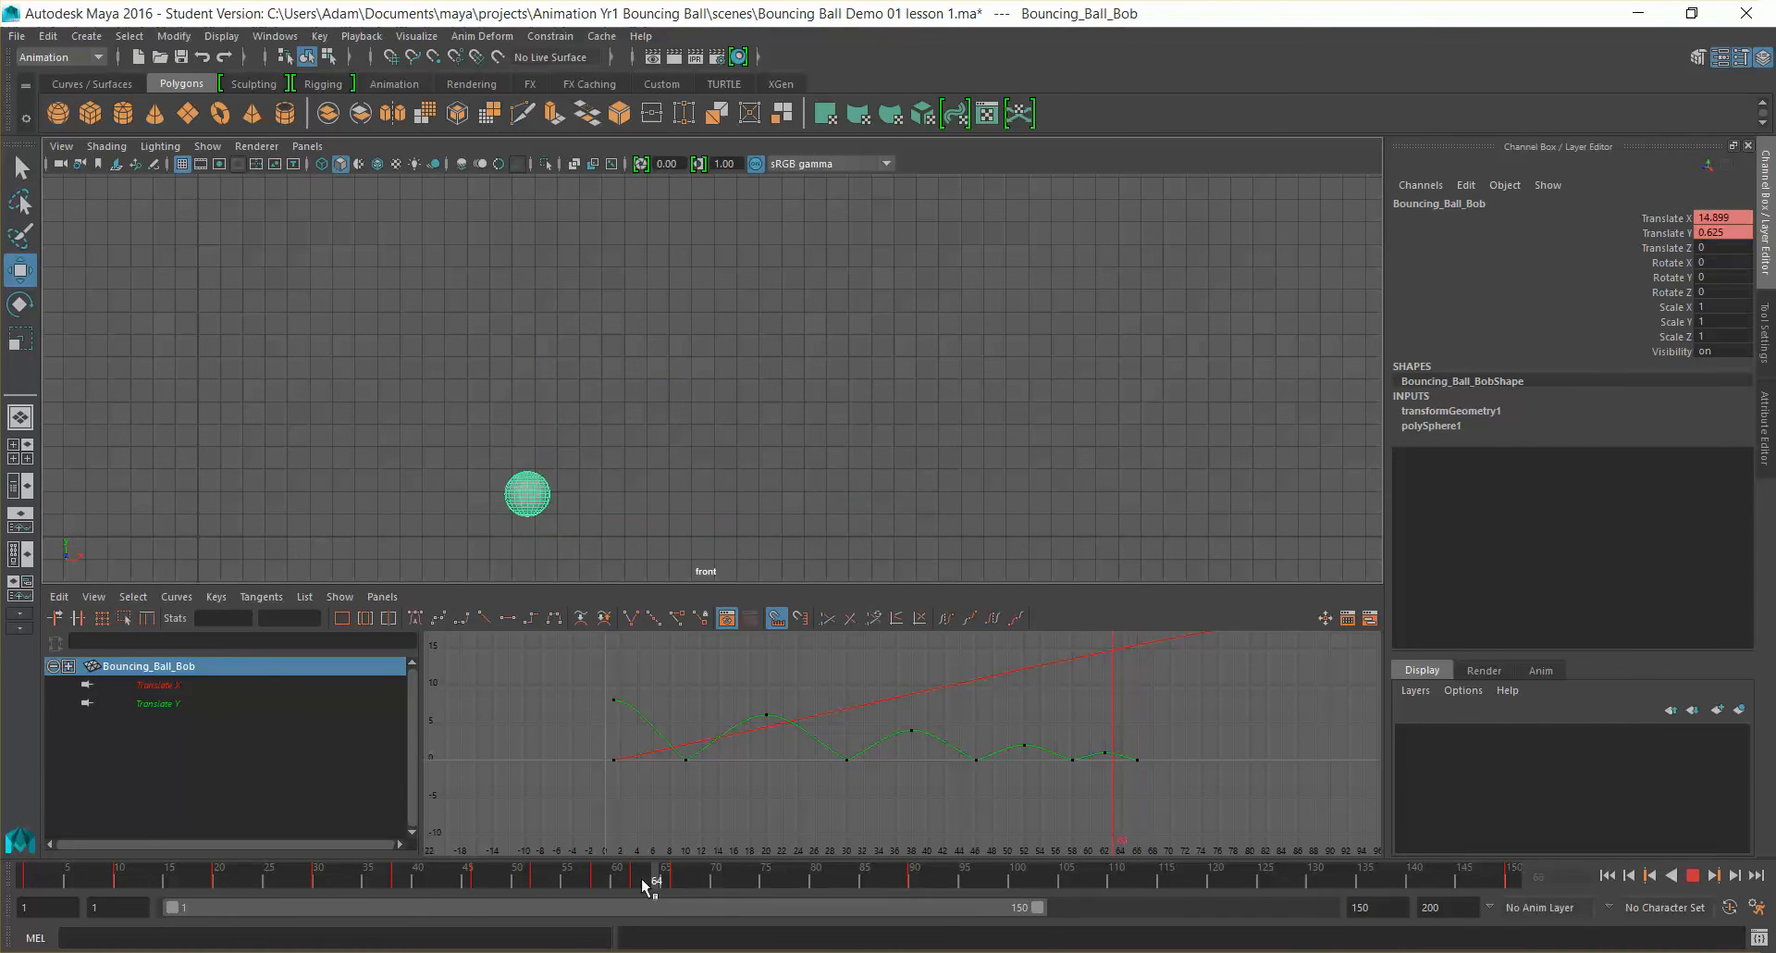
pyautogui.moveTo(675, 880); pyautogui.dragTo(694, 890)
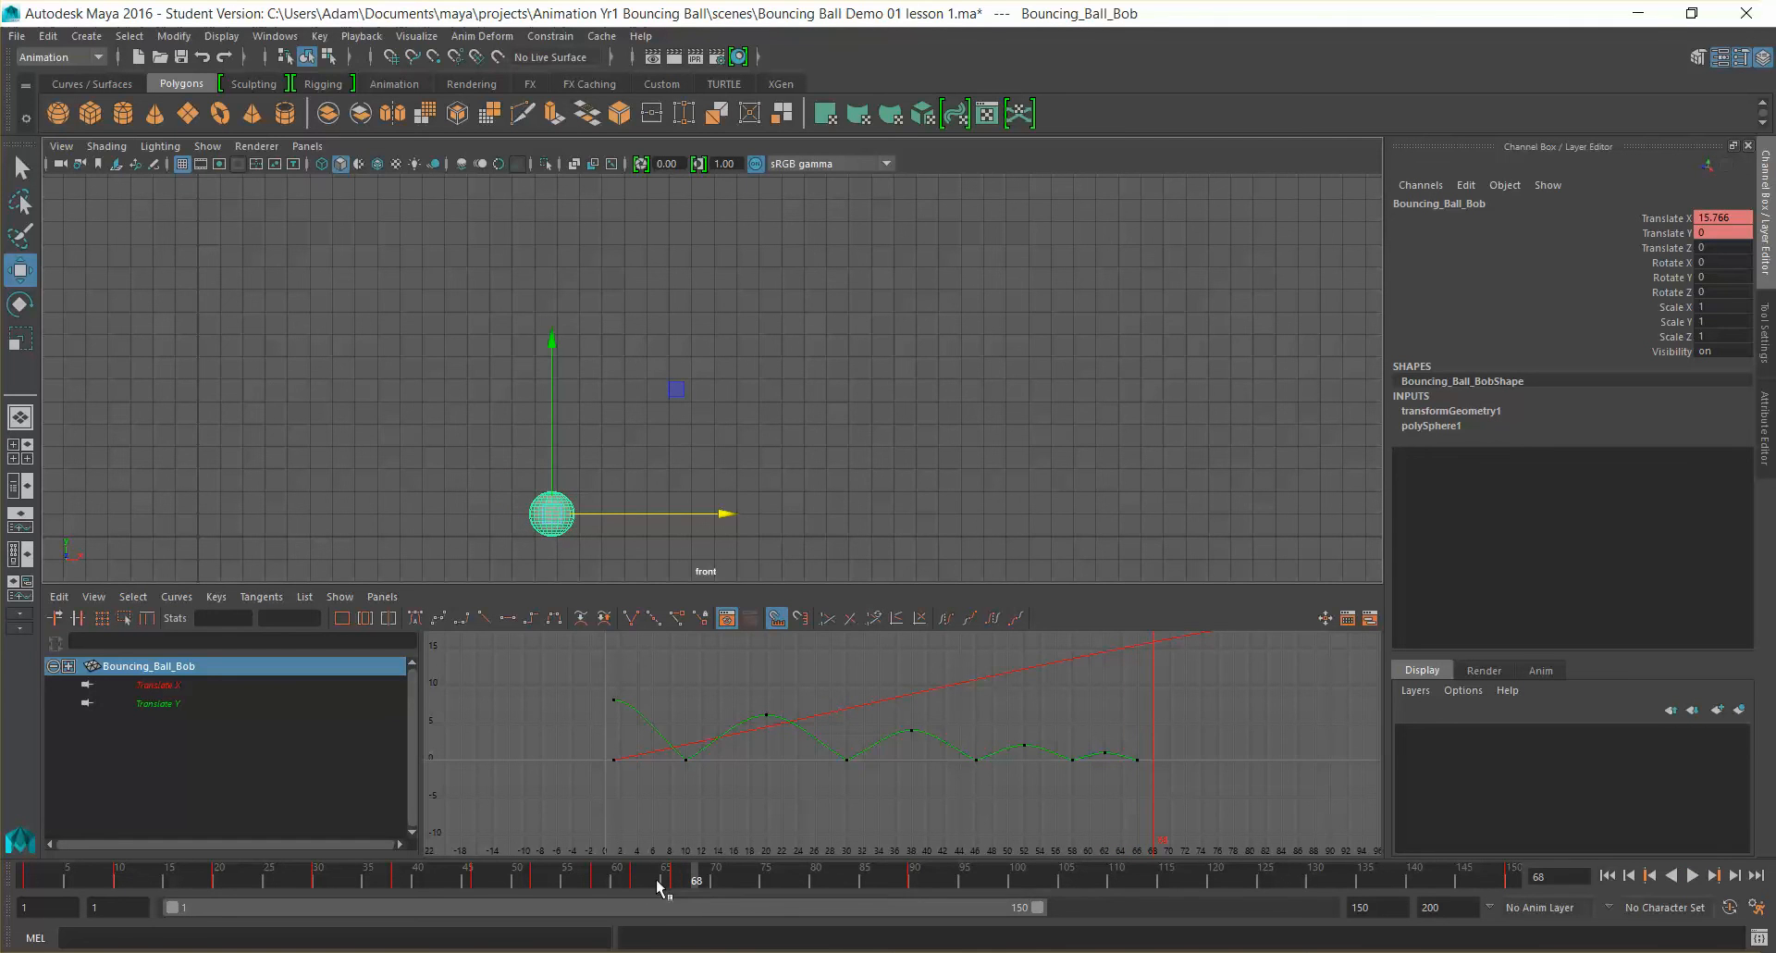
pyautogui.doubleClick(1726, 230)
pyautogui.write('0.5')
pyautogui.press('Return')
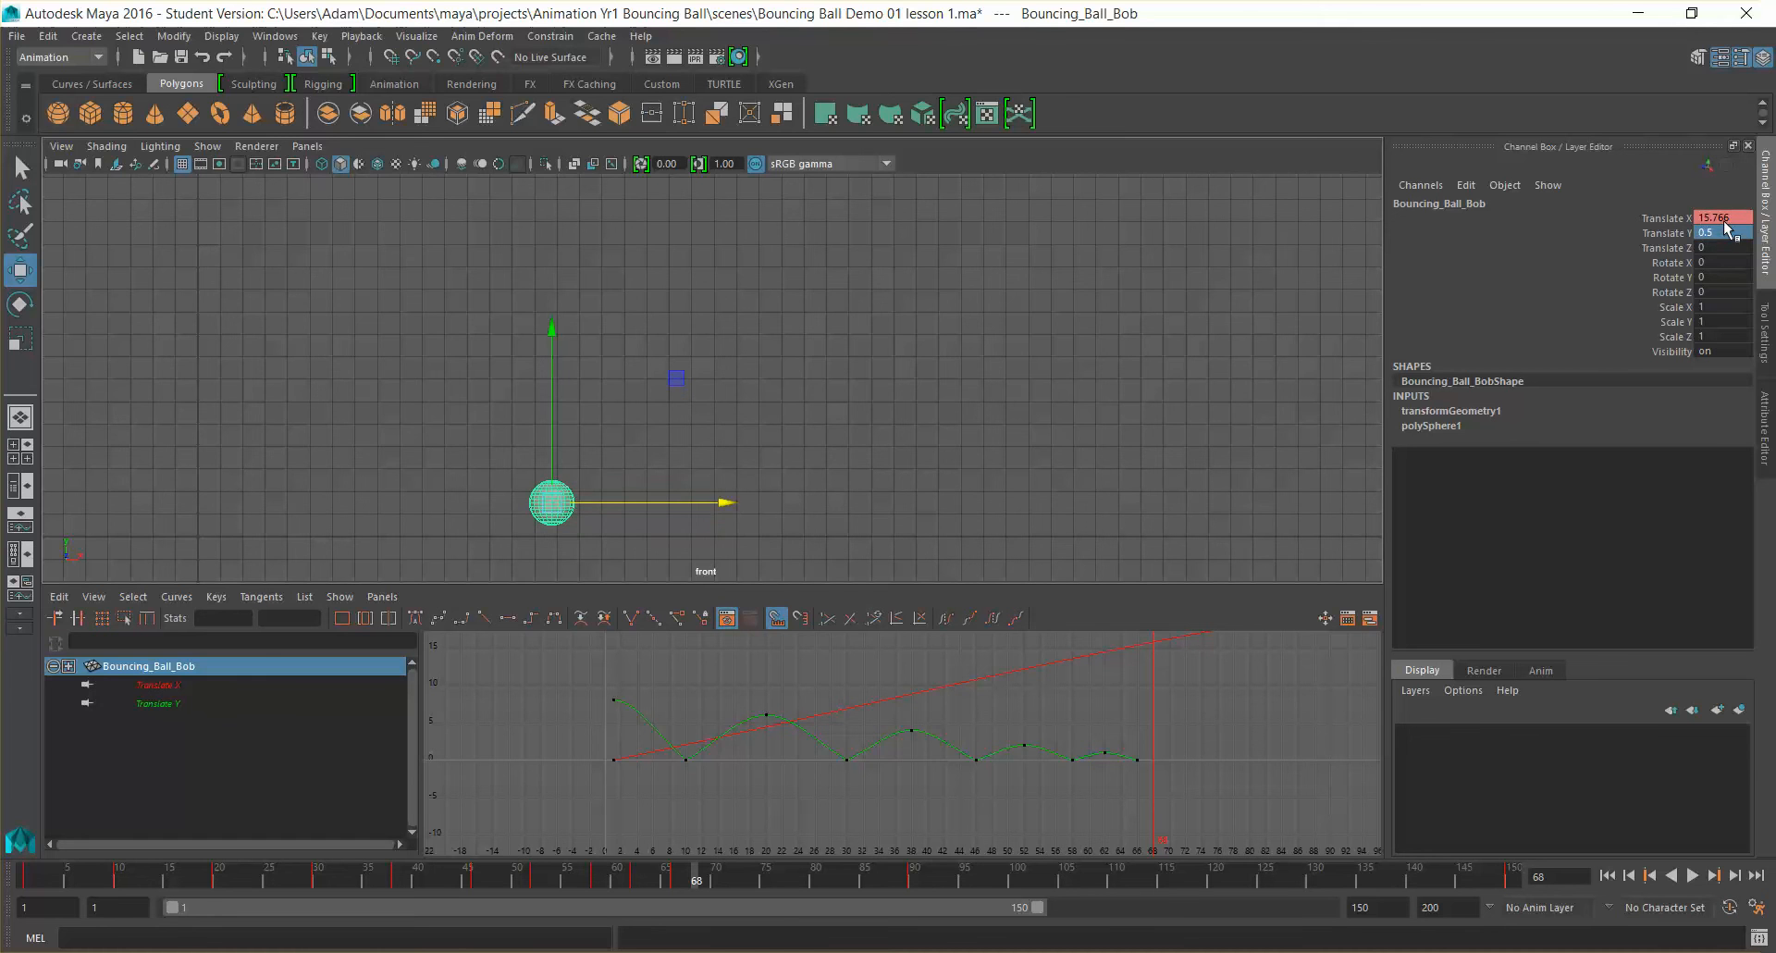
pyautogui.click(1674, 233)
pyautogui.rightClick(1674, 233)
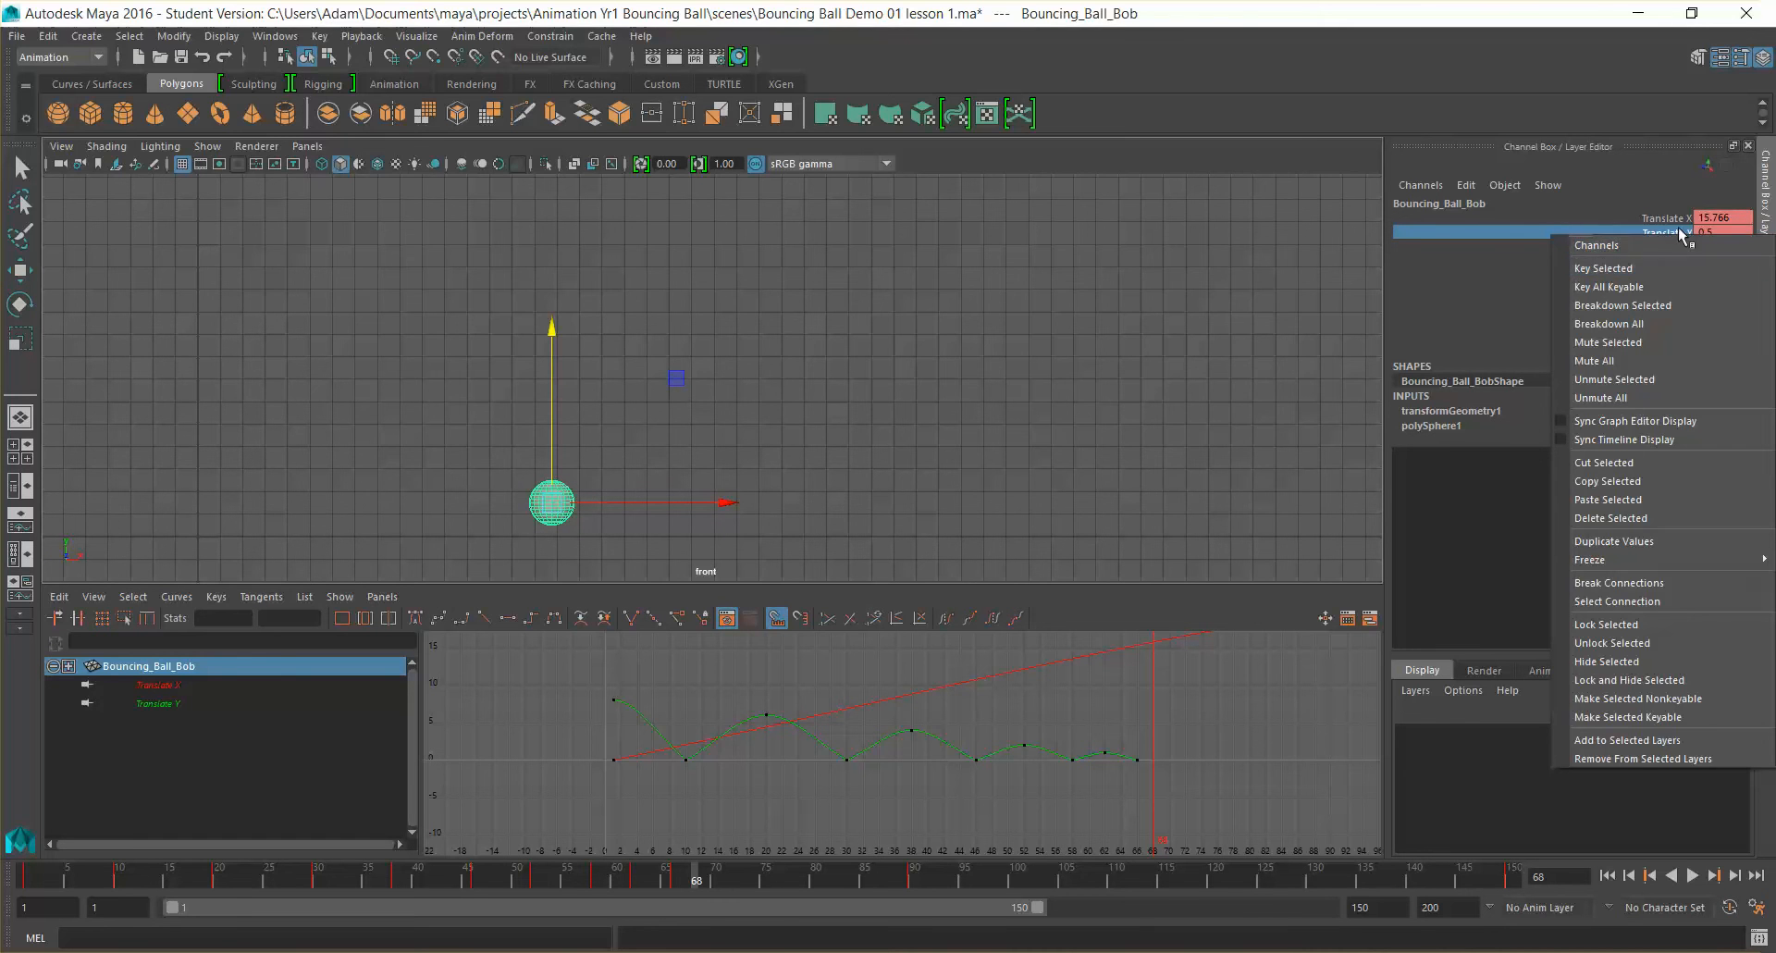
pyautogui.click(1698, 232)
pyautogui.rightClick(1678, 235)
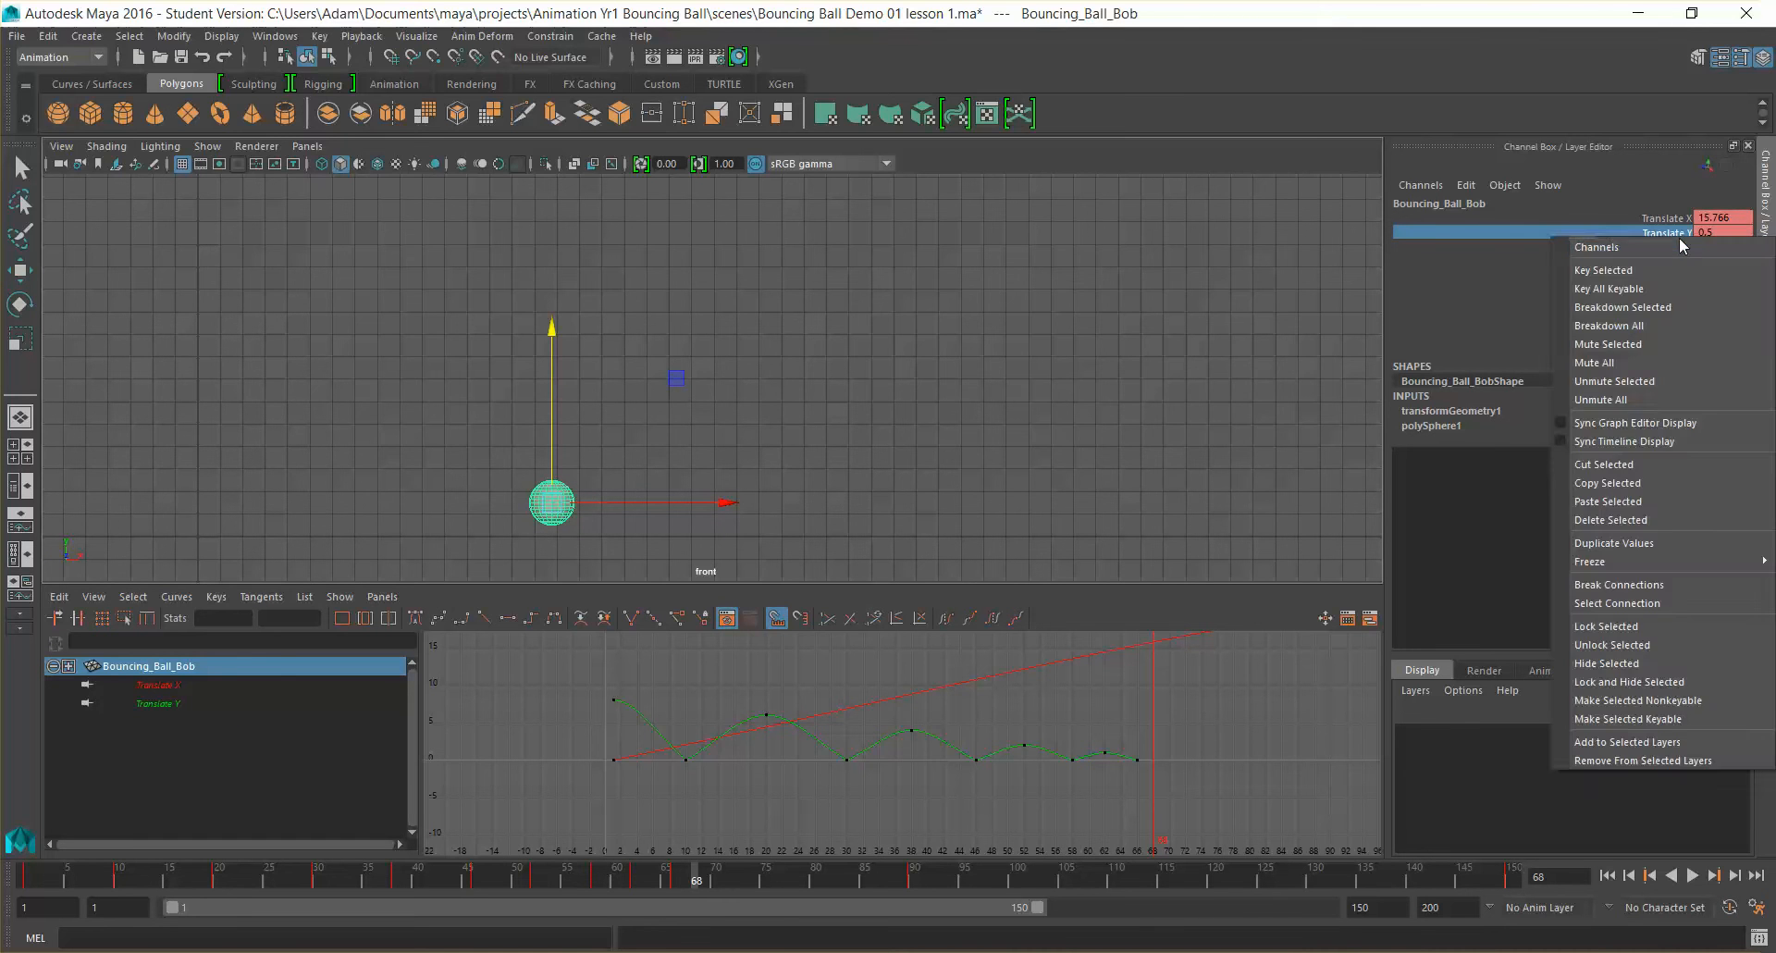
pyautogui.click(1685, 269)
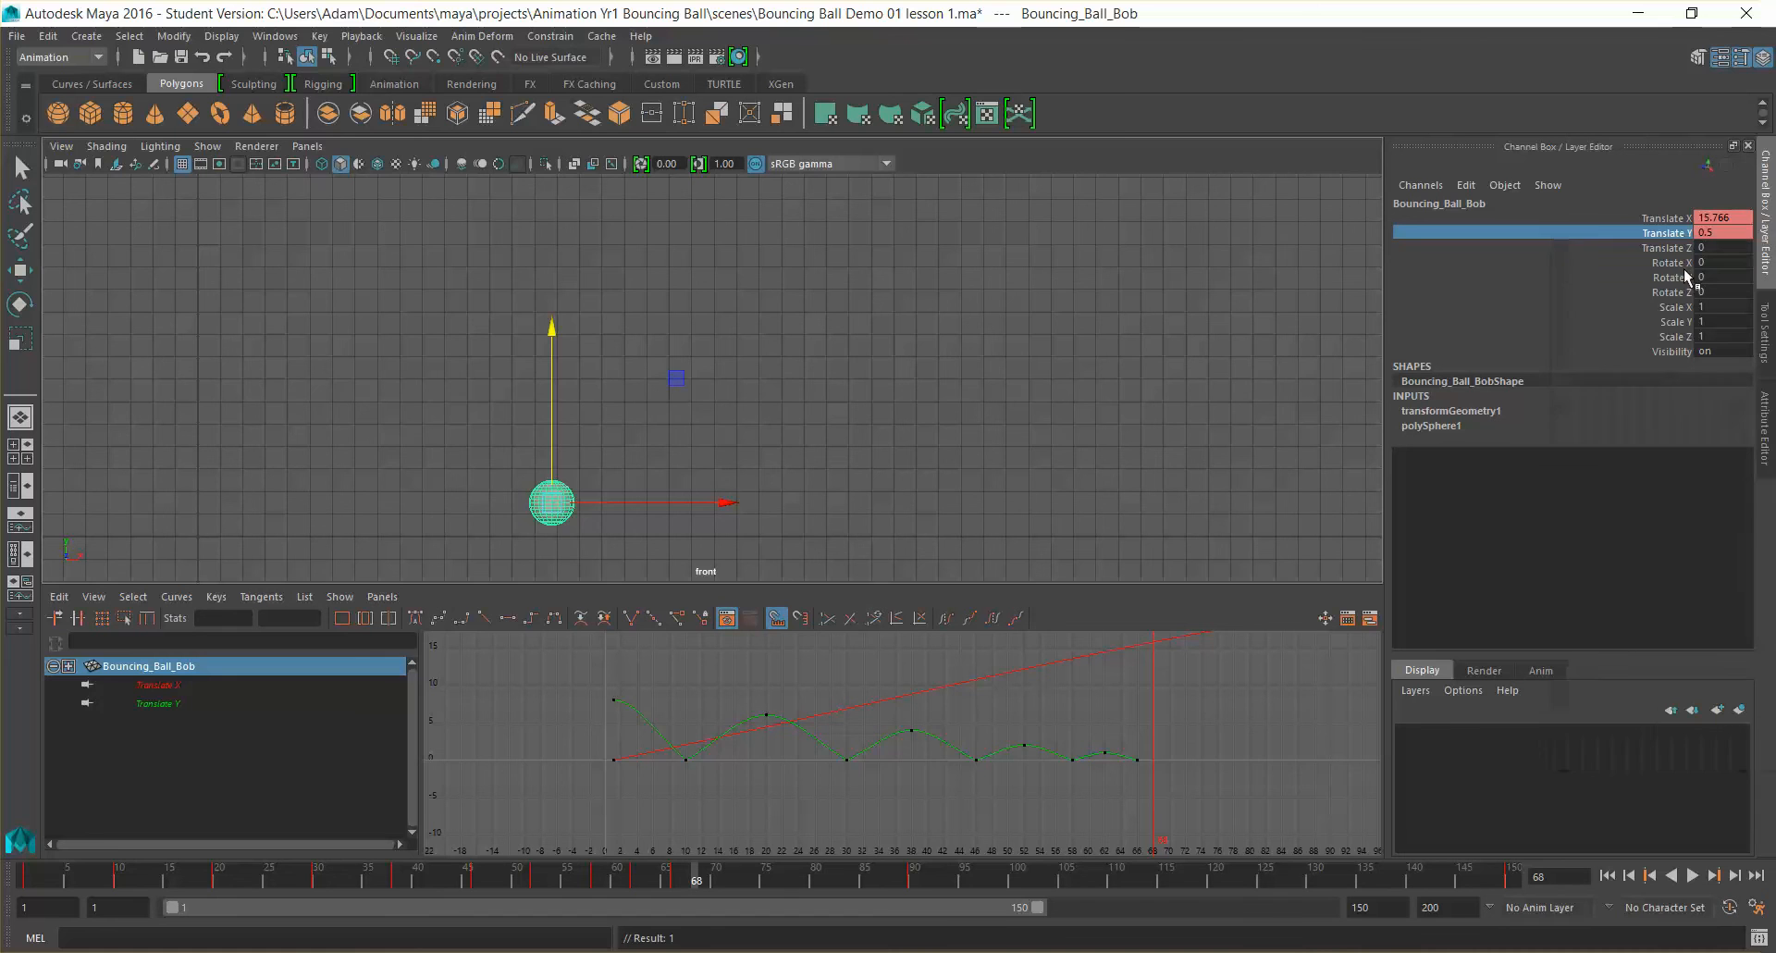
# Step: Key the ball's Translate Y at 0 on frame 70 to land the last small bounce
pyautogui.moveTo(699, 881); pyautogui.dragTo(715, 880)
pyautogui.doubleClick(1717, 233)
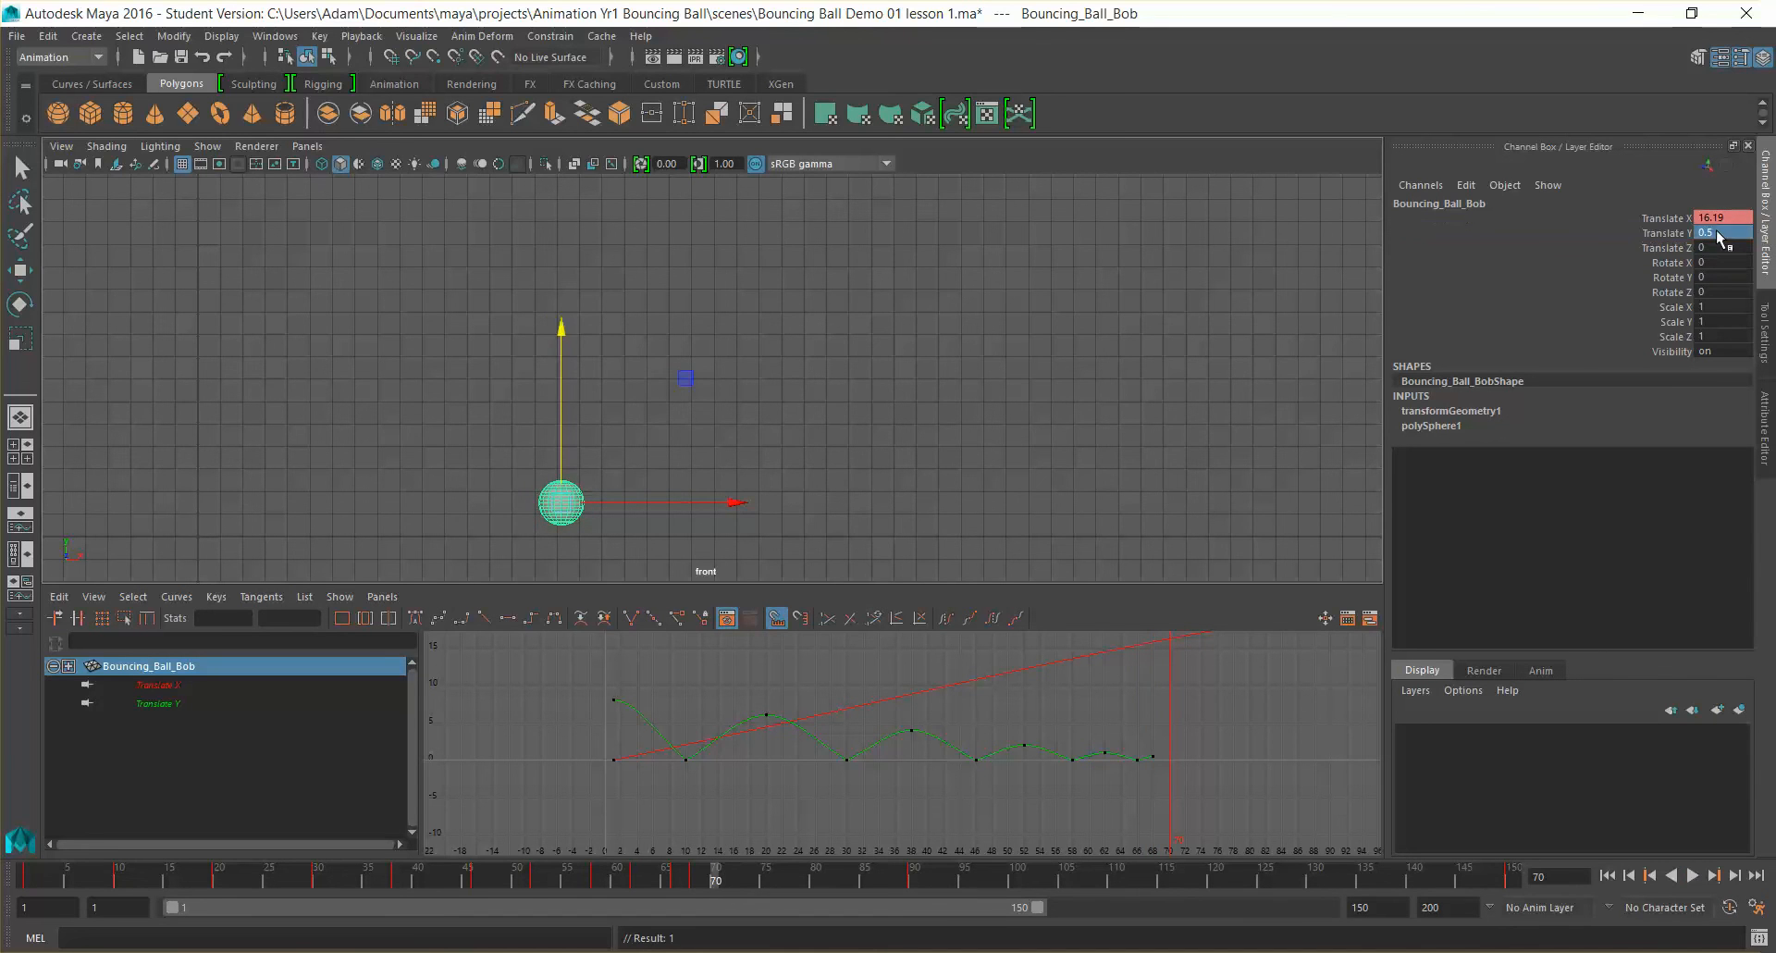
pyautogui.write('0')
pyautogui.press('Return')
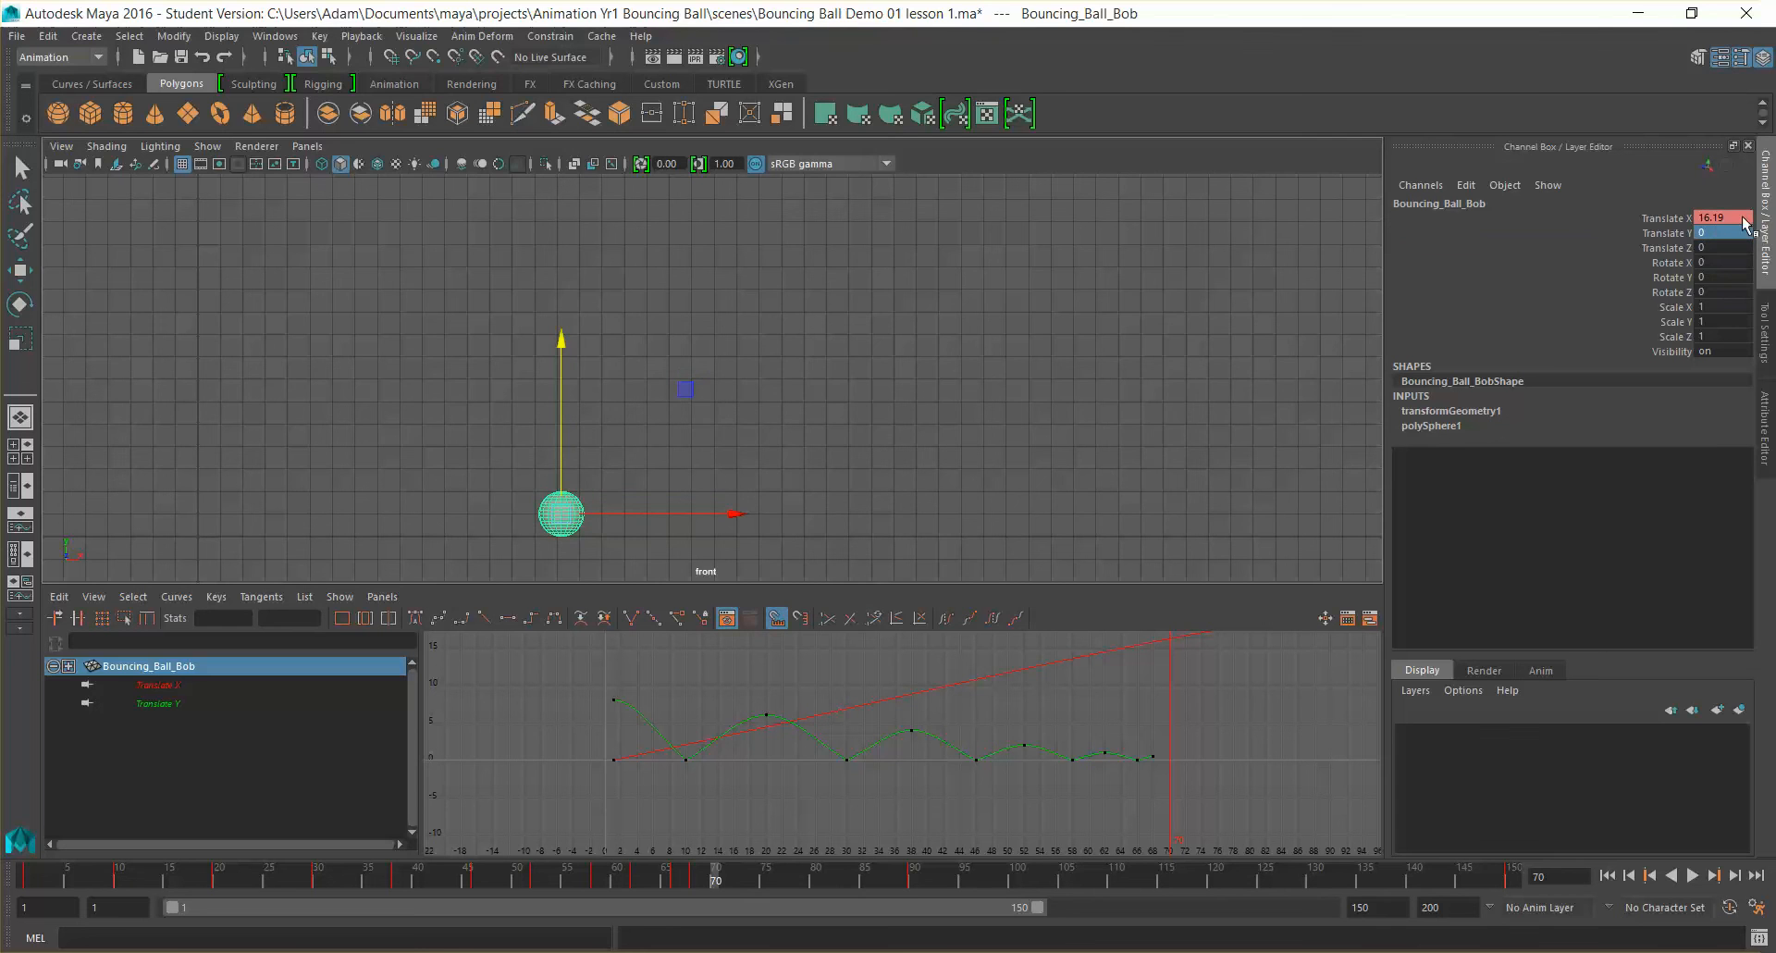
pyautogui.click(1675, 235)
pyautogui.rightClick(1675, 239)
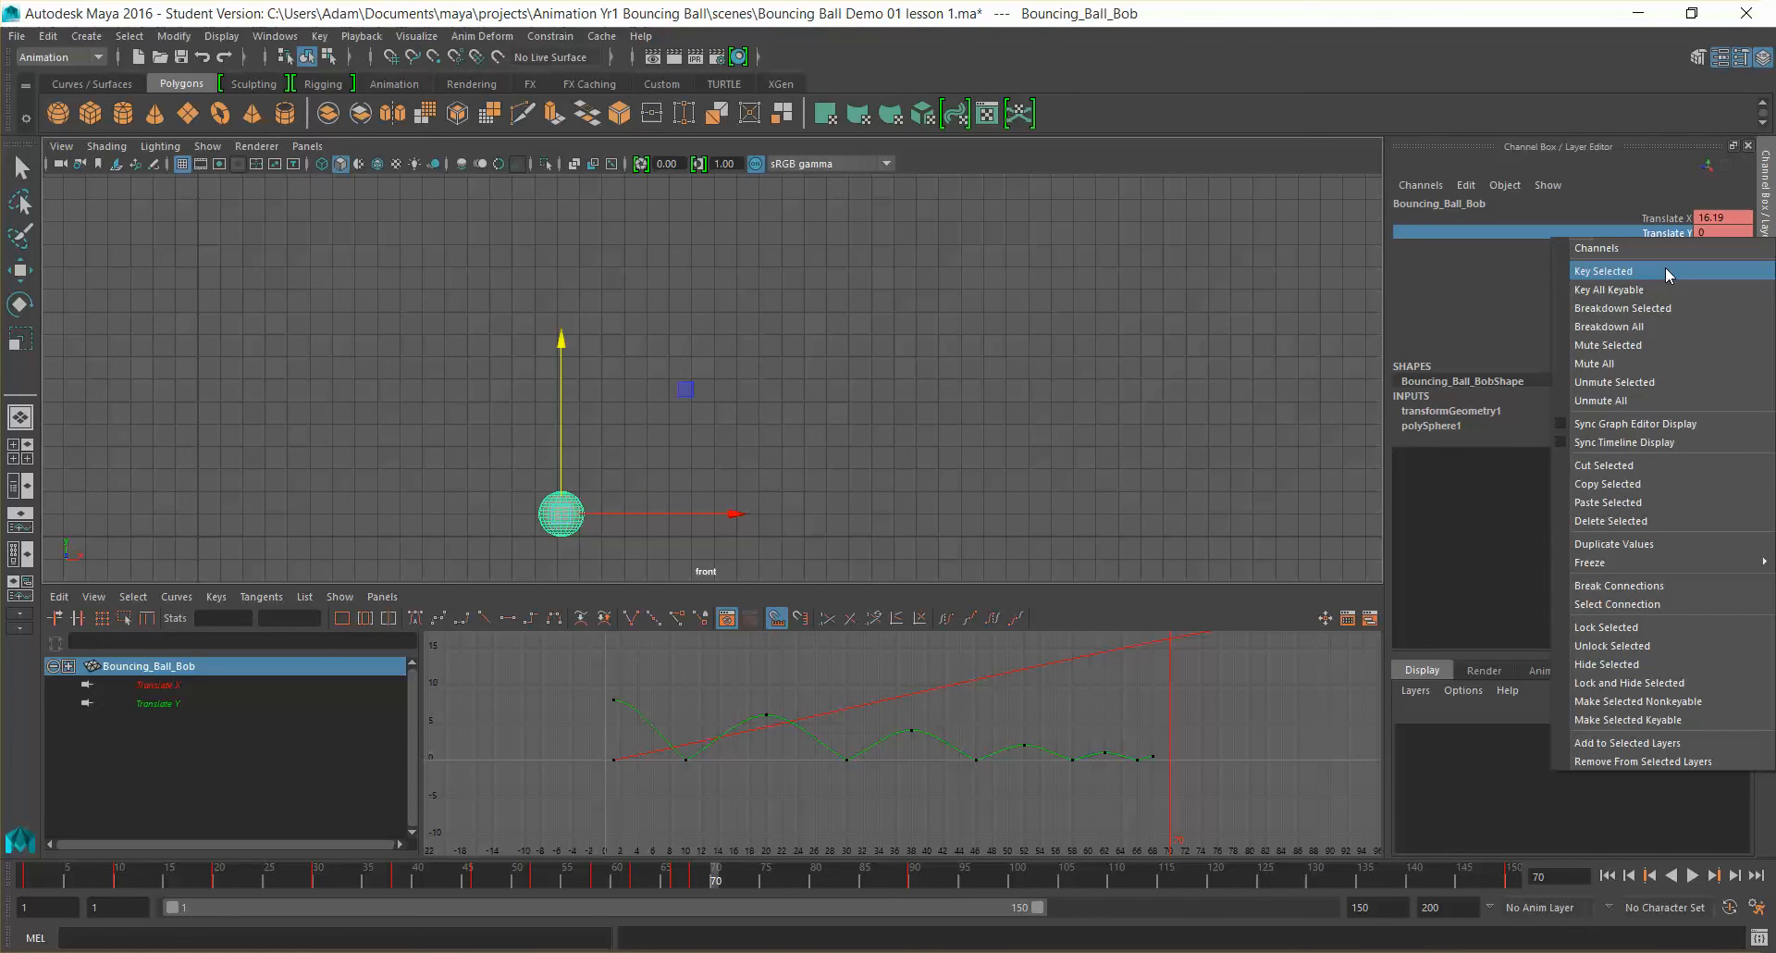
pyautogui.click(1667, 270)
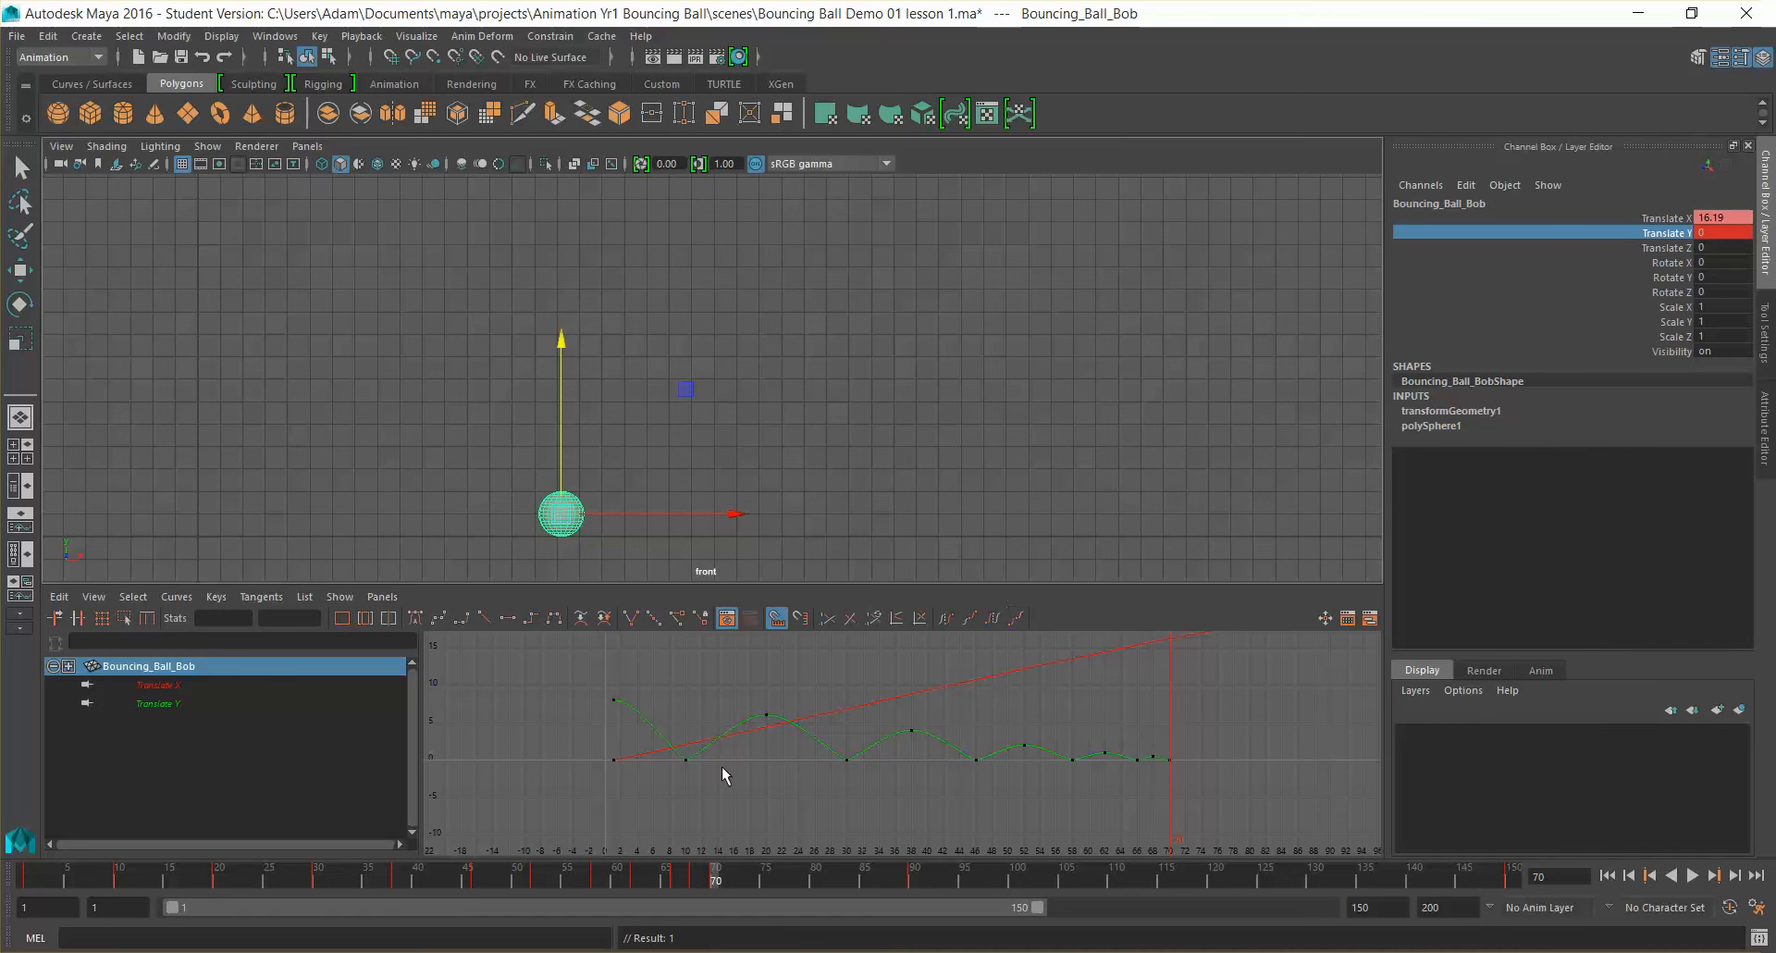
# Step: Give the final Translate Y key at frame 70 a linear tangent so the ball lands sharply
pyautogui.keyDown('alt'); pyautogui.moveTo(618, 727); pyautogui.dragTo(1197, 725, button='right'); pyautogui.keyUp('alt')
pyautogui.keyDown('alt'); pyautogui.moveTo(1197, 725); pyautogui.dragTo(666, 686, button='middle'); pyautogui.keyUp('alt')
pyautogui.keyDown('alt'); pyautogui.moveTo(666, 686); pyautogui.dragTo(1107, 773, button='right'); pyautogui.keyUp('alt')
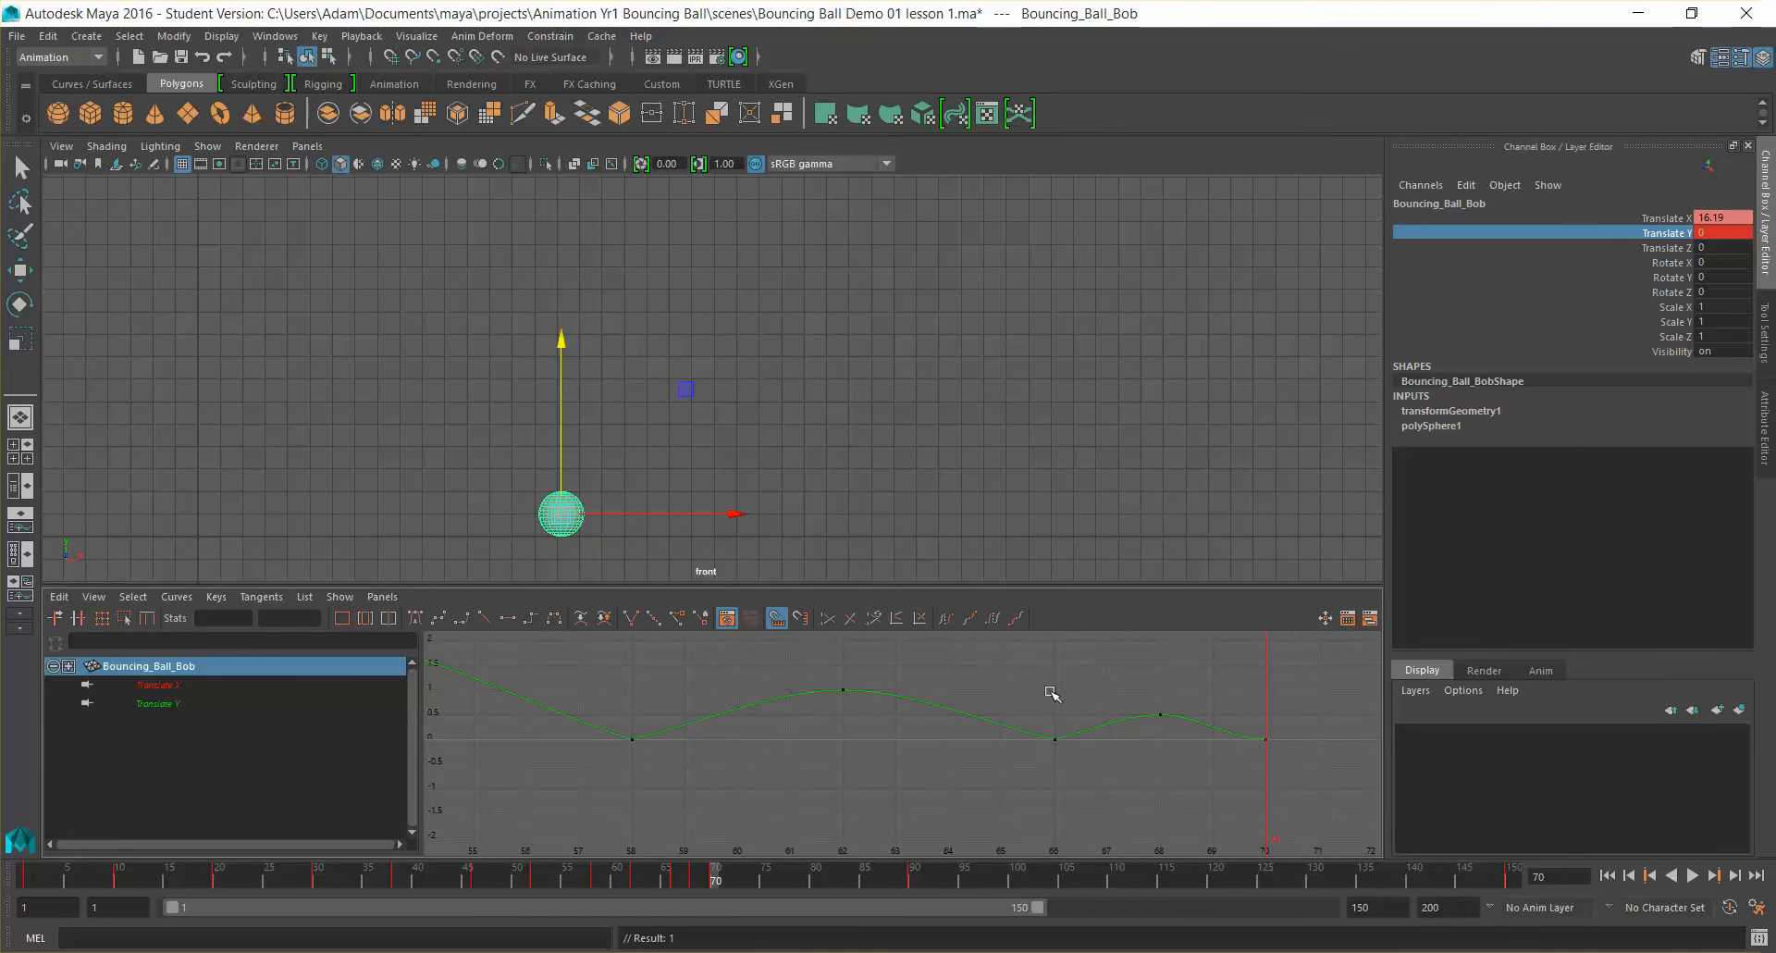
pyautogui.moveTo(1050, 685); pyautogui.dragTo(1320, 805)
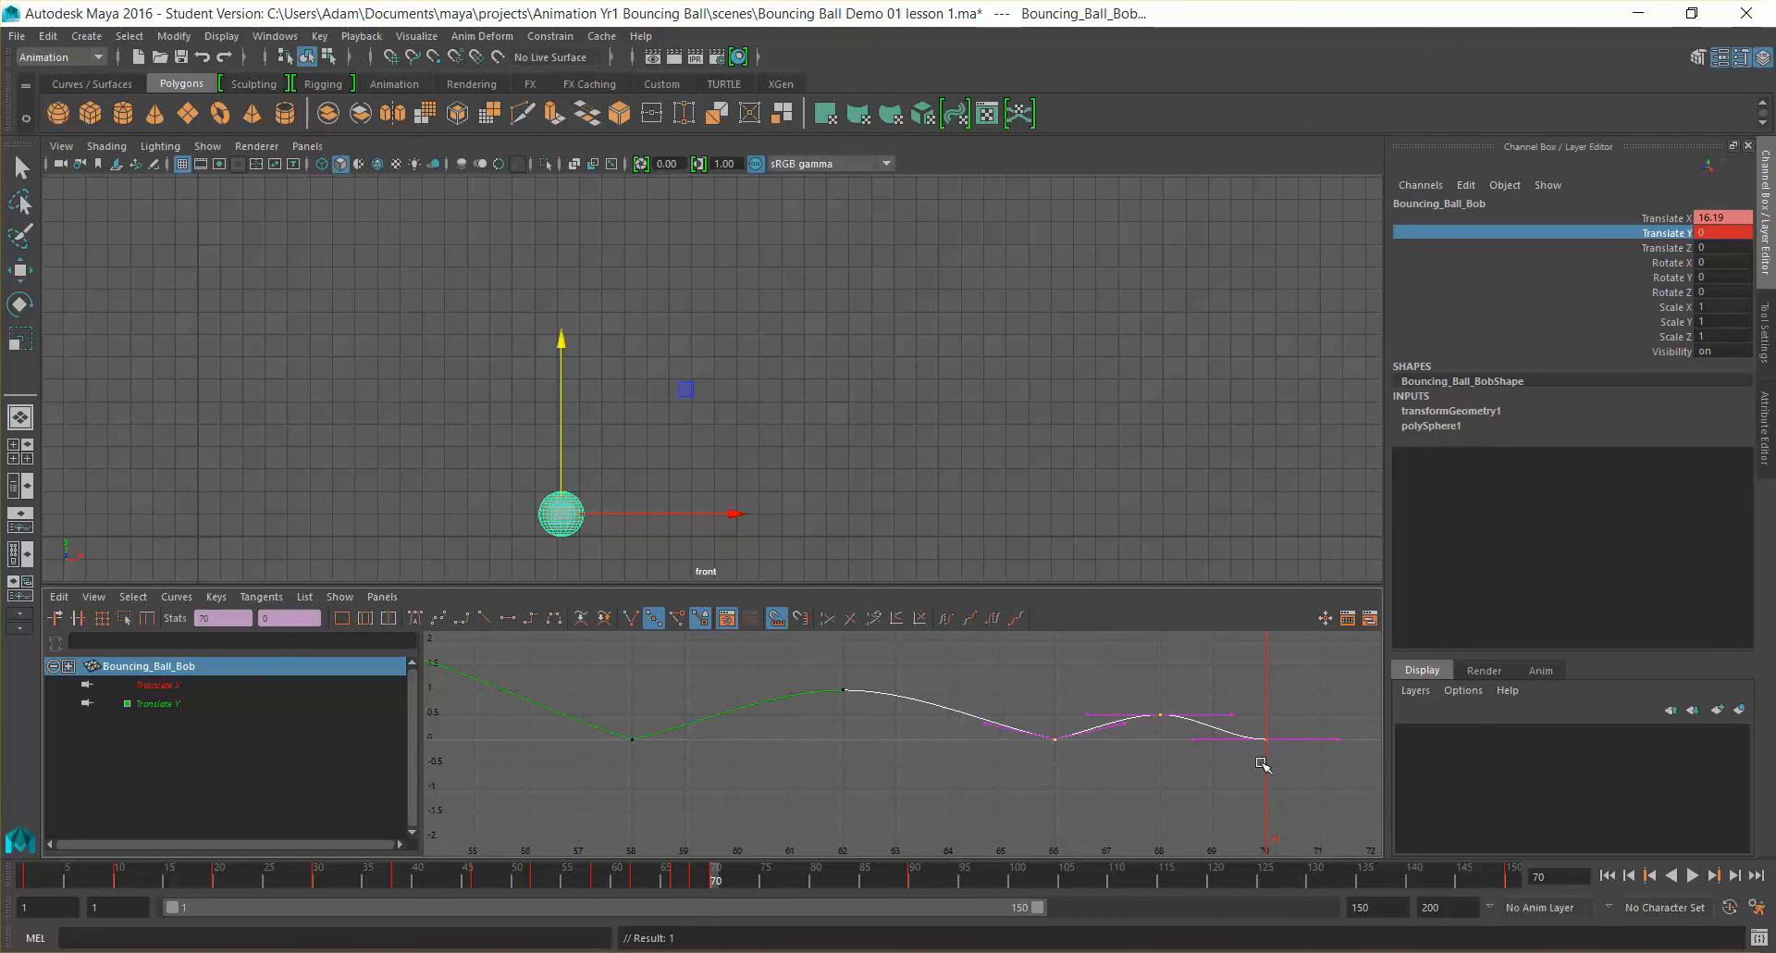
pyautogui.moveTo(1284, 765); pyautogui.dragTo(1239, 737)
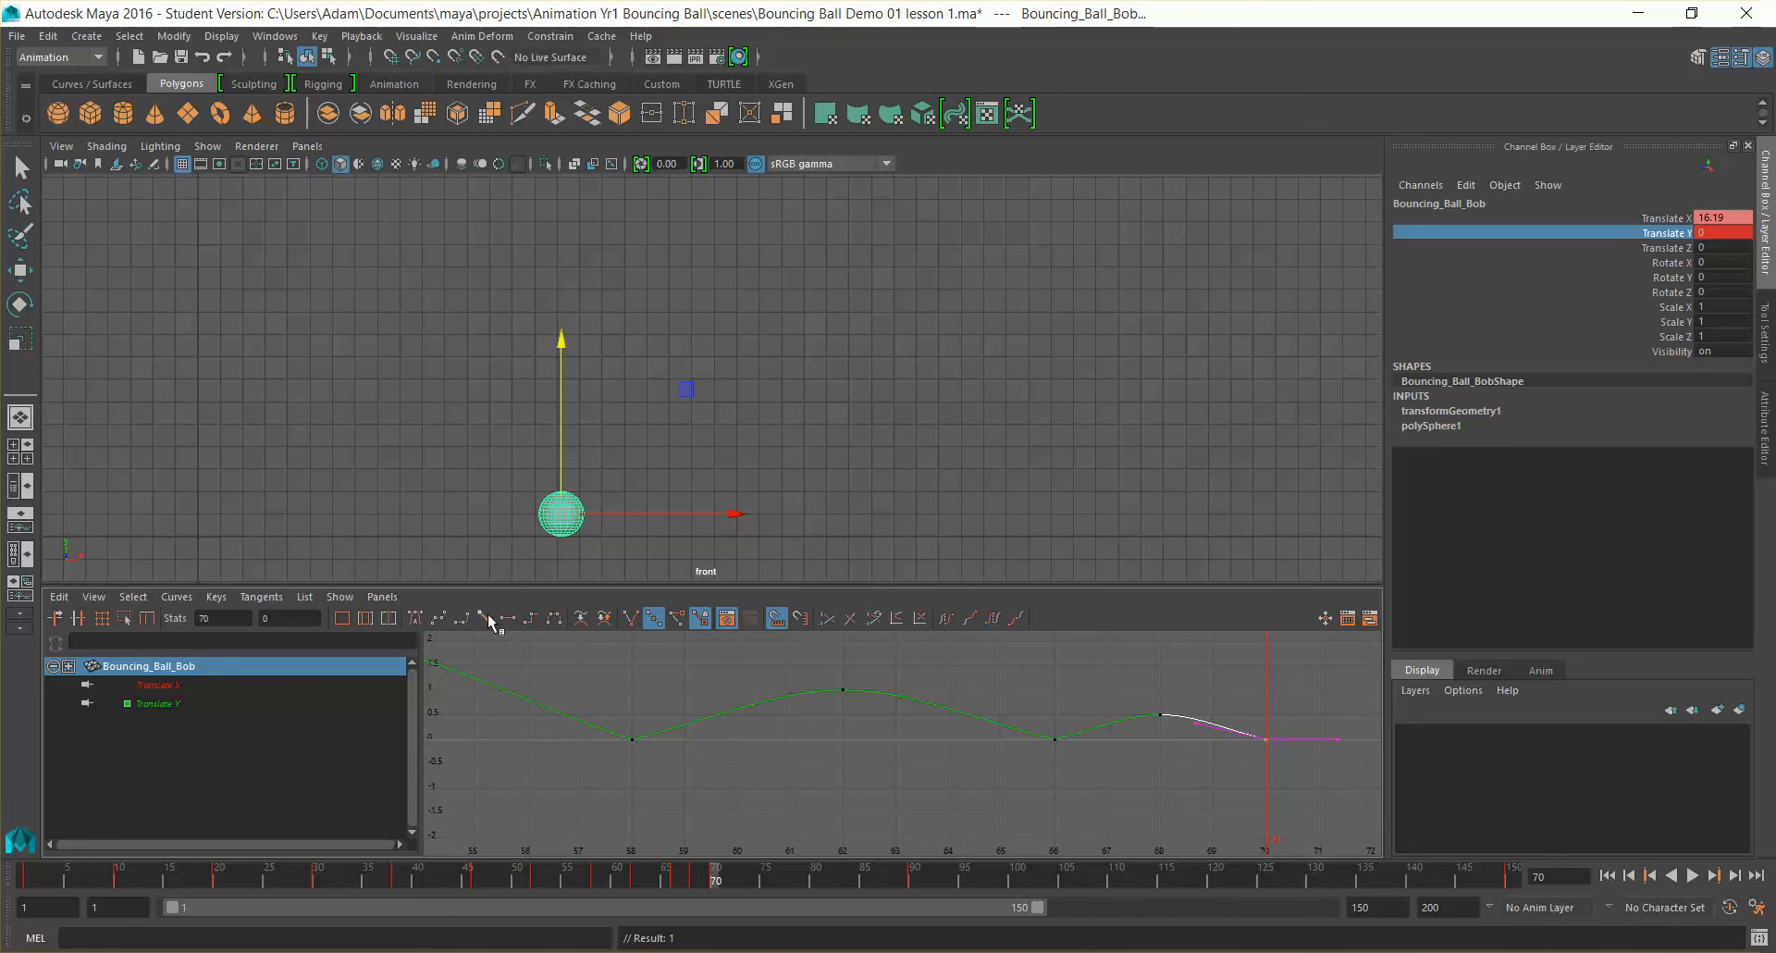
# Step: Play the animation from frame 1, with the ball deselected, to review the added final bounce
pyautogui.scroll(-5, 940, 754)
pyautogui.keyDown('alt'); pyautogui.moveTo(883, 805); pyautogui.dragTo(983, 846, button='middle'); pyautogui.keyUp('alt')
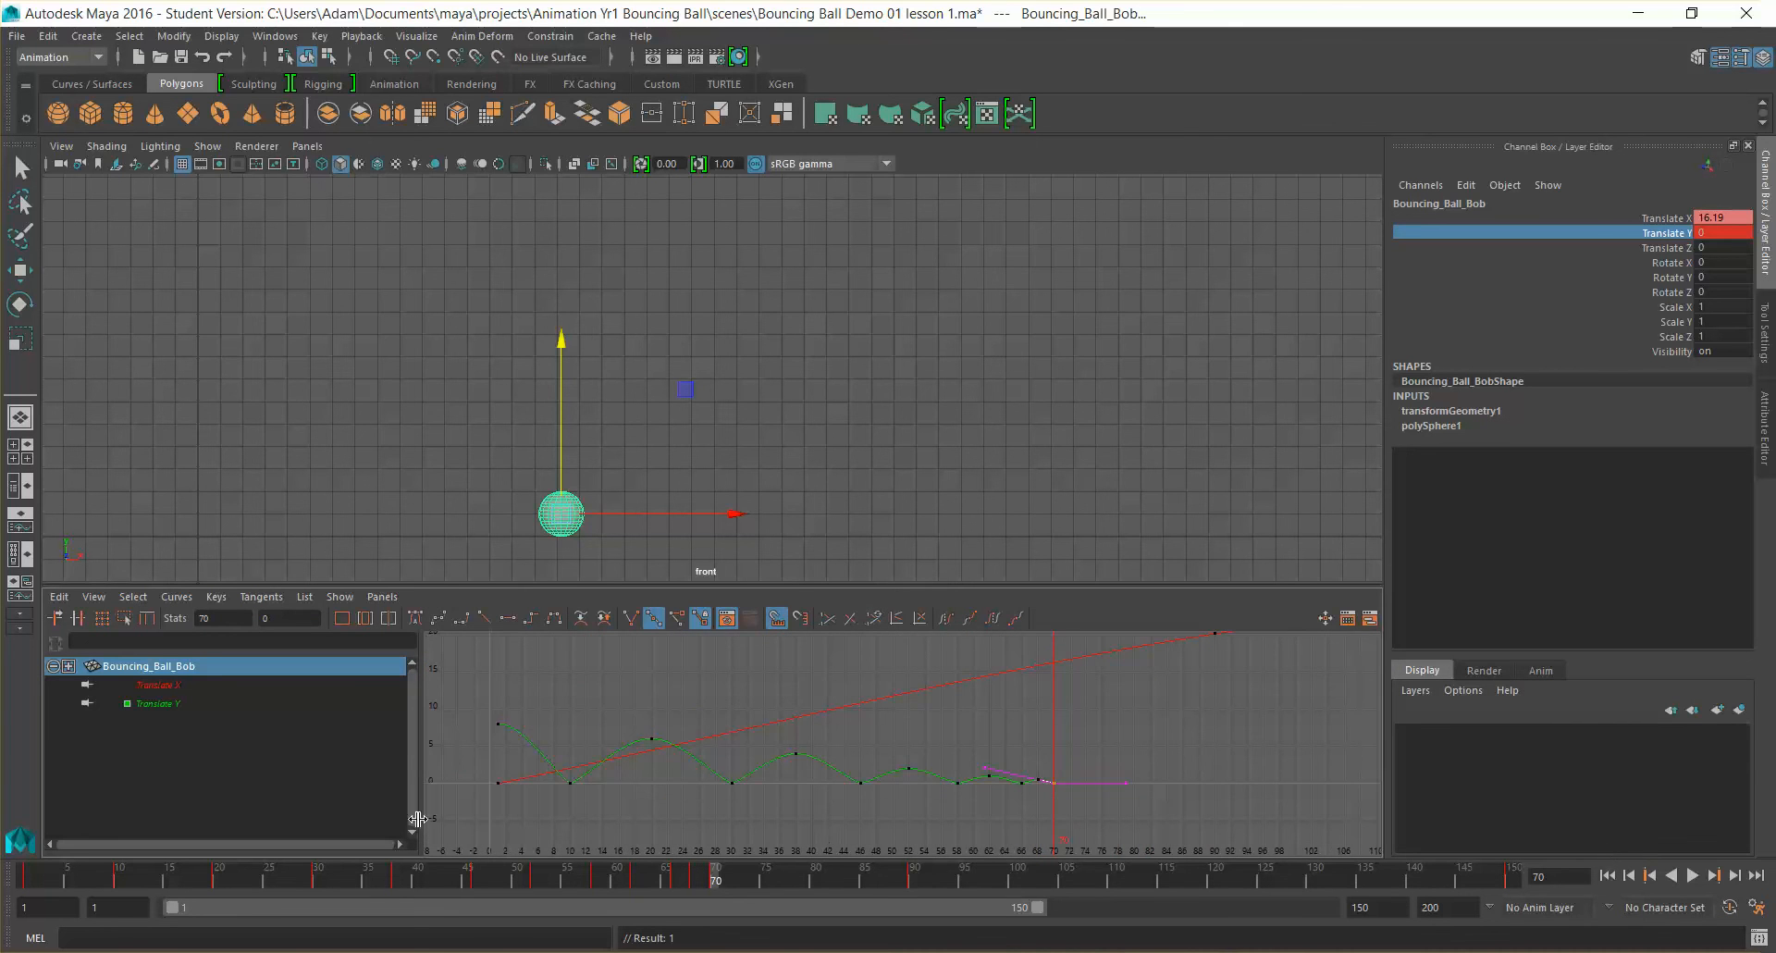
pyautogui.click(26, 879)
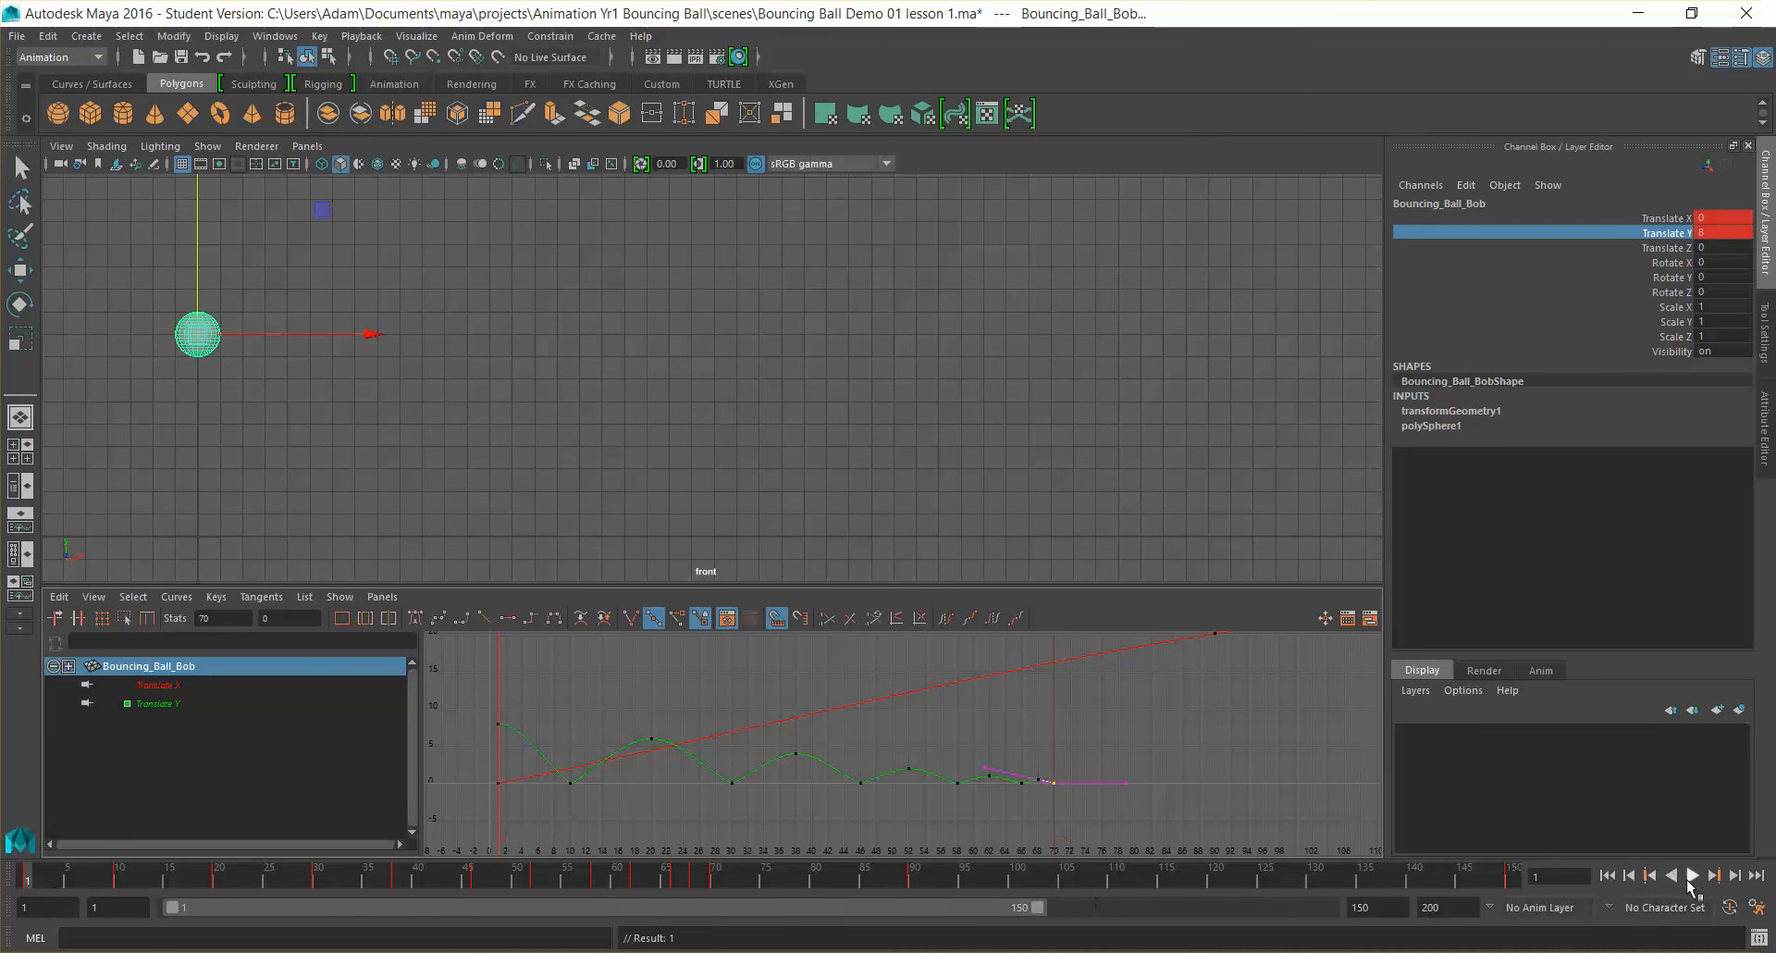
pyautogui.click(1694, 875)
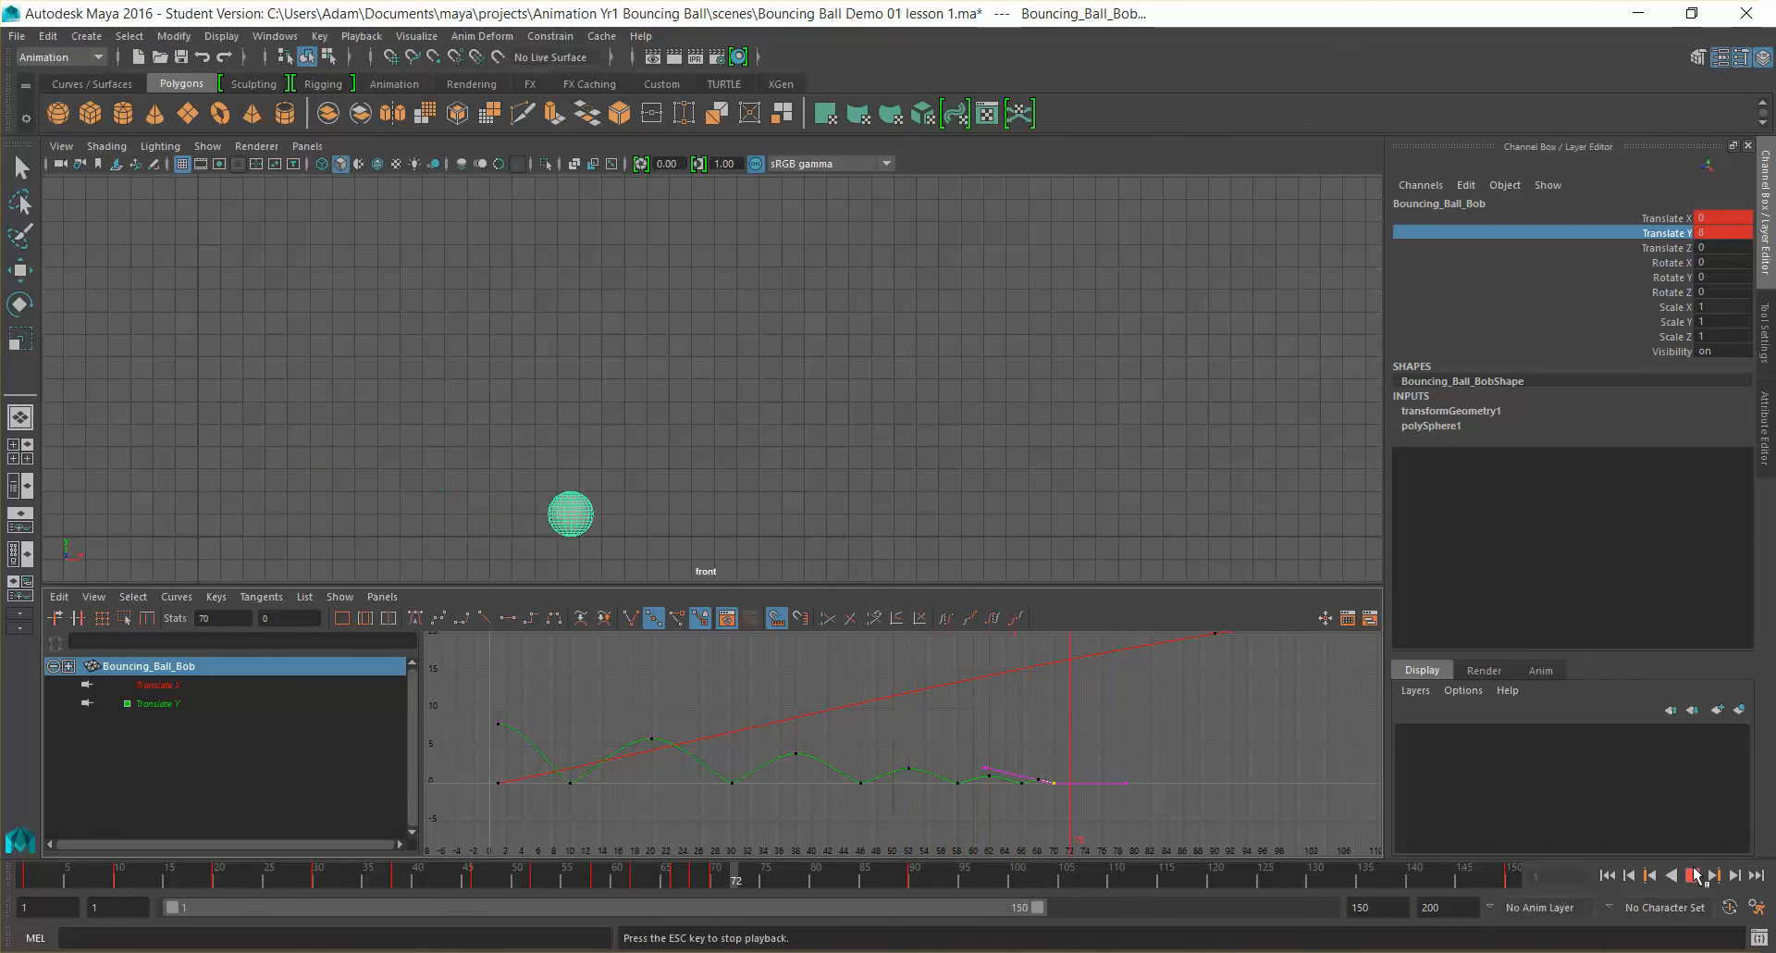
pyautogui.click(952, 413)
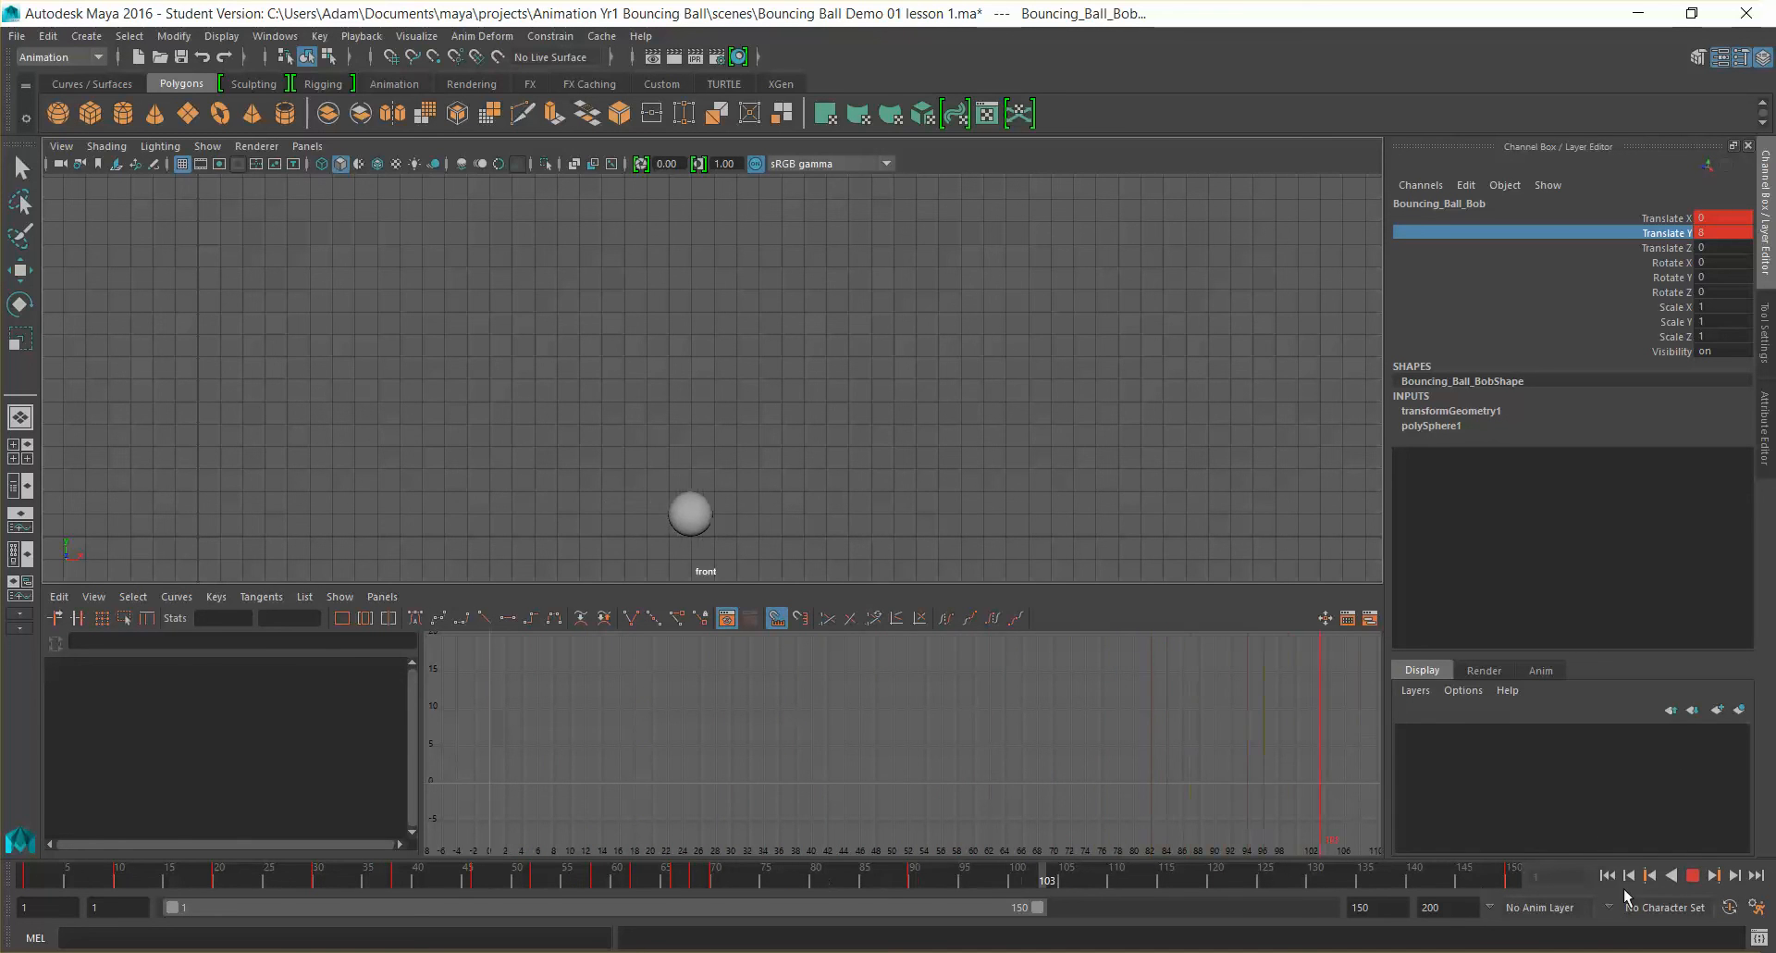
pyautogui.click(1693, 876)
# Step: Return to frame 1 and select the ball to view its full Translate X and Translate Y curves
pyautogui.moveTo(1368, 883); pyautogui.dragTo(3, 860)
pyautogui.click(209, 333)
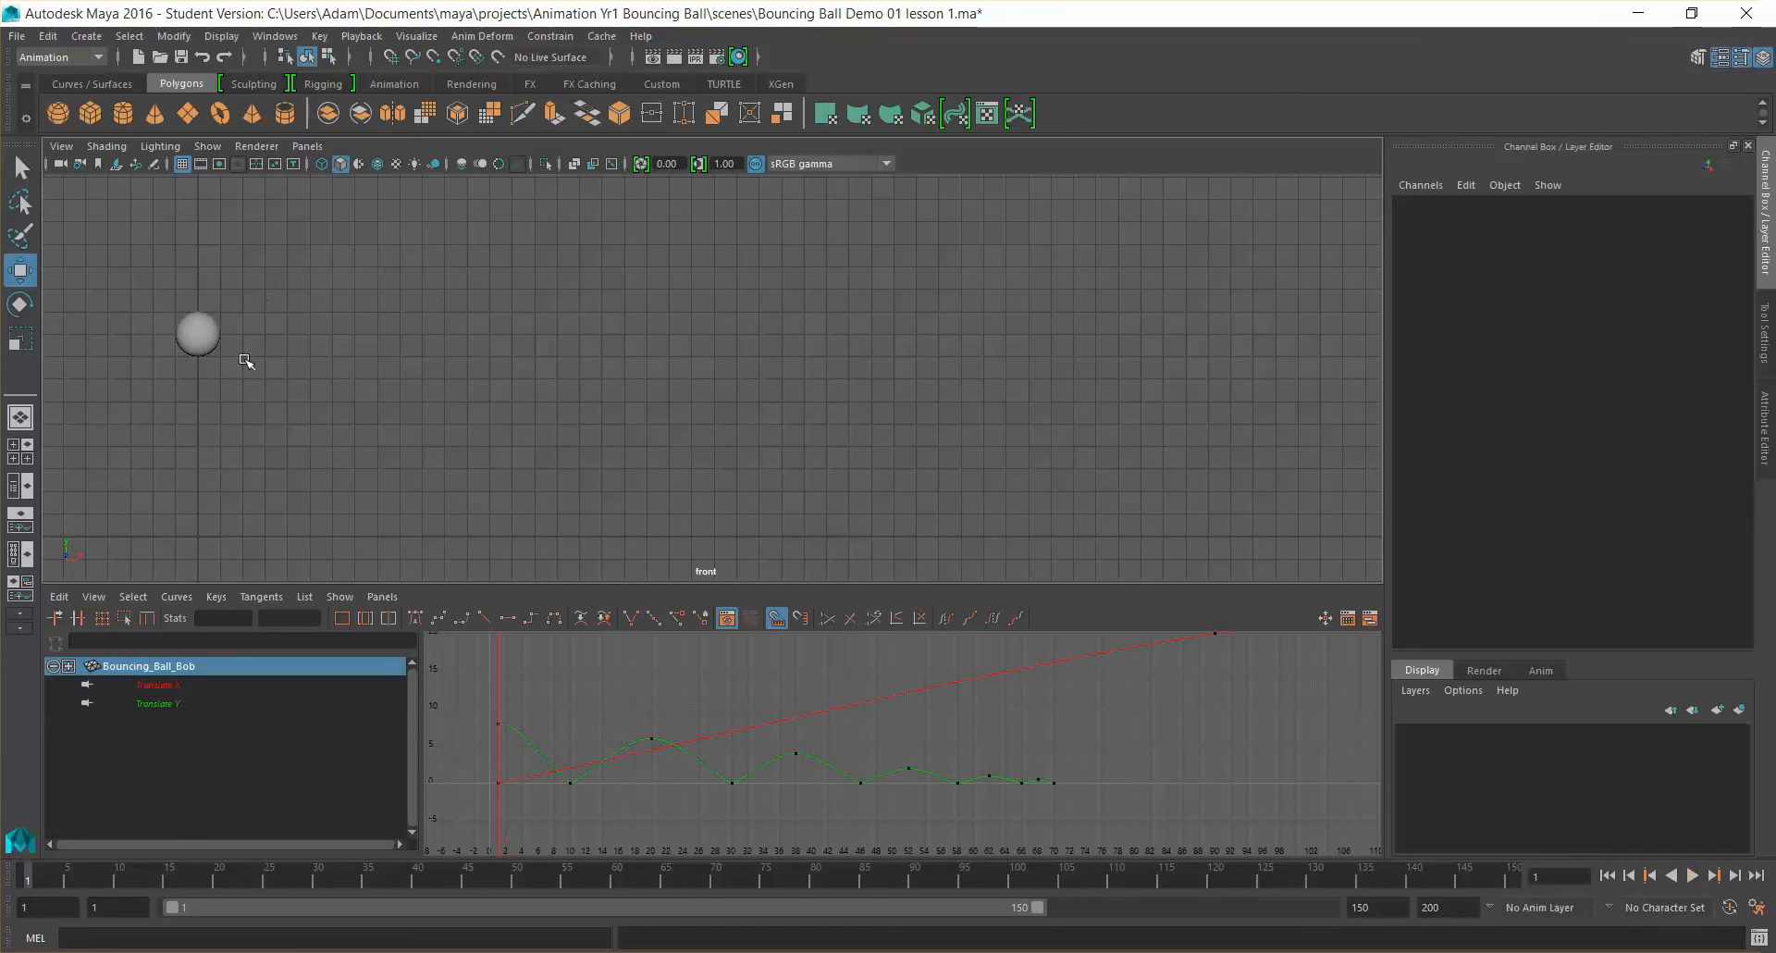
pyautogui.scroll(-3, 1038, 682)
pyautogui.press('x')
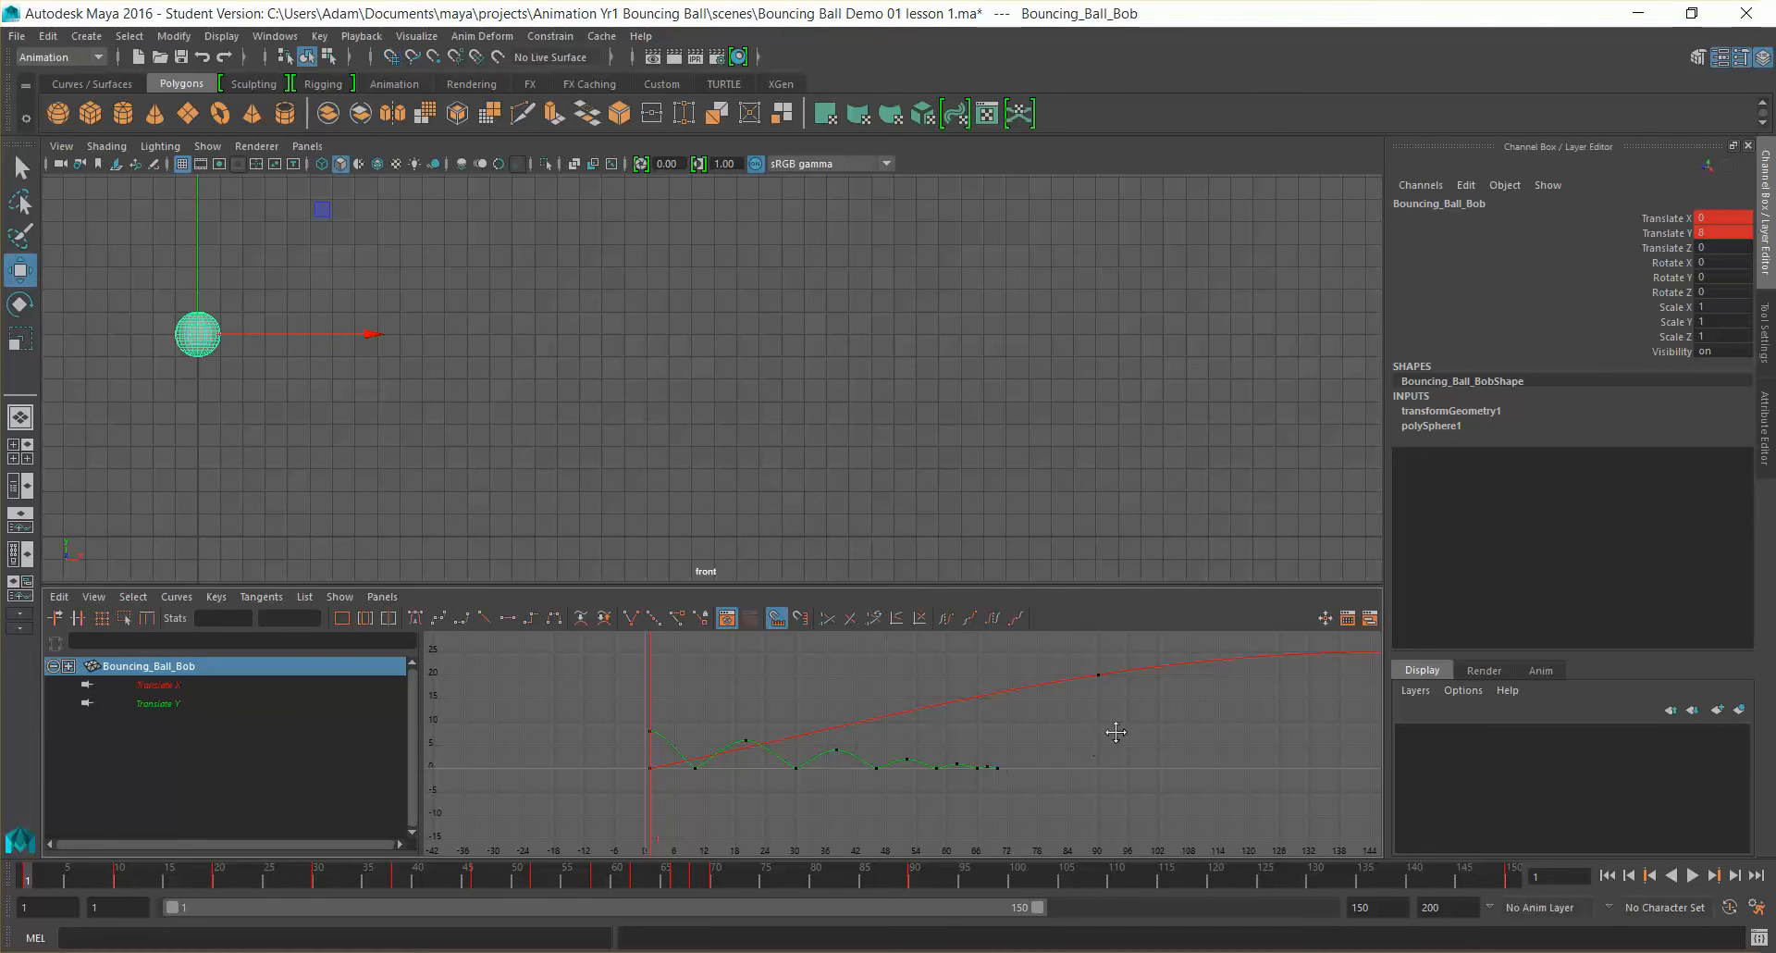
pyautogui.keyDown('alt'); pyautogui.moveTo(1068, 737); pyautogui.dragTo(977, 765, button='middle'); pyautogui.keyUp('alt')
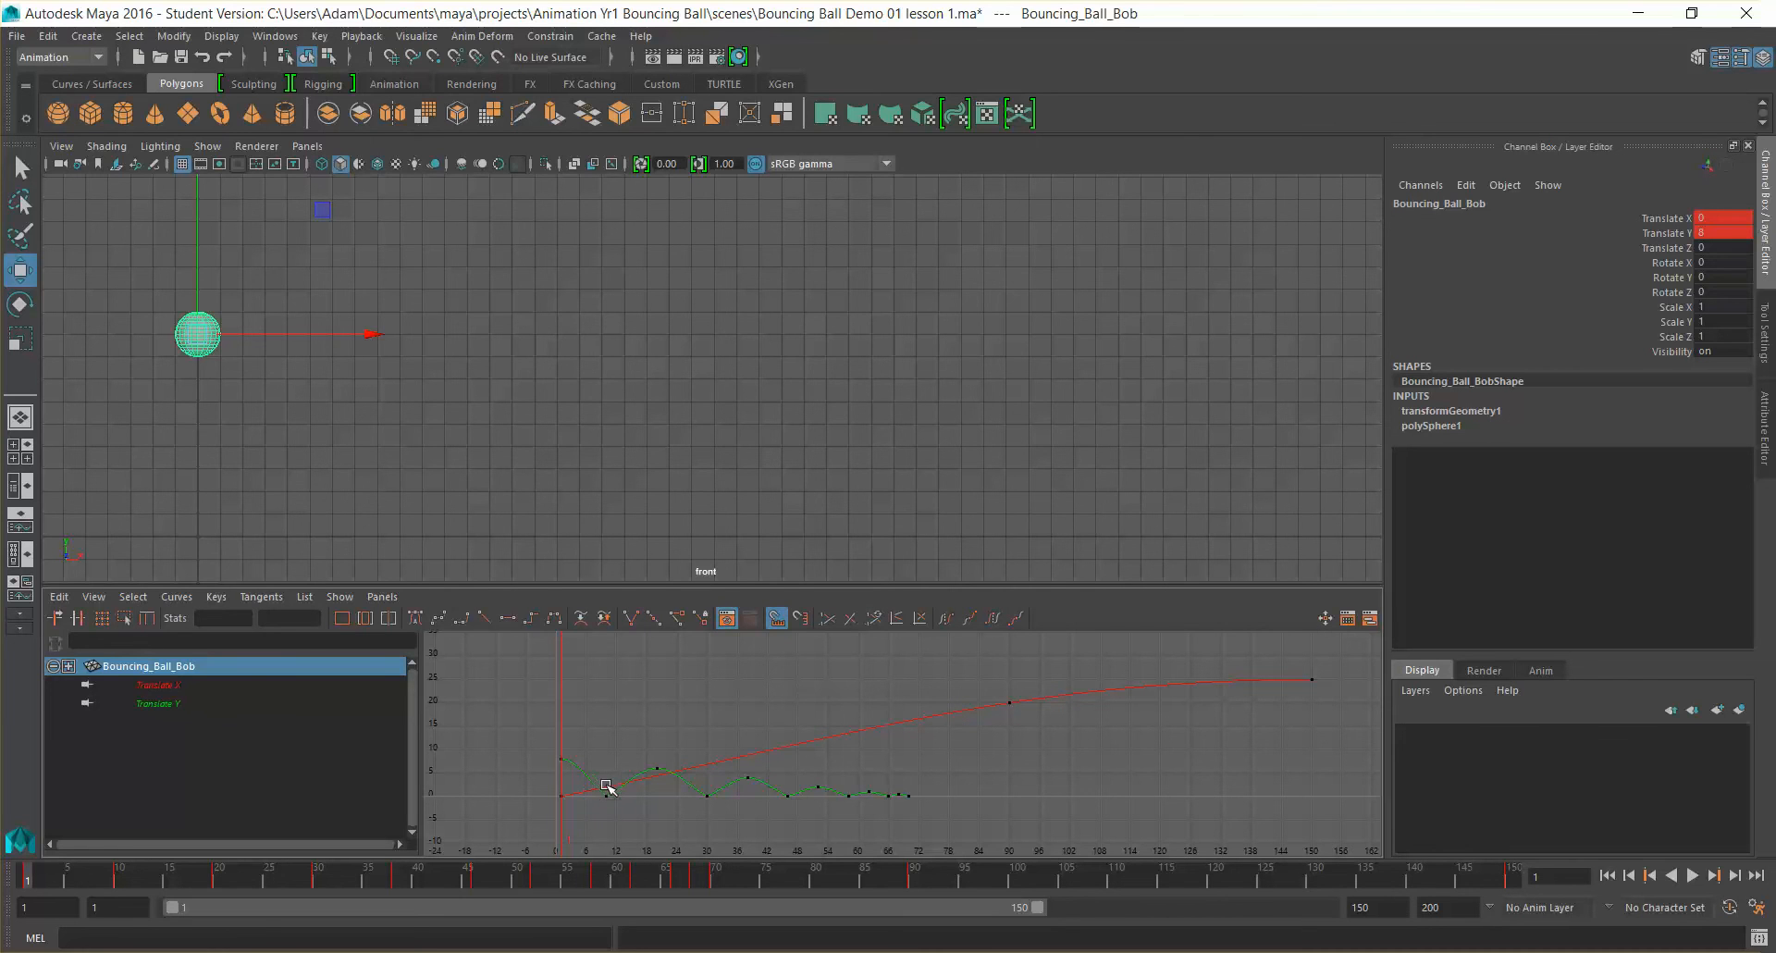
# Step: Key the ball's Translate X at its current position on frame 10, where it first touches the ground
pyautogui.click(120, 884)
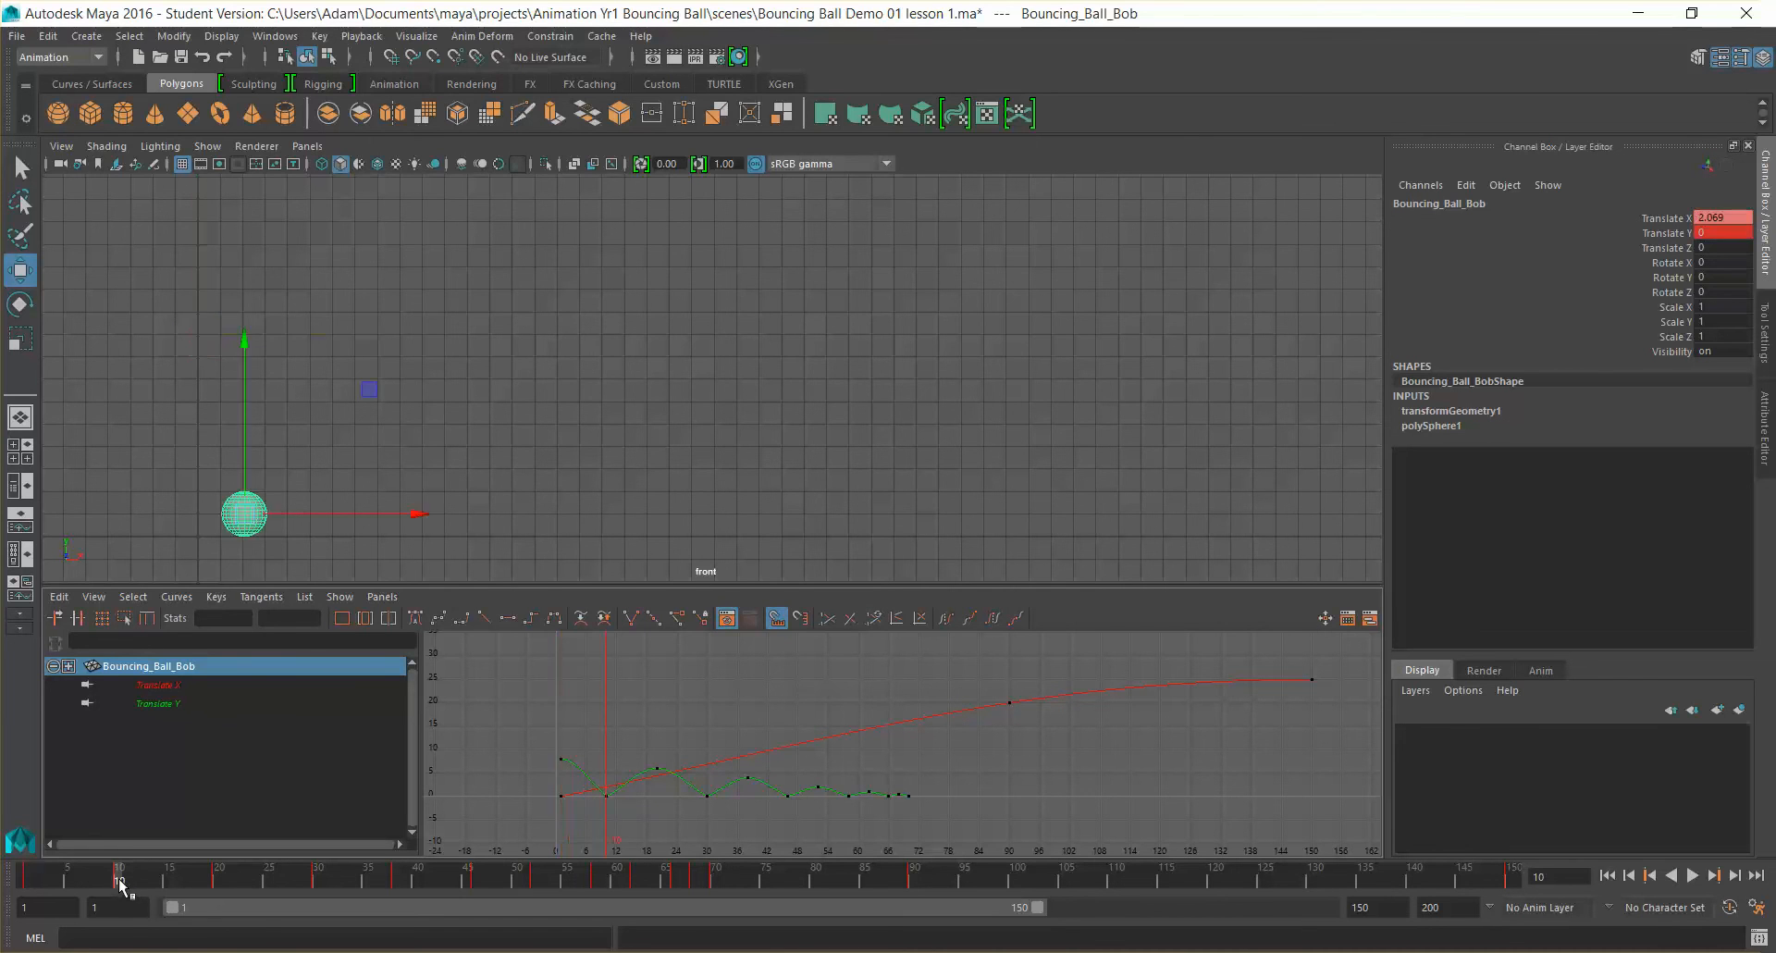
pyautogui.click(1674, 215)
pyautogui.rightClick(1674, 216)
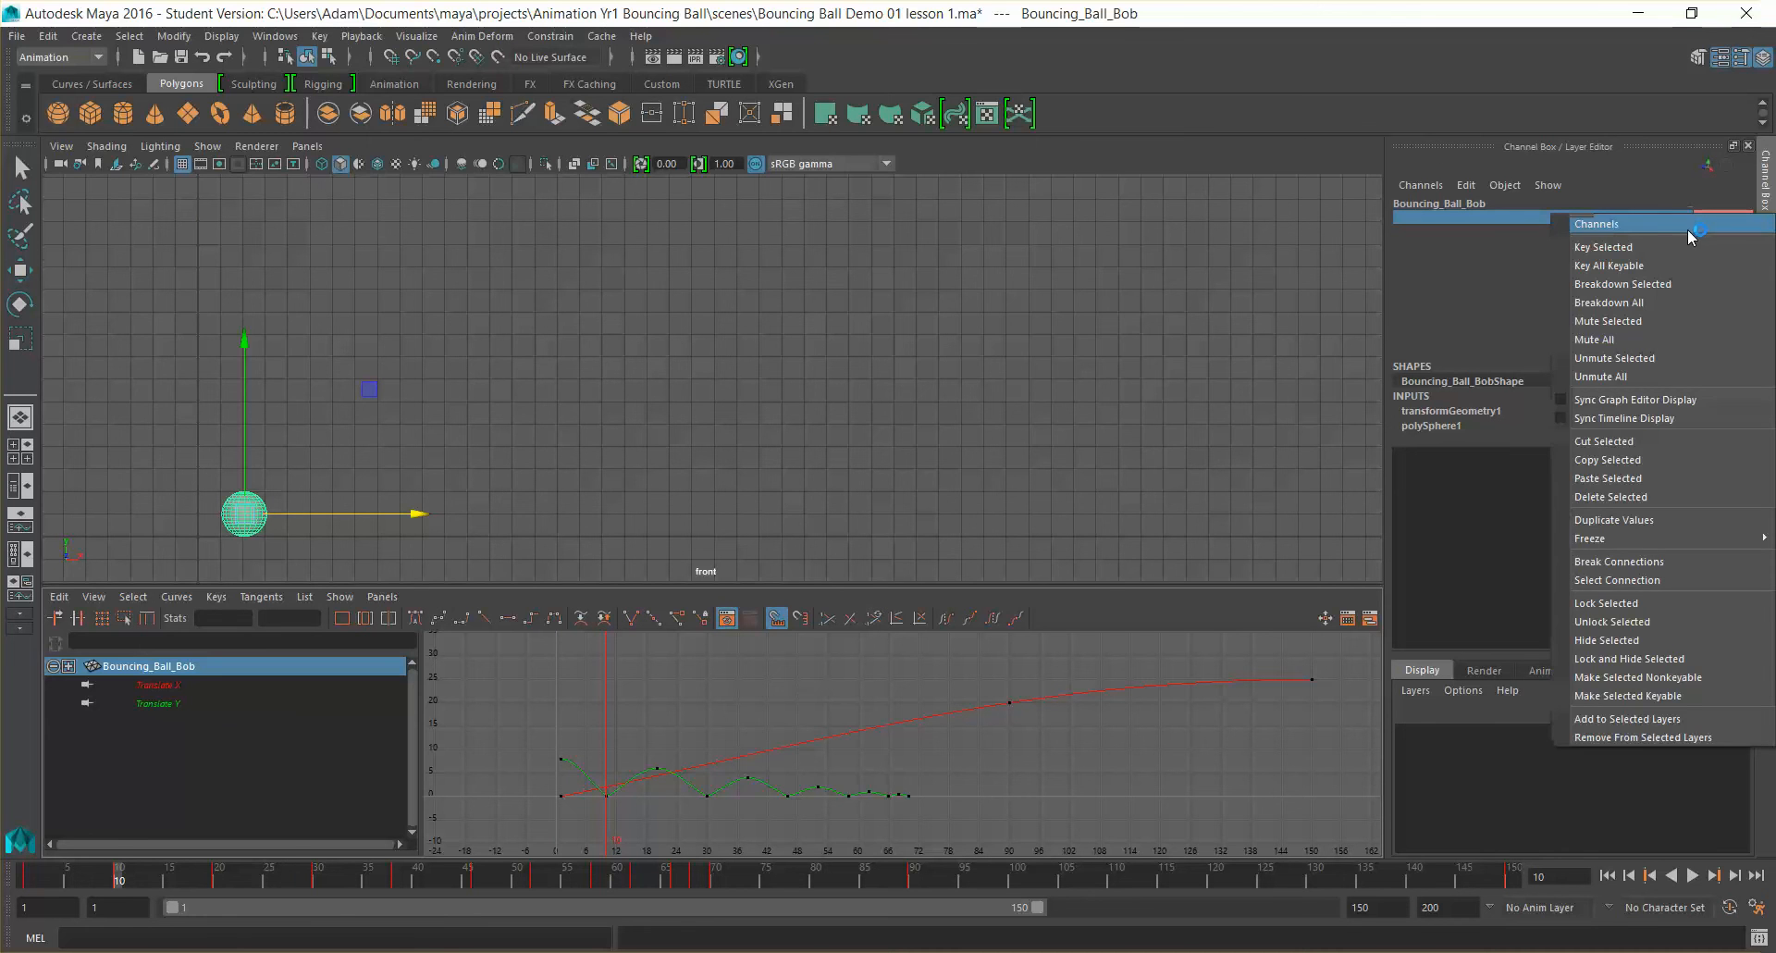
pyautogui.click(1600, 246)
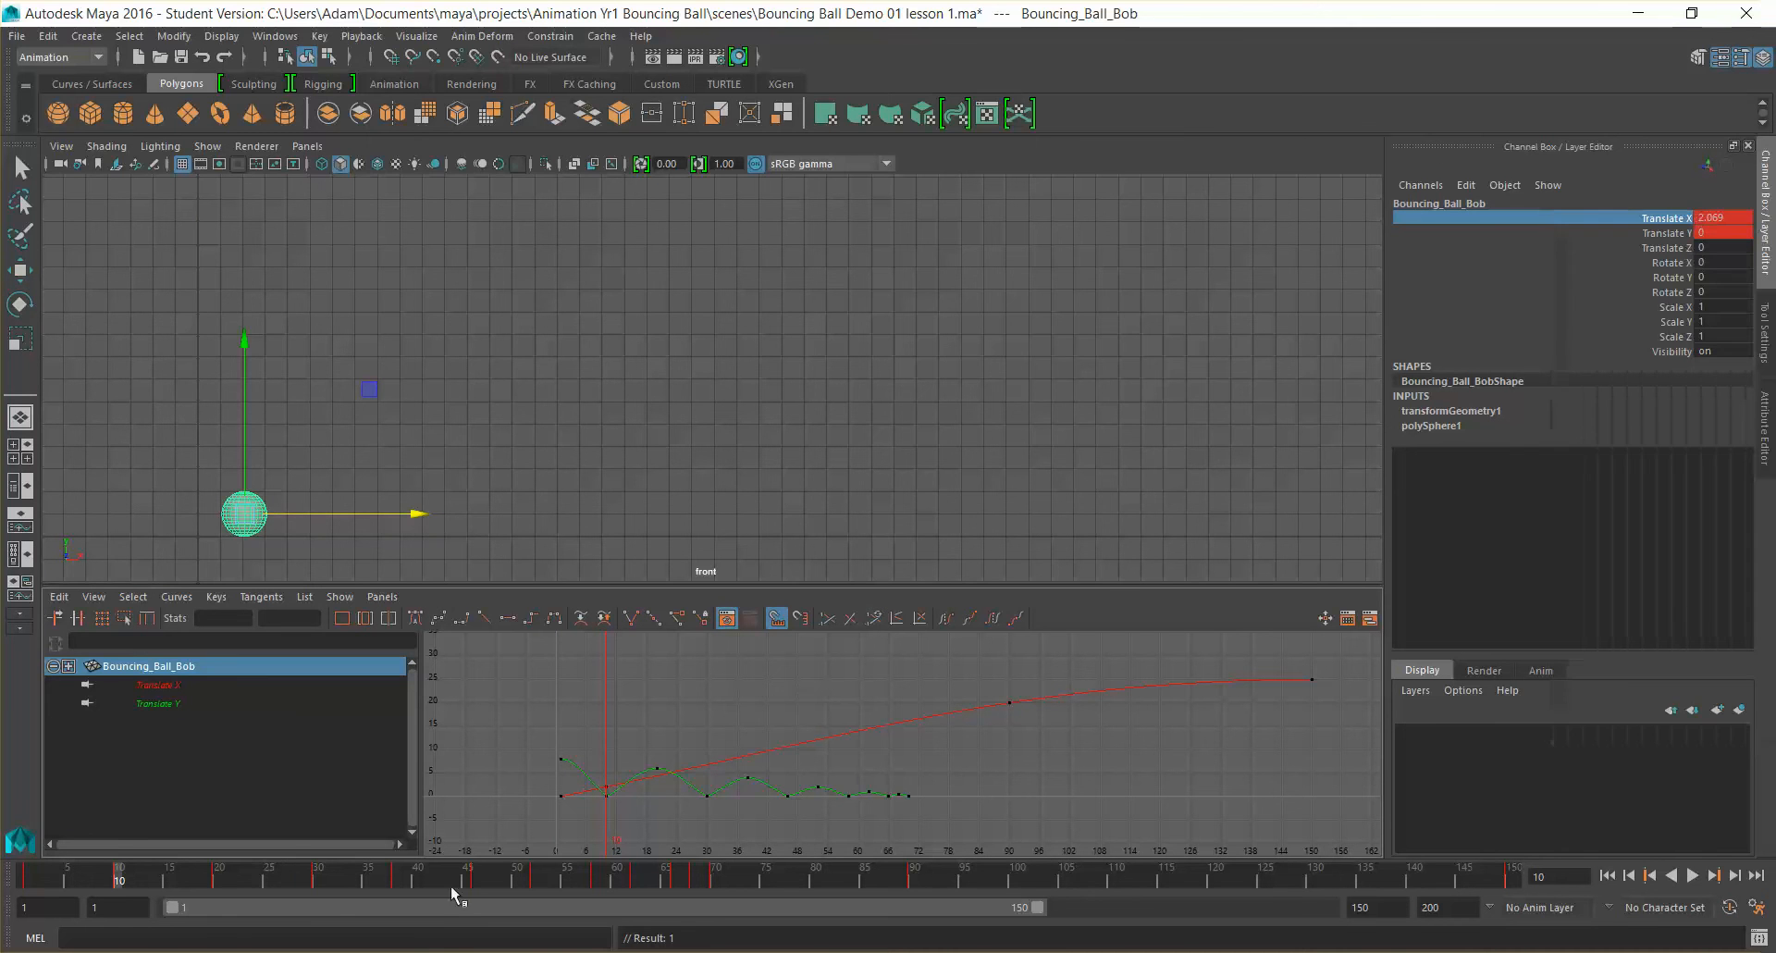
# Step: Key both Translate X and Translate Y of the ball on frame 20, at the top of the second bounce
pyautogui.click(216, 880)
pyautogui.keyDown('shift'); pyautogui.click(1677, 233); pyautogui.keyUp('shift')
pyautogui.rightClick(1677, 233)
pyautogui.click(1680, 246)
# Step: Try flat tangents on the Translate X keys at frames 10 and 20
pyautogui.scroll(3, 675, 691)
pyautogui.keyDown('alt'); pyautogui.moveTo(676, 692); pyautogui.dragTo(1256, 643, button='middle'); pyautogui.keyUp('alt')
pyautogui.moveTo(712, 783); pyautogui.dragTo(742, 805)
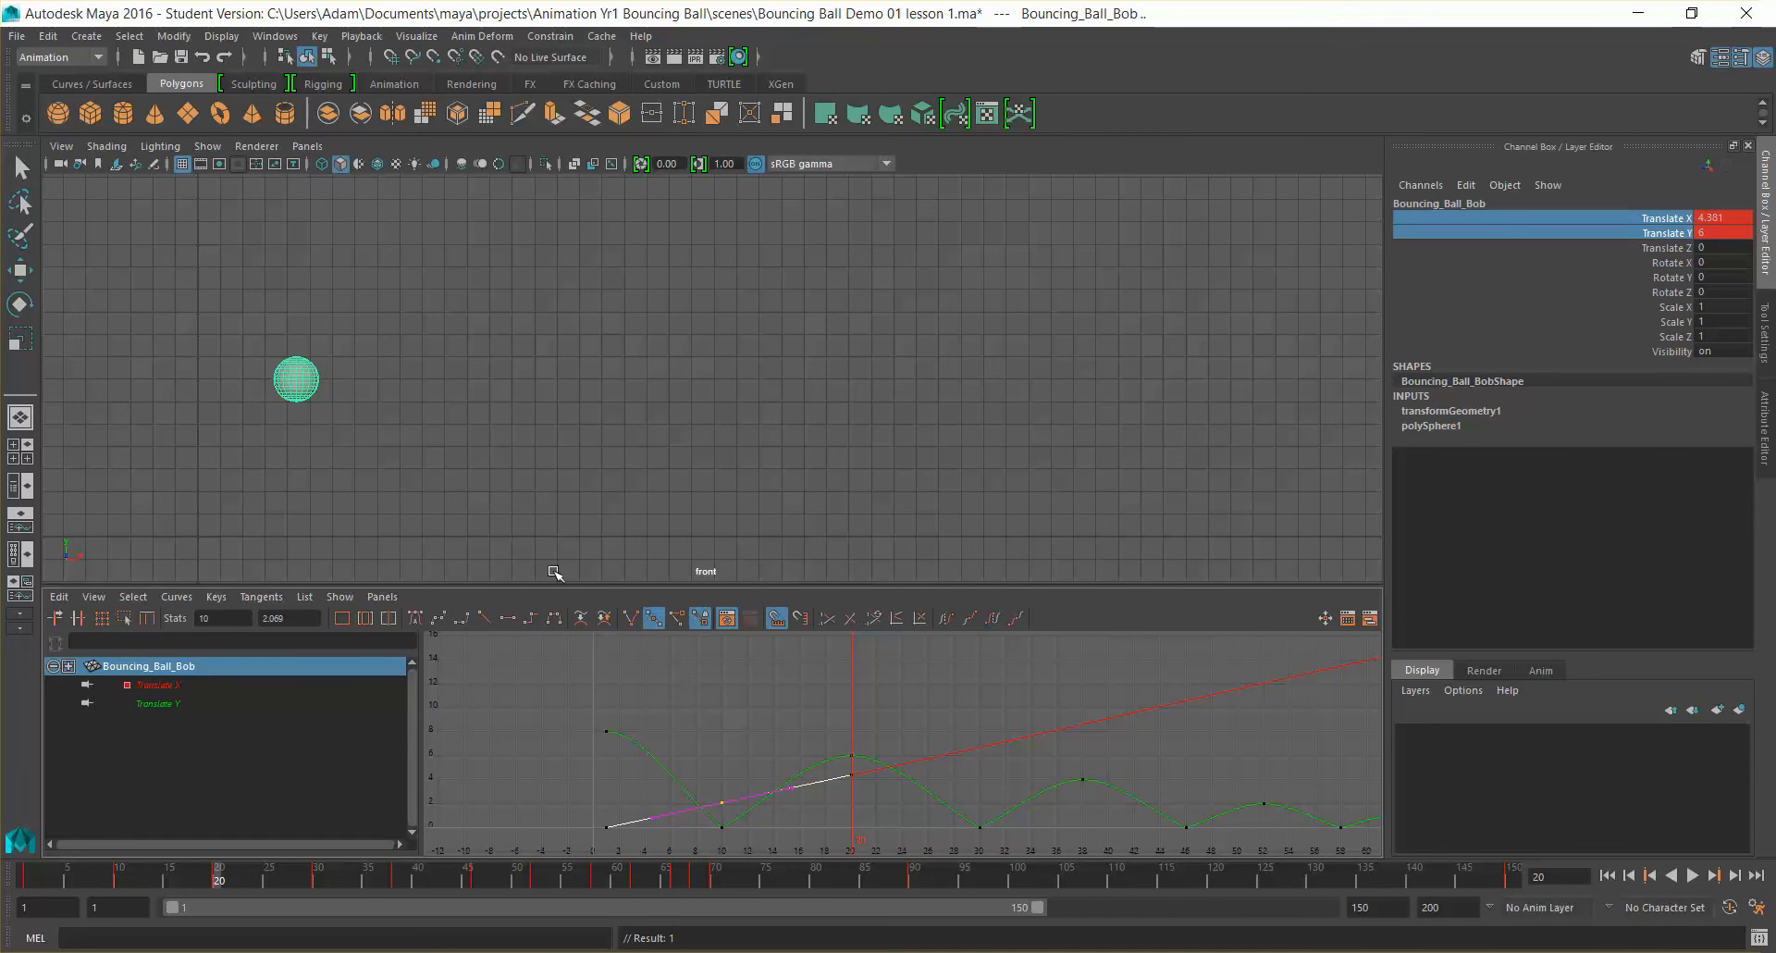
pyautogui.click(508, 617)
pyautogui.moveTo(864, 792); pyautogui.dragTo(841, 768)
pyautogui.click(508, 618)
pyautogui.click(1021, 726)
pyautogui.scroll(-2, 902, 740)
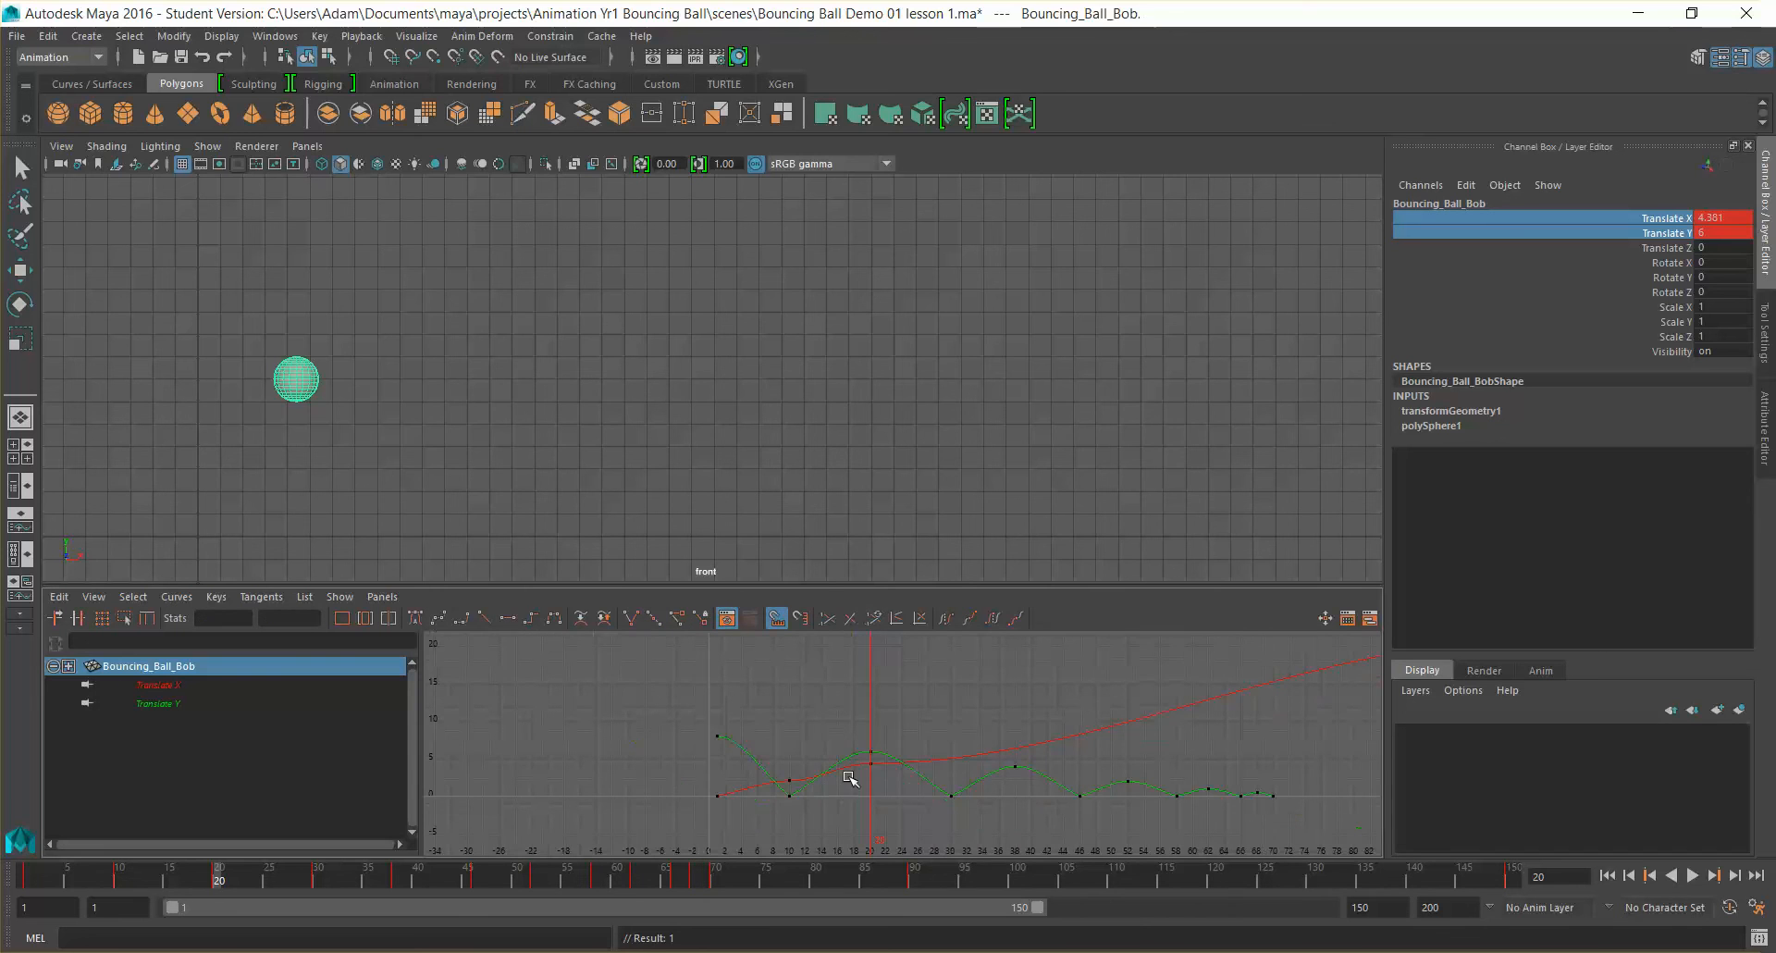
# Step: Play the animation from frame 1 to check the effect of the flattened Translate X keys, then stop it
pyautogui.click(26, 875)
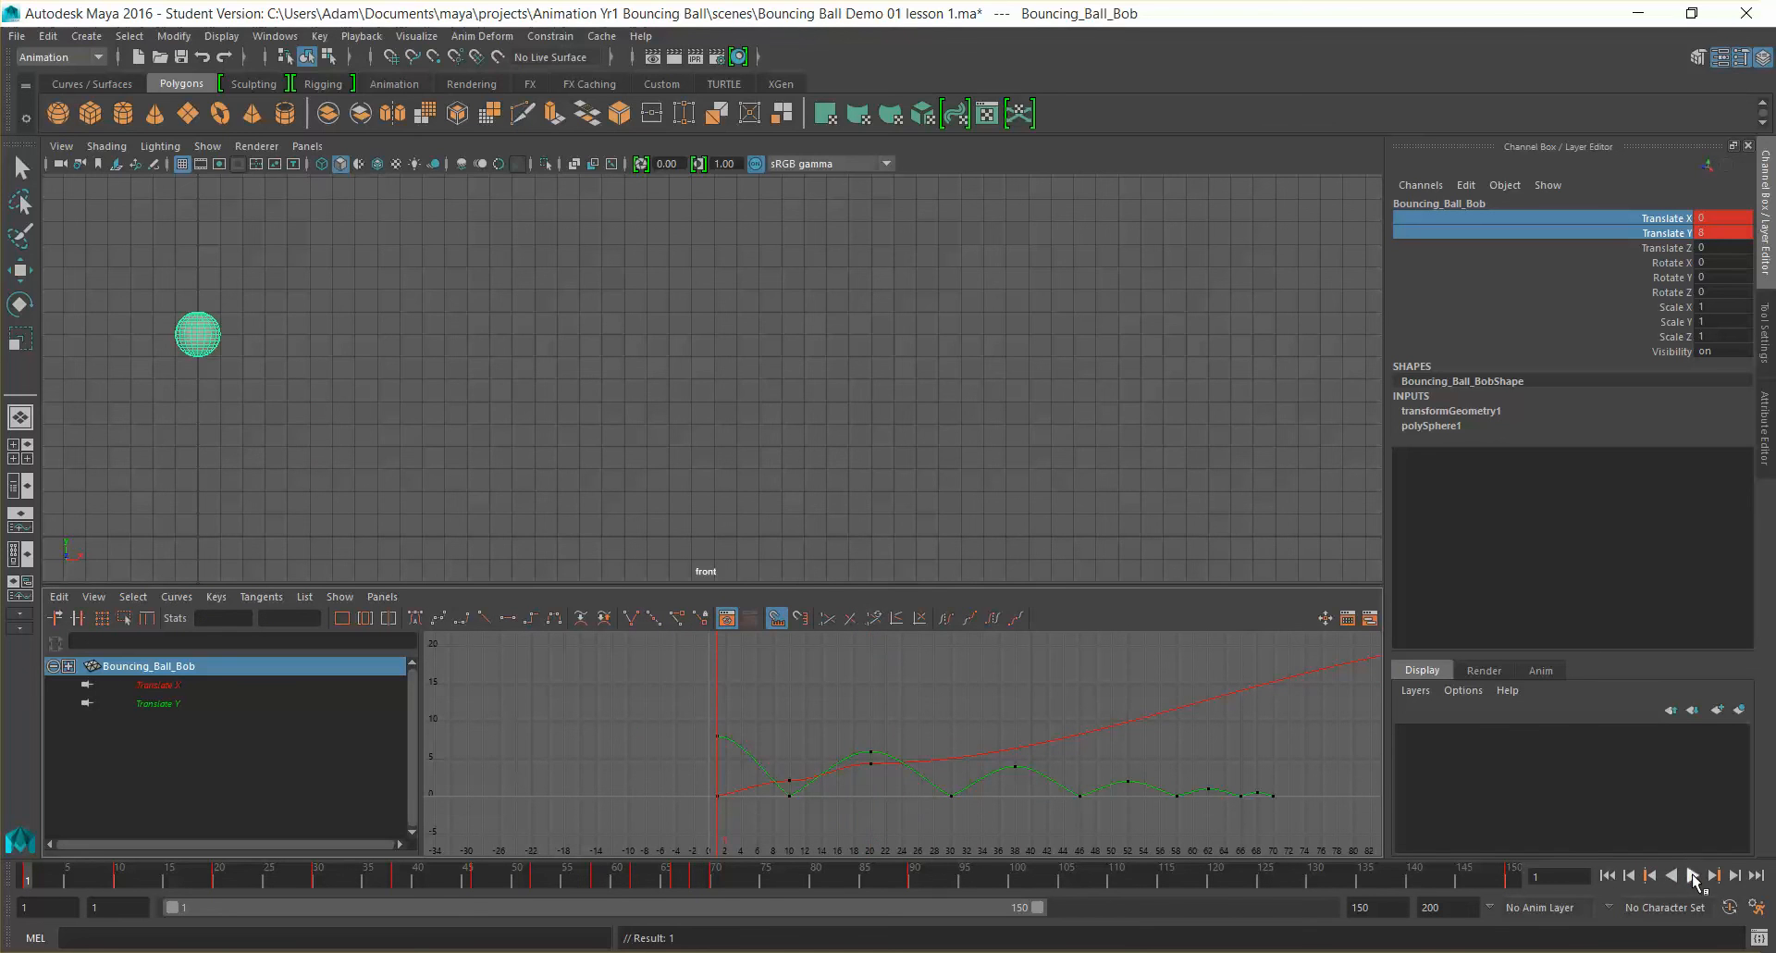
pyautogui.click(1693, 875)
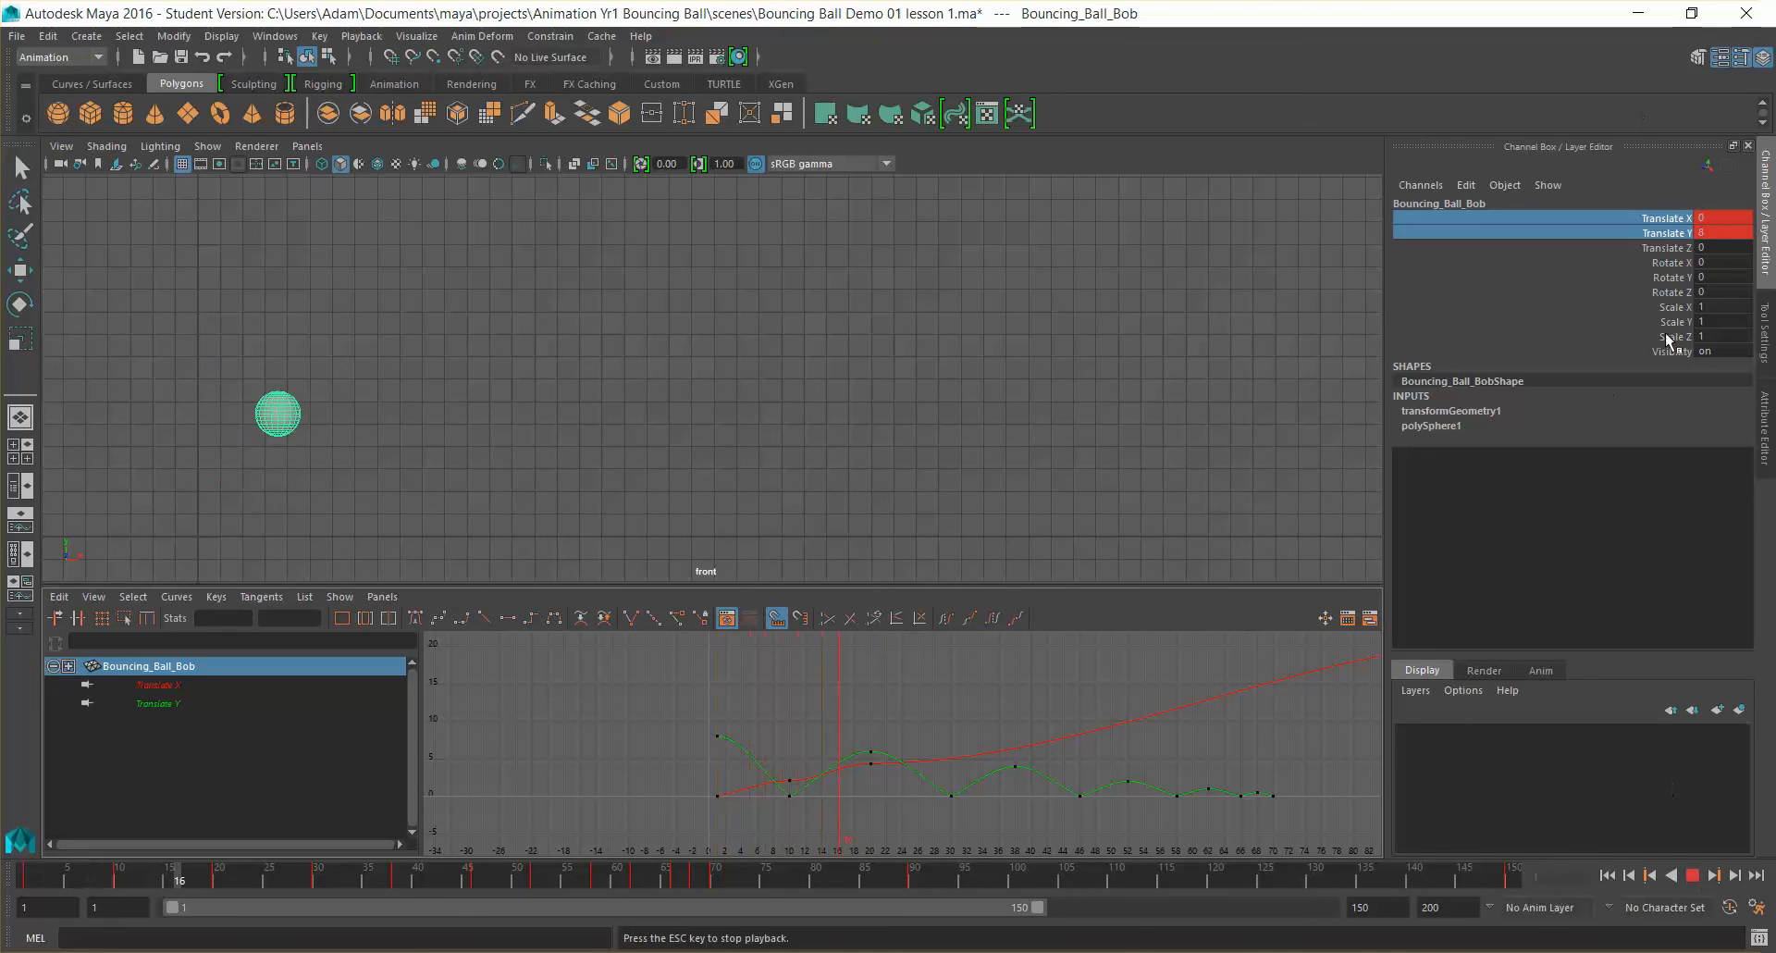
pyautogui.click(1693, 875)
# Step: Undo the flat tangents and the added Translate X keys at frames 10 and 20
pyautogui.hotkey('ctrl', 'z')
pyautogui.hotkey('ctrl', 'z')
pyautogui.hotkey('ctrl', 'z')
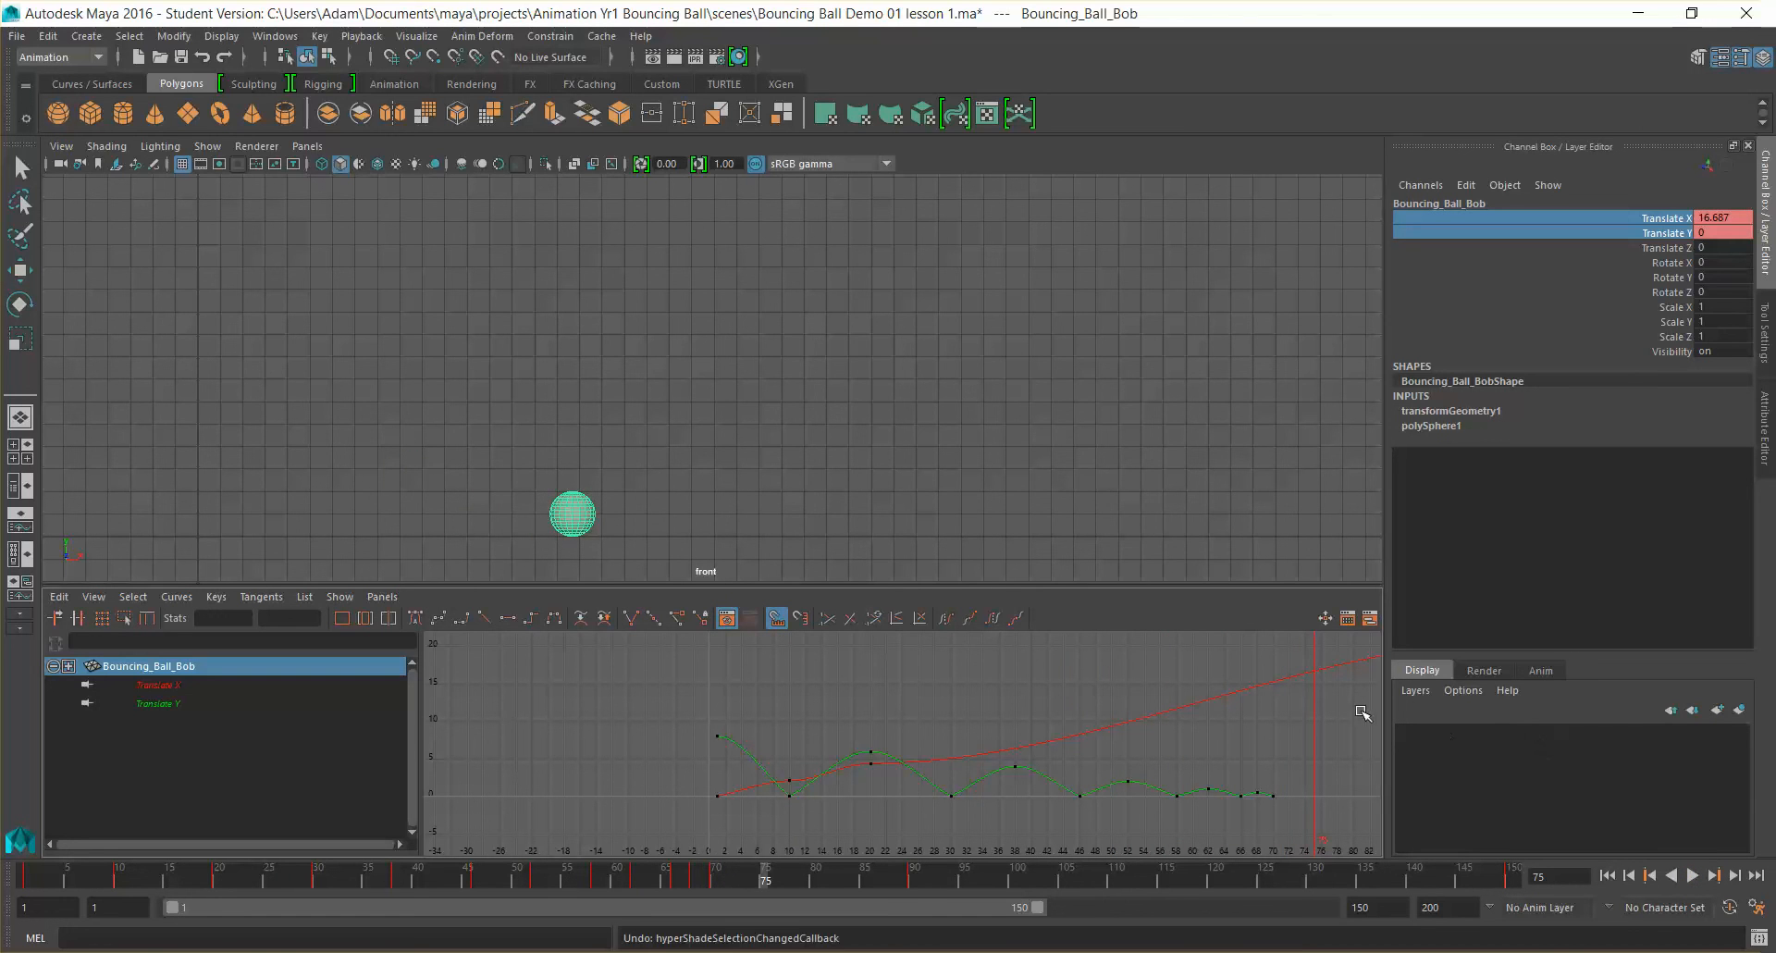
pyautogui.hotkey('ctrl', 'z')
pyautogui.hotkey('ctrl', 'z')
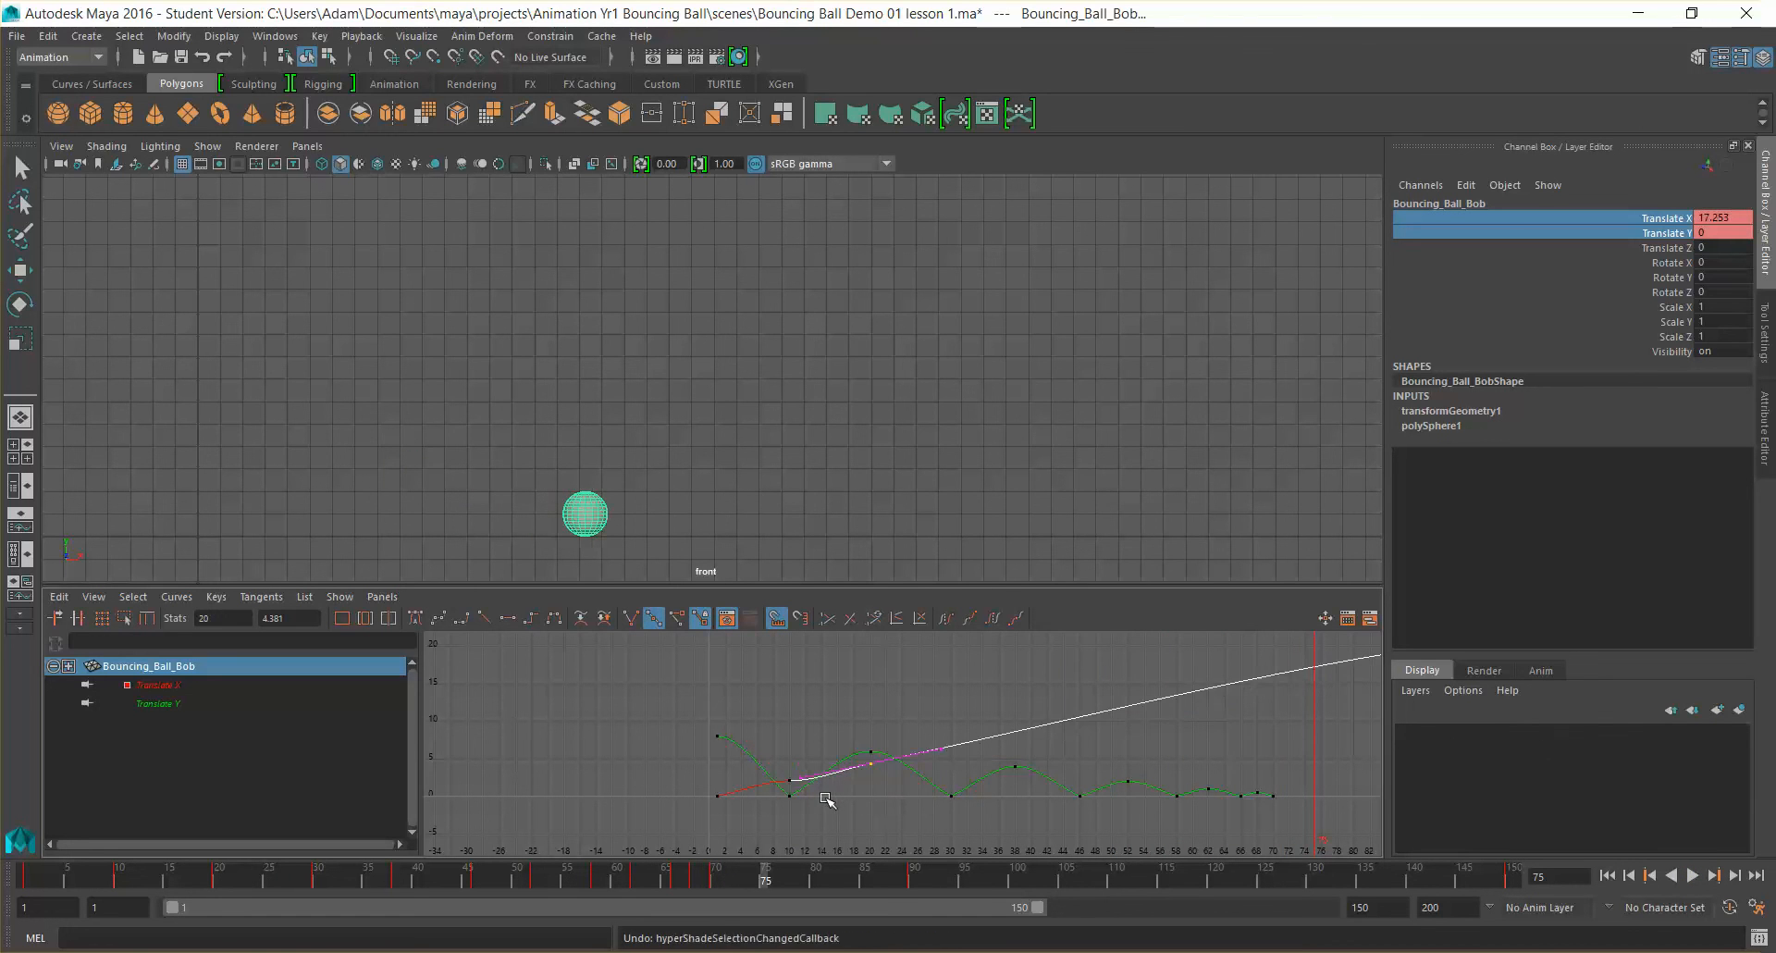
pyautogui.hotkey('ctrl', 'z')
pyautogui.hotkey('ctrl', 'z')
pyautogui.hotkey('ctrl', 'z')
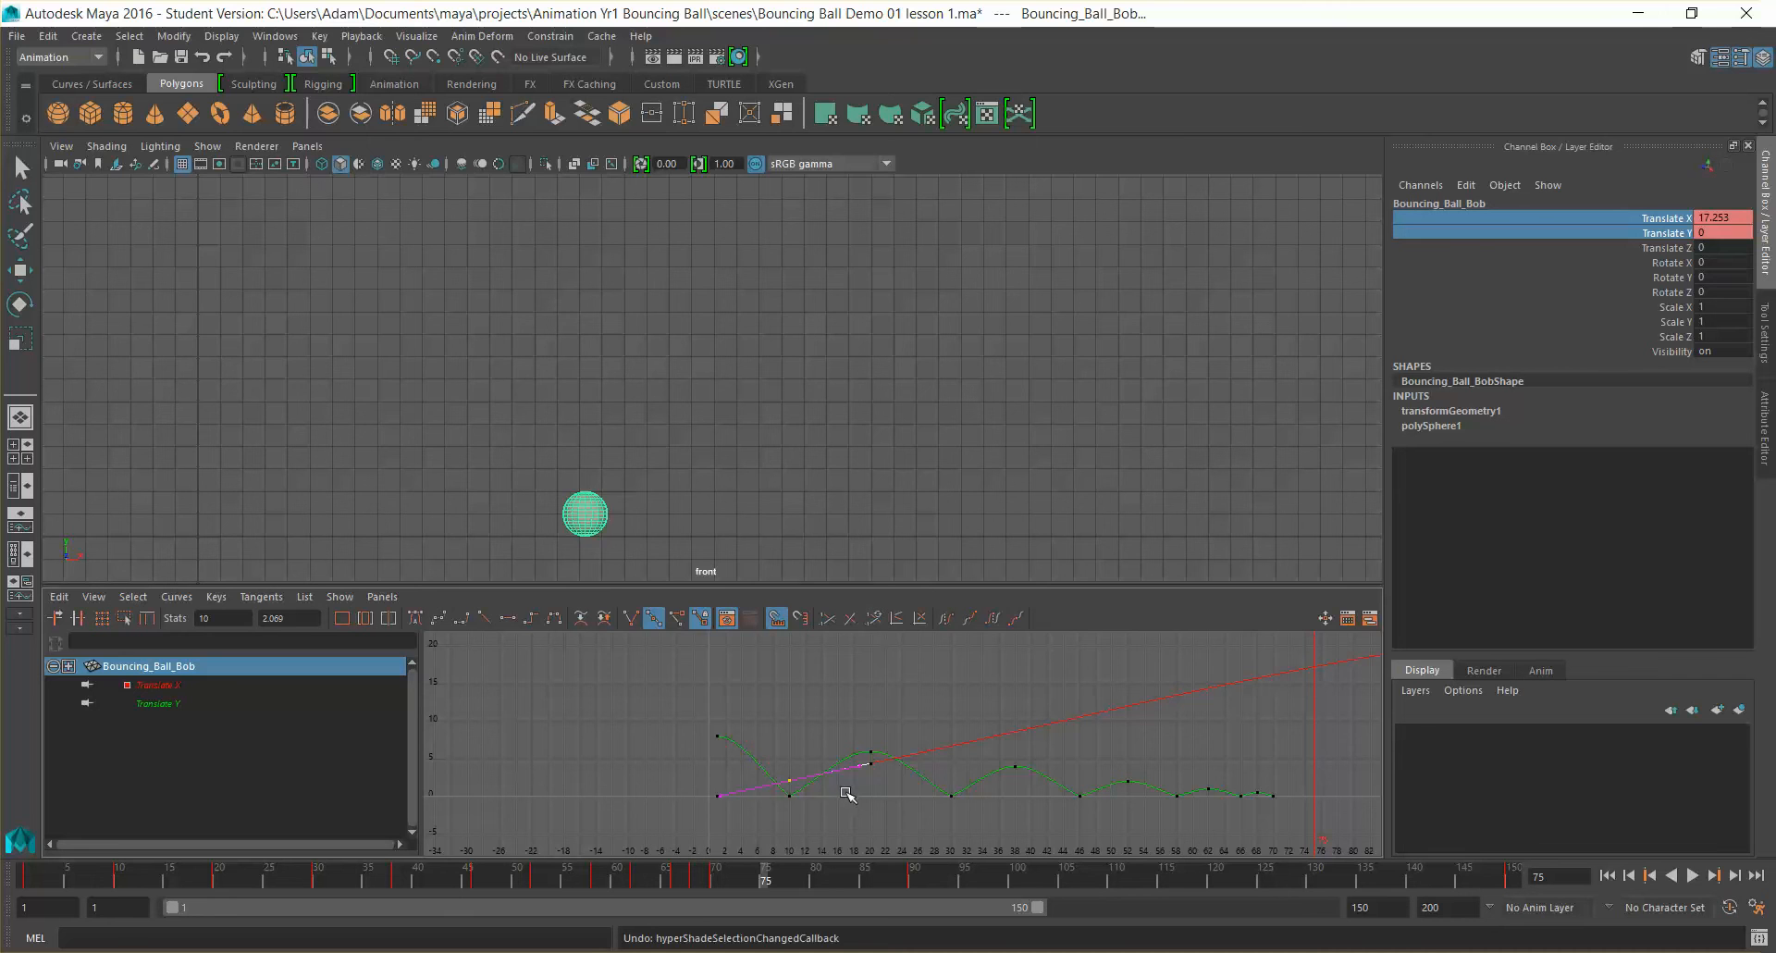
pyautogui.hotkey('ctrl', 'z')
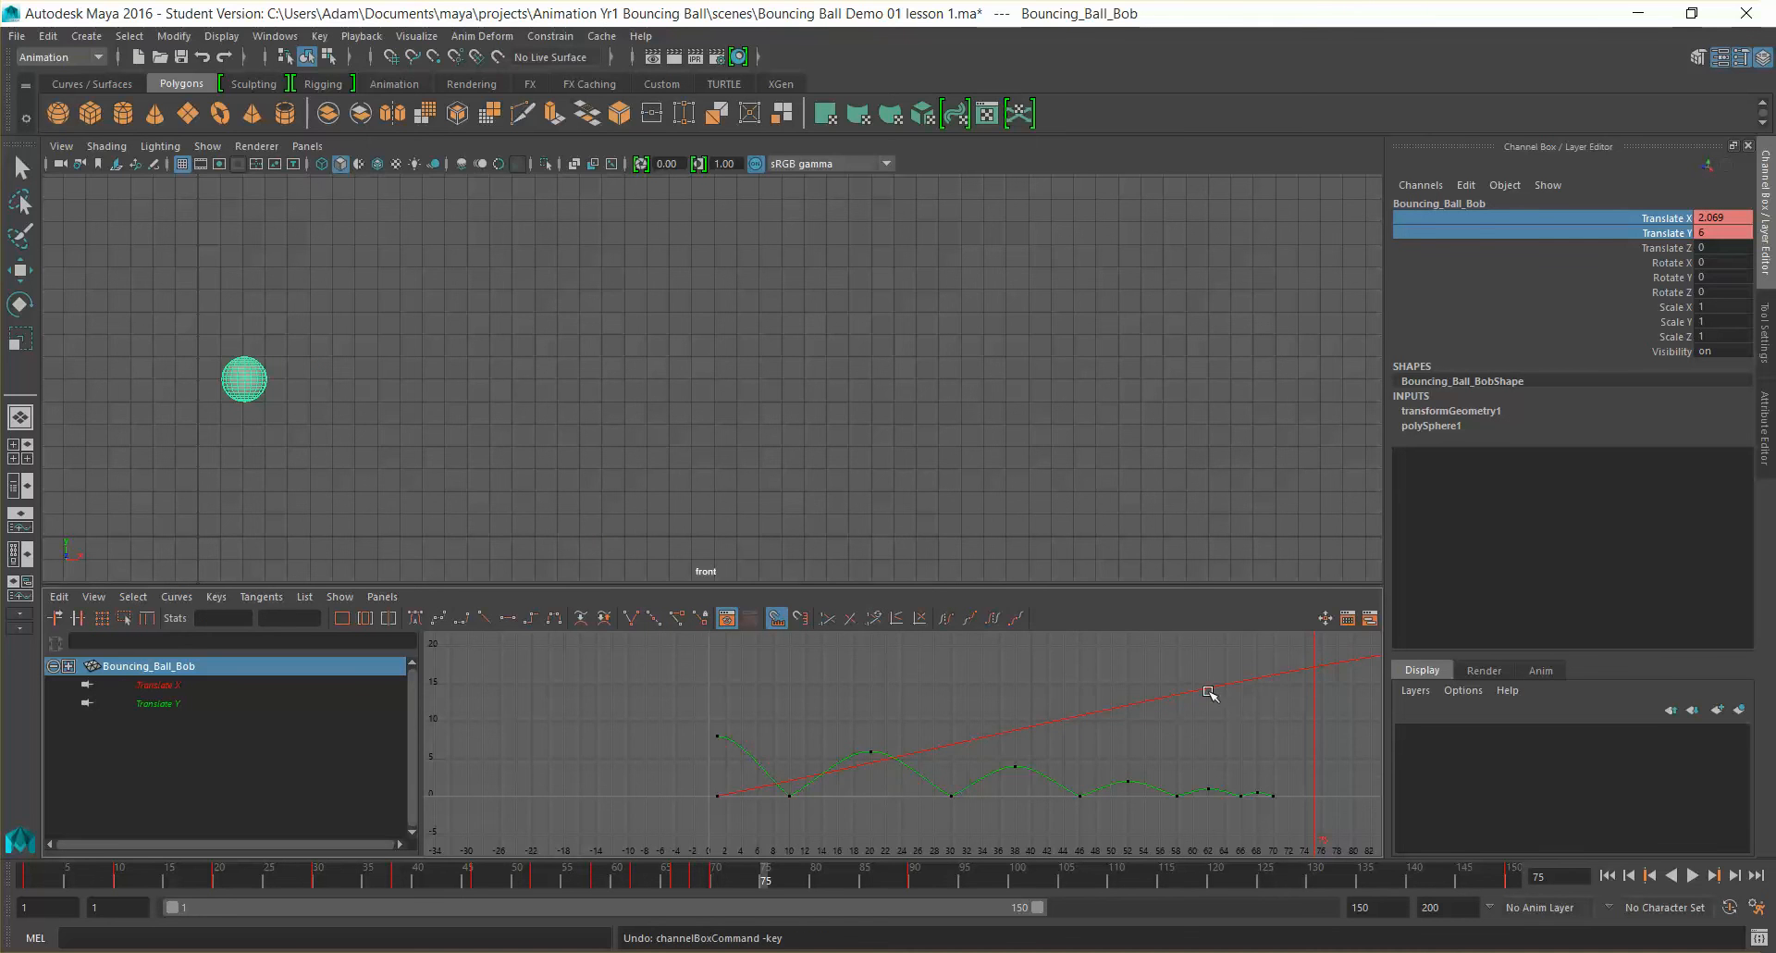
# Step: Examine the complete Translate X and Translate Y curves, from frame 1 through the final Translate X key at frame 150
pyautogui.keyDown('alt'); pyautogui.moveTo(1244, 713); pyautogui.dragTo(1016, 767, button='middle'); pyautogui.keyUp('alt')
pyautogui.scroll(-4, 1019, 766)
pyautogui.keyDown('alt'); pyautogui.moveTo(1137, 765); pyautogui.dragTo(1090, 769, button='middle'); pyautogui.keyUp('alt')
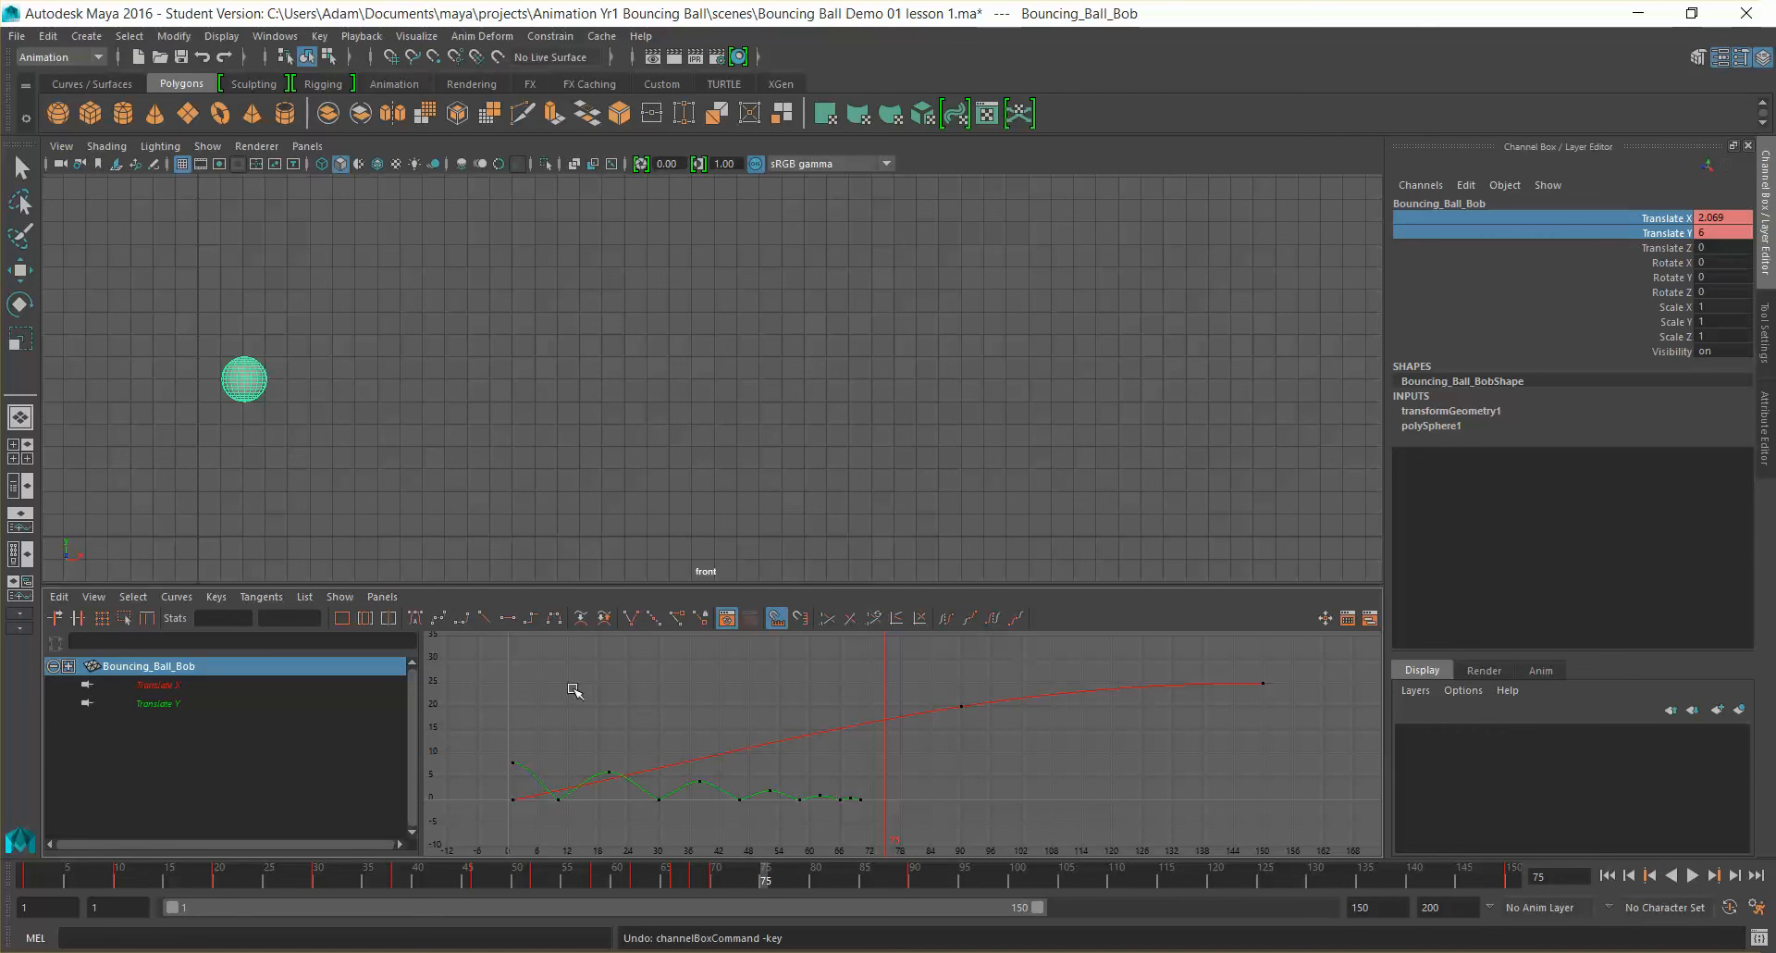
pyautogui.click(186, 687)
pyautogui.click(187, 697)
pyautogui.click(186, 678)
pyautogui.click(185, 666)
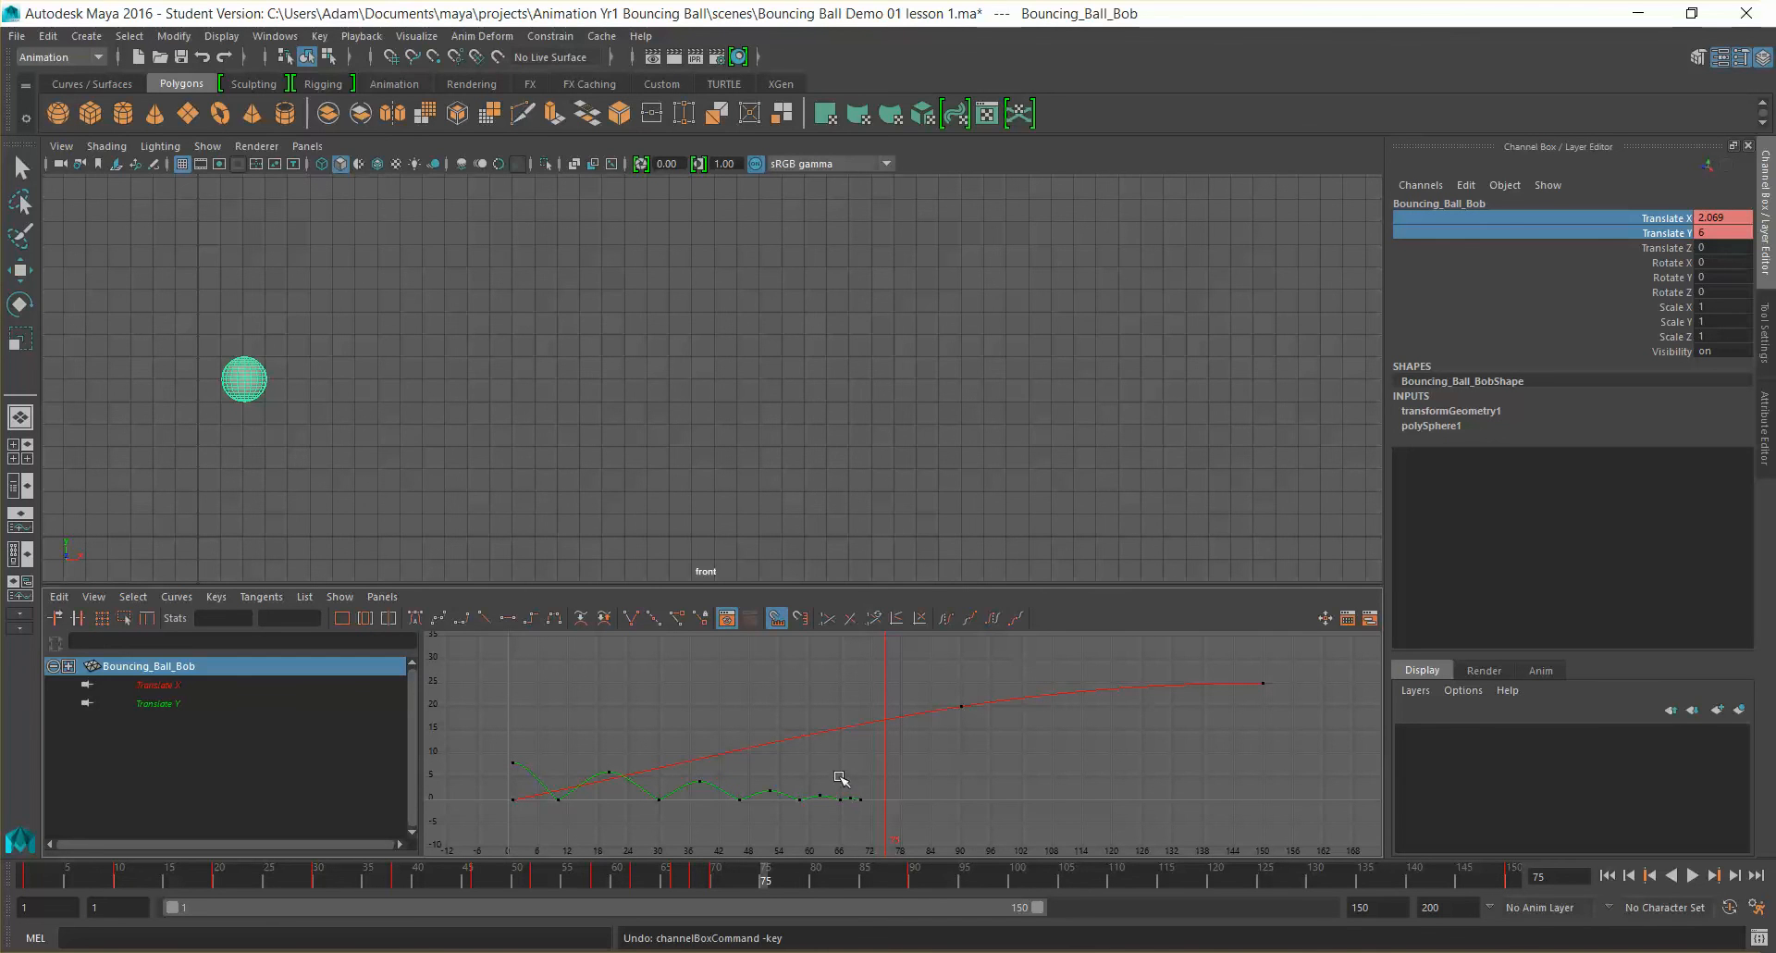
# Step: Deselect the ball and play the animation to review the motion with the smooth Translate X curve
pyautogui.click(781, 508)
pyautogui.click(1694, 875)
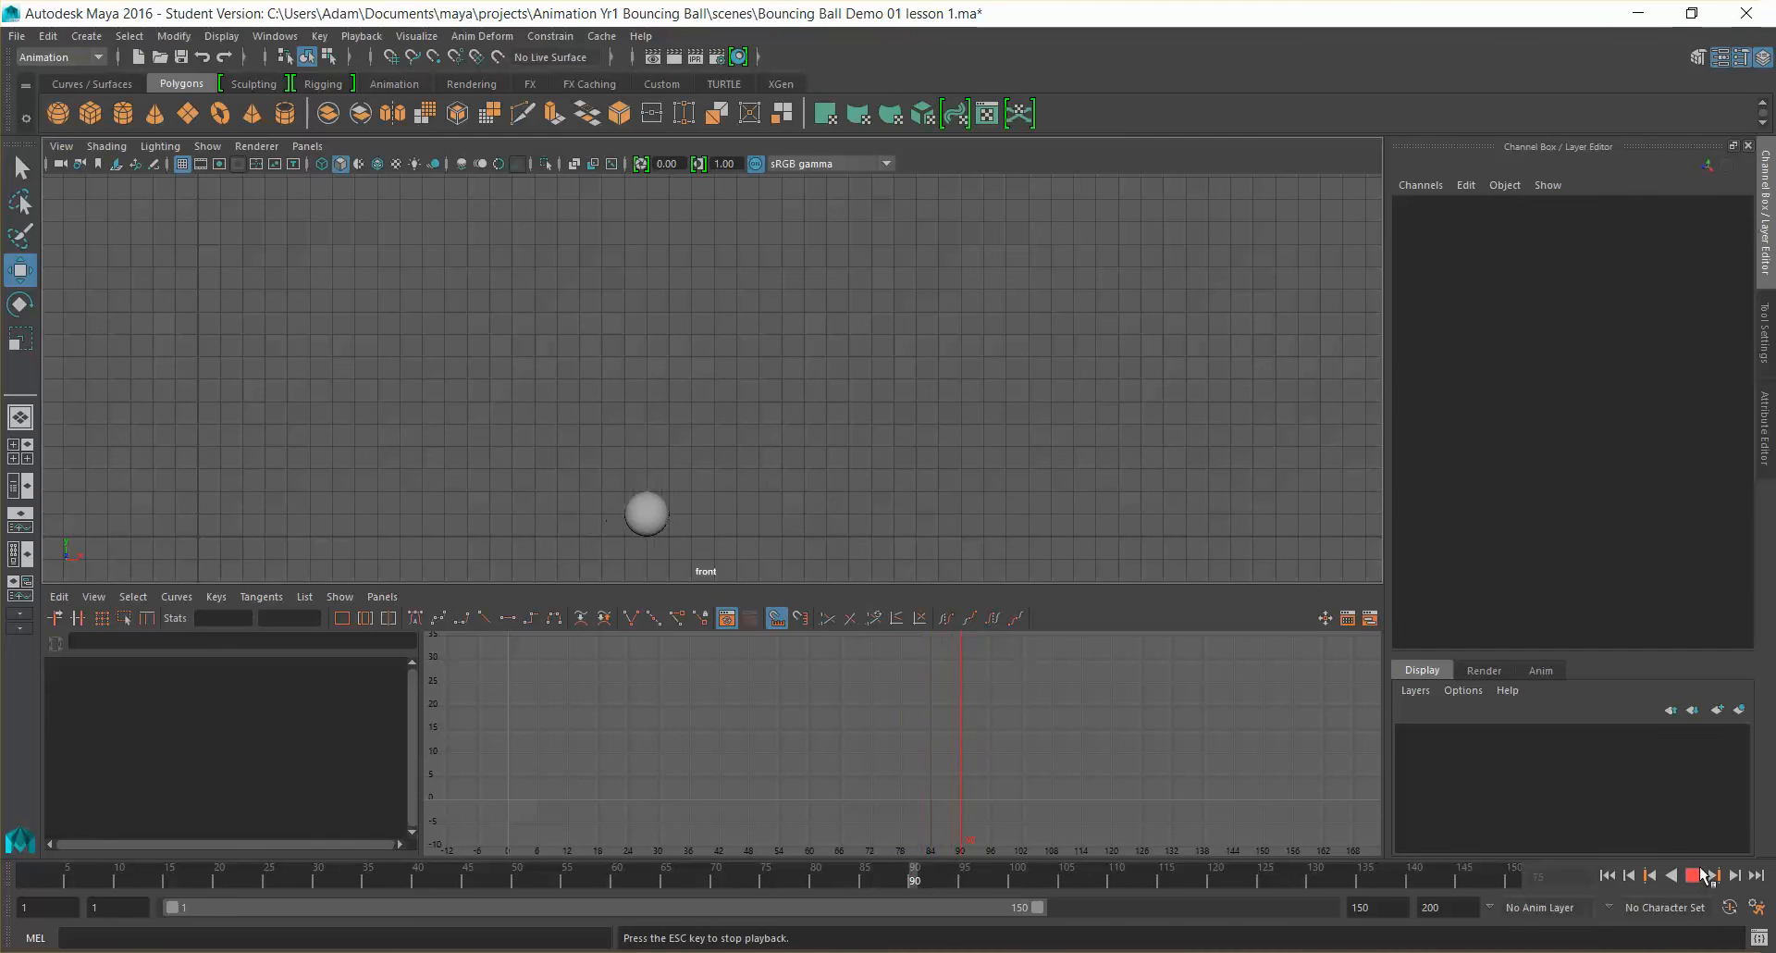